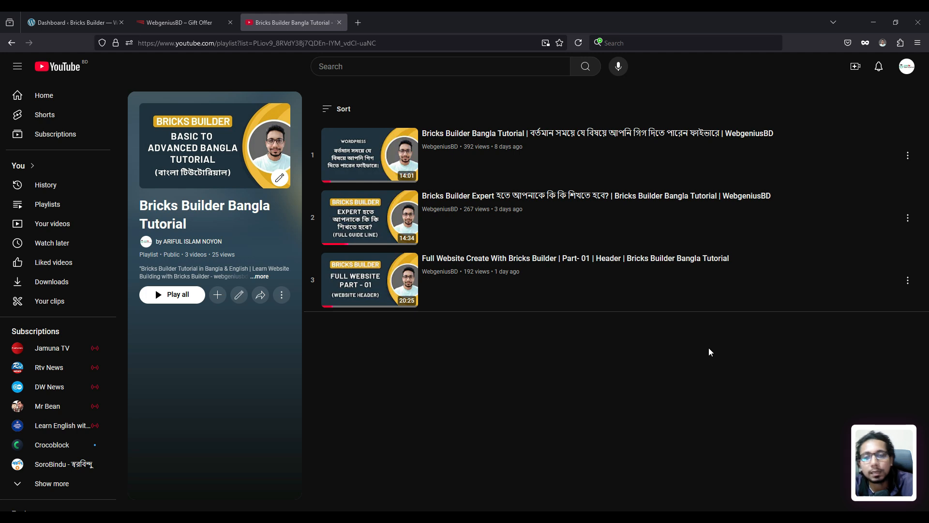
pyautogui.rightClick(710, 352)
pyautogui.press('Escape')
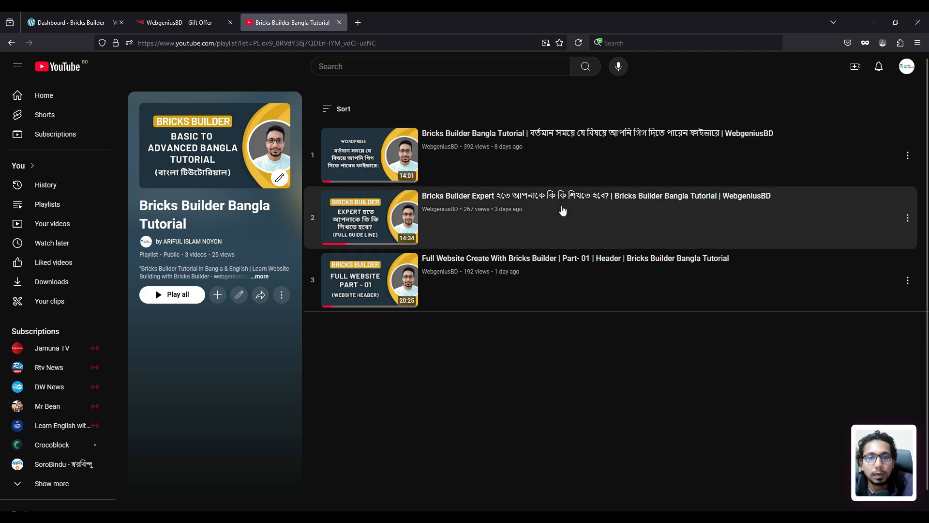
# - Review the reference home page on webgeniusbdgift.com from the hero to the news section, then return to the Bricks Builder playlist
pyautogui.click(182, 22)
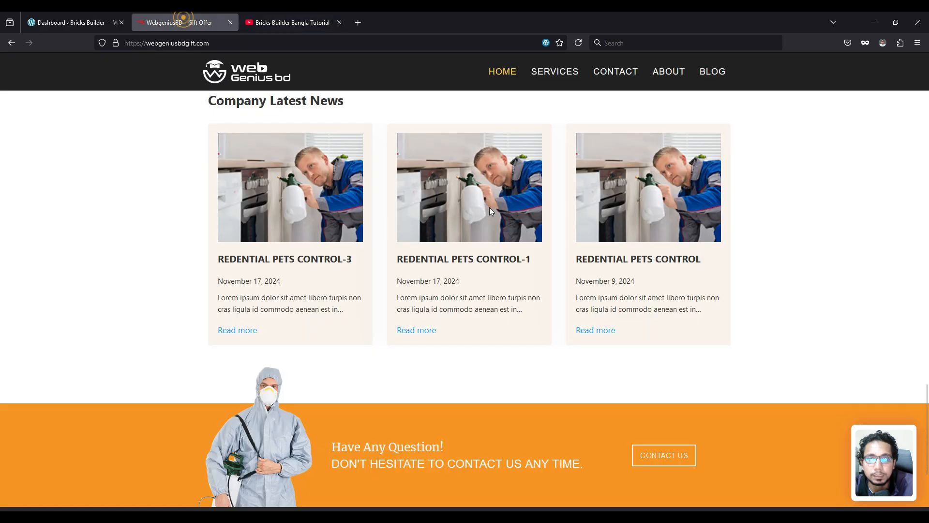
pyautogui.scroll(10, 484, 203)
pyautogui.scroll(10, 454, 199)
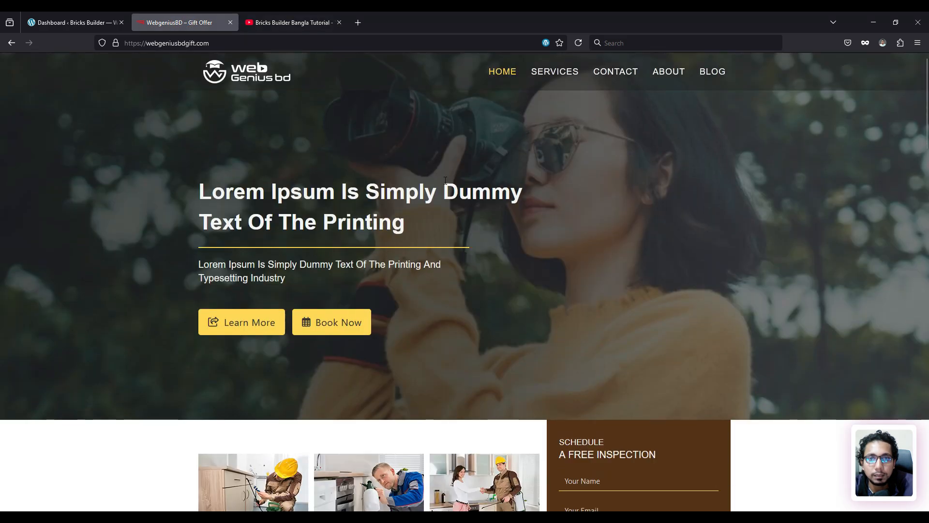
pyautogui.scroll(-20, 460, 165)
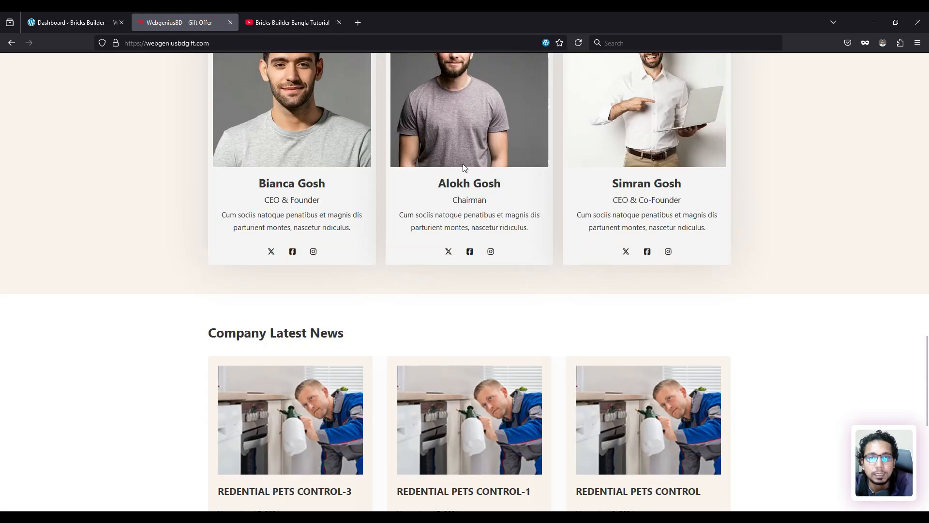
pyautogui.scroll(20, 433, 286)
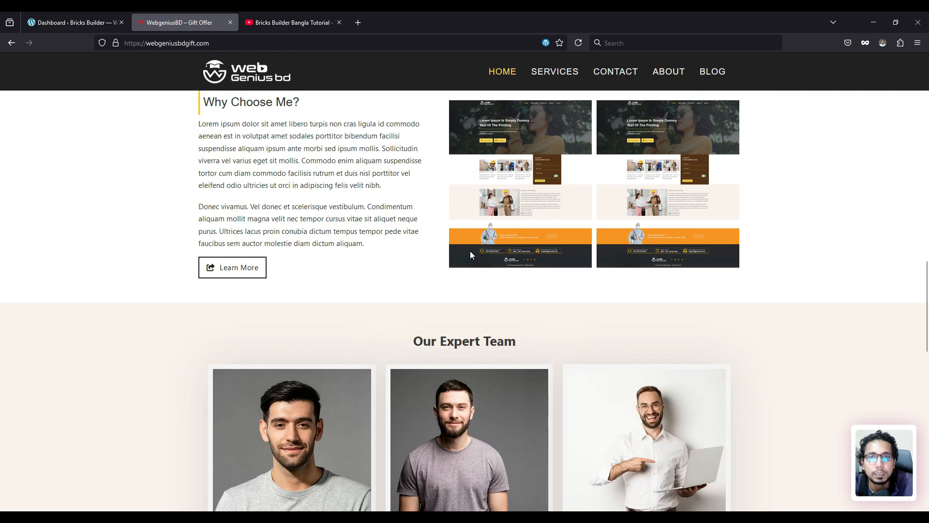
pyautogui.scroll(8, 397, 216)
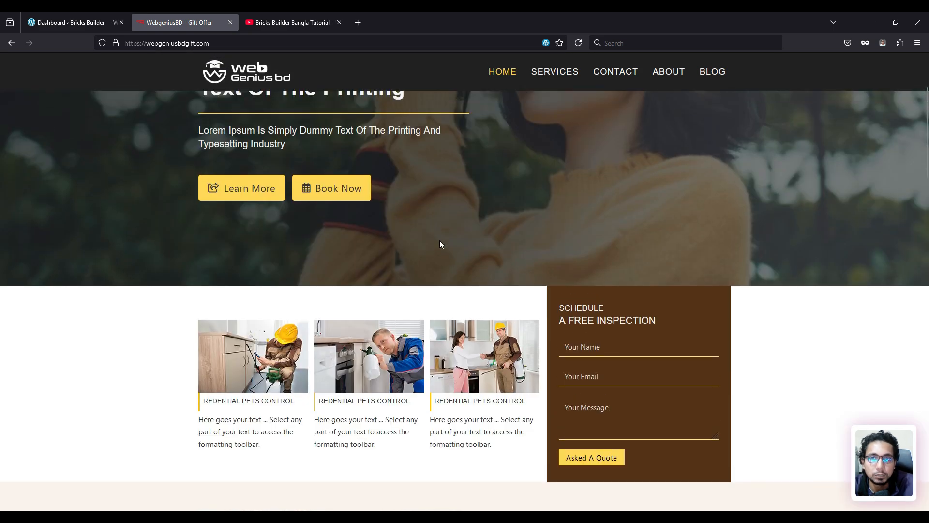
pyautogui.click(309, 15)
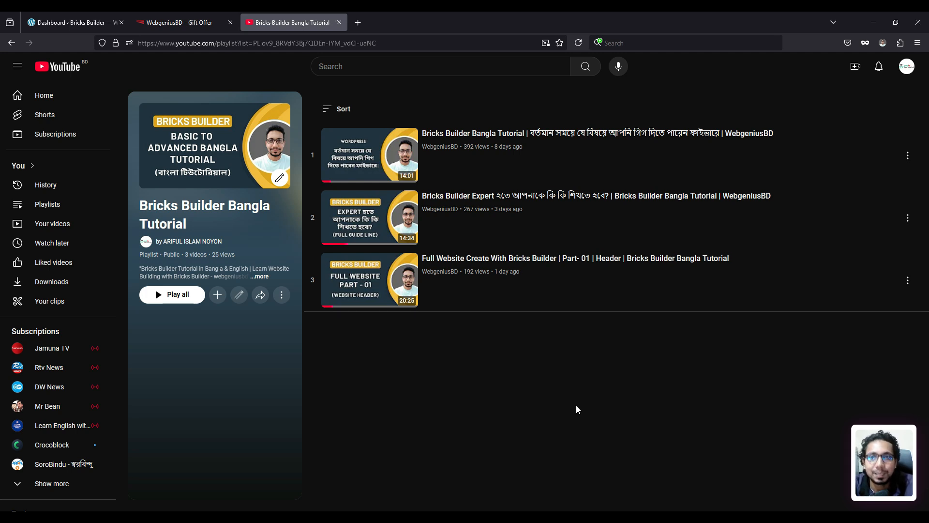
# - Examine the team, news, contact banner and footer sections of the reference home page
pyautogui.click(196, 24)
pyautogui.scroll(-5, 418, 255)
pyautogui.scroll(-15, 428, 276)
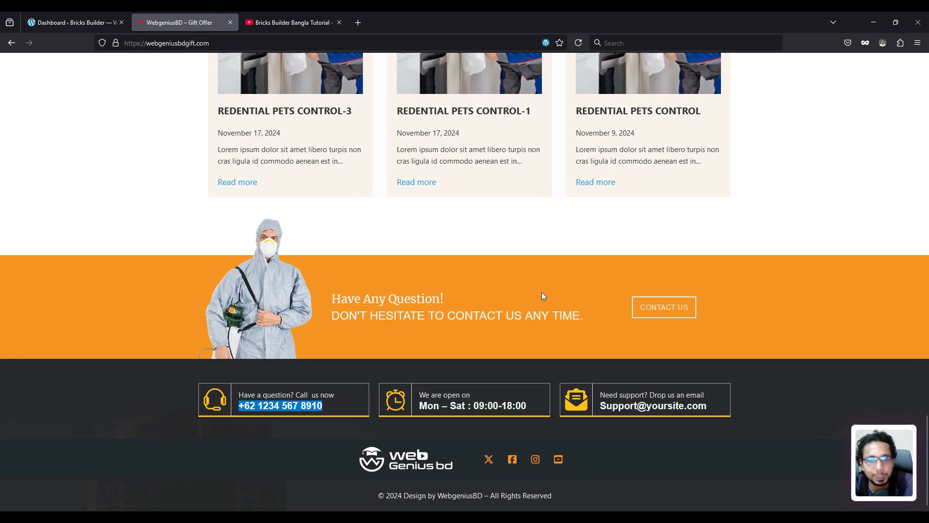
pyautogui.click(542, 293)
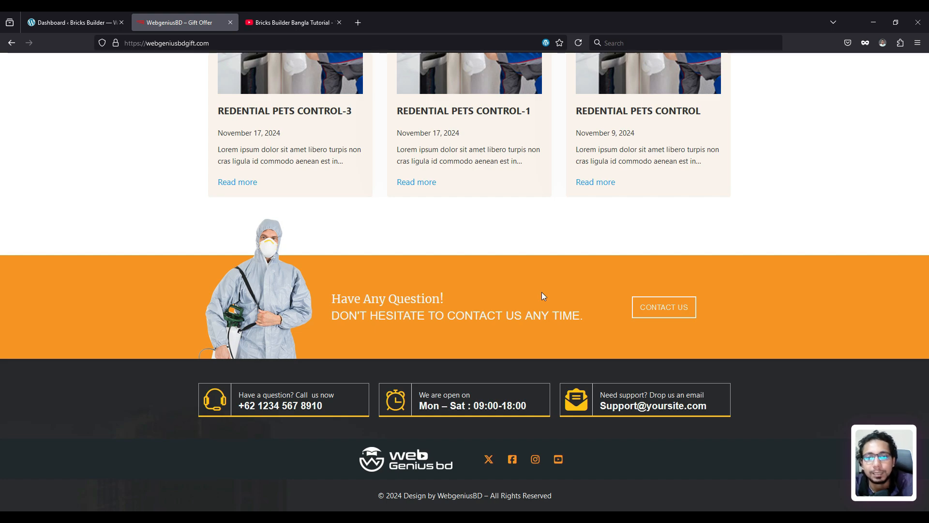
pyautogui.scroll(10, 541, 292)
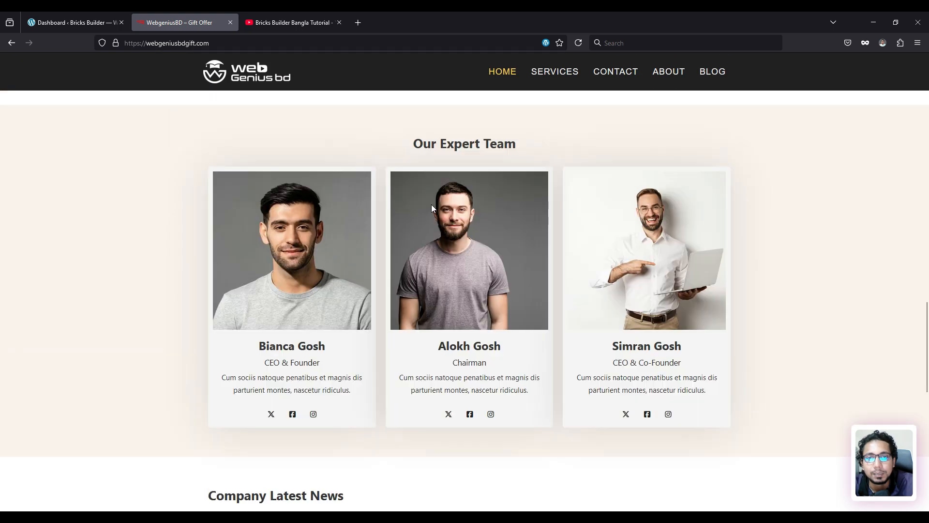
pyautogui.scroll(5, 431, 207)
pyautogui.scroll(-15, 431, 207)
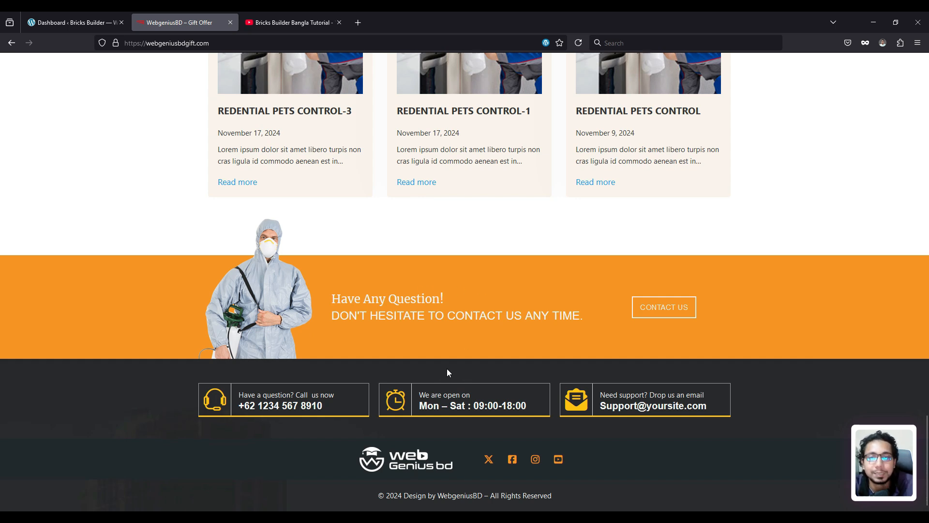
# - Frame the orange contact banner and the footer of the reference page in a screen-capture selection, then dismiss it
pyautogui.press('Print')
pyautogui.moveTo(101, 214)
pyautogui.mouseDown()
pyautogui.moveTo(456, 292)
pyautogui.moveTo(821, 485)
pyautogui.moveTo(842, 507)
pyautogui.mouseUp()
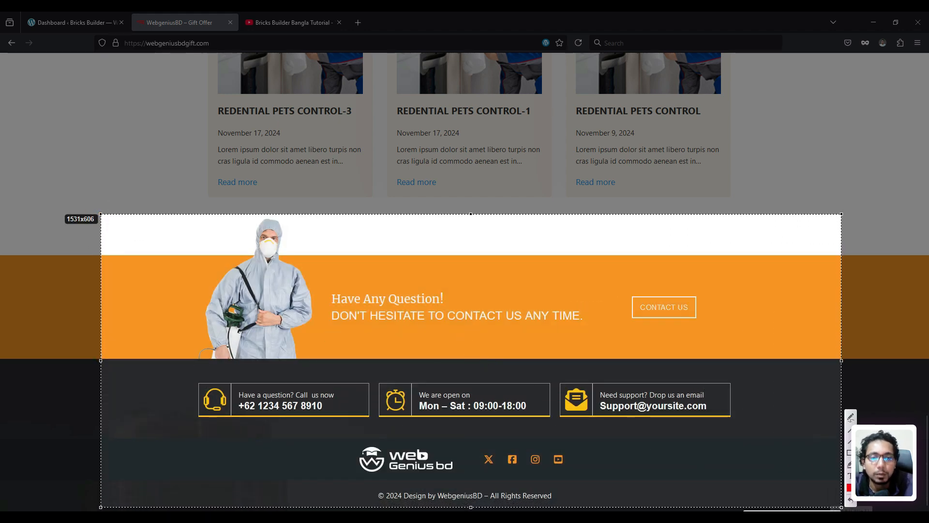
pyautogui.click(834, 515)
# - Look over the whole reference page again from its hero section to its footer
pyautogui.scroll(15, 448, 338)
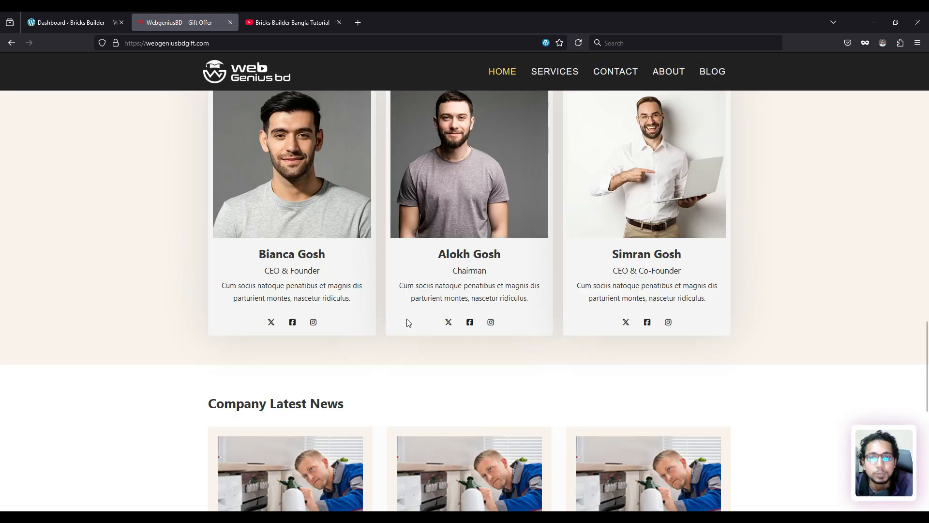
pyautogui.scroll(10, 408, 322)
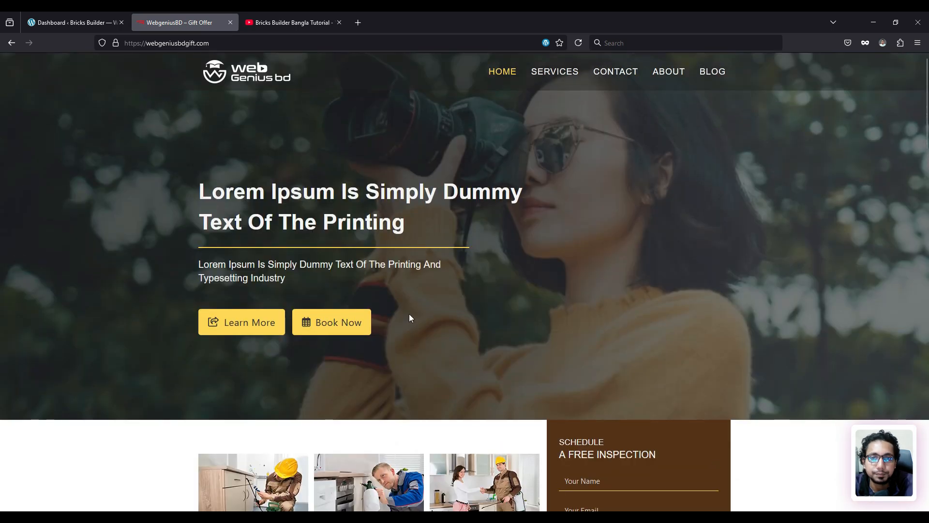
pyautogui.scroll(-6, 469, 303)
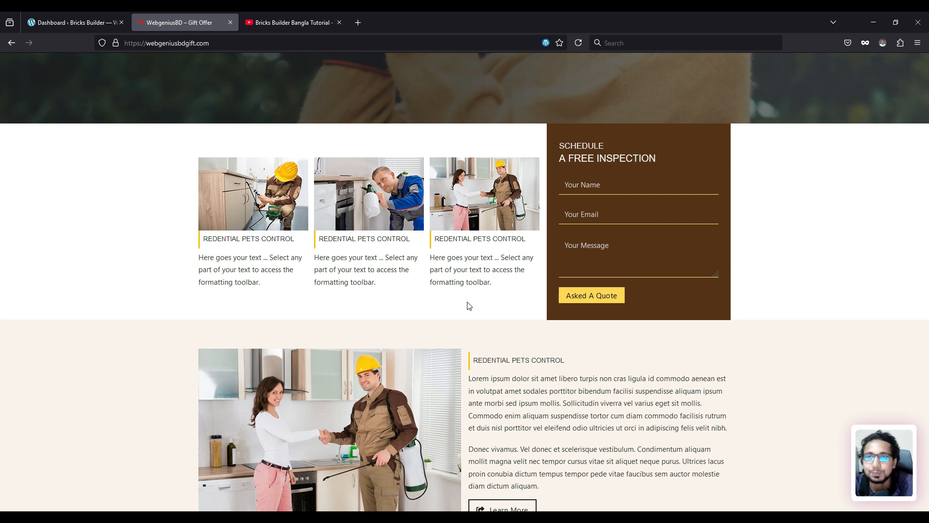
pyautogui.scroll(-15, 406, 265)
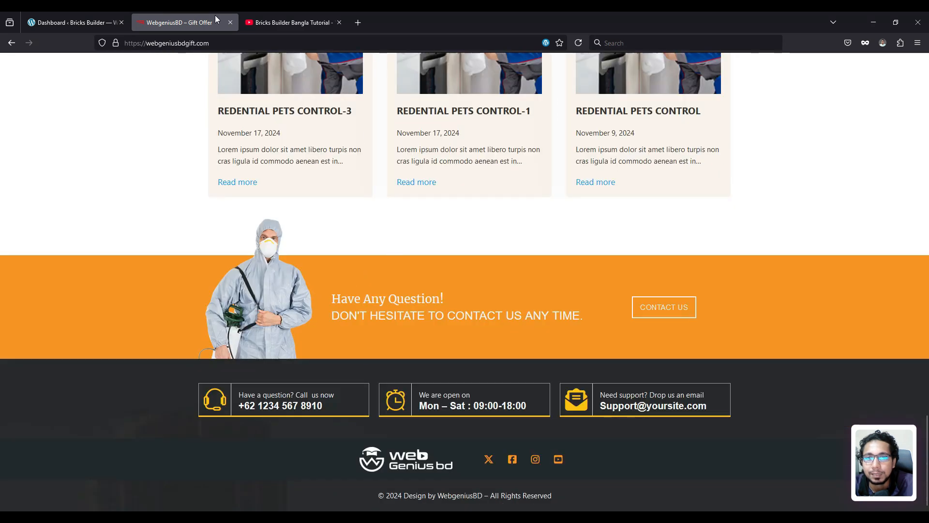
# - Close the YouTube playlist and open the Bricks Builder site's front end in a new tab beside its WordPress dashboard
pyautogui.click(339, 22)
pyautogui.click(73, 15)
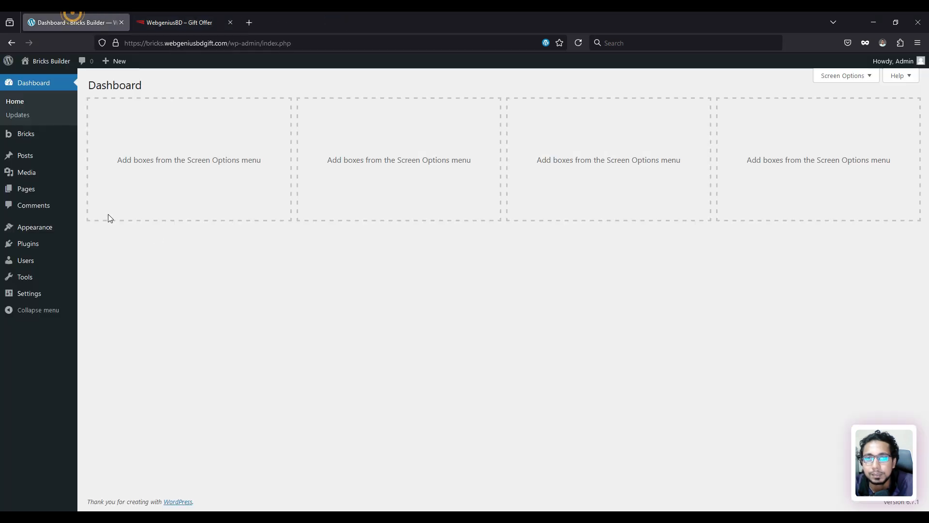
pyautogui.middleClick(49, 72)
pyautogui.click(184, 15)
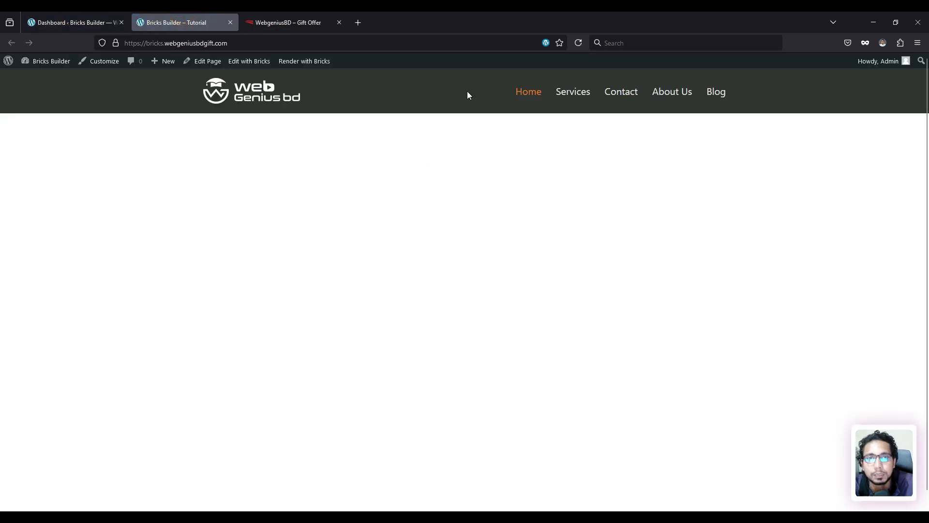
pyautogui.click(105, 21)
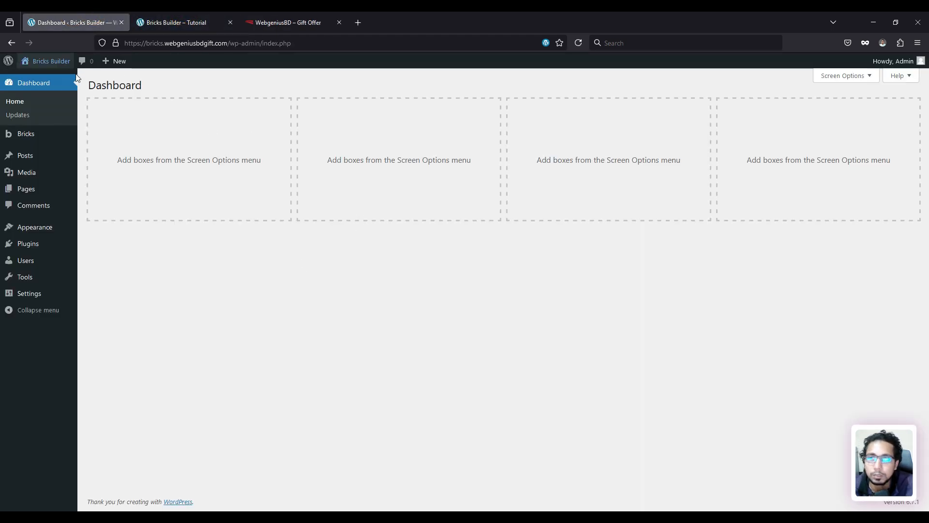
# - Add a new Bricks template titled "Global Footer"
pyautogui.moveTo(28, 139)
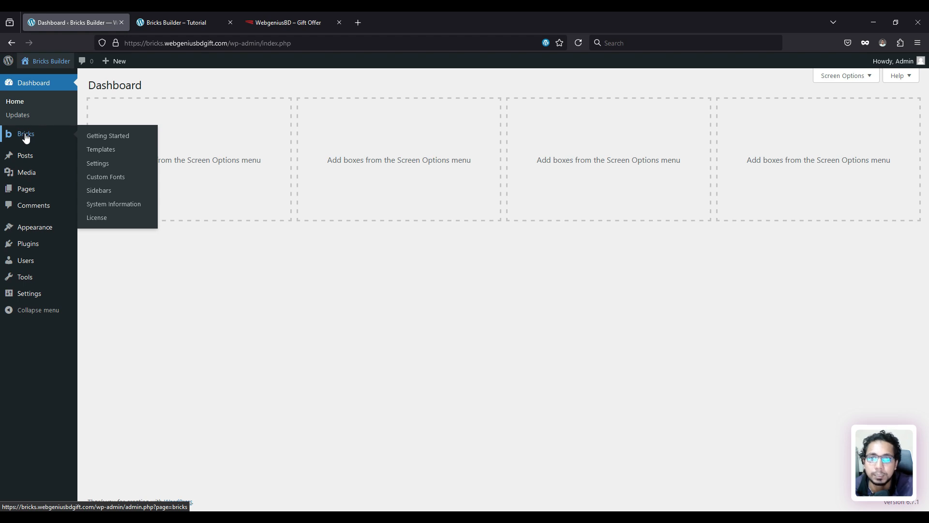
pyautogui.click(108, 152)
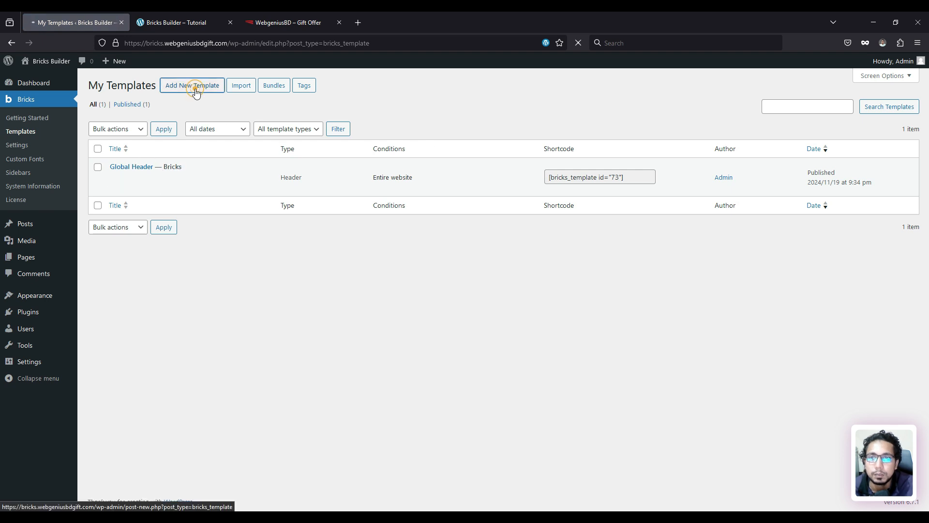
pyautogui.click(196, 90)
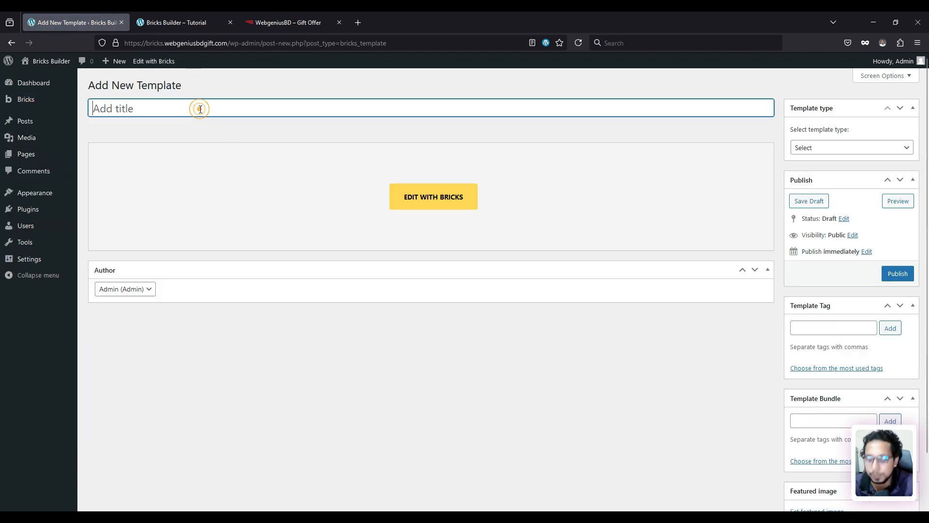
pyautogui.write('Globla')
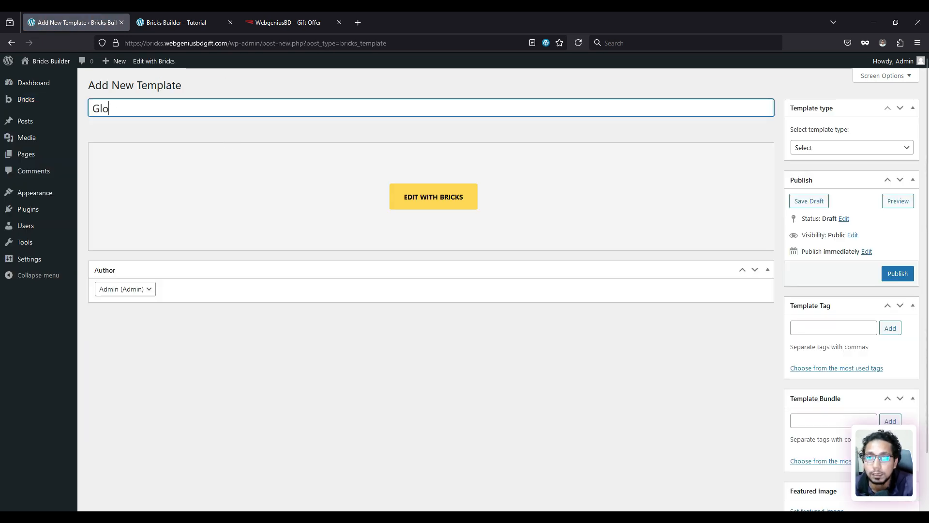
pyautogui.press('BackSpace')
pyautogui.press('BackSpace')
pyautogui.write('a')
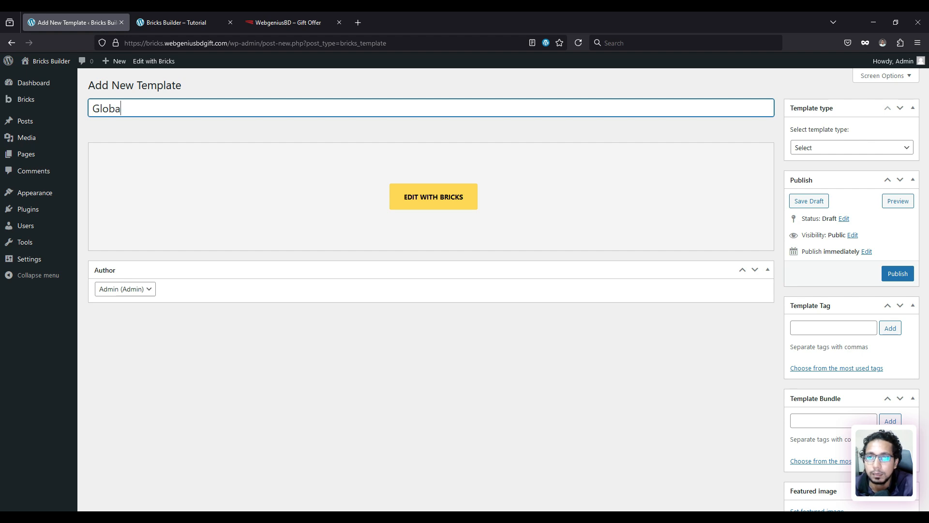
pyautogui.write('l Footer')
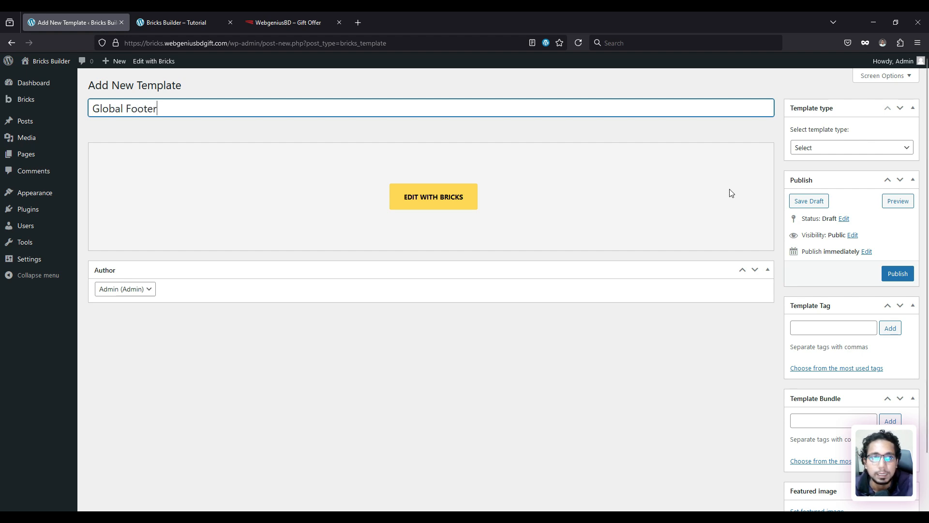
# - Publish the template with the type Footer and open it for editing with Bricks
pyautogui.click(816, 150)
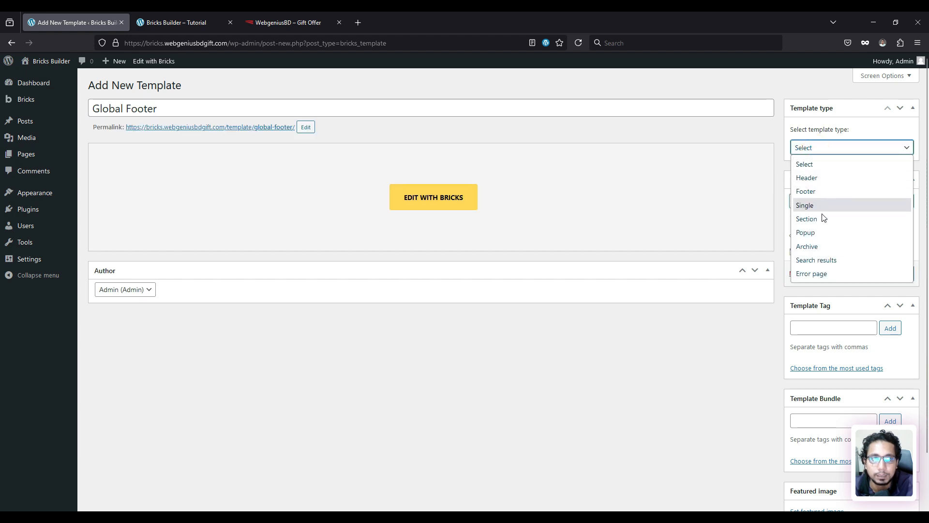
pyautogui.click(817, 190)
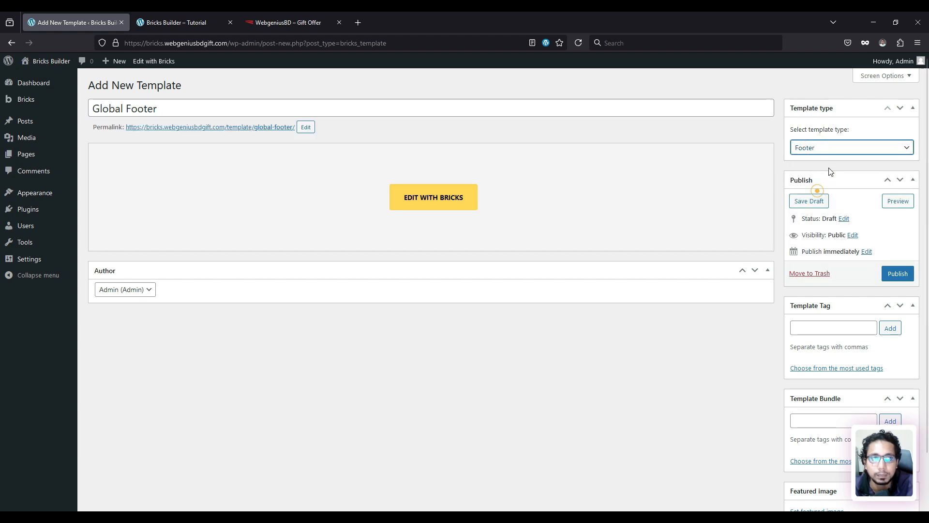
pyautogui.click(892, 274)
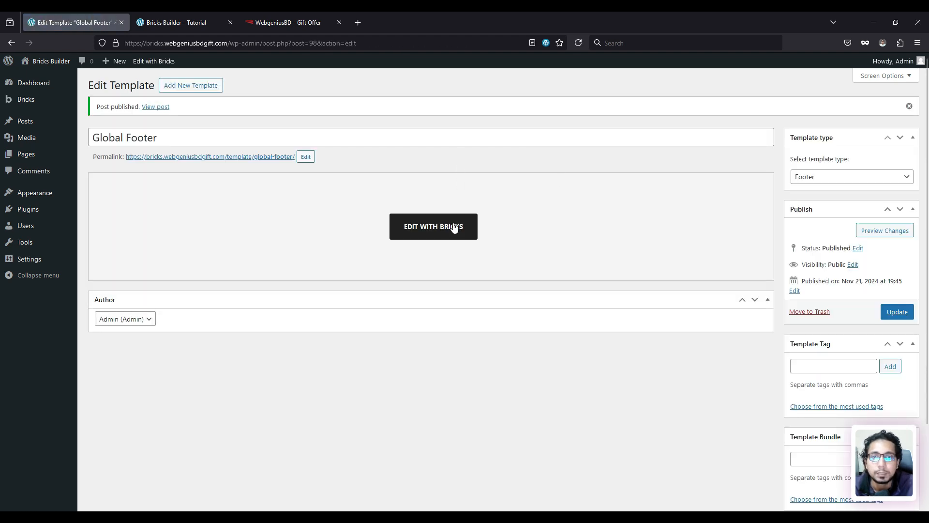
pyautogui.click(447, 232)
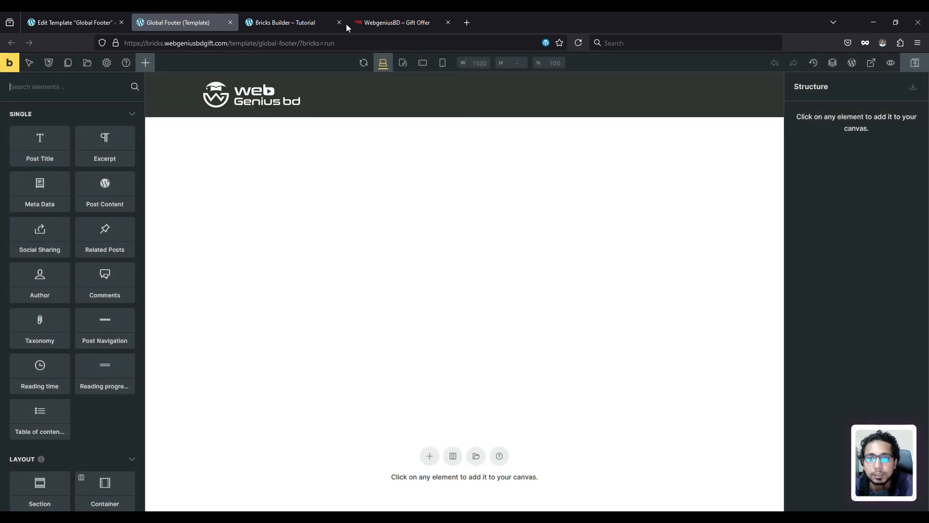
# - Outline the orange contact banner, the dark footer and the footer's three rows on a temporary screen capture of the reference page
pyautogui.click(391, 13)
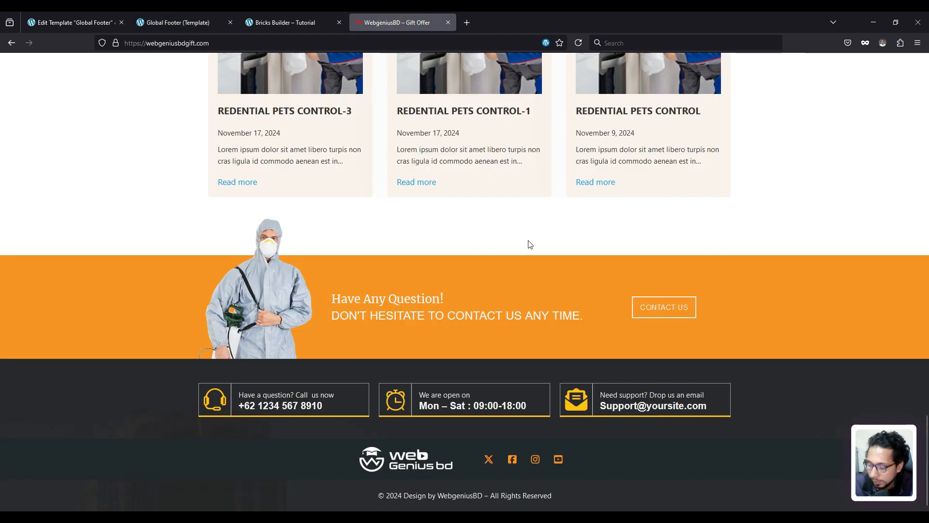
pyautogui.press('Print')
pyautogui.moveTo(44, 183); pyautogui.dragTo(868, 511)
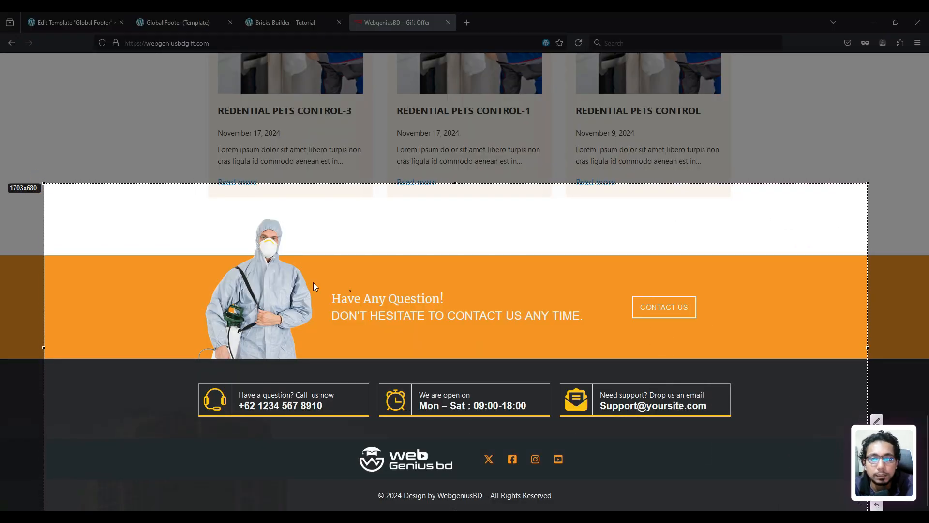
pyautogui.moveTo(166, 253); pyautogui.dragTo(769, 351)
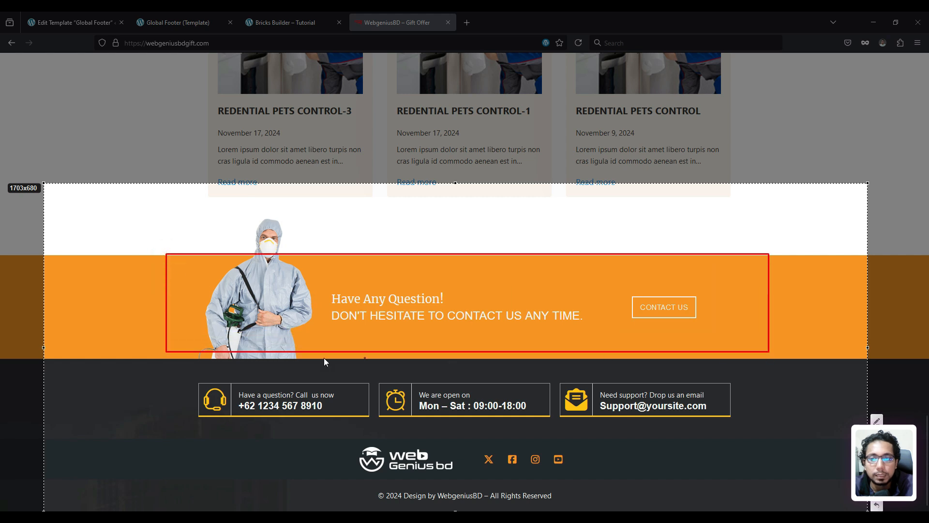
pyautogui.moveTo(180, 355)
pyautogui.mouseDown()
pyautogui.moveTo(576, 487)
pyautogui.moveTo(787, 505)
pyautogui.mouseUp()
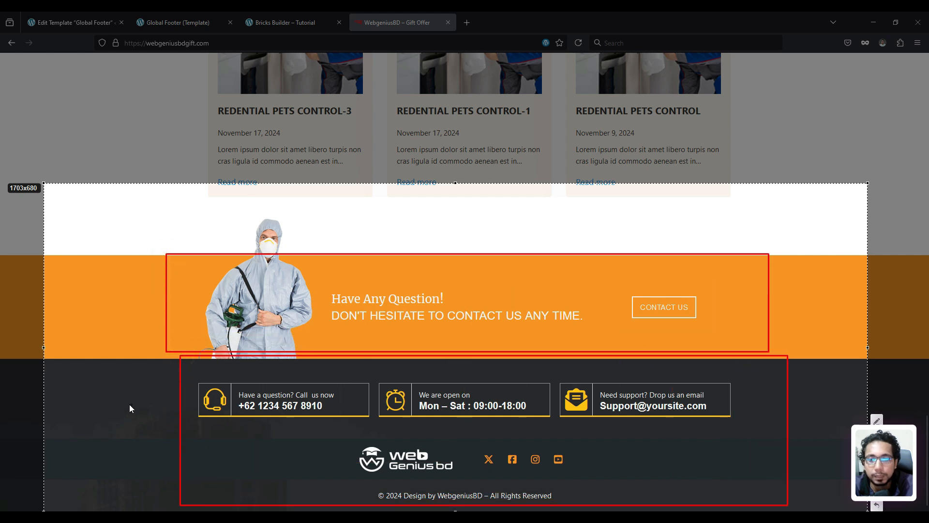
pyautogui.moveTo(195, 378)
pyautogui.mouseDown()
pyautogui.moveTo(400, 427)
pyautogui.moveTo(742, 411)
pyautogui.mouseUp()
pyautogui.moveTo(287, 429); pyautogui.dragTo(582, 467)
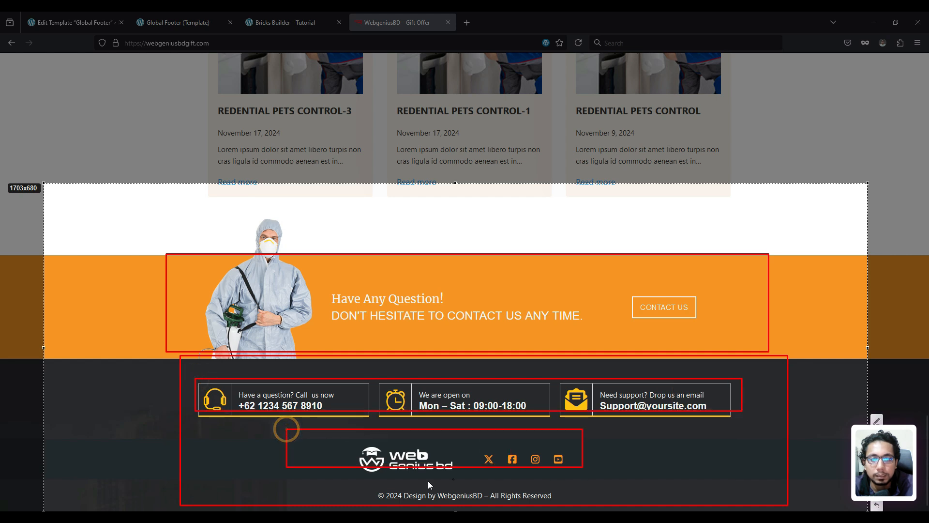
pyautogui.moveTo(360, 486); pyautogui.dragTo(580, 496)
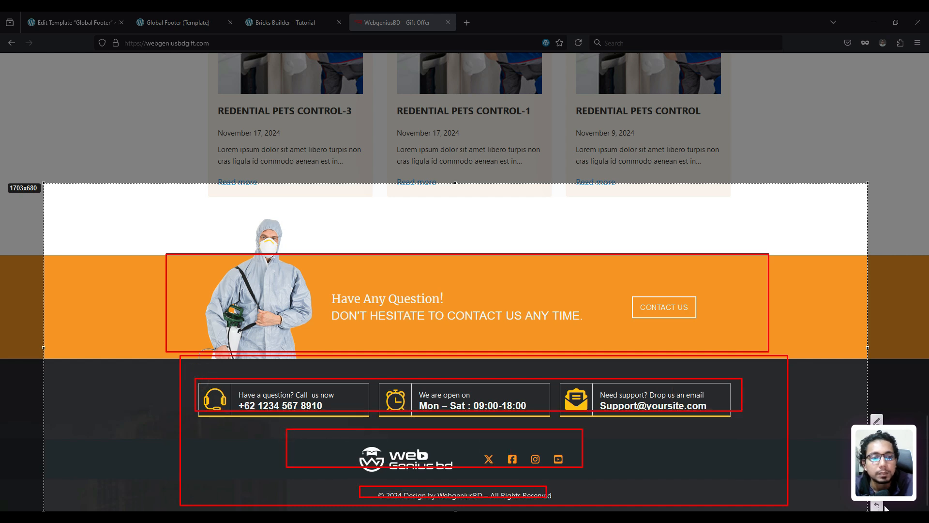
pyautogui.press('Escape')
# - Add a section with a container to the Global Footer template and give the section the palette's orange background
pyautogui.click(175, 16)
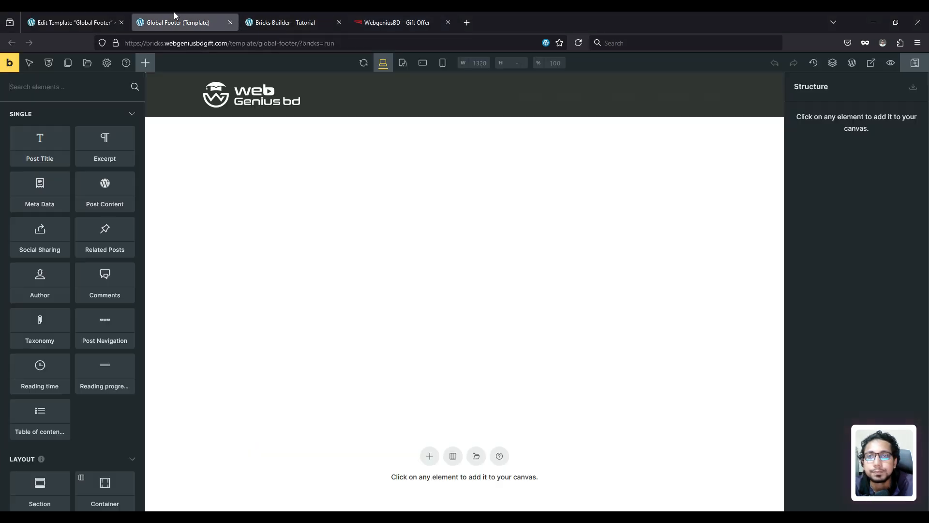
pyautogui.click(430, 456)
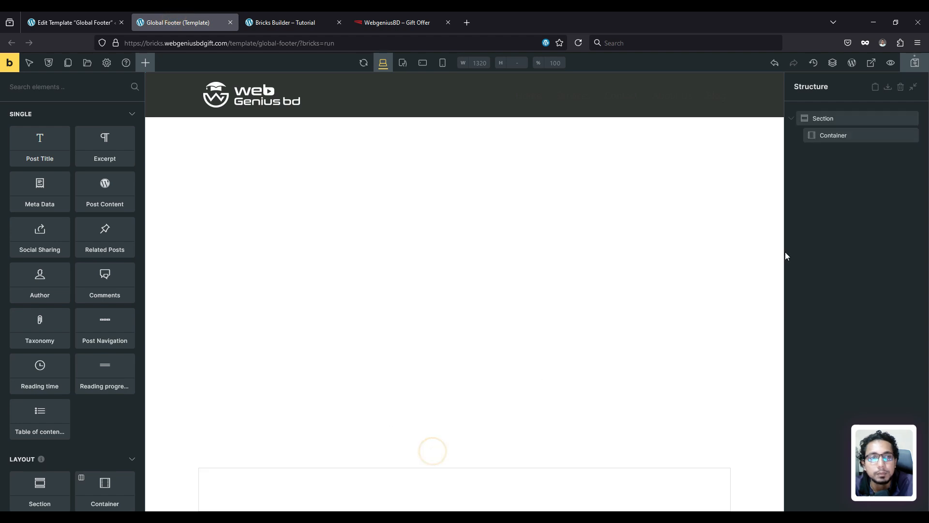
pyautogui.click(821, 118)
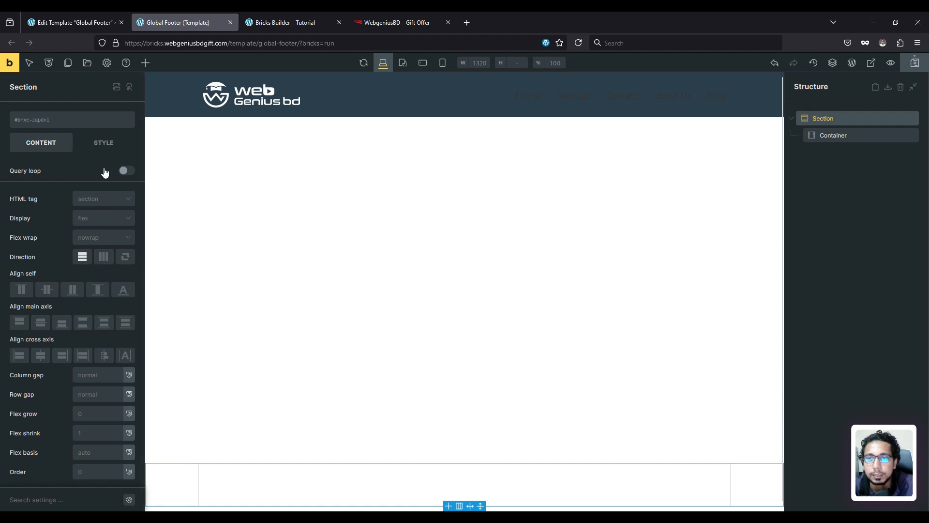
pyautogui.click(100, 150)
pyautogui.click(71, 223)
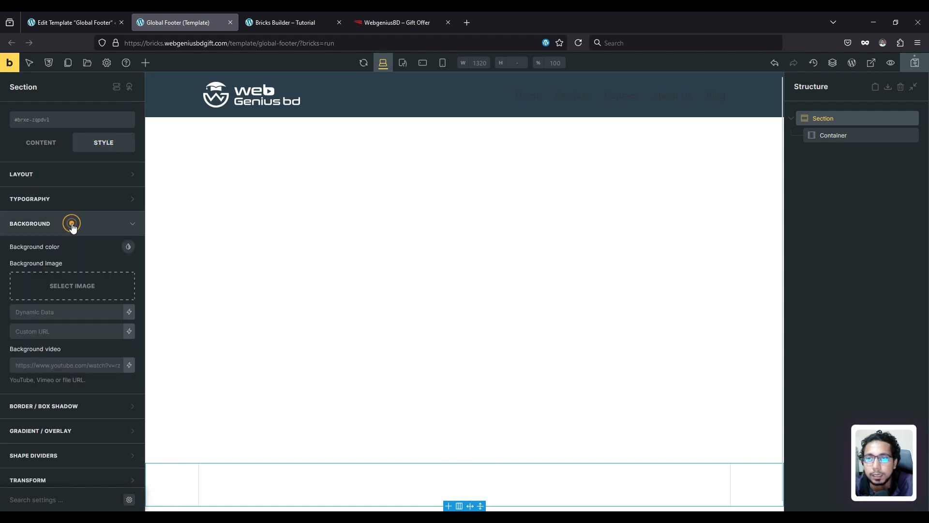
pyautogui.click(129, 246)
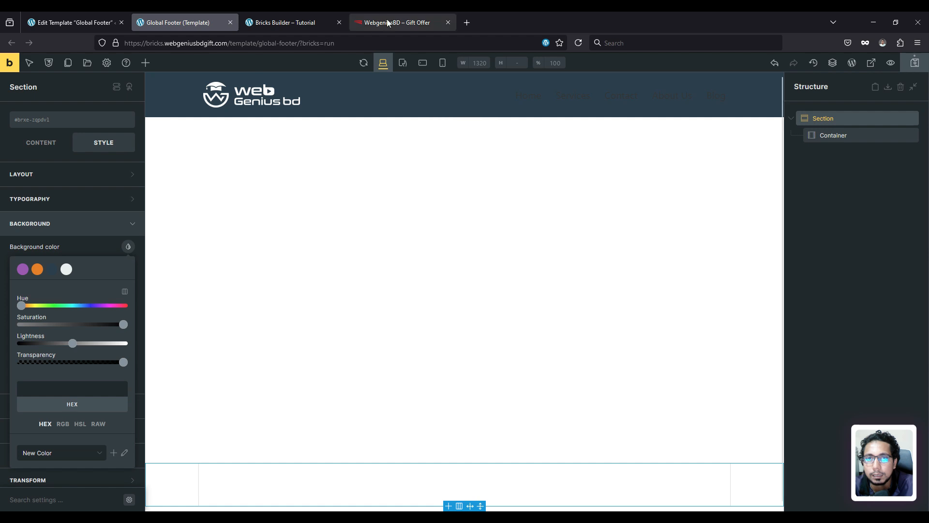
pyautogui.click(37, 269)
# - Sample the orange of the reference page's contact banner and set the section's background colour to #f7941d
pyautogui.click(390, 23)
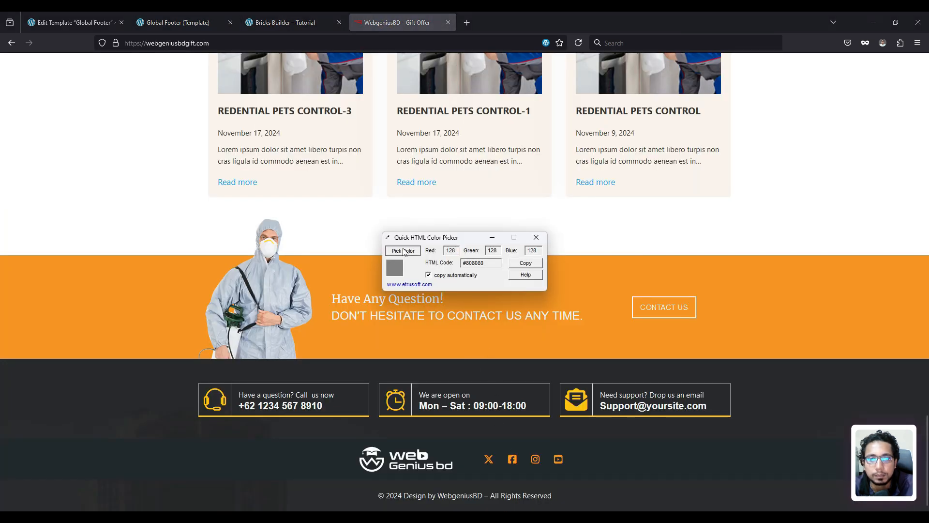
pyautogui.click(404, 251)
pyautogui.click(522, 265)
pyautogui.click(530, 264)
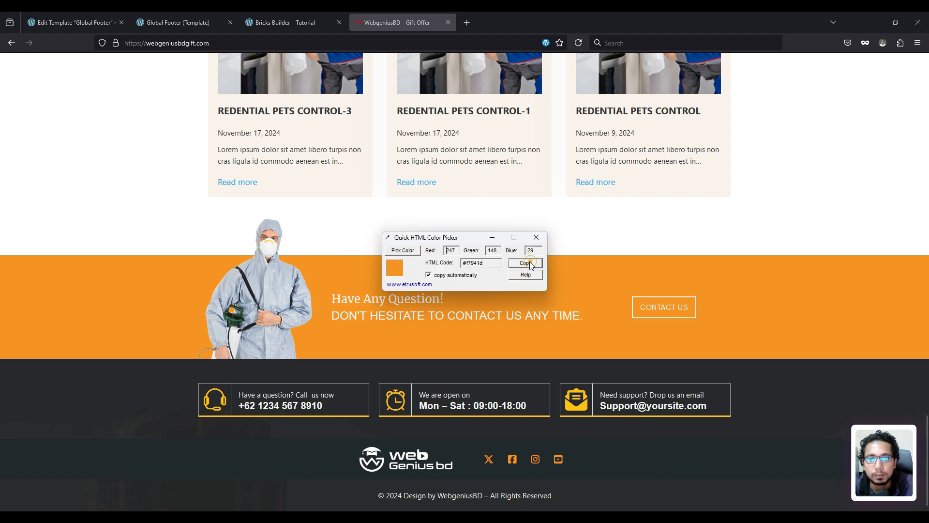
pyautogui.click(536, 237)
pyautogui.click(80, 23)
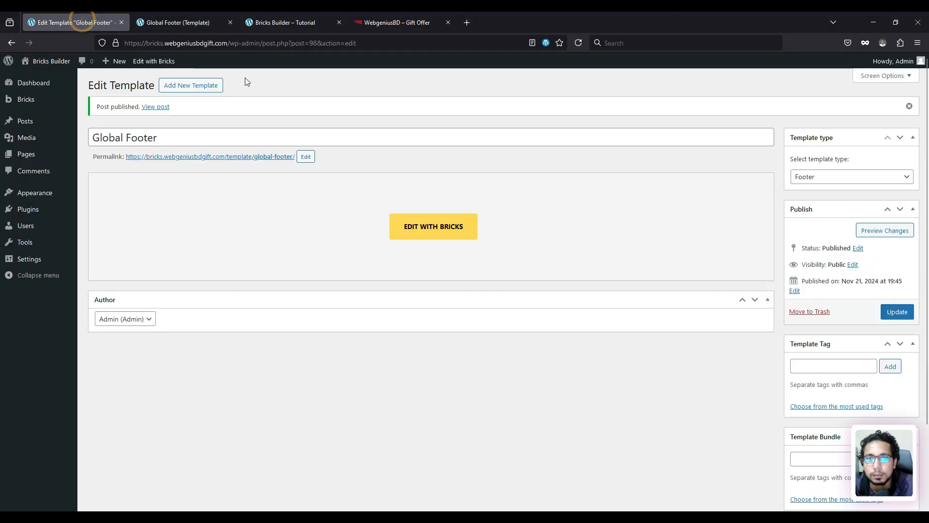
pyautogui.click(175, 21)
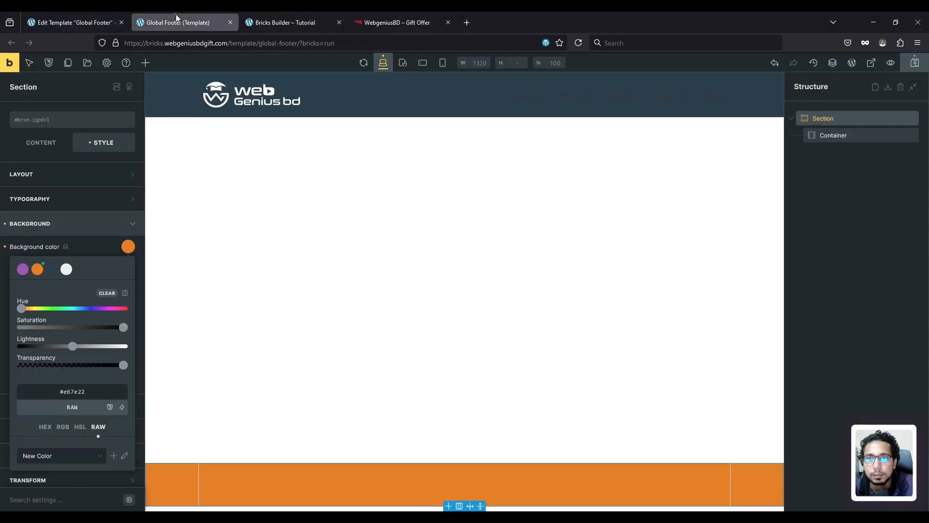
pyautogui.doubleClick(86, 390)
pyautogui.write('#f7941d')
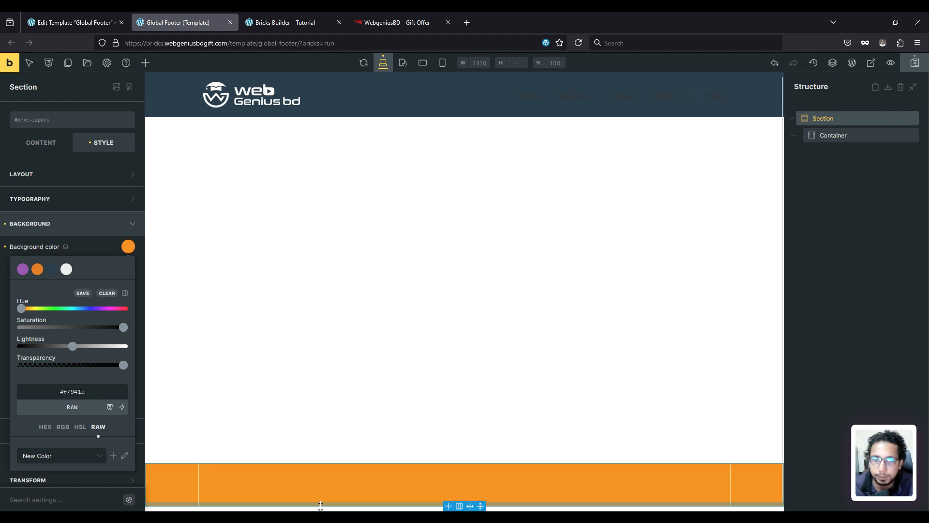
# - Set the top and bottom padding of the container inside the orange section to 0
pyautogui.click(407, 18)
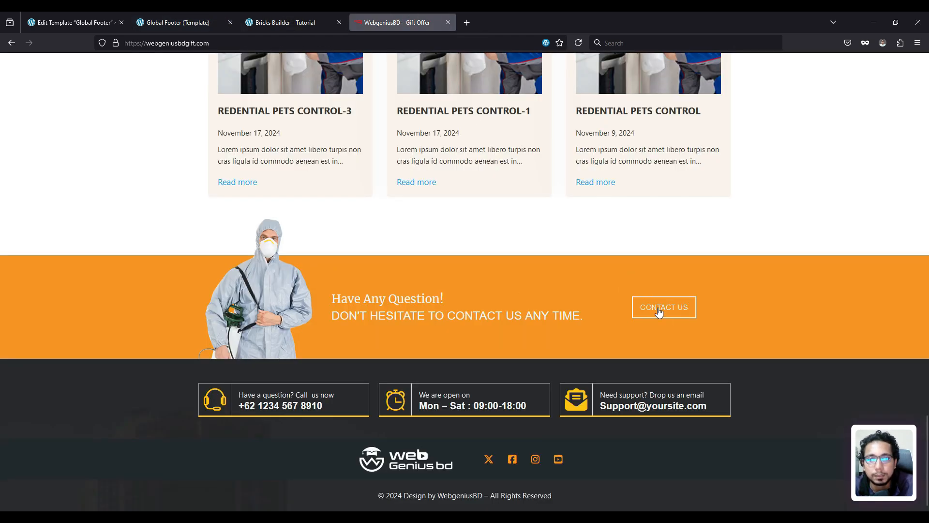
pyautogui.click(275, 19)
pyautogui.click(183, 20)
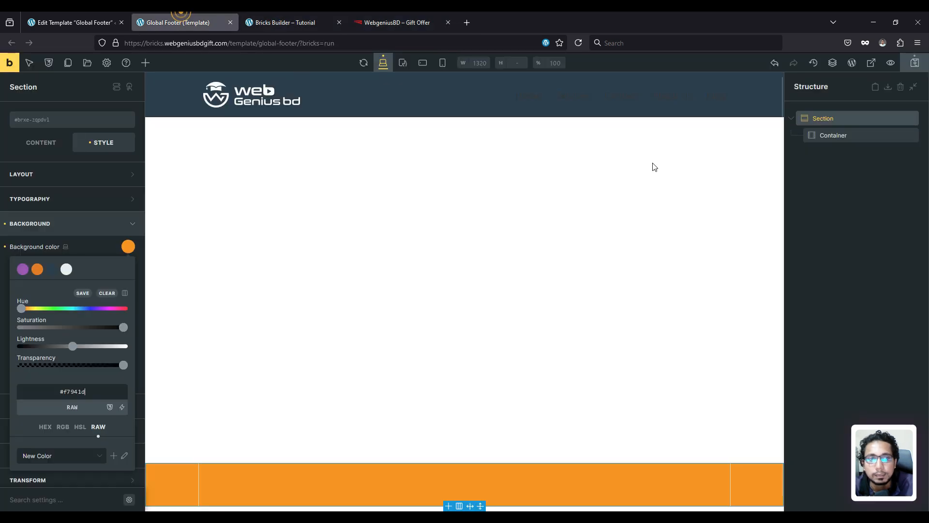
pyautogui.click(844, 135)
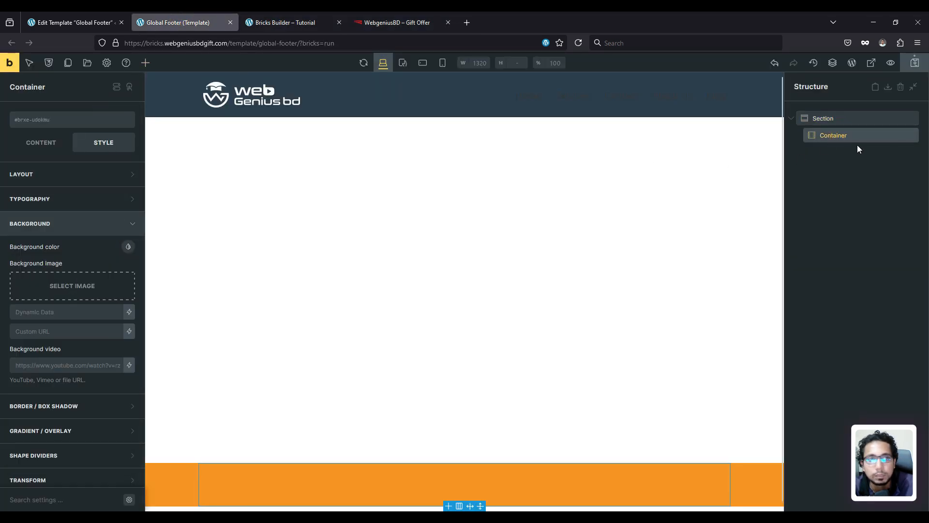
pyautogui.click(58, 181)
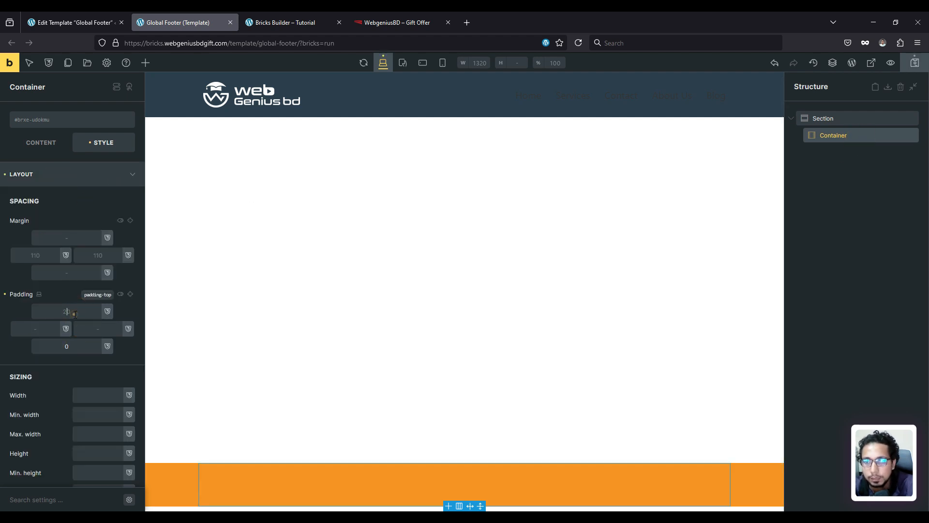
pyautogui.click(75, 314)
pyautogui.write('0')
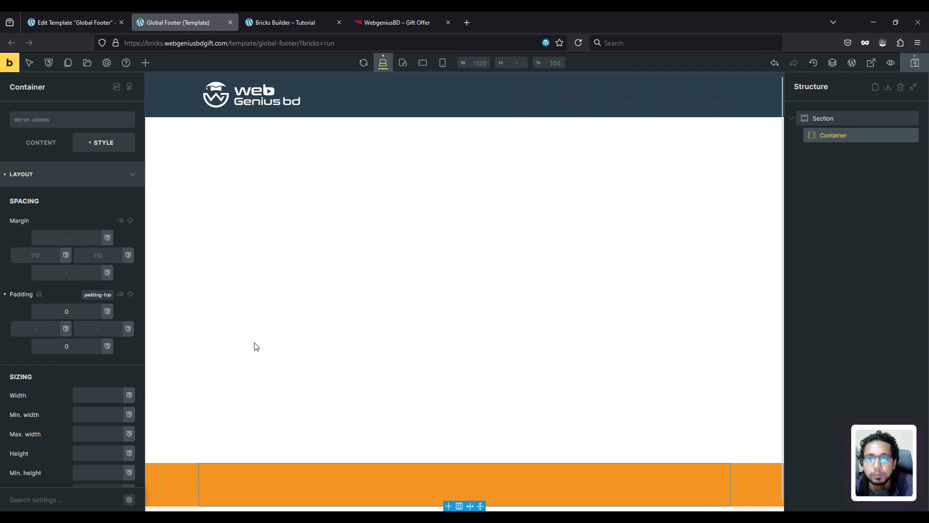
pyautogui.click(317, 13)
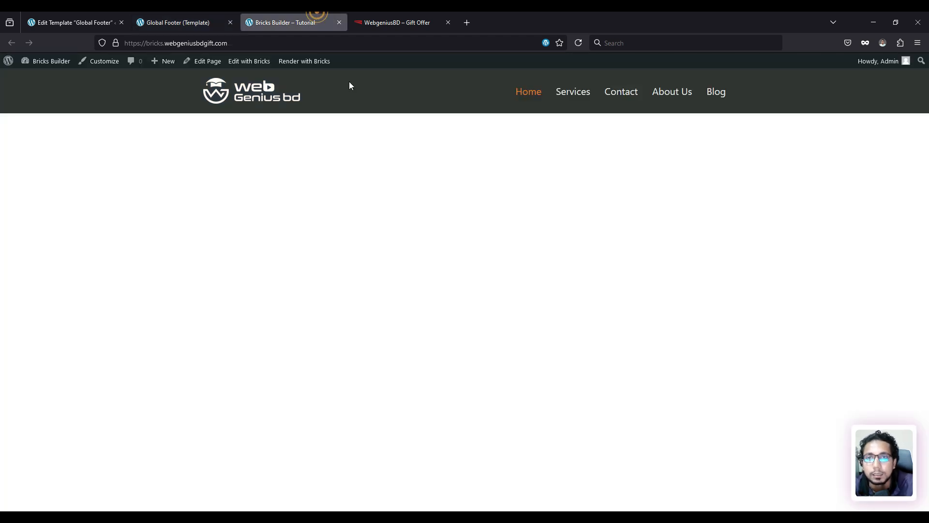
pyautogui.click(199, 12)
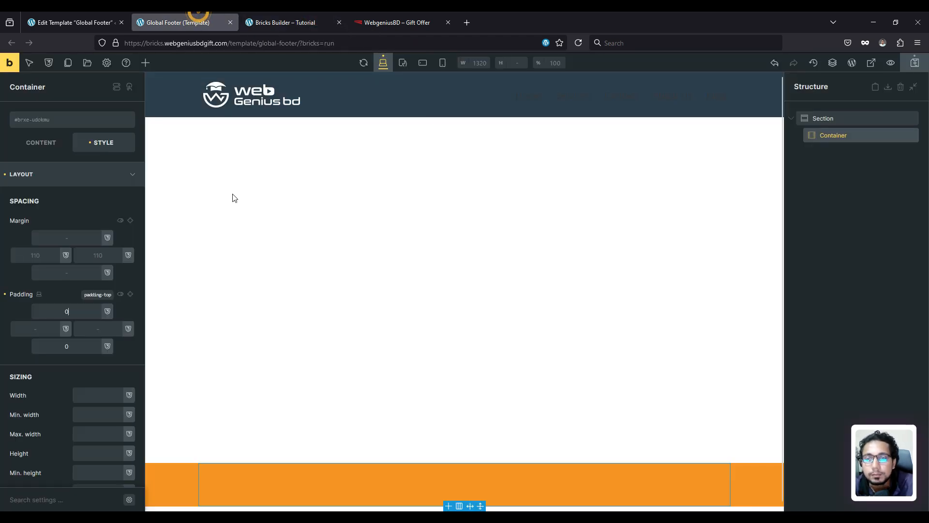
# - Add three blocks to the container and set its direction to horizontal so they sit side by side
pyautogui.click(145, 62)
pyautogui.scroll(-5, 56, 193)
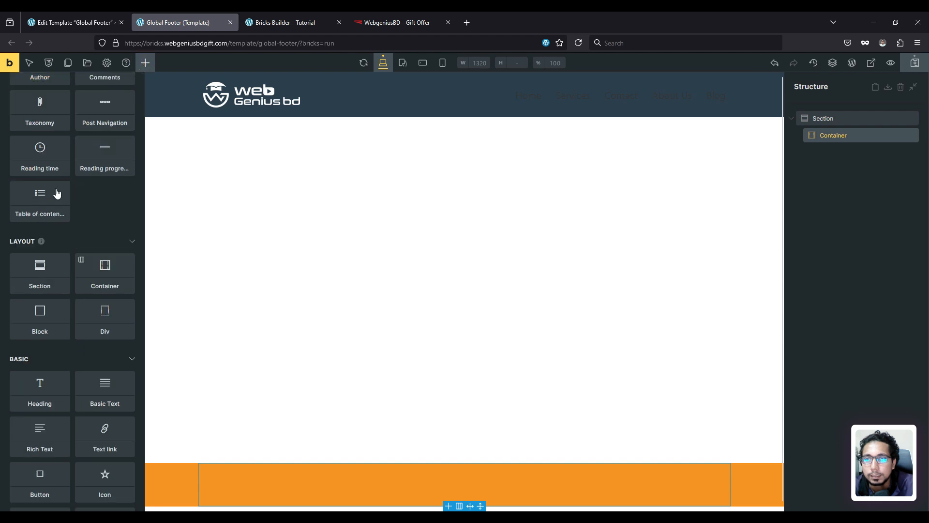
pyautogui.click(40, 312)
pyautogui.click(40, 312)
pyautogui.click(40, 312)
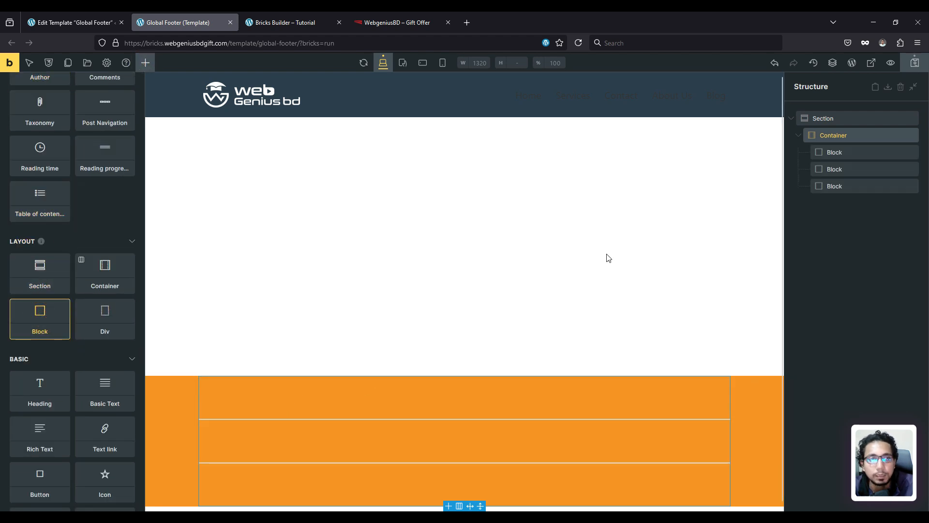
pyautogui.click(852, 136)
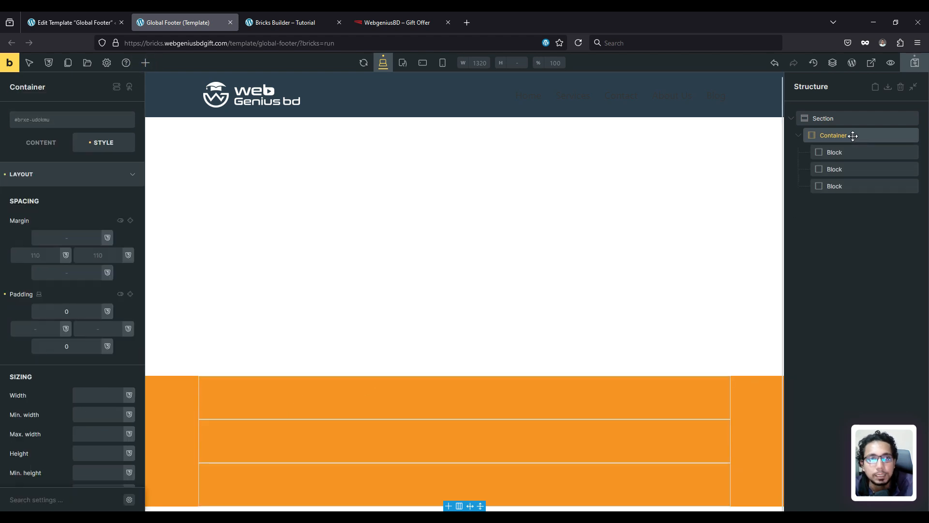
pyautogui.click(43, 142)
pyautogui.click(103, 255)
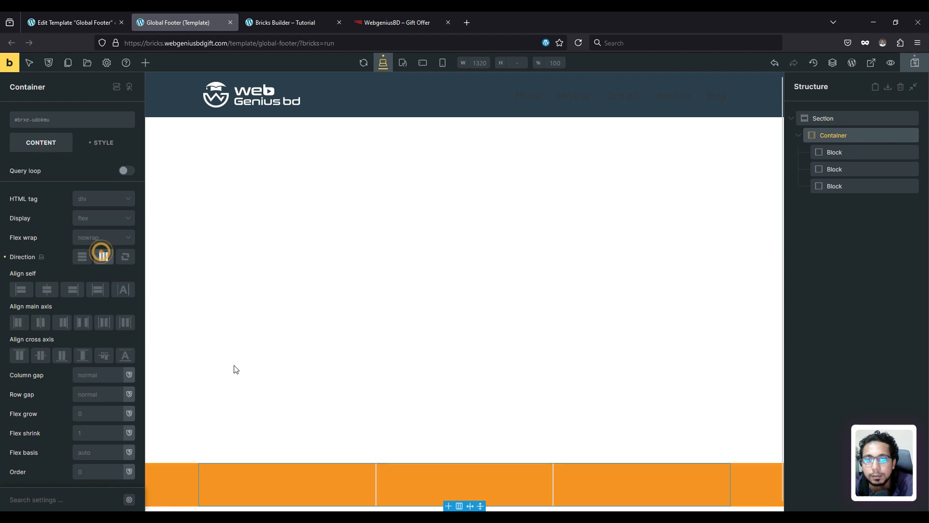
# - Add an Image element to the first block of the orange section
pyautogui.click(284, 477)
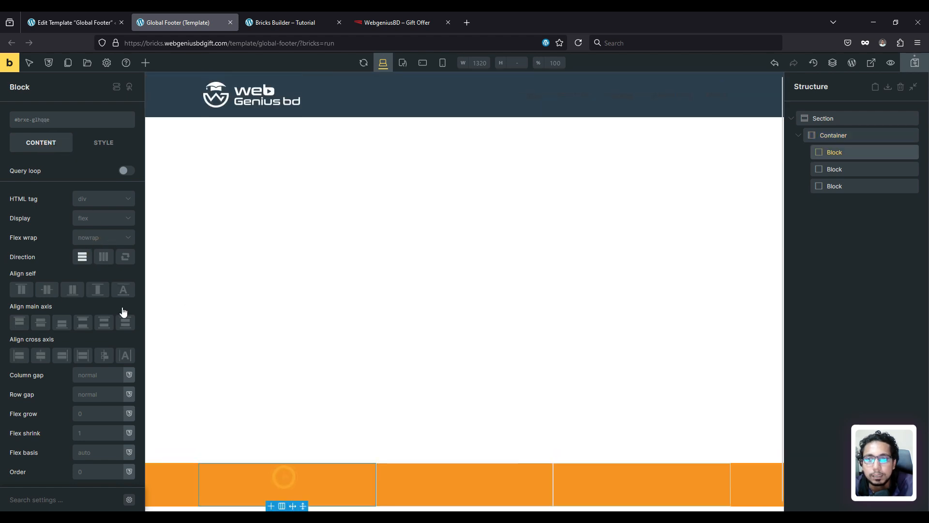
pyautogui.click(144, 62)
pyautogui.scroll(-8, 44, 329)
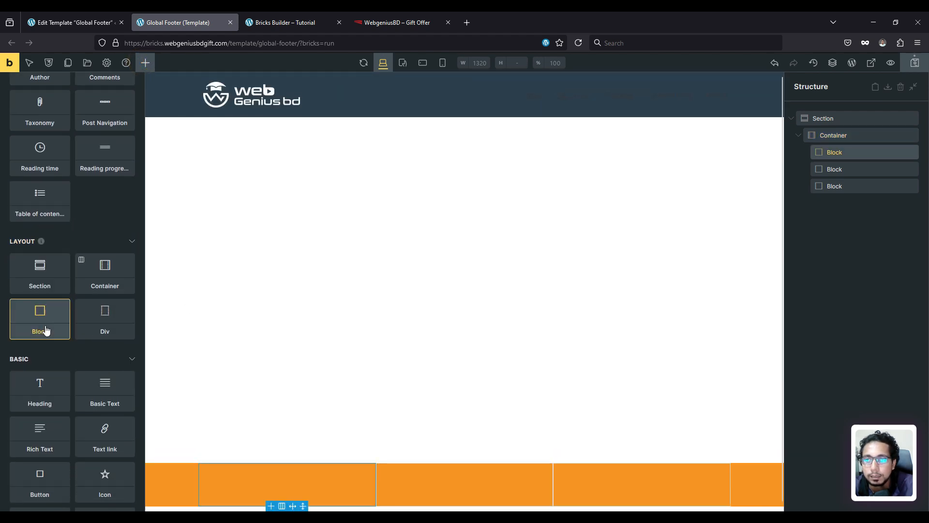
pyautogui.click(40, 309)
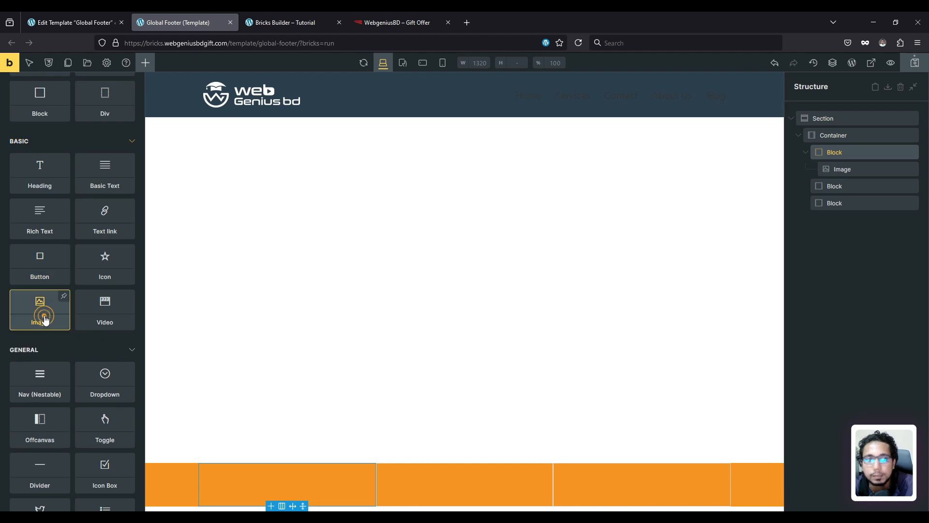
# - Add two Heading elements to the second block of the orange section
pyautogui.click(869, 186)
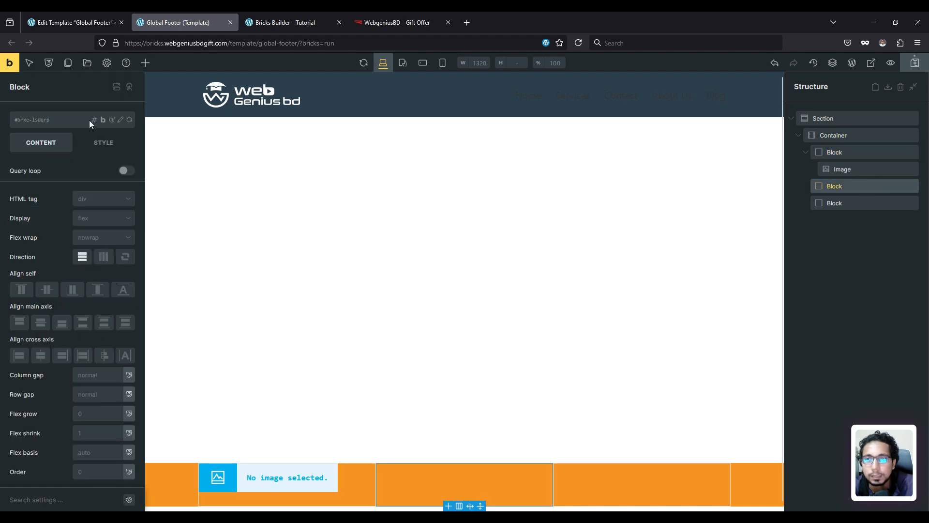
pyautogui.click(145, 62)
pyautogui.scroll(-6, 50, 295)
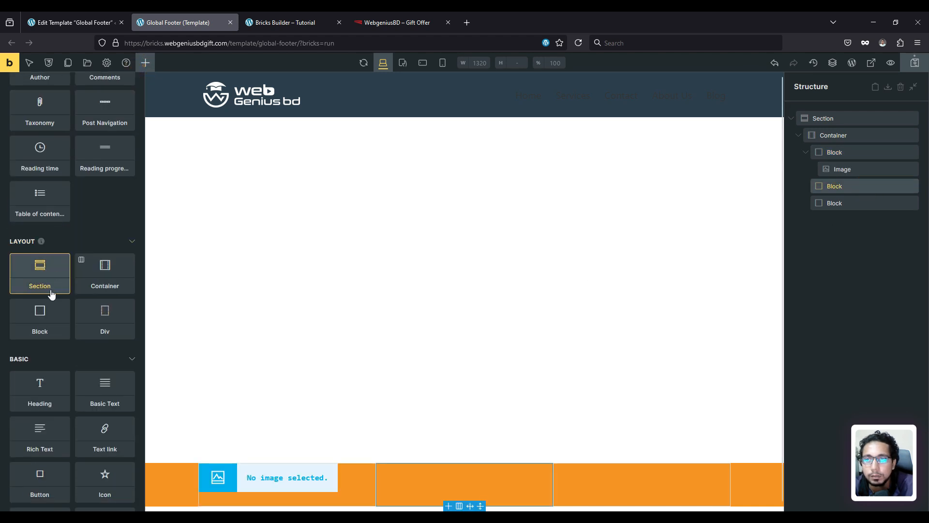
pyautogui.click(43, 271)
pyautogui.click(43, 271)
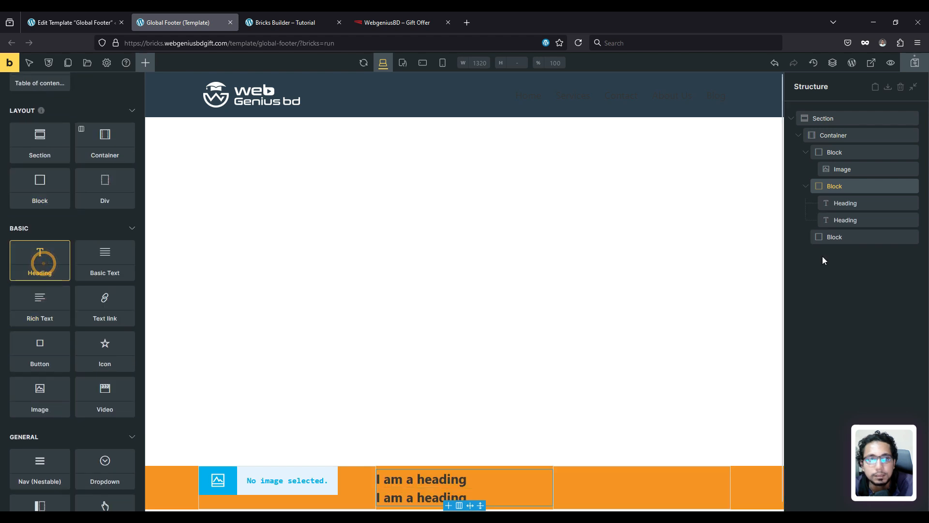
# - Add a Button element to the third block of the orange section
pyautogui.click(871, 236)
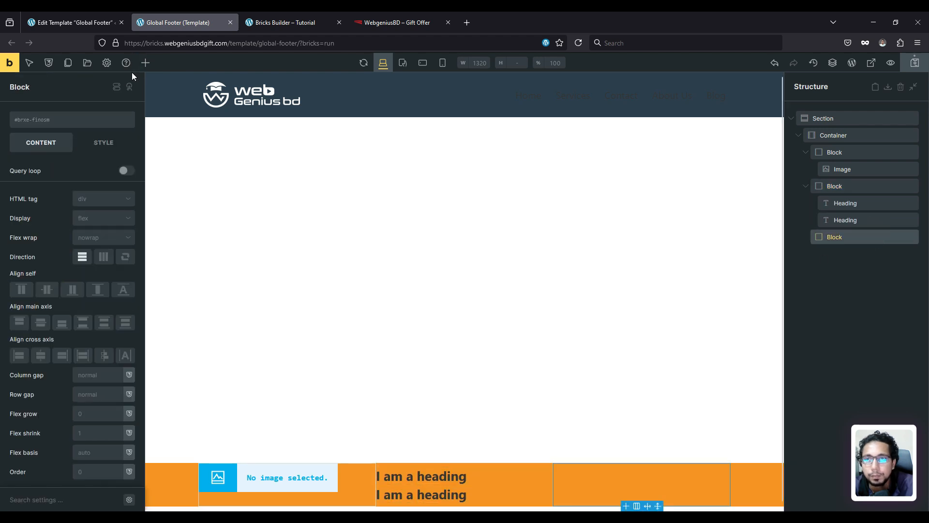
pyautogui.click(145, 63)
pyautogui.scroll(-6, 48, 245)
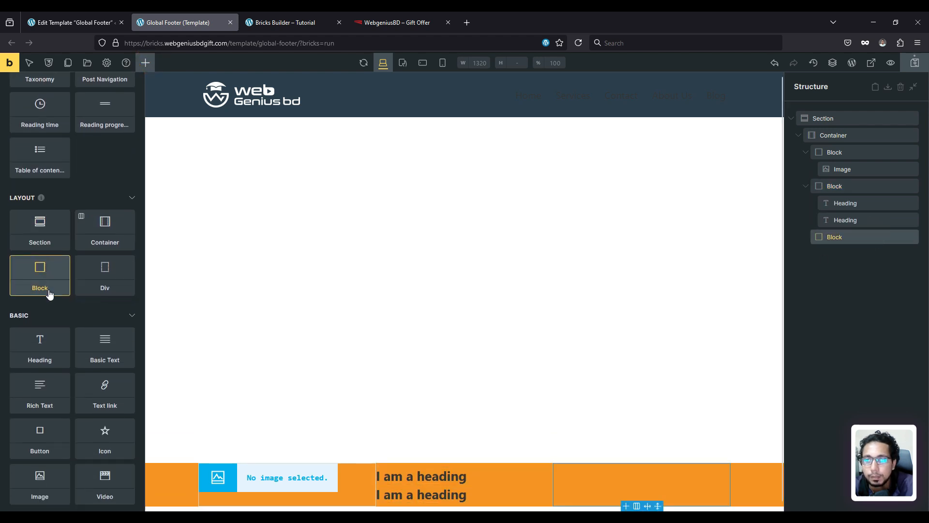
pyautogui.scroll(-2, 49, 293)
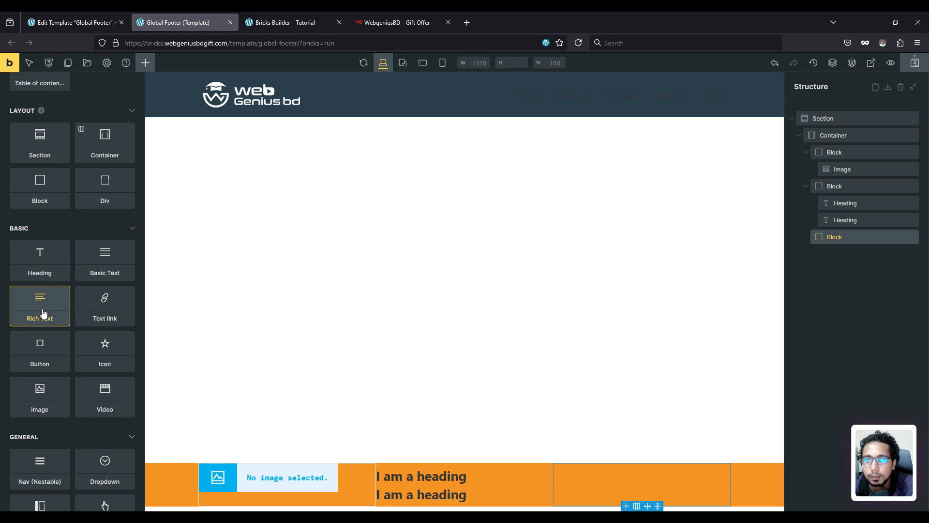
pyautogui.click(42, 362)
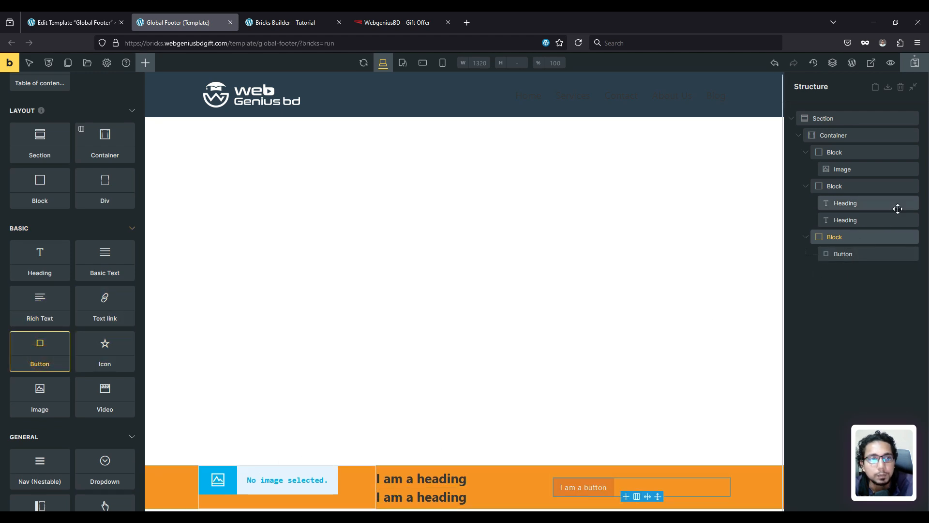
# - Set the width of both the first and third blocks in the orange section to 20%
pyautogui.click(844, 151)
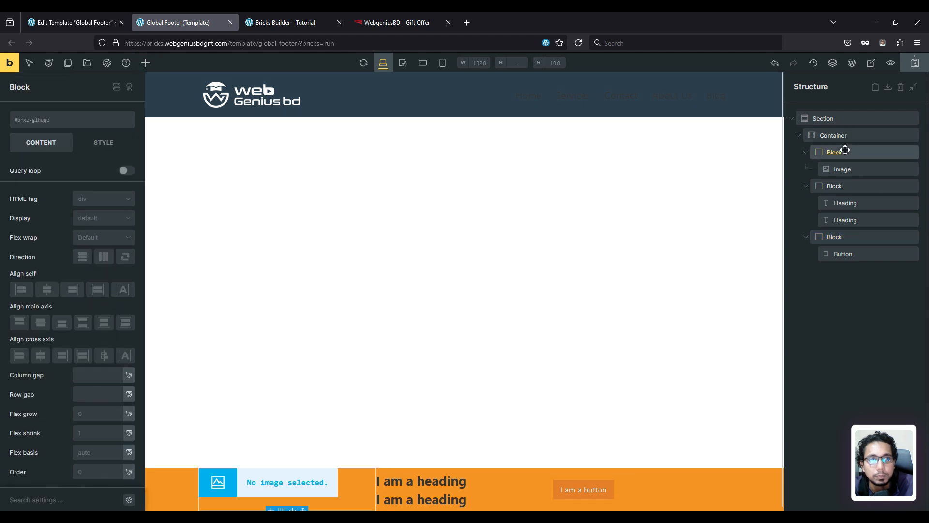
pyautogui.click(845, 151)
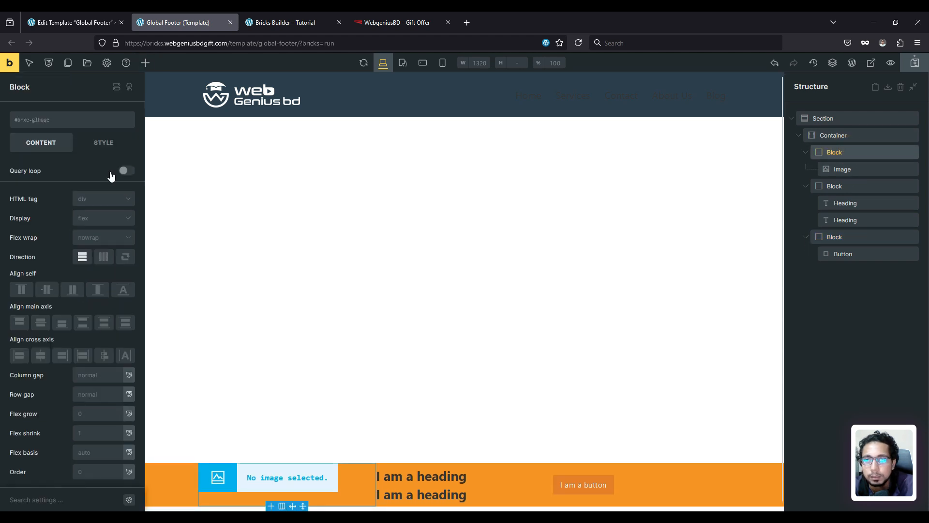
pyautogui.click(107, 142)
pyautogui.click(87, 395)
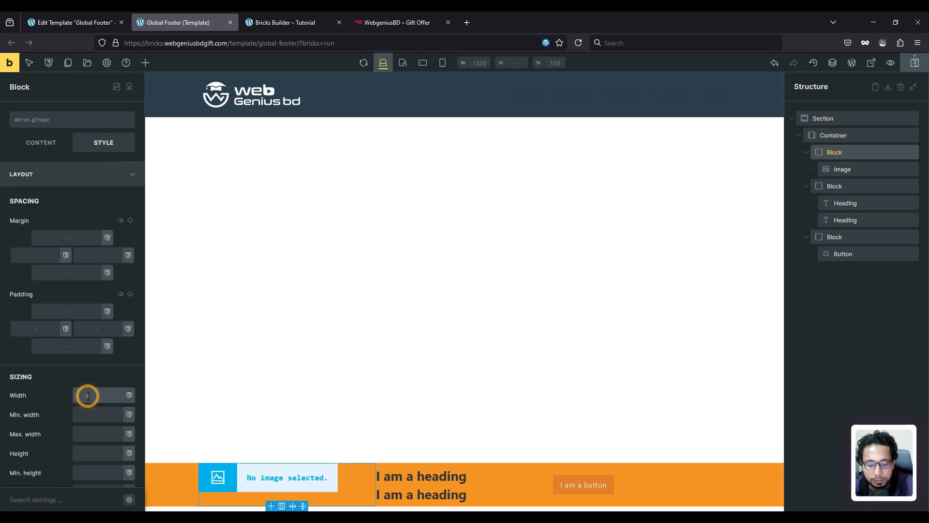
pyautogui.write('20%')
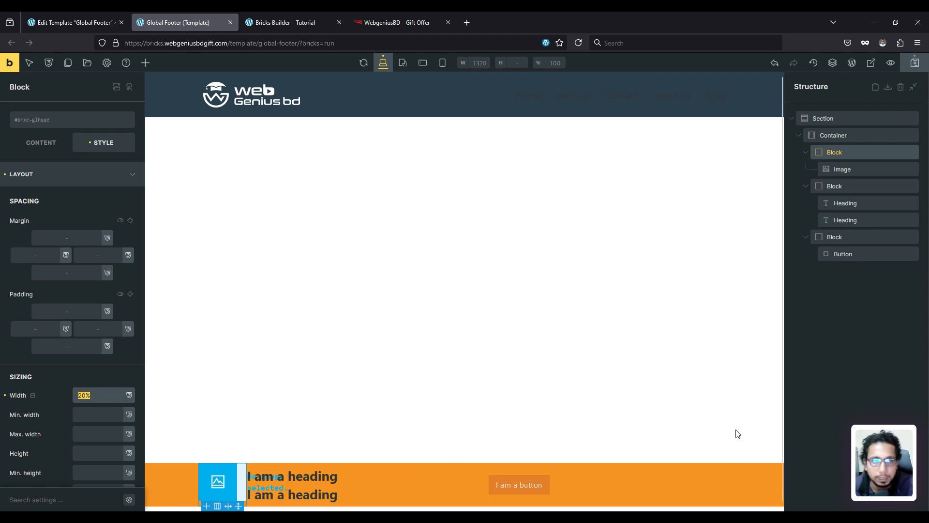
pyautogui.click(844, 240)
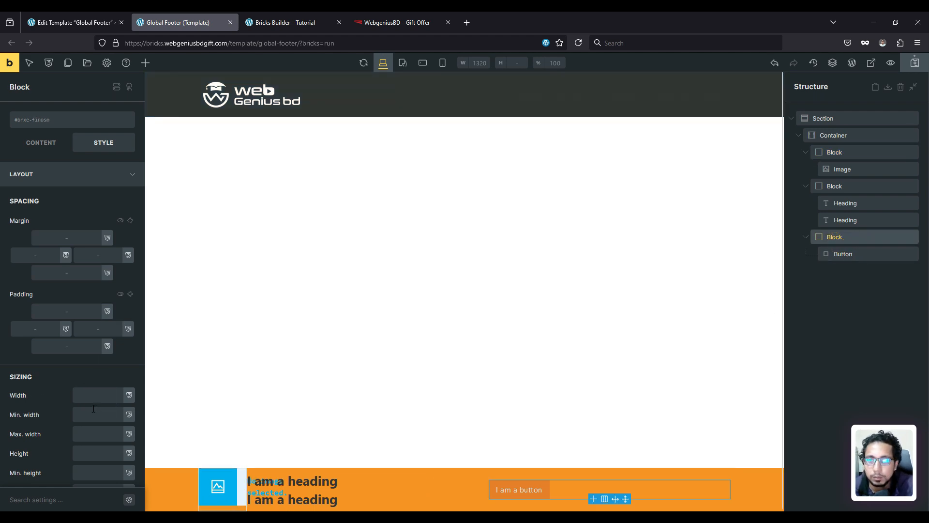
pyautogui.click(95, 392)
pyautogui.write('20%')
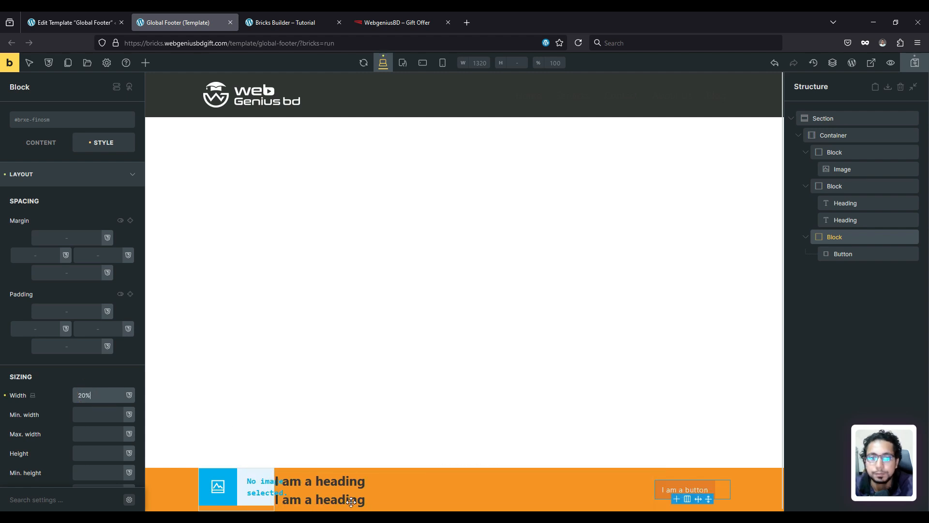
# - Set the left padding of the second block, which holds the two headings, to 30
pyautogui.click(846, 185)
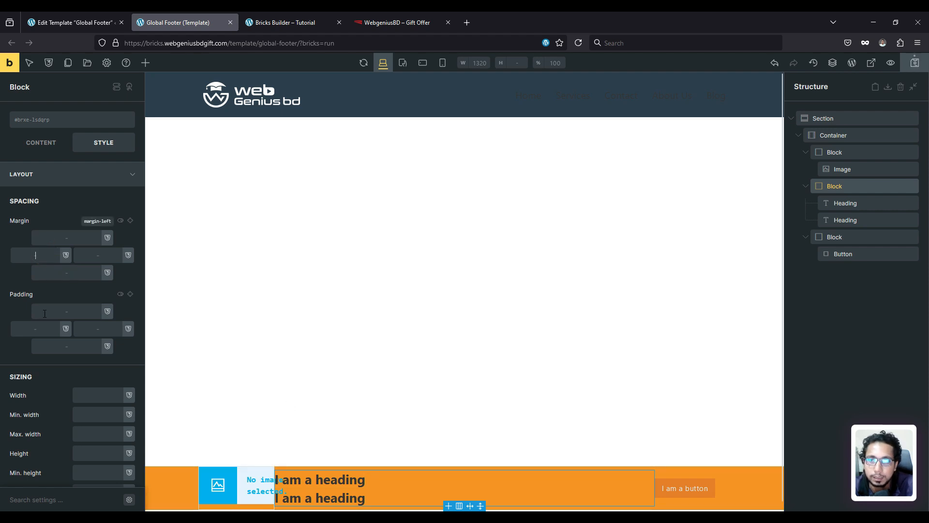
pyautogui.click(48, 331)
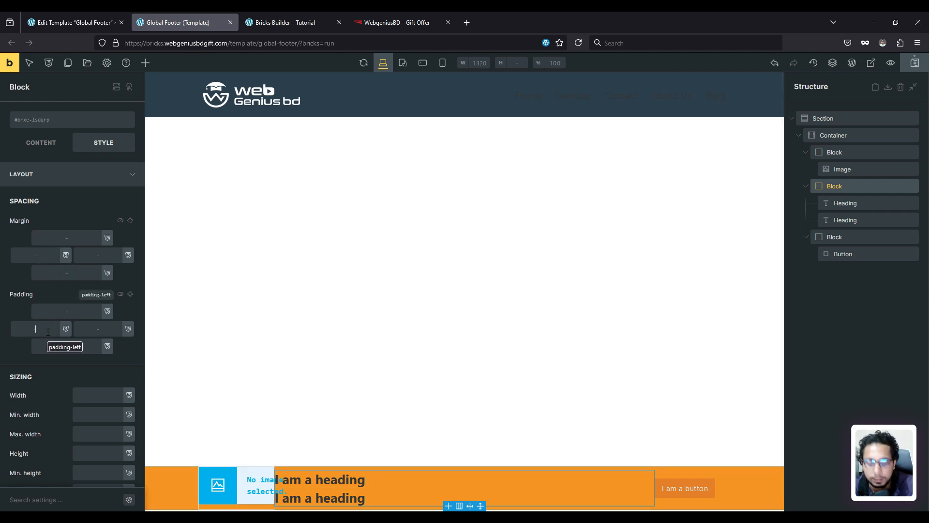
pyautogui.write('30')
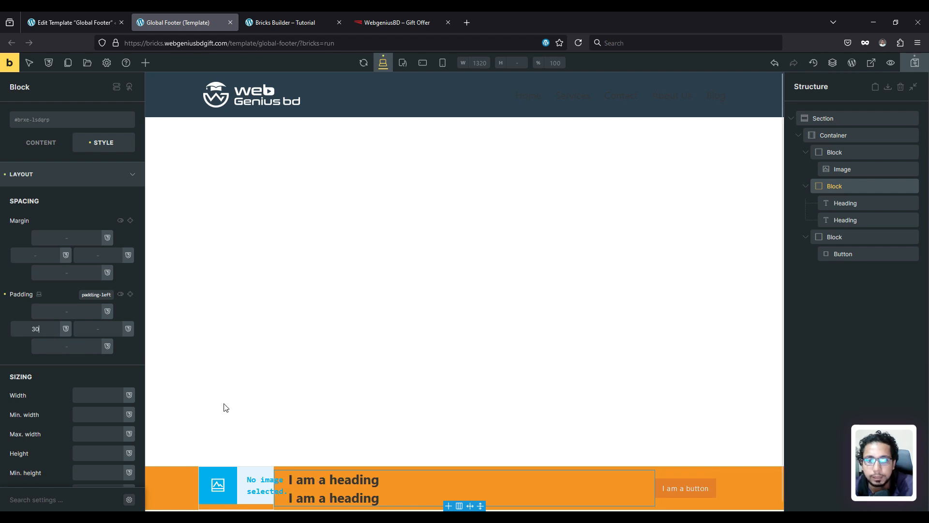
# - Insert the media library picture of the worker in a protective suit and mask into the first block's Image element
pyautogui.click(846, 152)
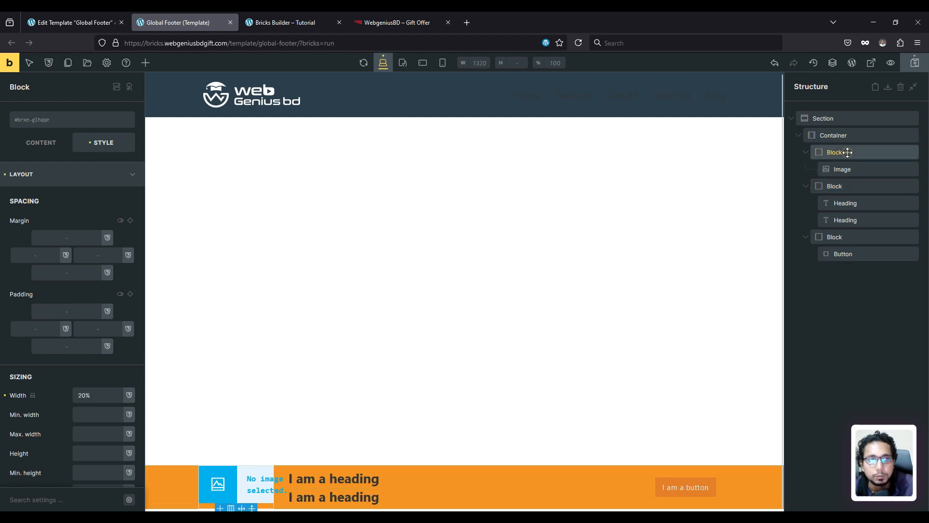
pyautogui.click(851, 171)
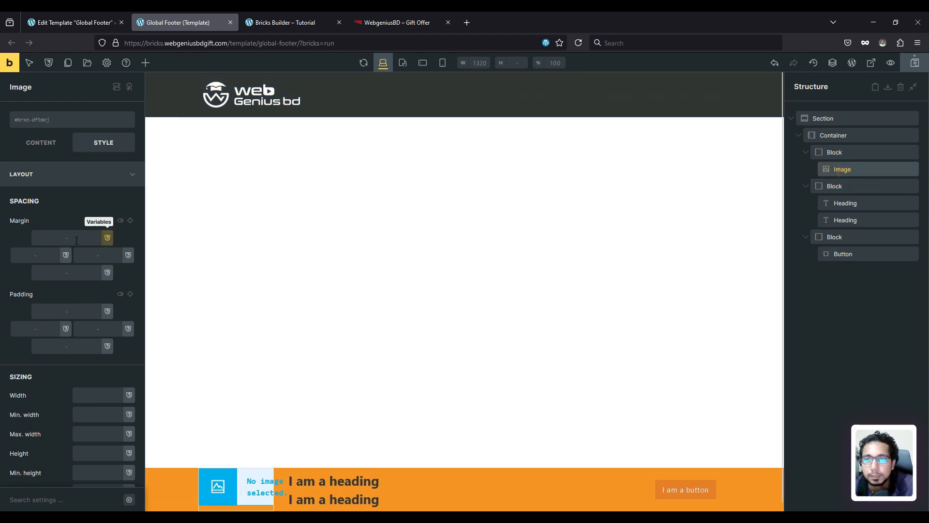
pyautogui.click(51, 145)
pyautogui.click(70, 184)
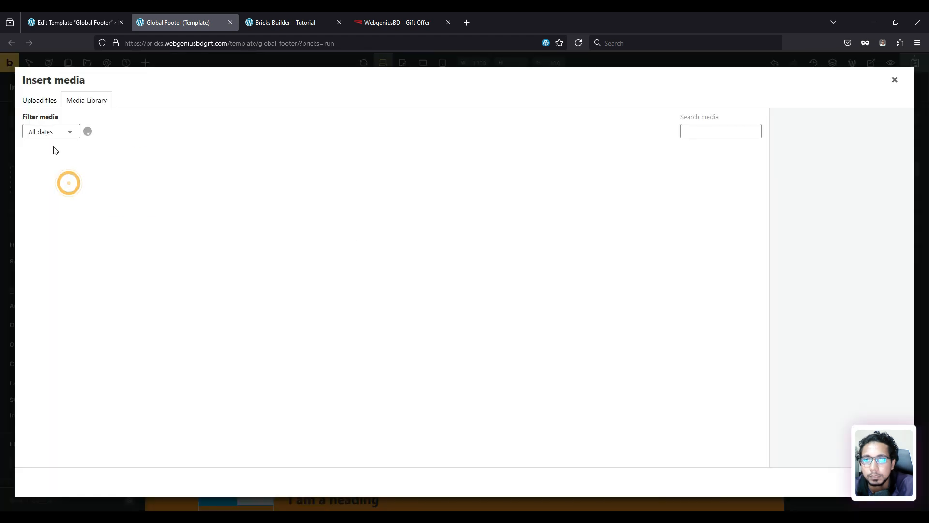
pyautogui.click(134, 183)
pyautogui.click(889, 481)
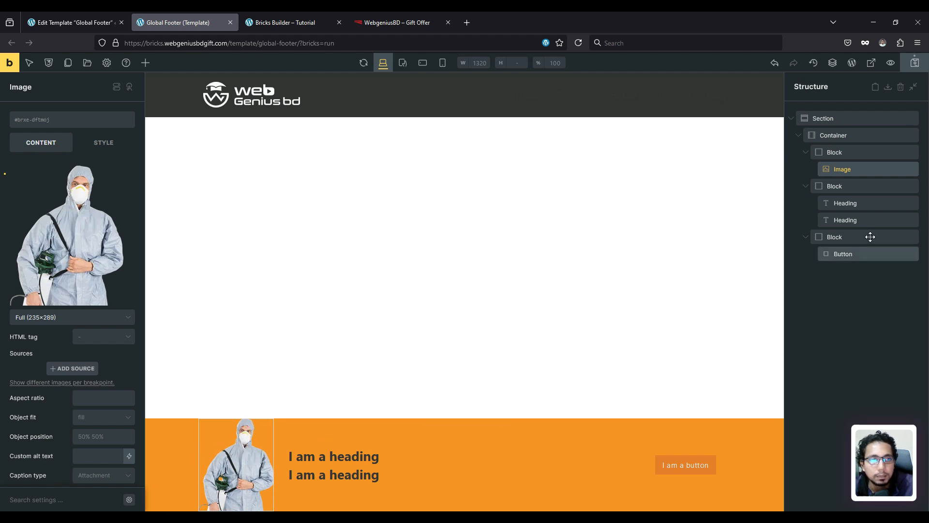
# - Set the worker image's top margin to -75 so it rises above the orange section
pyautogui.click(105, 144)
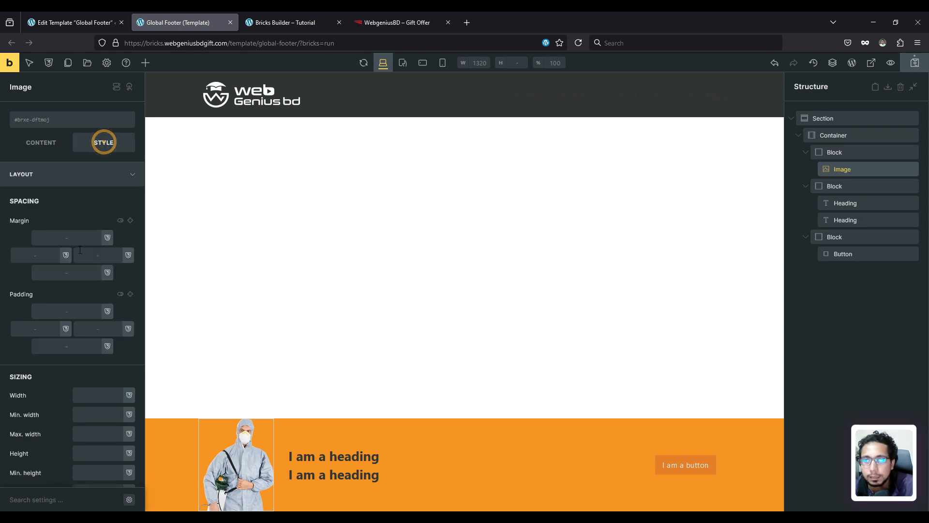
pyautogui.click(73, 235)
pyautogui.write('-75')
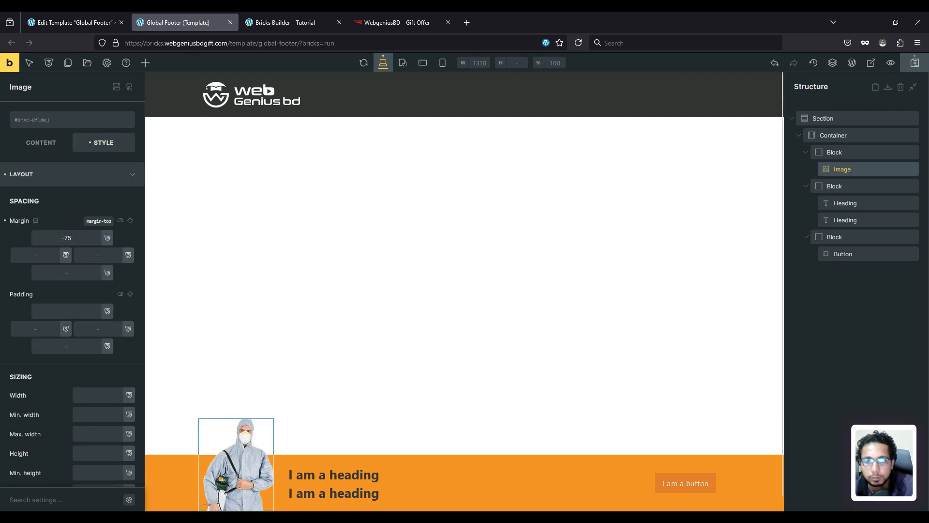
pyautogui.moveTo(76, 238); pyautogui.dragTo(68, 237)
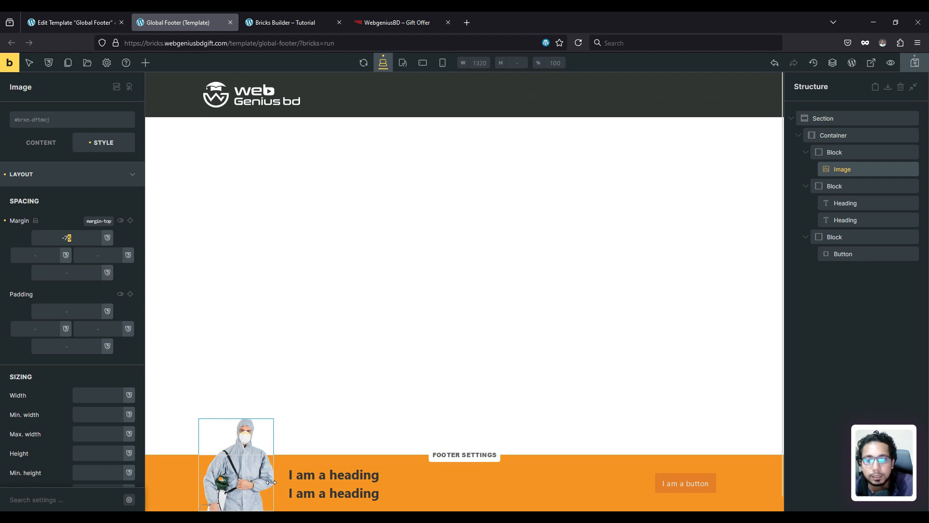
# - Set the width of the first block, which holds the worker image, to 25%
pyautogui.click(851, 153)
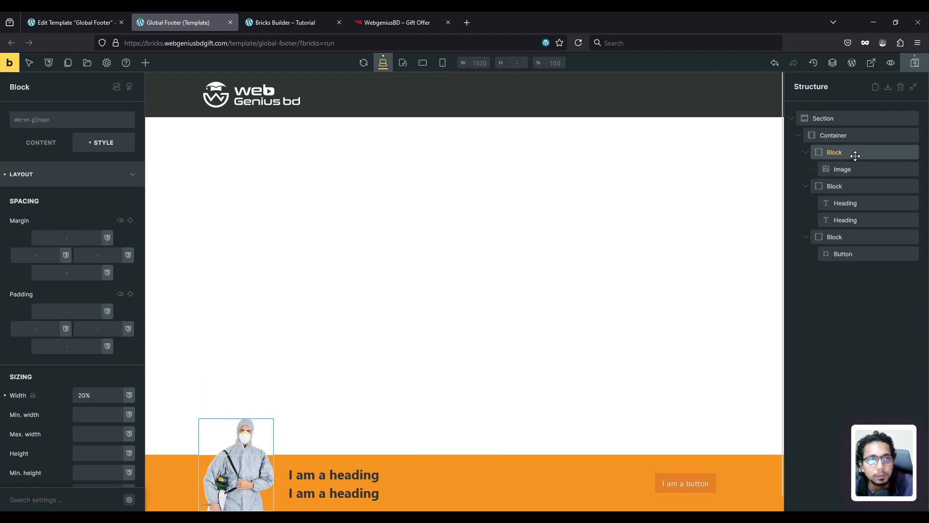
pyautogui.click(88, 394)
pyautogui.press('BackSpace')
pyautogui.write('5')
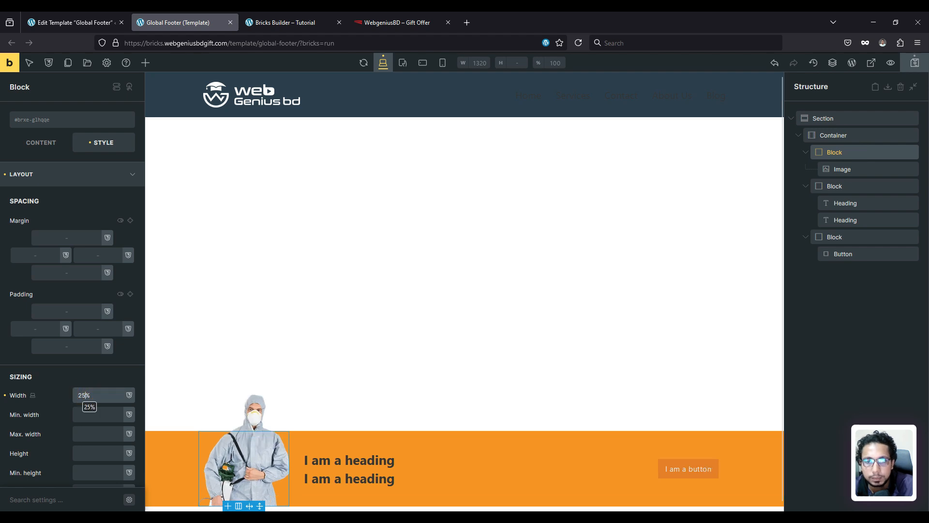
# - Copy the "Have Any Question!" text from the orange banner on the reference website and return to the Global Footer template
pyautogui.click(856, 207)
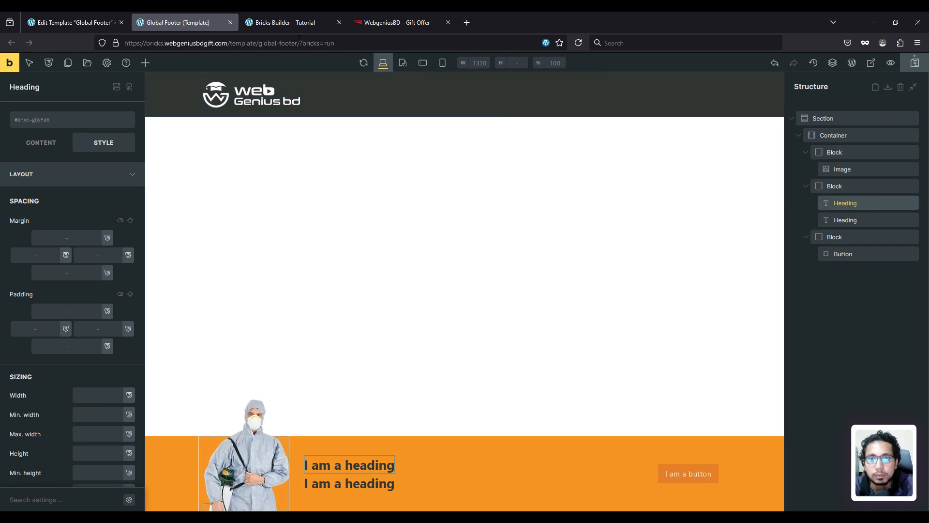
pyautogui.click(401, 22)
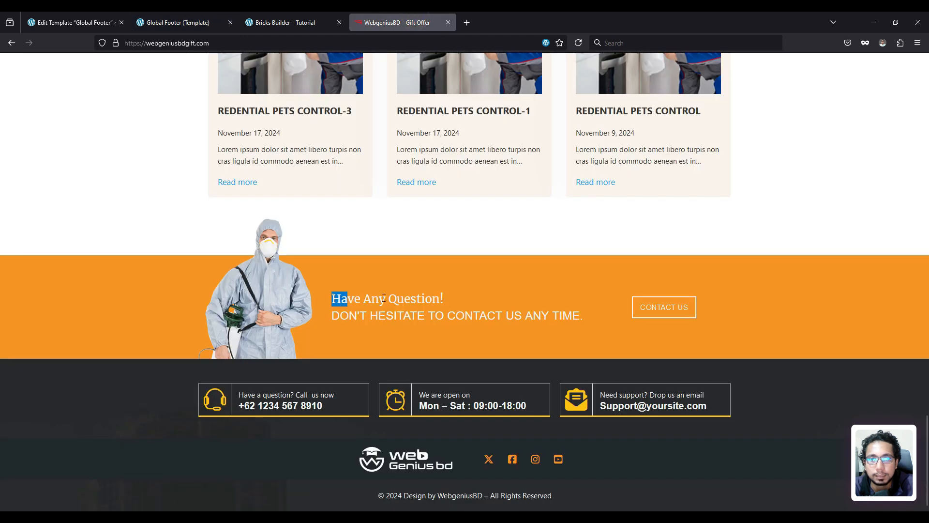
pyautogui.moveTo(384, 297); pyautogui.dragTo(445, 297)
pyautogui.click(445, 297)
pyautogui.moveTo(329, 297); pyautogui.dragTo(441, 296)
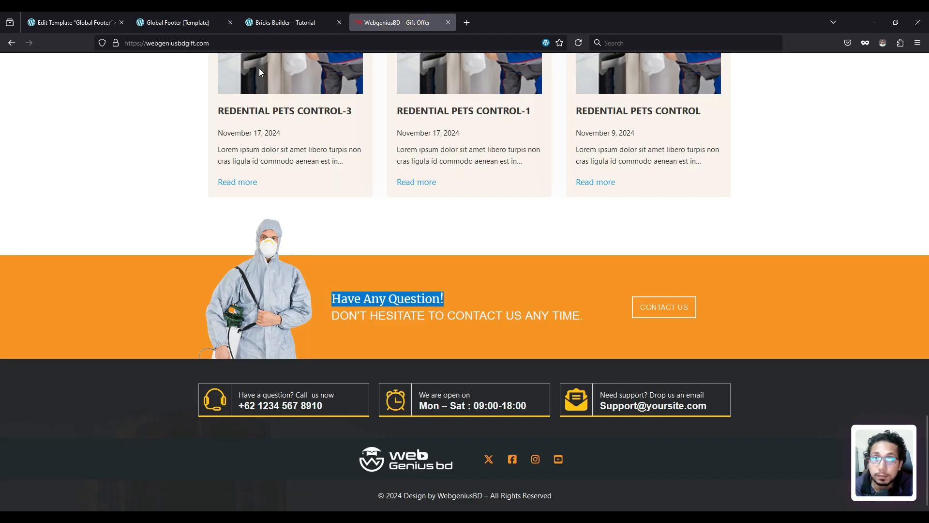
pyautogui.click(263, 23)
pyautogui.click(208, 17)
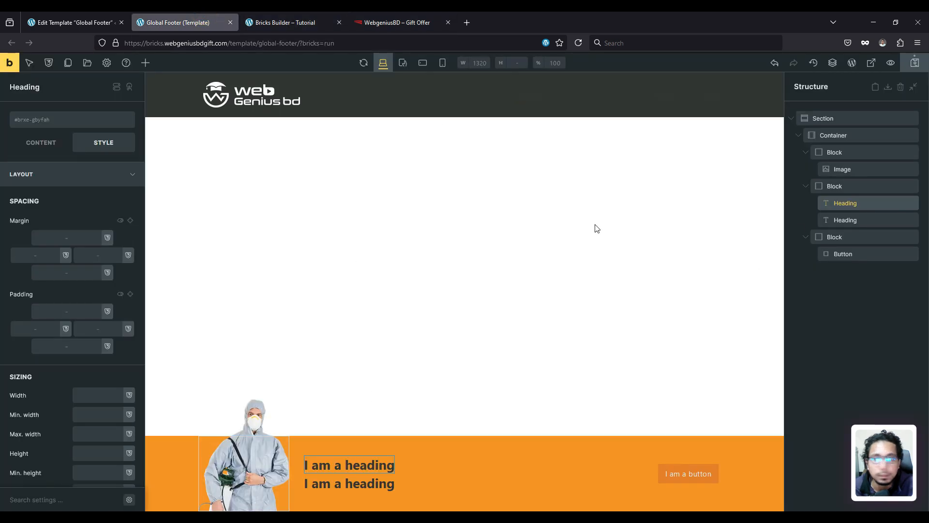
# - Replace the first heading's text with "Have Any Question!" and set its HTML tag to h4
pyautogui.click(43, 143)
pyautogui.tripleClick(68, 173)
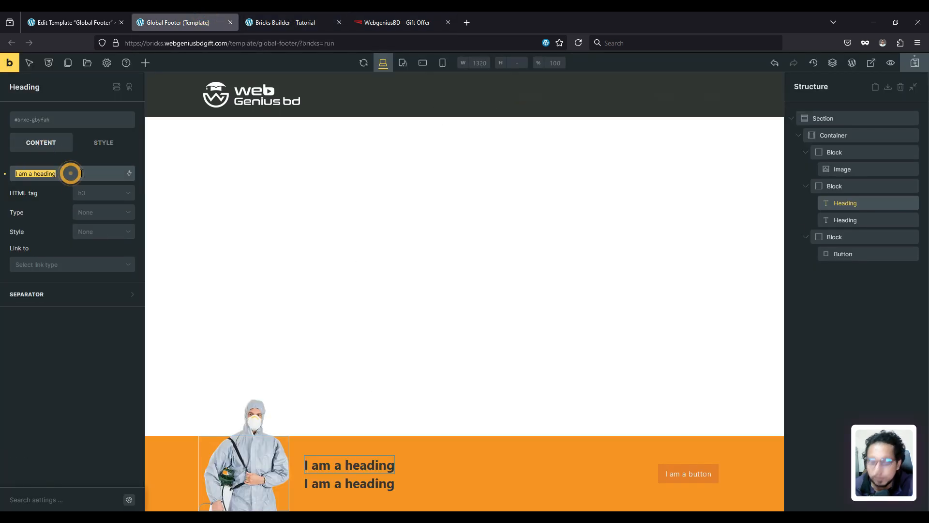
pyautogui.write('Have Any Question!')
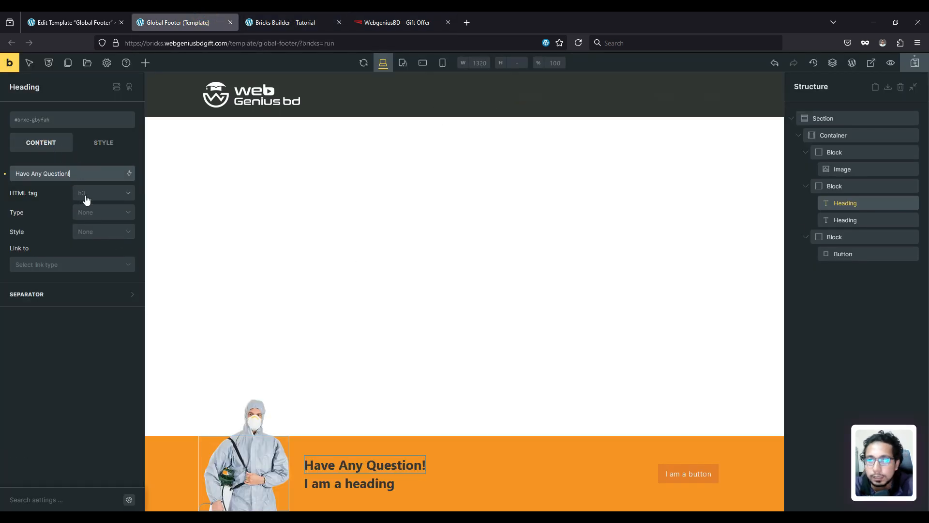
pyautogui.click(85, 194)
pyautogui.click(90, 253)
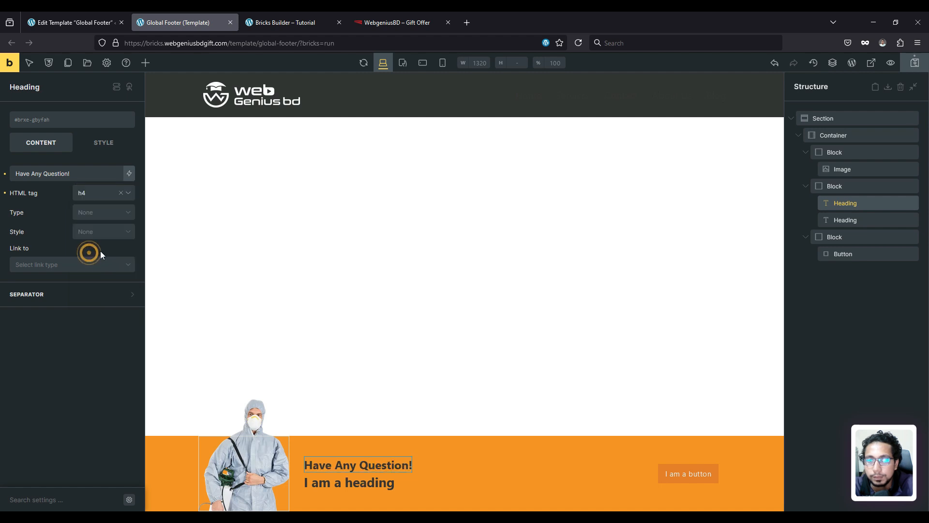
# - Set the "Have Any Question!" heading's text color to white and its font size to 22
pyautogui.click(104, 143)
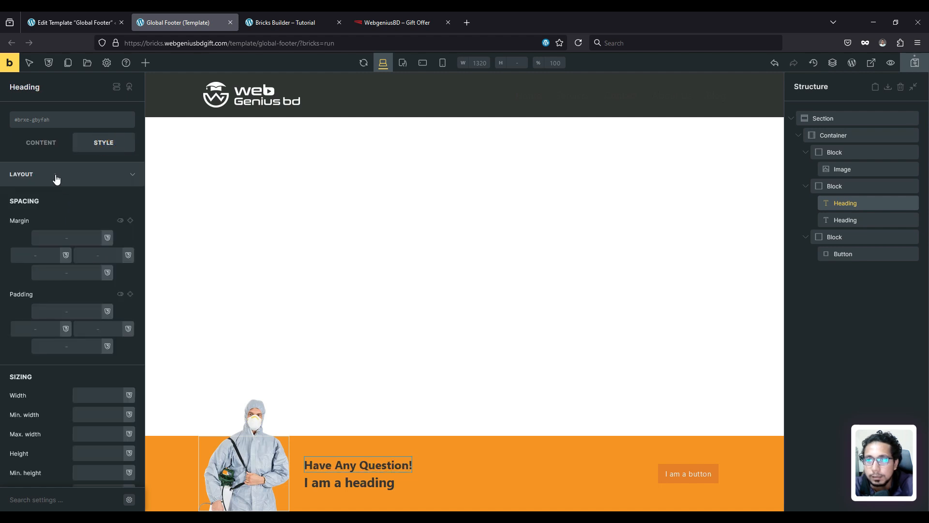
pyautogui.click(56, 175)
pyautogui.click(52, 199)
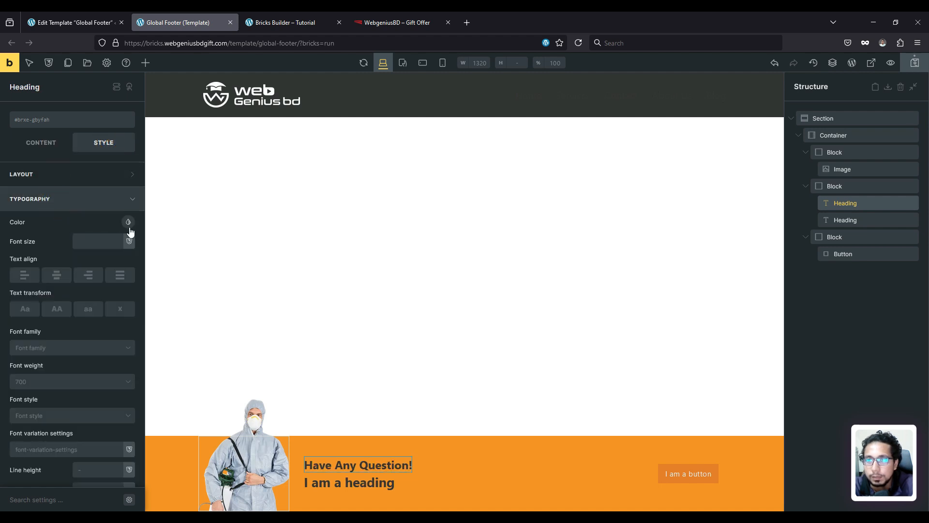
pyautogui.click(128, 222)
pyautogui.click(68, 245)
pyautogui.click(68, 224)
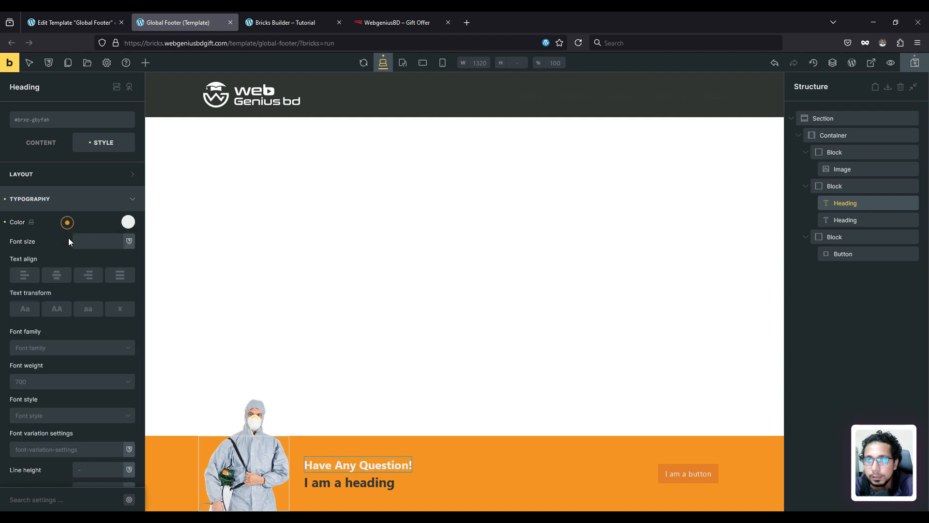
pyautogui.click(98, 244)
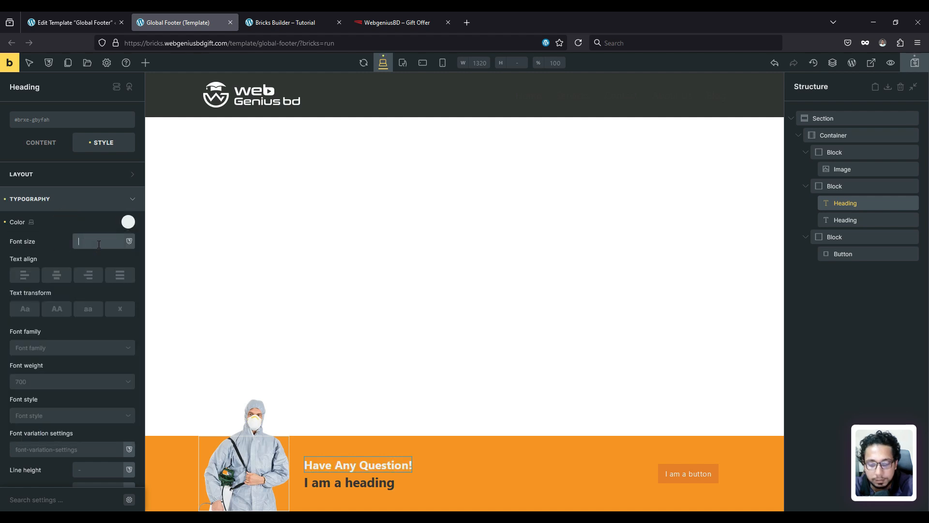
pyautogui.write('20')
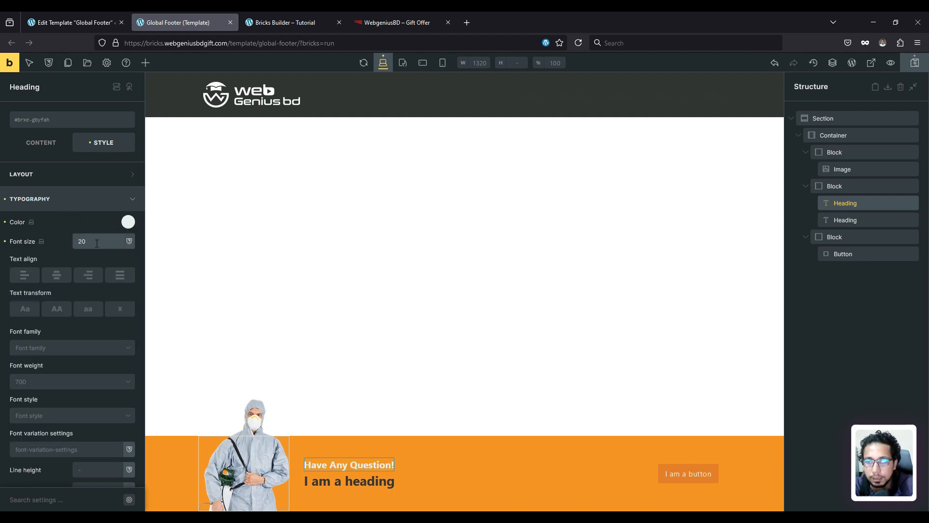
pyautogui.doubleClick(85, 241)
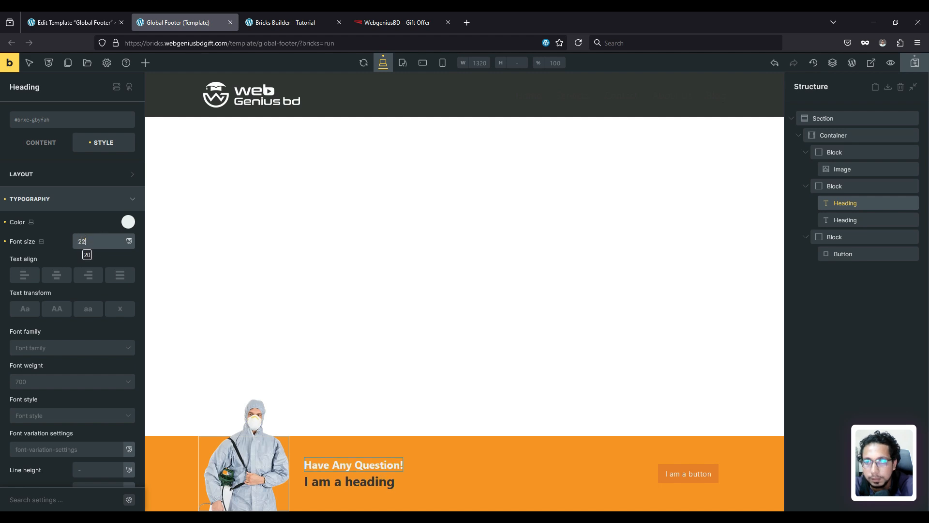
# - Inspect the "Have Any Question!" heading on the reference website for its font family and return to the Global Footer template
pyautogui.scroll(-3, 63, 246)
pyautogui.click(54, 220)
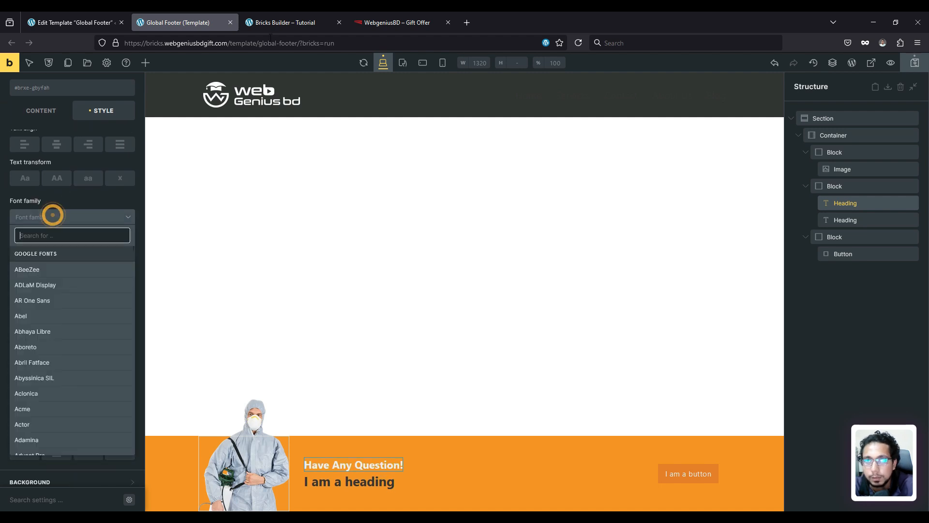
pyautogui.click(368, 22)
pyautogui.rightClick(373, 296)
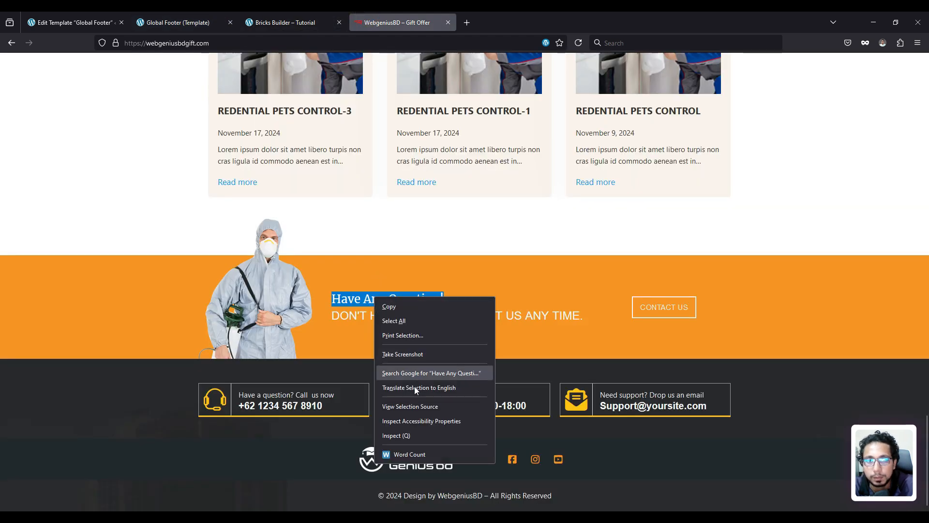
pyautogui.click(413, 434)
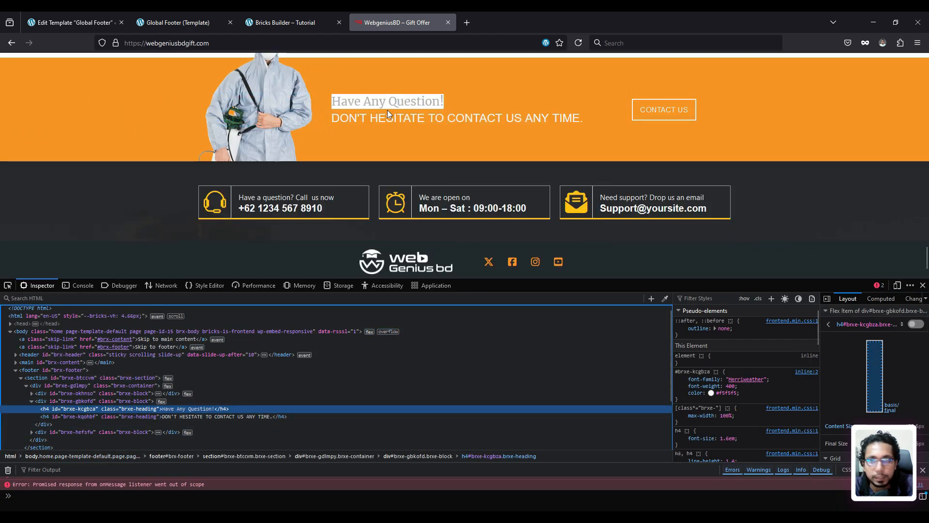
pyautogui.click(176, 16)
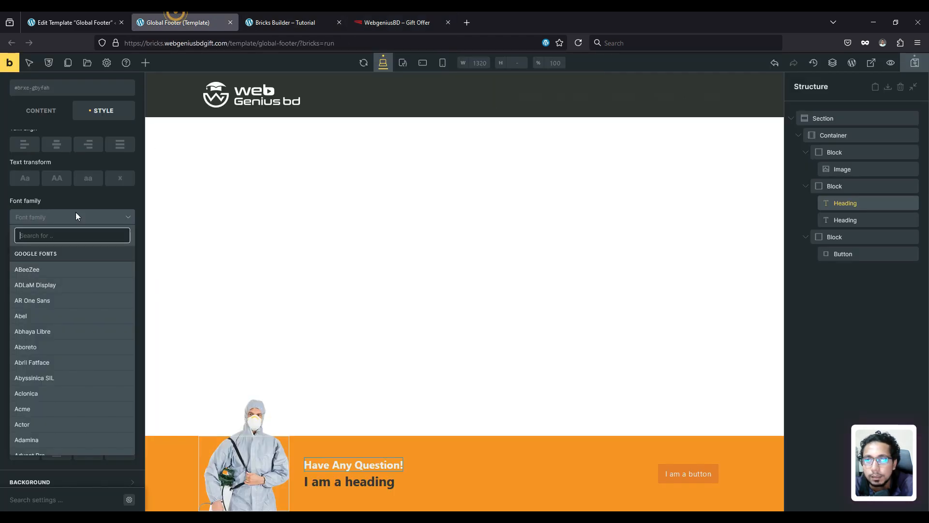
# - Set the "Have Any Question!" heading's font family to Merriweather
pyautogui.click(55, 240)
pyautogui.write('met')
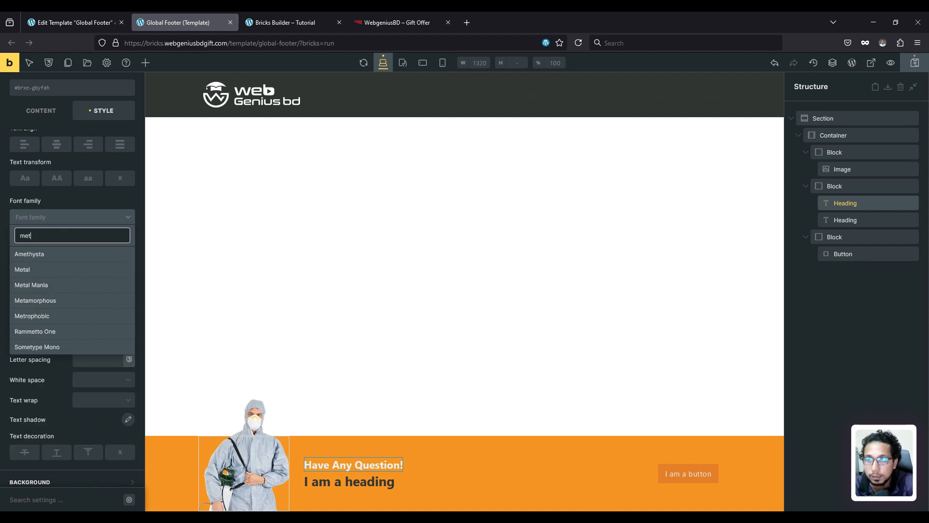
pyautogui.press('BackSpace')
pyautogui.write('rr')
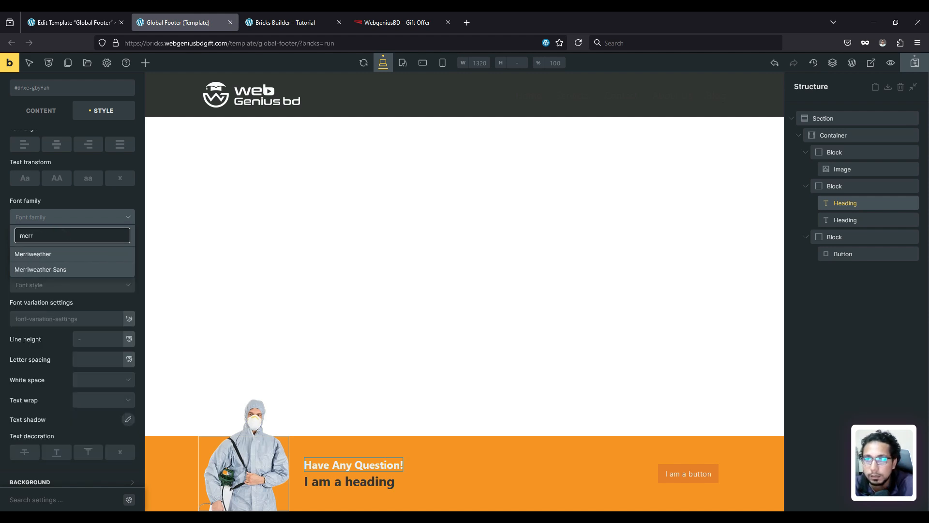
pyautogui.click(67, 257)
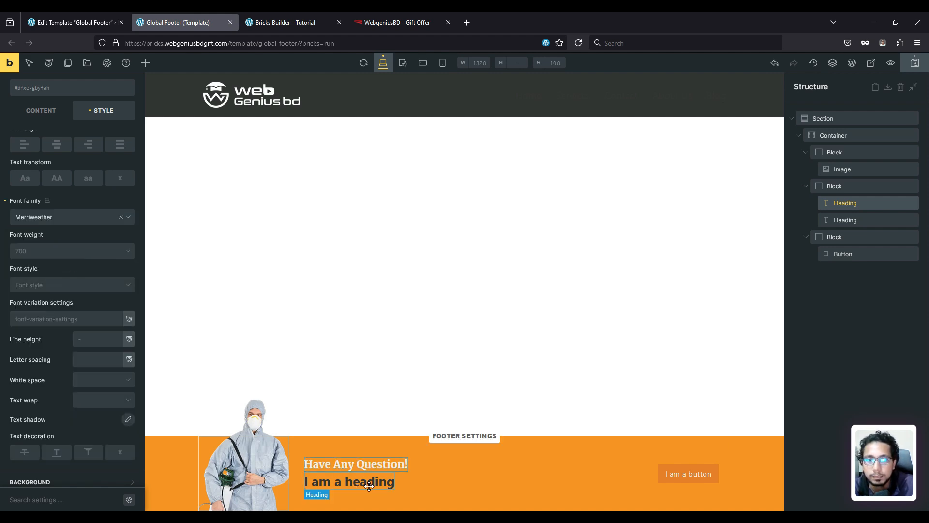
# - Copy "DON'T HESITATE TO CONTACT US ANY TIME." from the reference website's orange banner and return to the Global Footer template
pyautogui.click(276, 17)
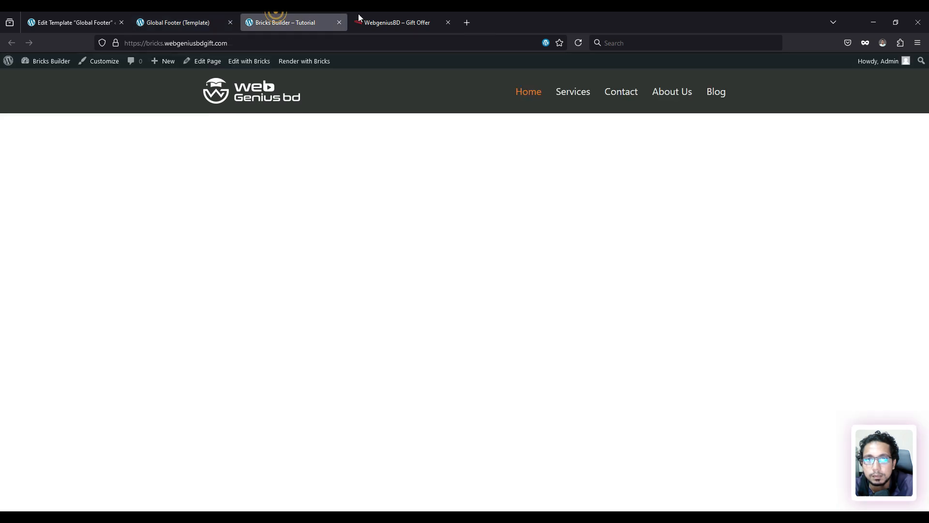
pyautogui.click(405, 17)
pyautogui.click(431, 112)
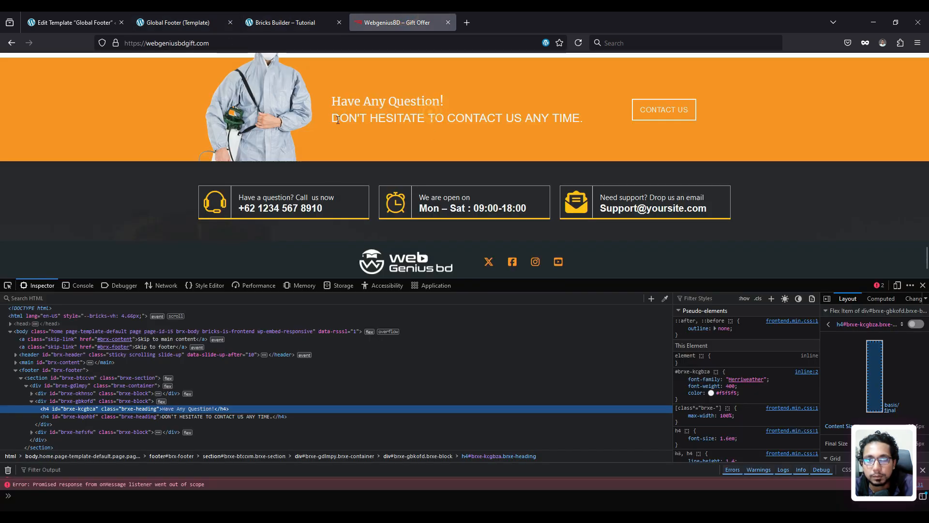
pyautogui.moveTo(337, 120); pyautogui.dragTo(588, 122)
pyautogui.rightClick(556, 119)
pyautogui.click(581, 124)
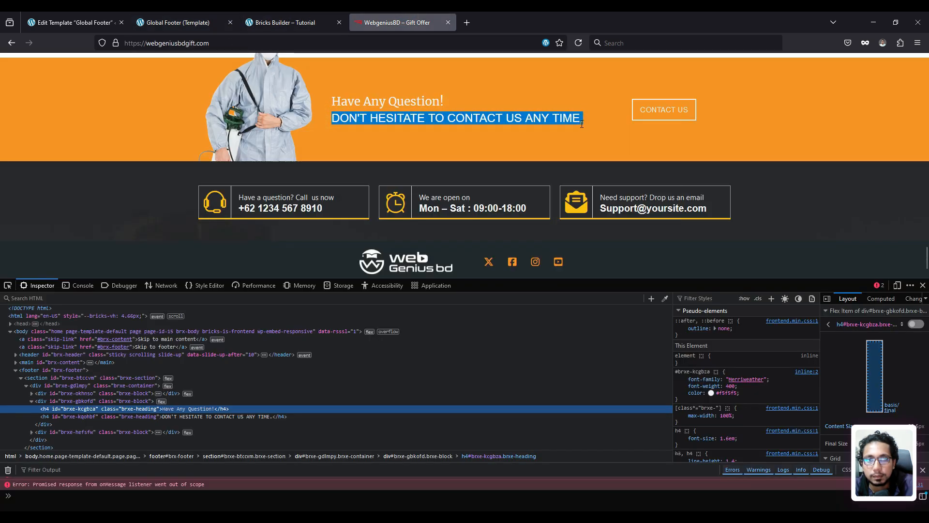
pyautogui.click(184, 22)
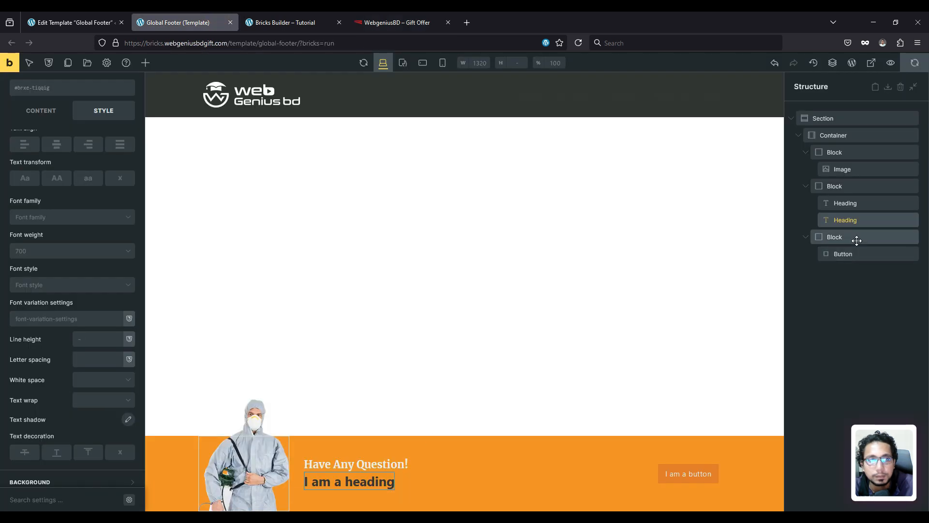
# - Replace the second heading's text with the copied "DON'T HESITATE TO CONTACT US ANY TIME."
pyautogui.click(857, 218)
pyautogui.click(51, 112)
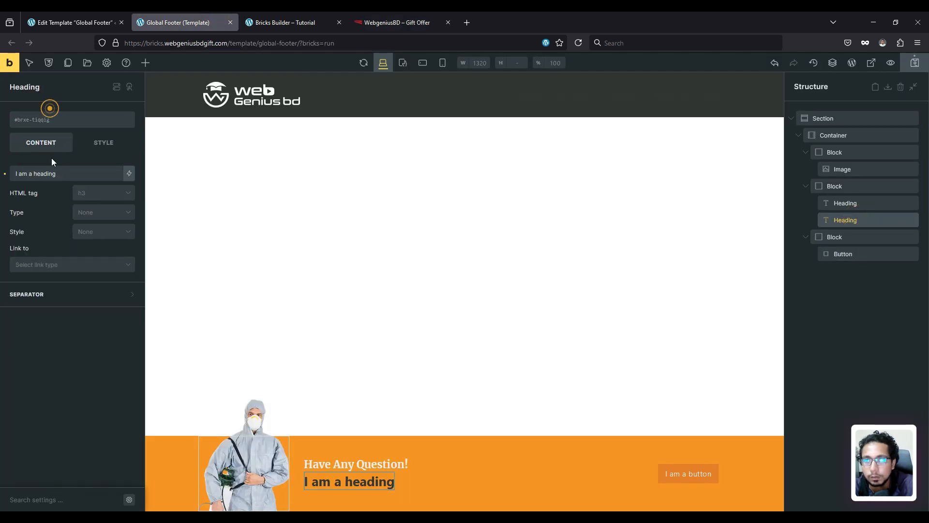
pyautogui.tripleClick(74, 173)
pyautogui.hotkey('ctrl', 'v')
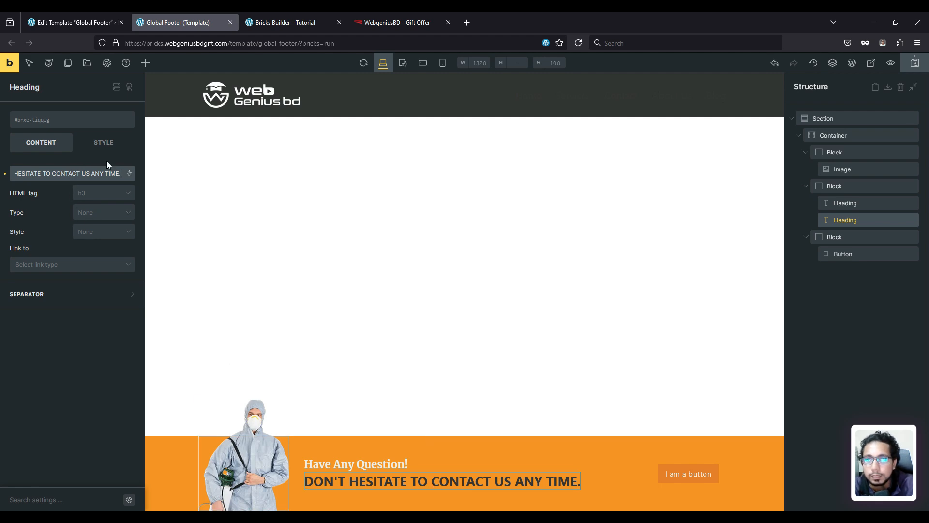
# - Style the second heading with white text, a font size of 22 and a font weight of 600
pyautogui.click(104, 141)
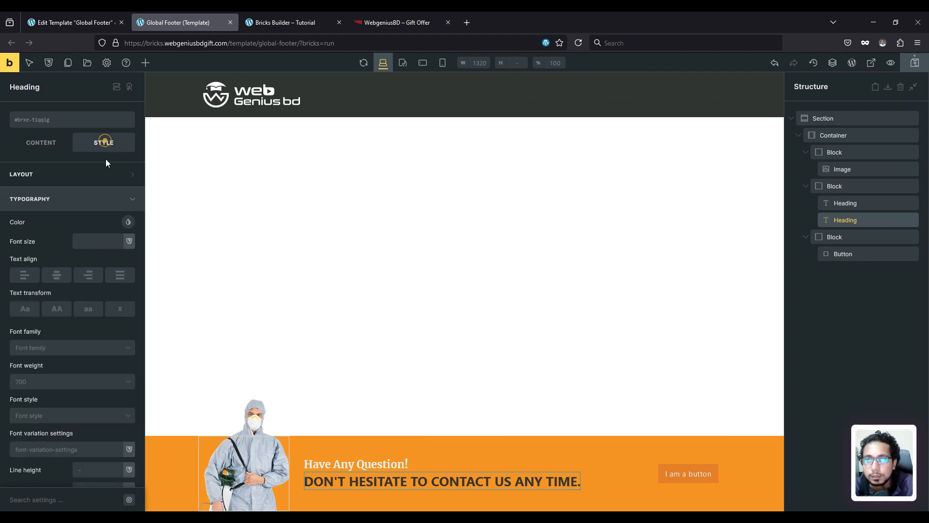
pyautogui.click(127, 222)
pyautogui.click(67, 228)
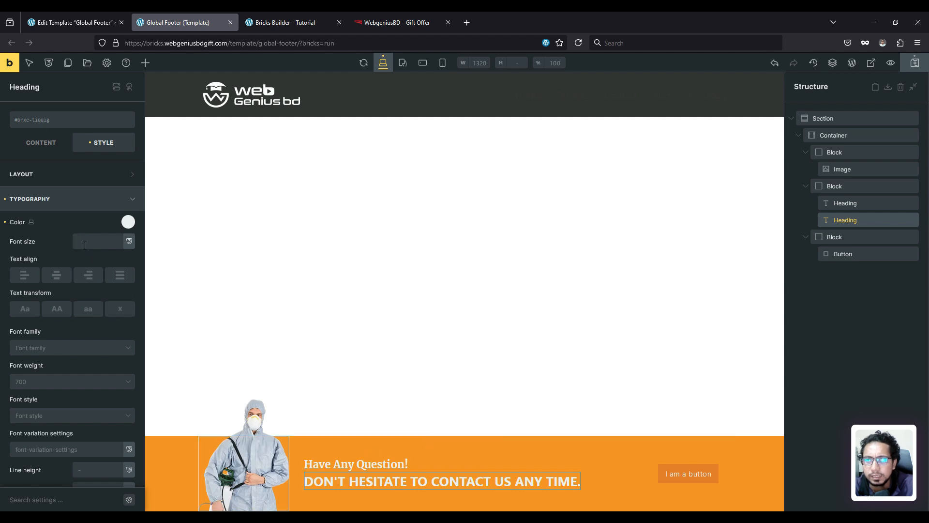
pyautogui.click(86, 240)
pyautogui.write('20')
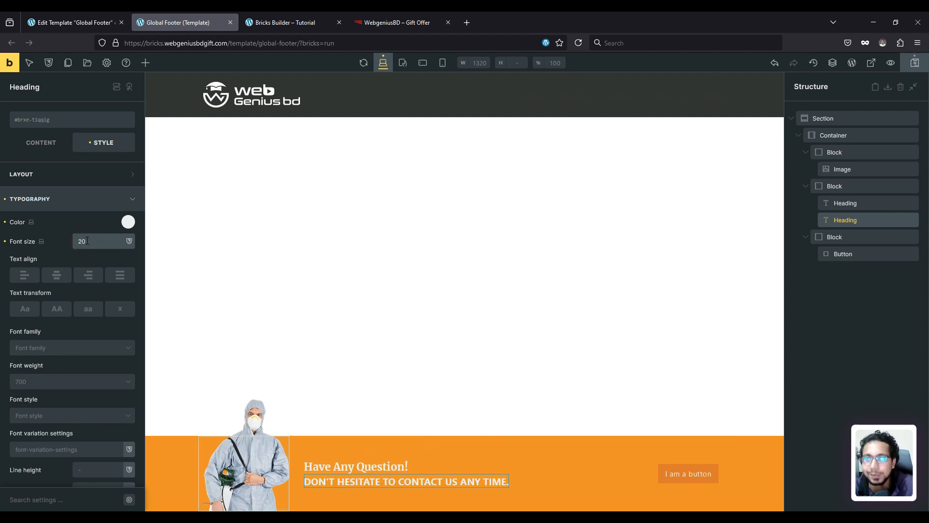
pyautogui.doubleClick(83, 240)
pyautogui.write('22')
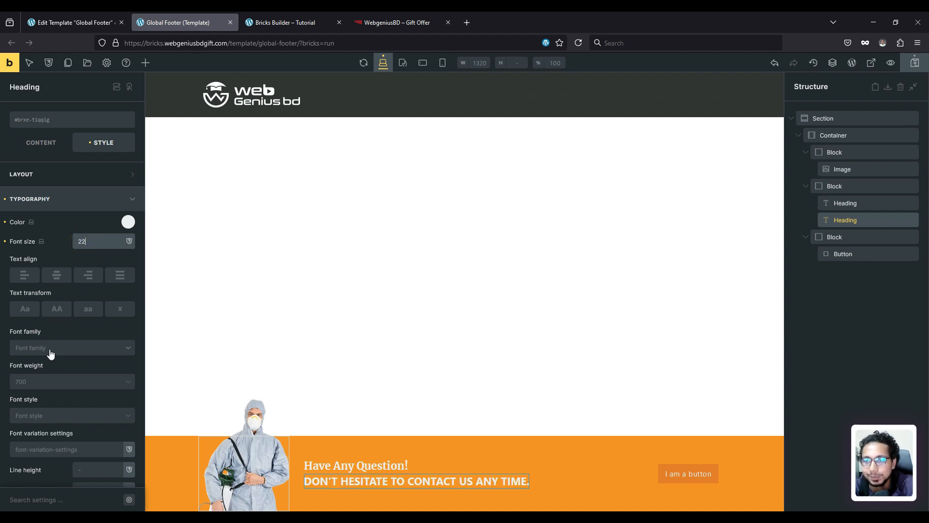
pyautogui.click(37, 385)
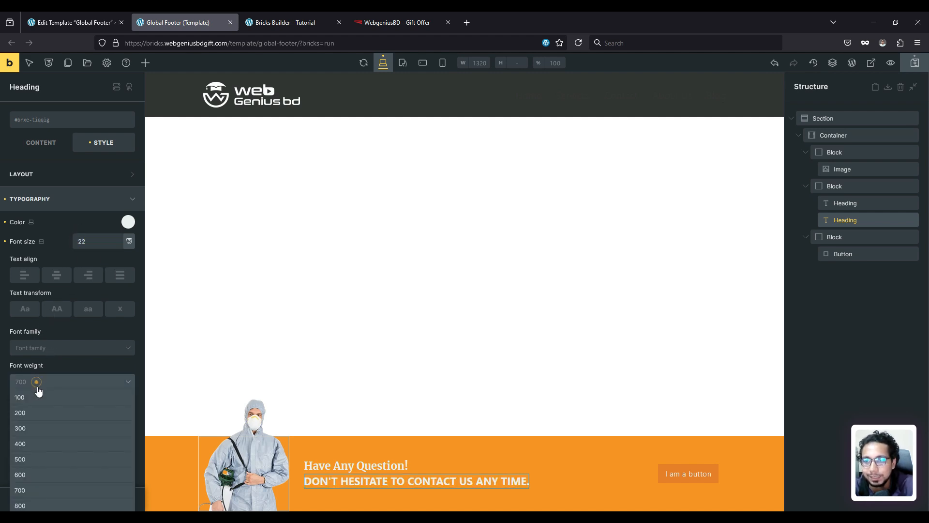
pyautogui.click(32, 474)
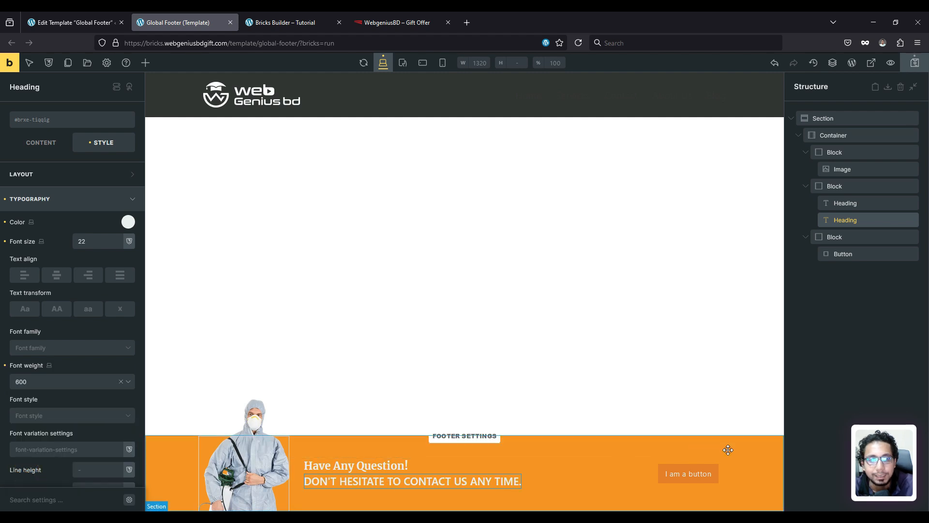
# - Turn on the outline style for the banner button, change its text to "Contact Us" and save the template
pyautogui.click(848, 254)
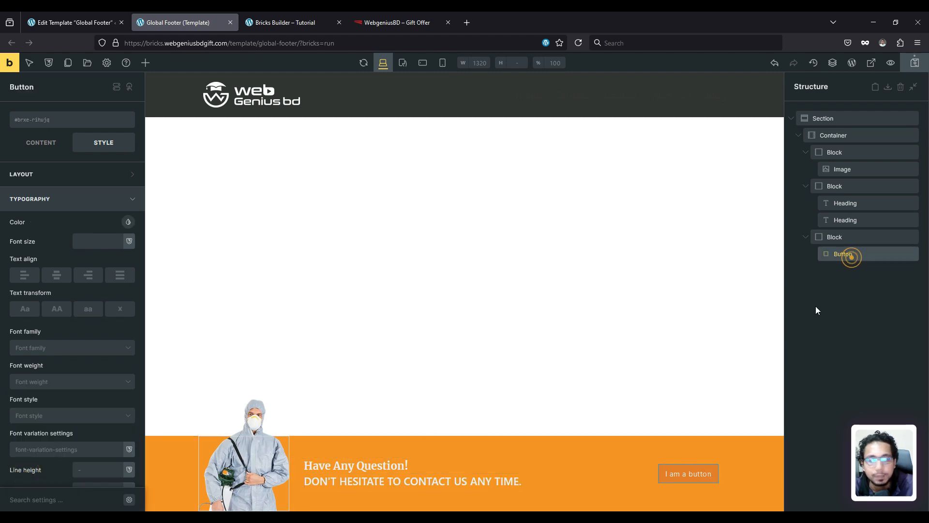
pyautogui.click(41, 142)
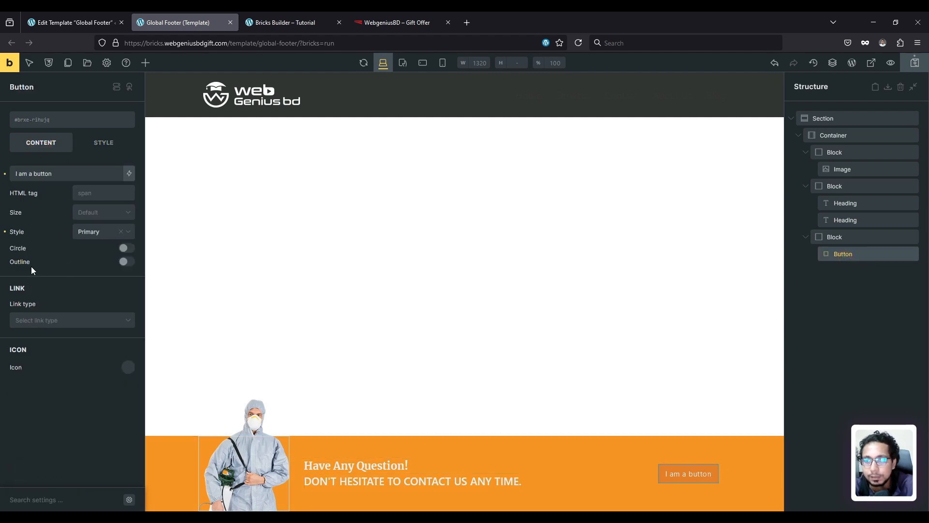
pyautogui.click(123, 261)
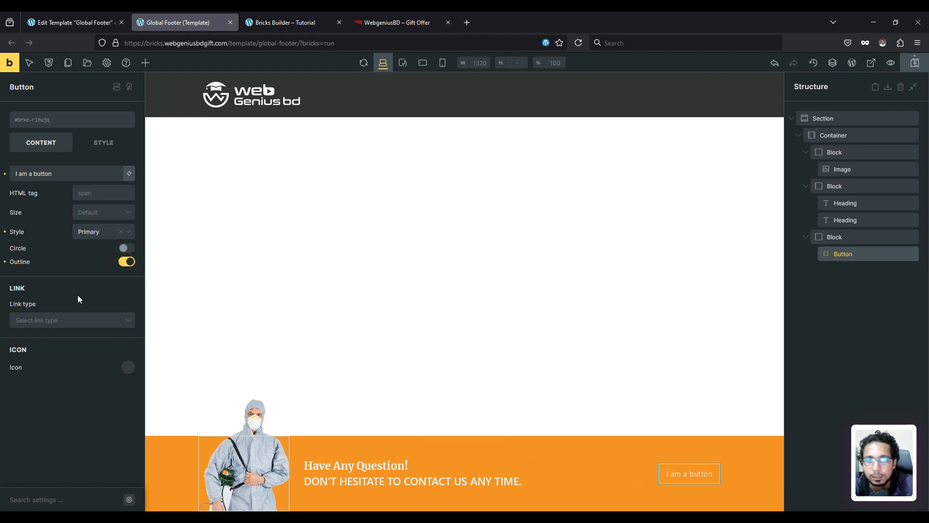
pyautogui.tripleClick(63, 175)
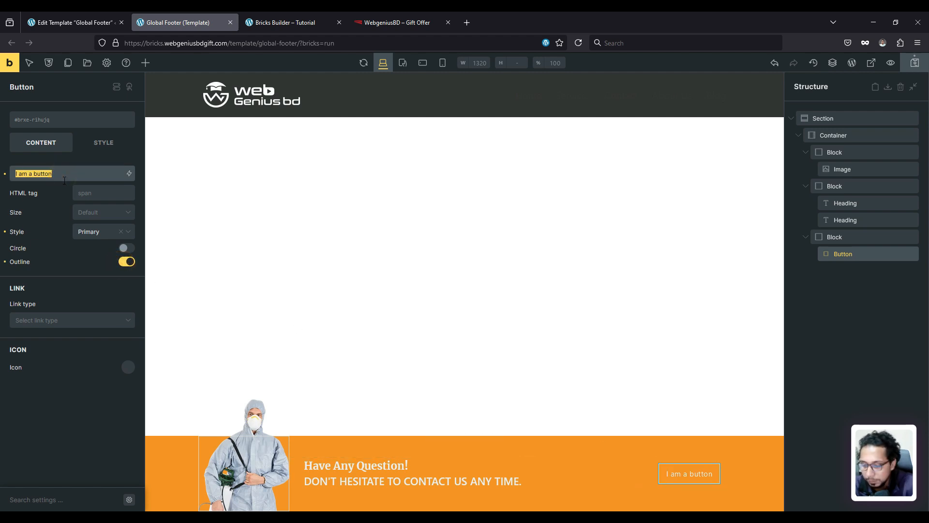
pyautogui.write('Contact Us')
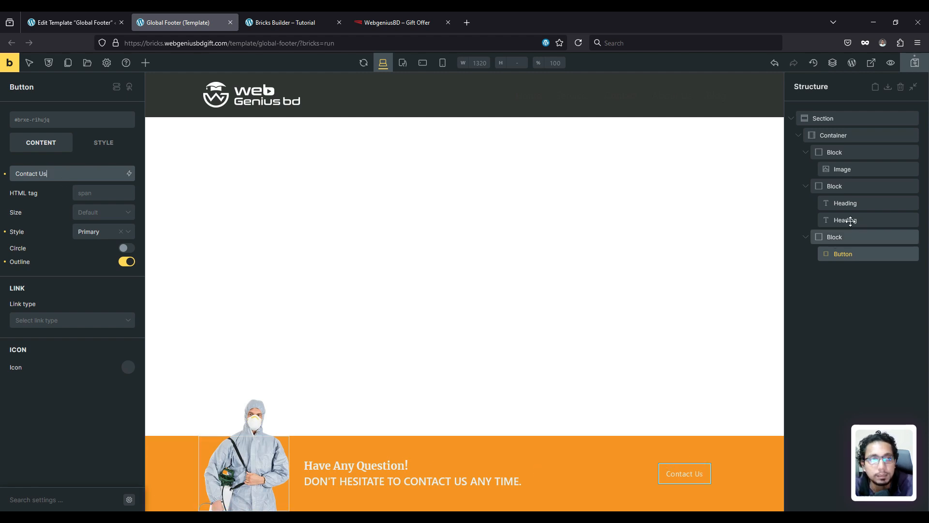
pyautogui.click(915, 63)
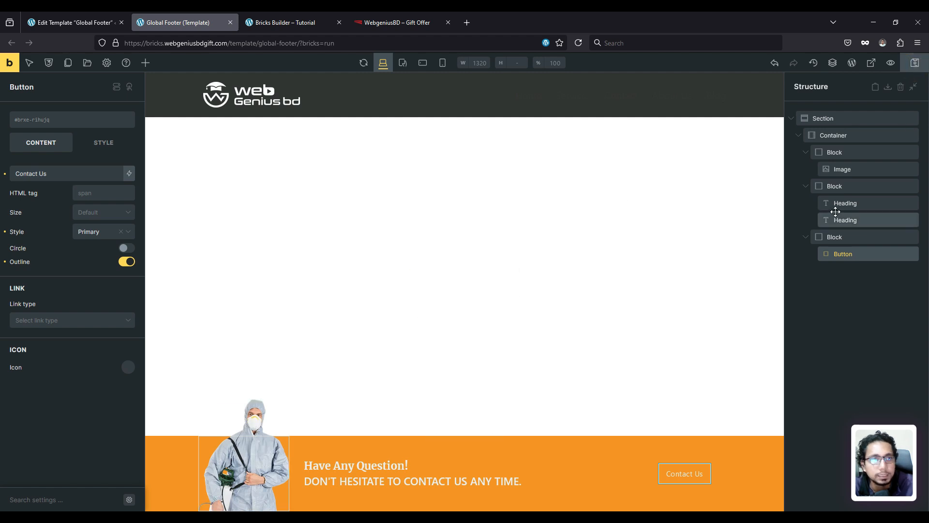
# - Set the worker image's top margin to -60 and save the template
pyautogui.click(845, 168)
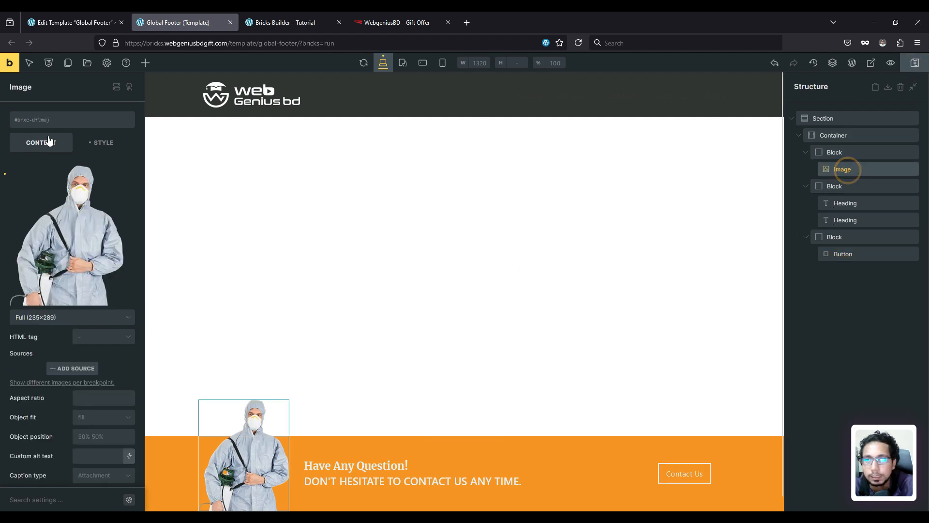
pyautogui.click(101, 140)
pyautogui.click(58, 175)
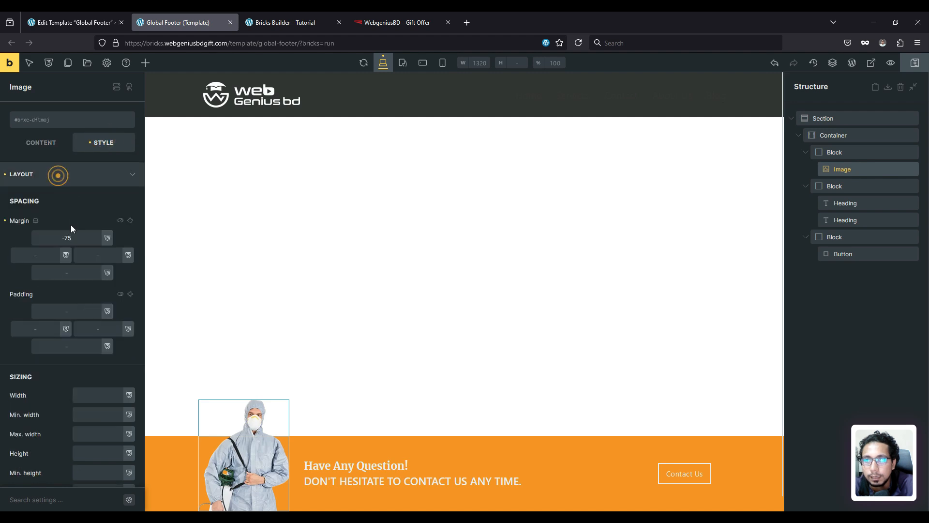
pyautogui.doubleClick(72, 238)
pyautogui.write('65')
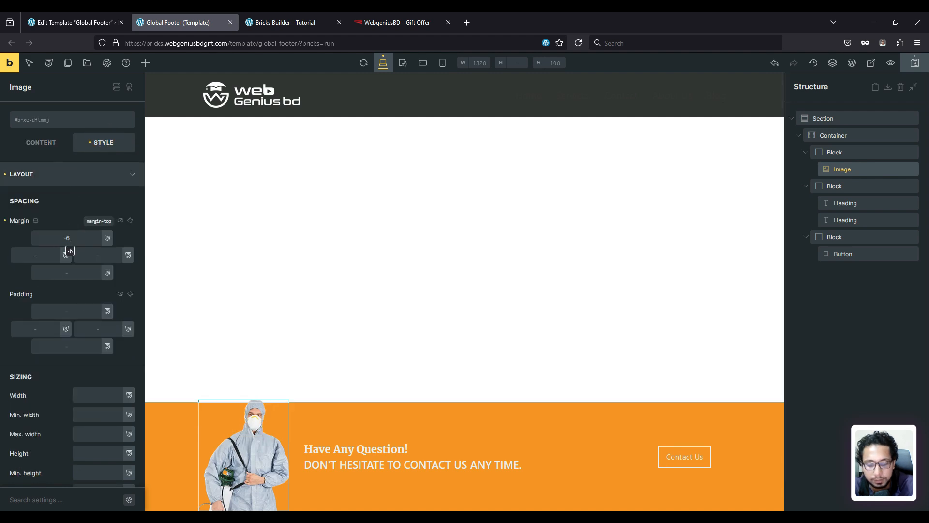
pyautogui.doubleClick(68, 238)
pyautogui.write('60')
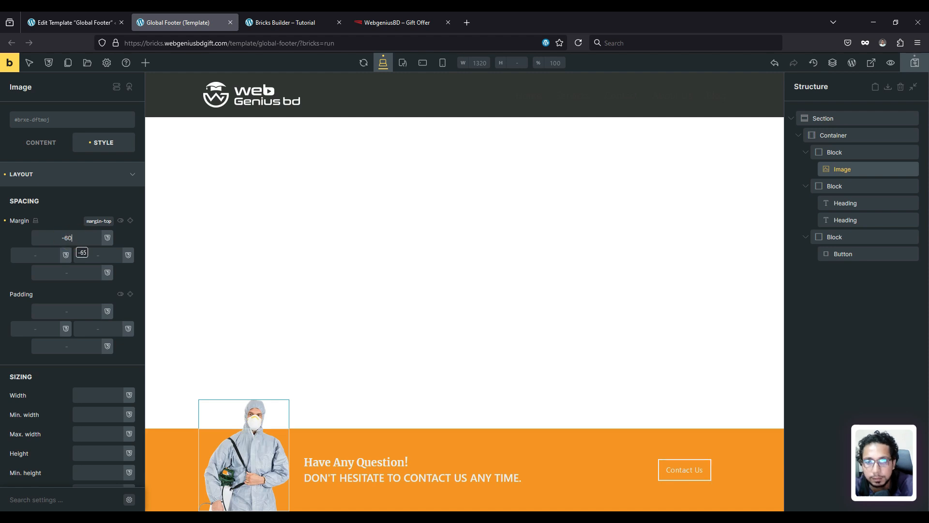
pyautogui.click(915, 63)
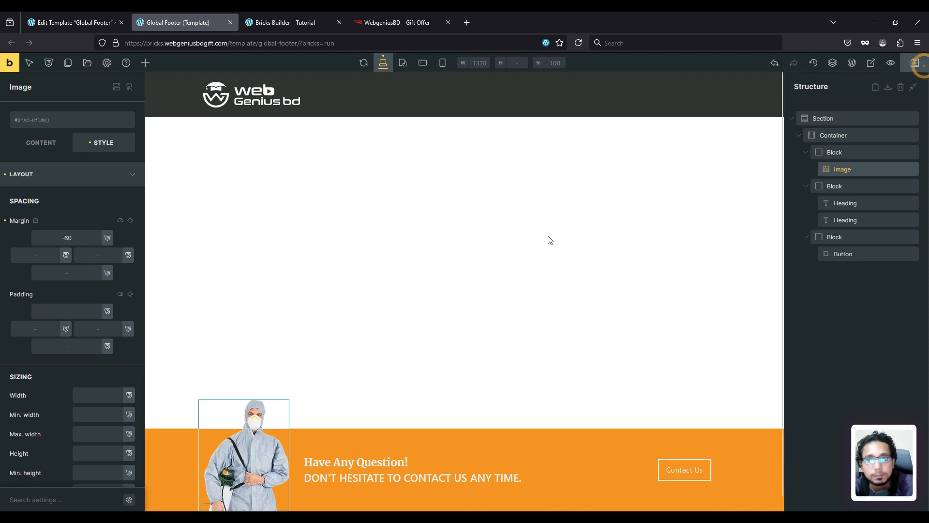
# - Reload the live Bricks Builder site to check the footer banner and return to the Global Footer template
pyautogui.click(276, 19)
pyautogui.click(577, 42)
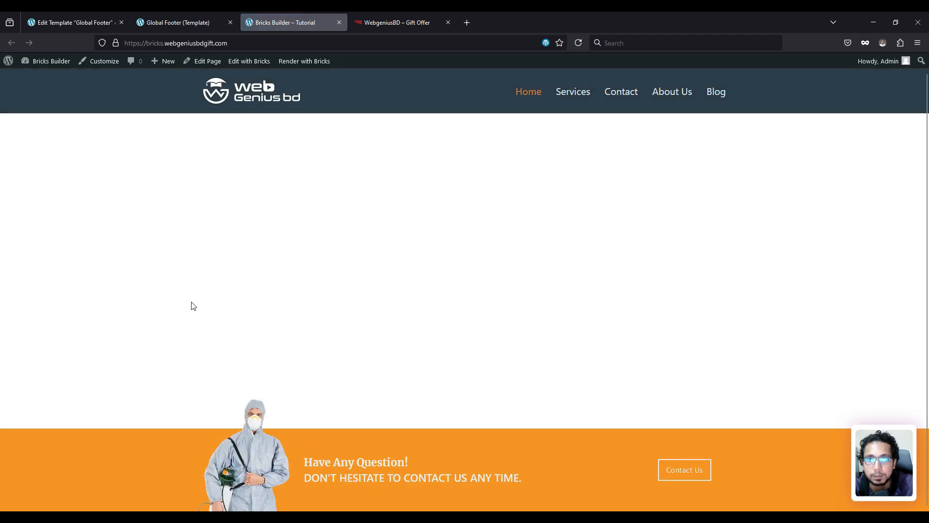
pyautogui.click(177, 23)
# - Add a template condition that shows the Global Footer on the entire website and save the template
pyautogui.click(107, 62)
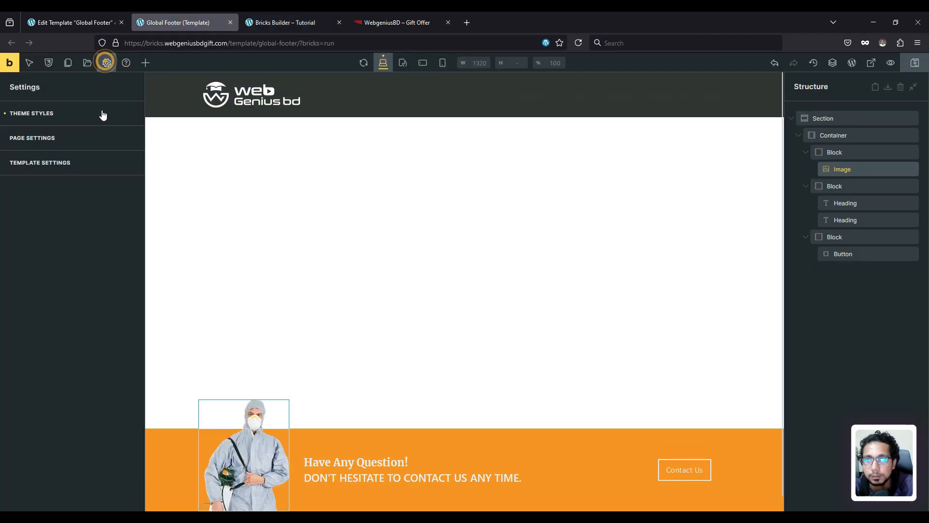
pyautogui.click(62, 141)
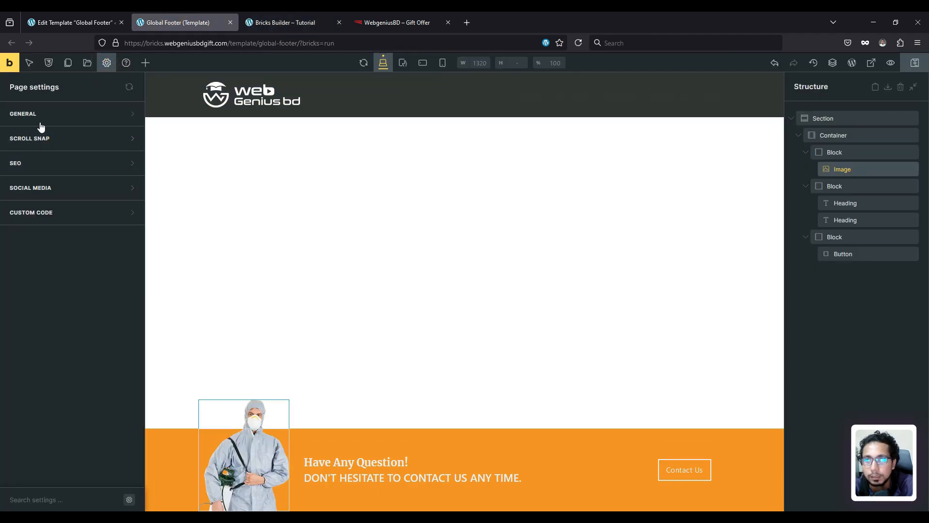
pyautogui.click(107, 62)
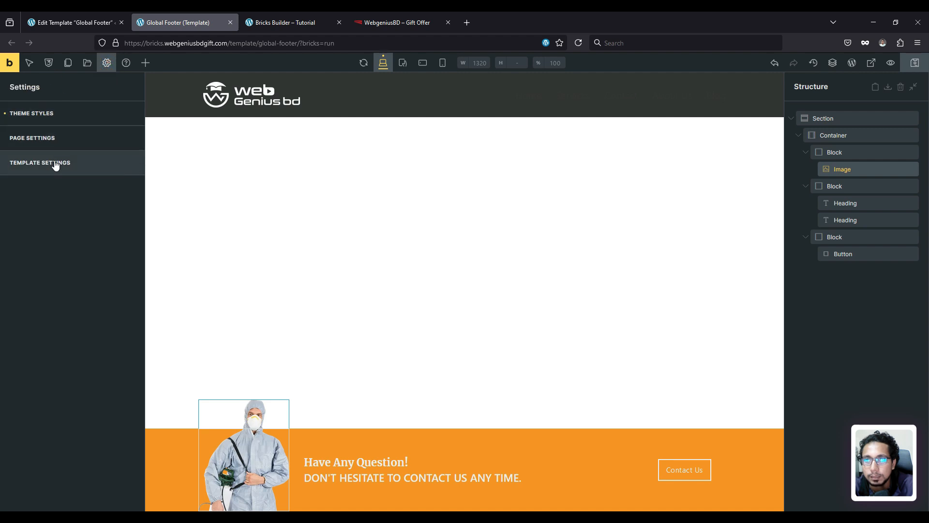
pyautogui.click(55, 165)
pyautogui.click(61, 155)
pyautogui.click(68, 202)
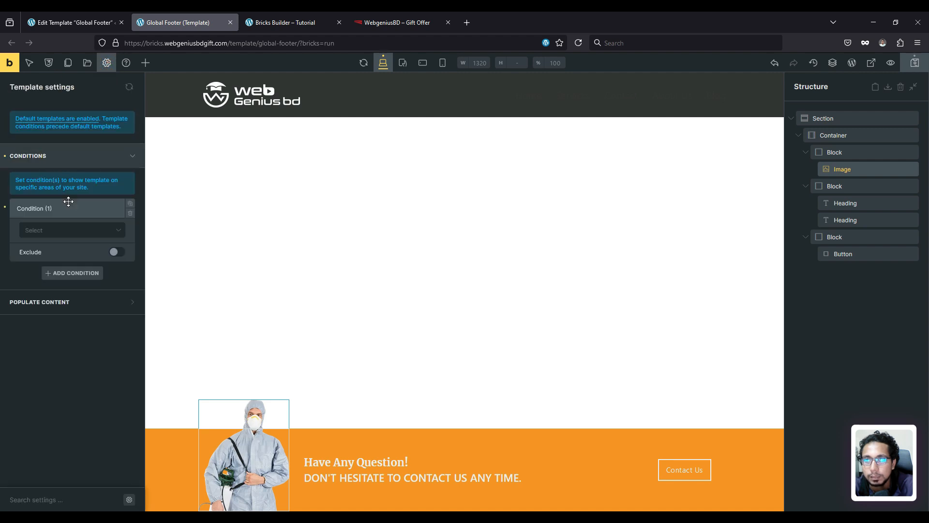
pyautogui.click(65, 237)
pyautogui.click(60, 243)
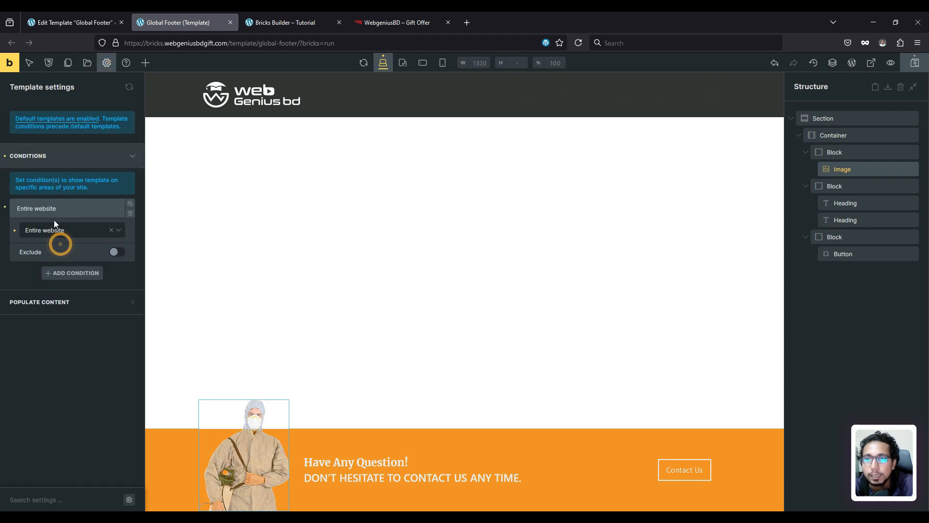
pyautogui.click(914, 63)
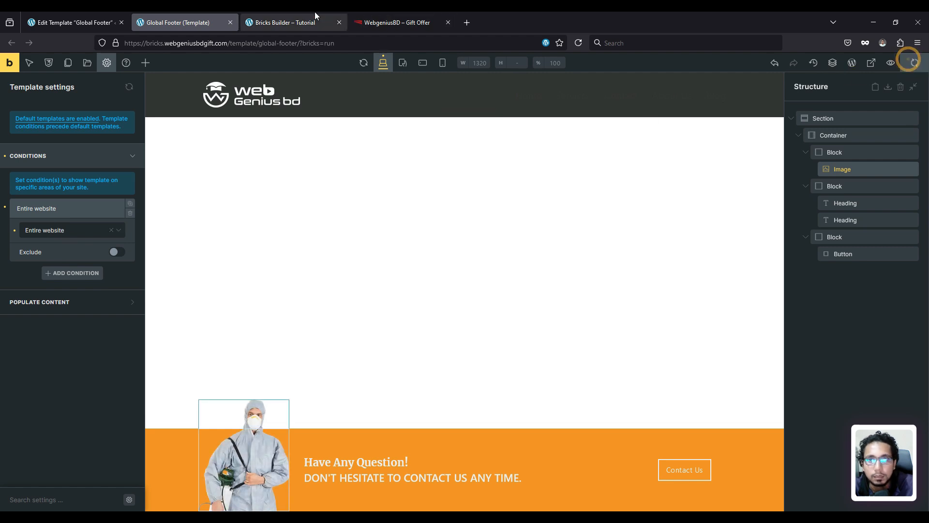
# - Reload the live site, compare its footer banner with the WebgeniusBD reference site and return to the Global Footer template
pyautogui.click(317, 24)
pyautogui.press('F5')
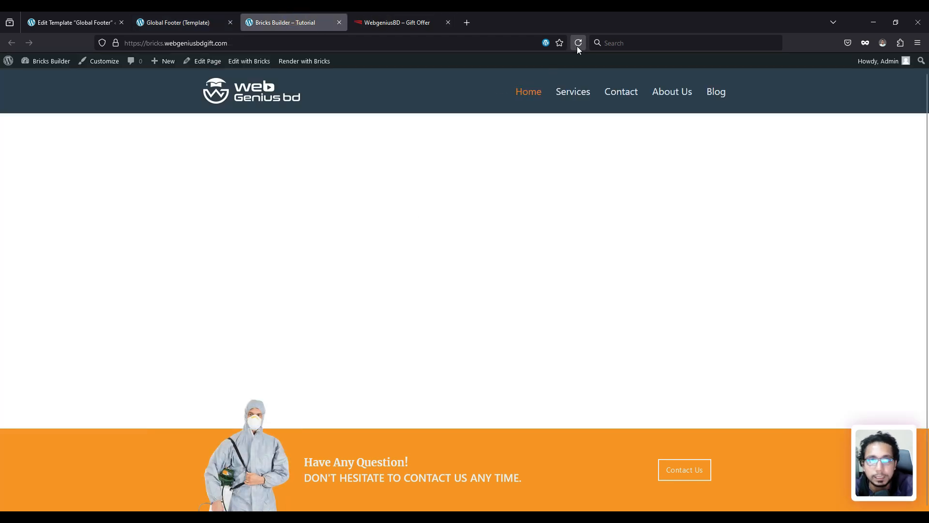
pyautogui.click(577, 43)
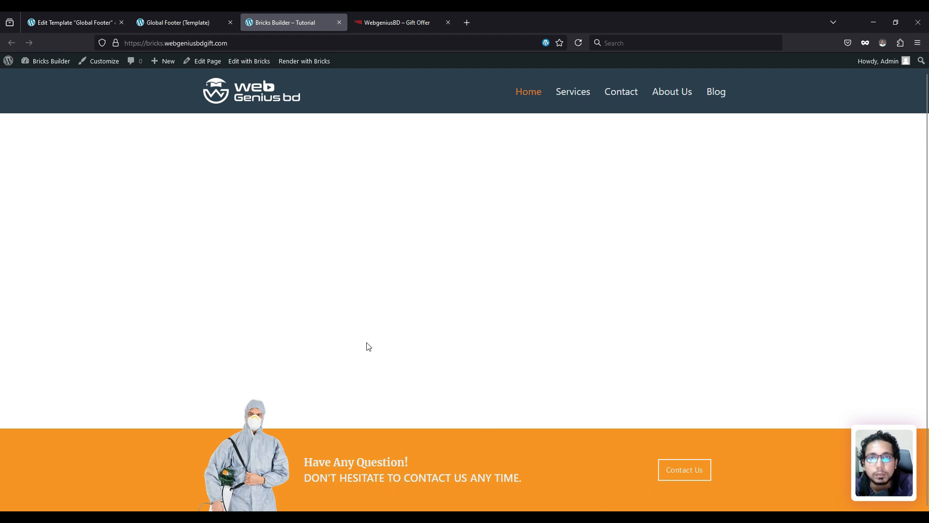
pyautogui.click(379, 15)
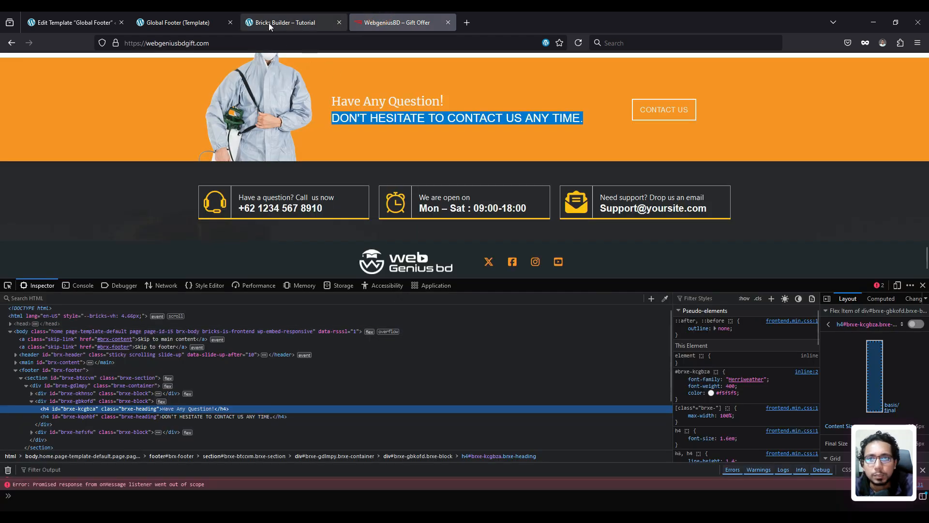
pyautogui.click(162, 14)
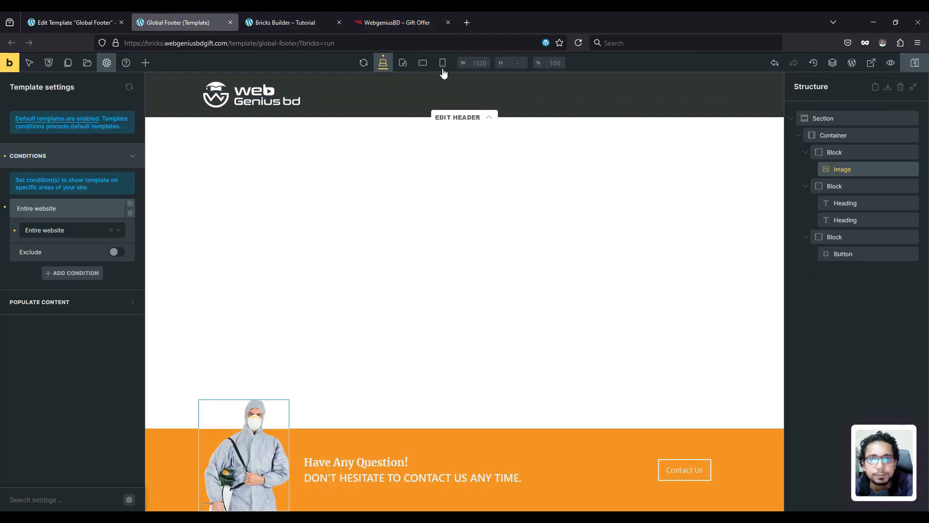
# - Preview the footer banner at the tablet portrait, mobile landscape and mobile portrait breakpoints
pyautogui.click(403, 63)
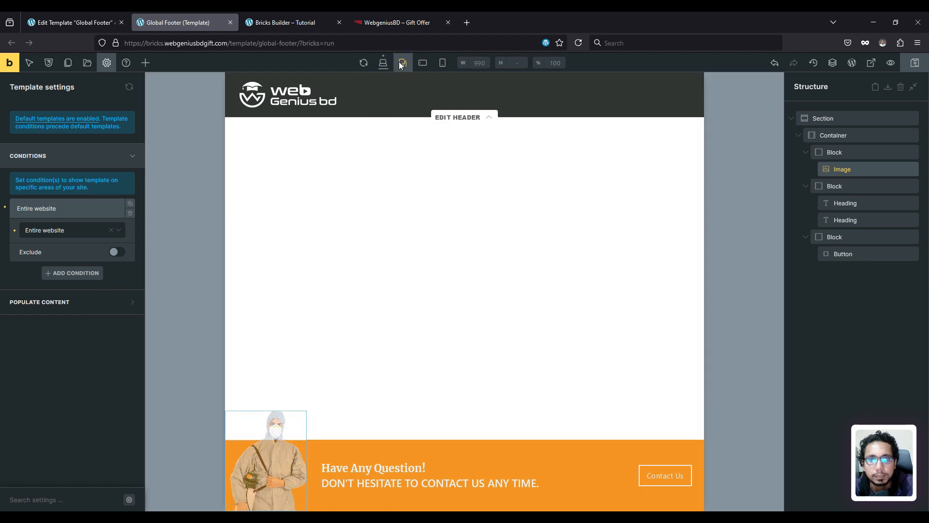
pyautogui.click(422, 63)
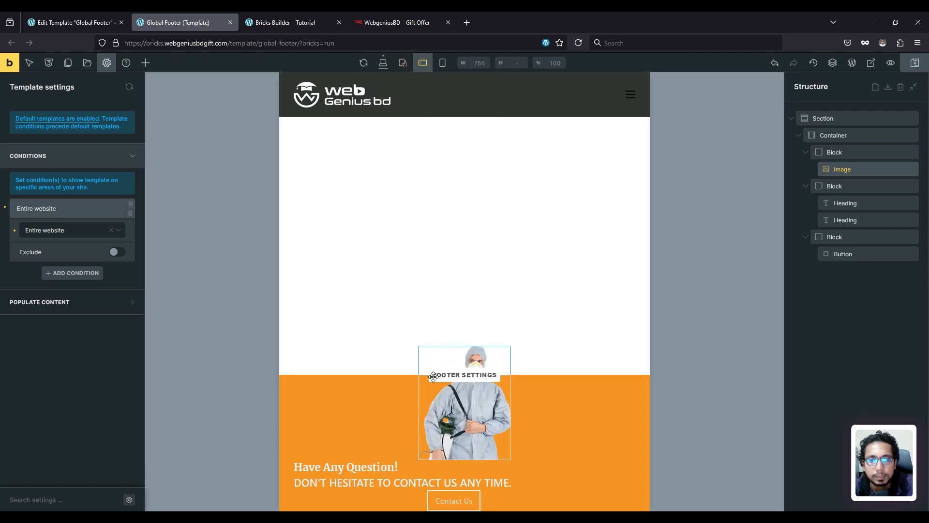
pyautogui.click(442, 63)
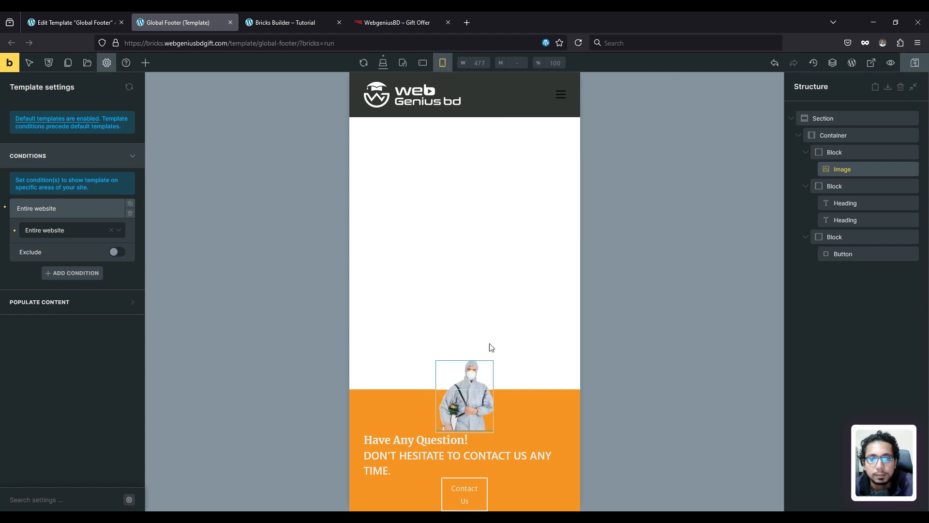
# - At the mobile landscape breakpoint, set the width of the block holding the worker image to 20%
pyautogui.click(424, 63)
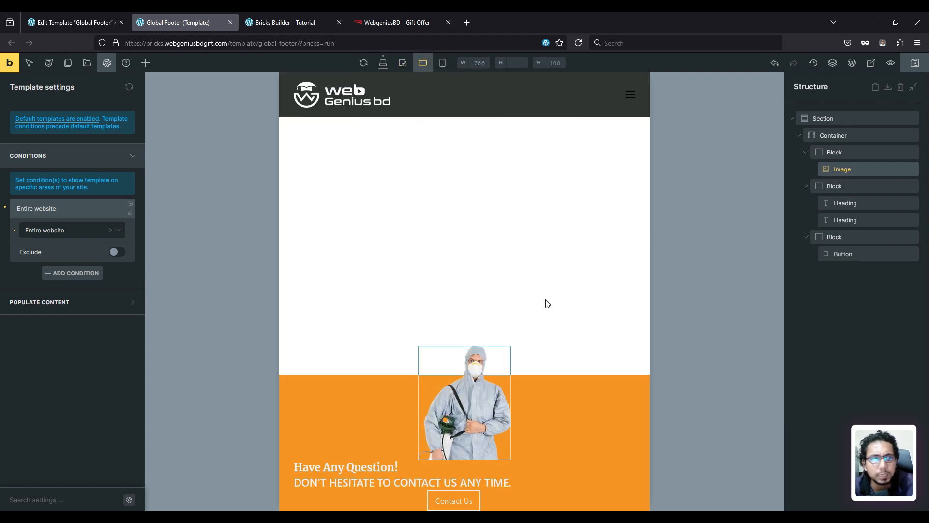
pyautogui.click(829, 152)
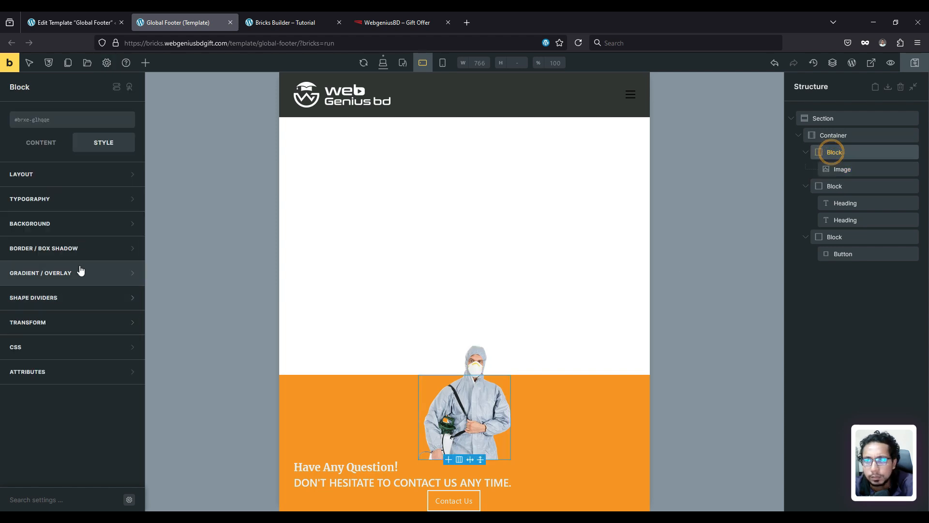
pyautogui.click(48, 142)
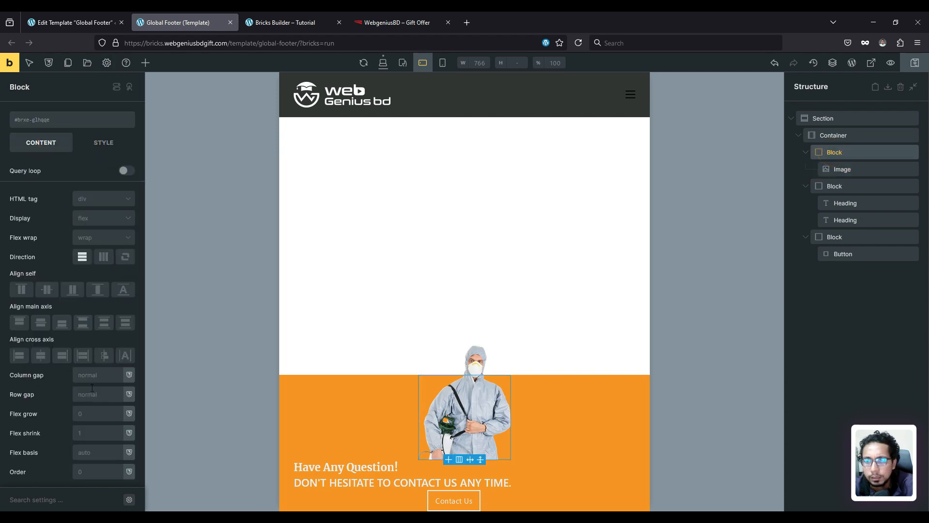
pyautogui.click(104, 145)
pyautogui.click(57, 196)
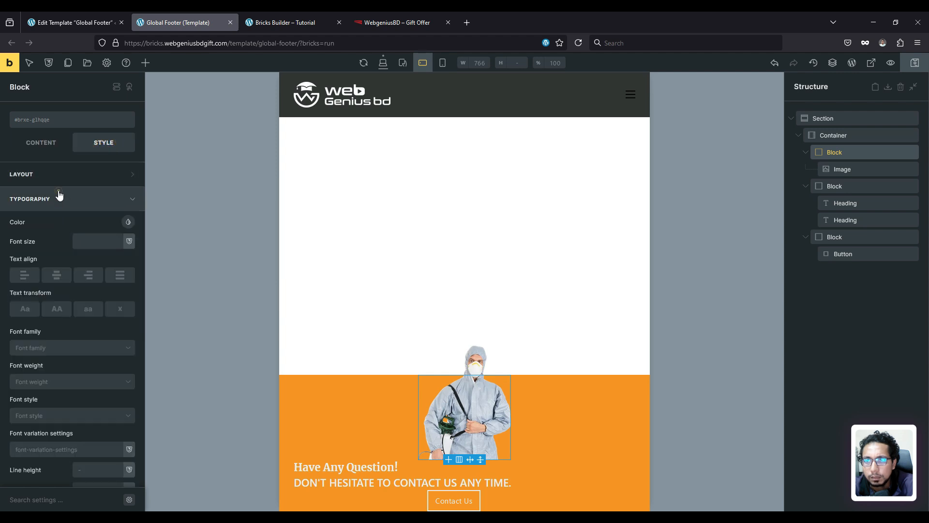
pyautogui.click(57, 183)
pyautogui.click(100, 395)
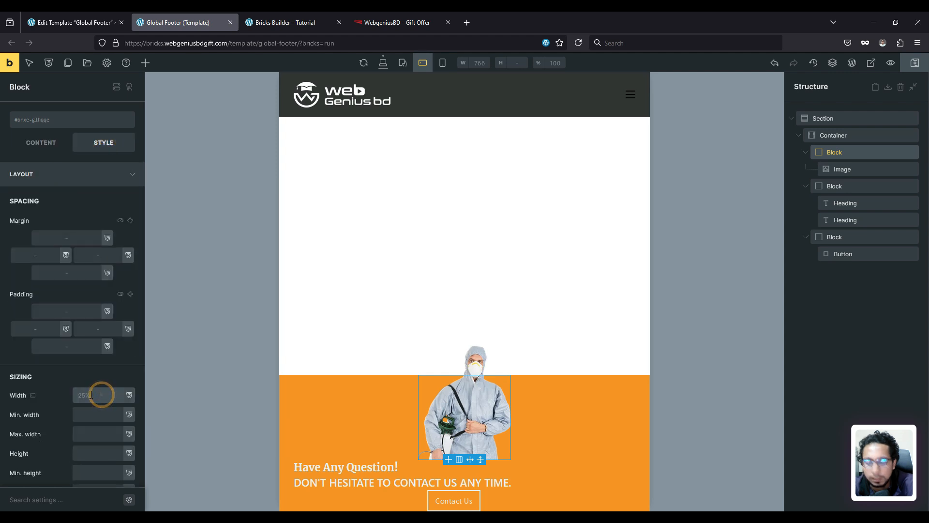
pyautogui.write('20%')
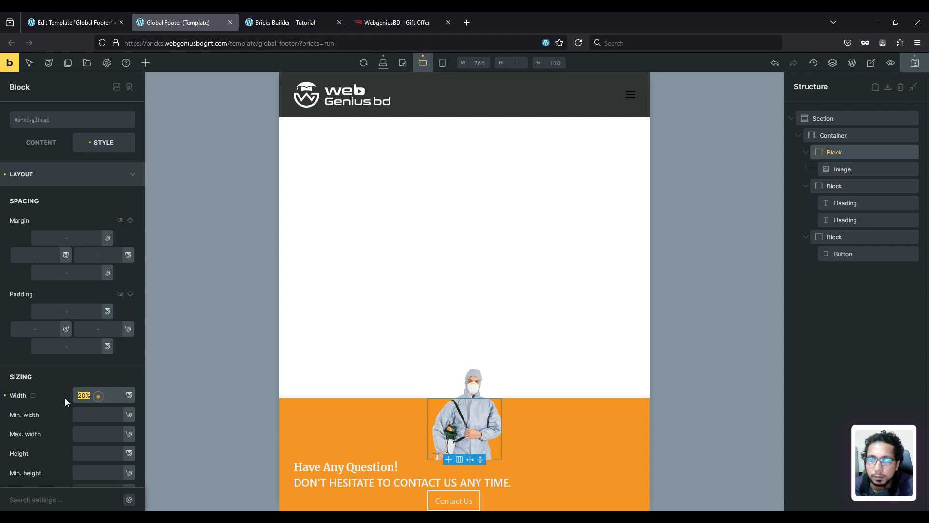
# - Set the width of the block holding the Contact Us button to 20% at the mobile landscape breakpoint
pyautogui.click(846, 237)
pyautogui.click(106, 393)
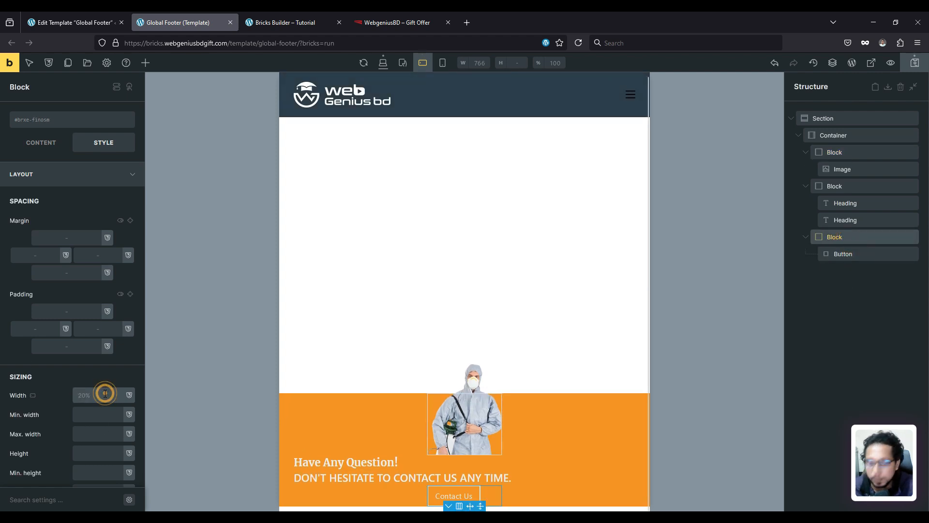
pyautogui.write('20%')
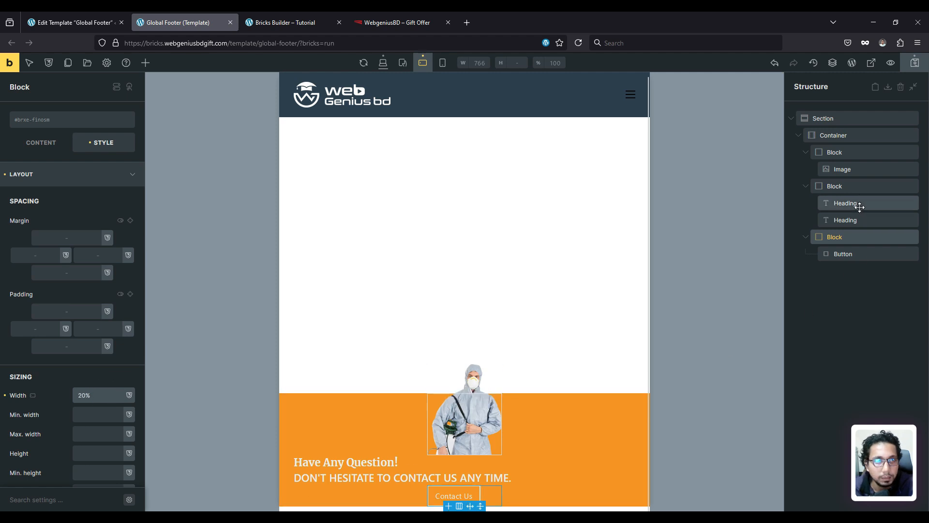
# - Set the width of the block holding the two headings to 55% at the mobile landscape breakpoint
pyautogui.click(850, 187)
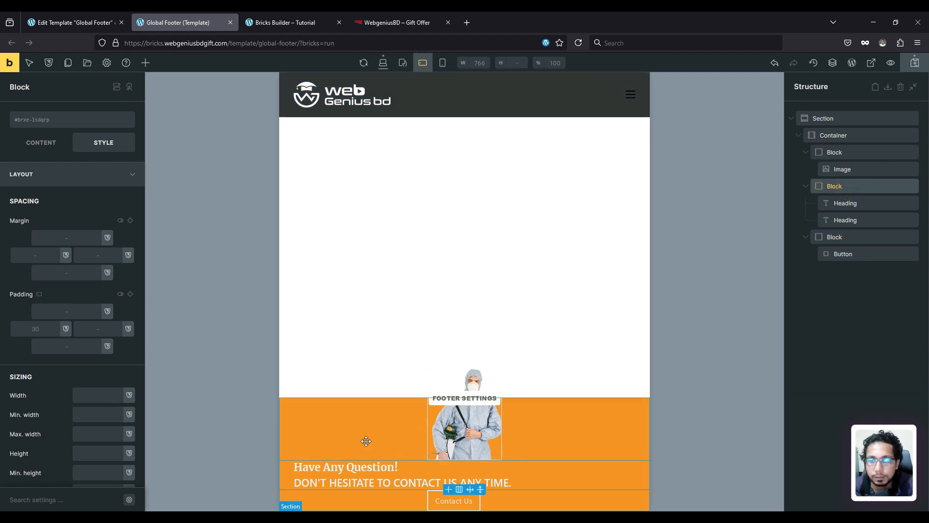
pyautogui.click(89, 396)
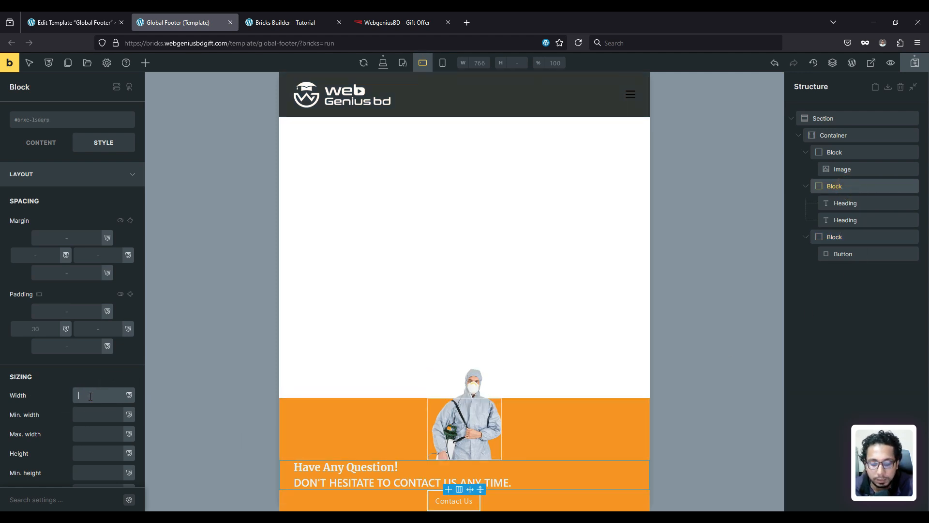
pyautogui.write('55')
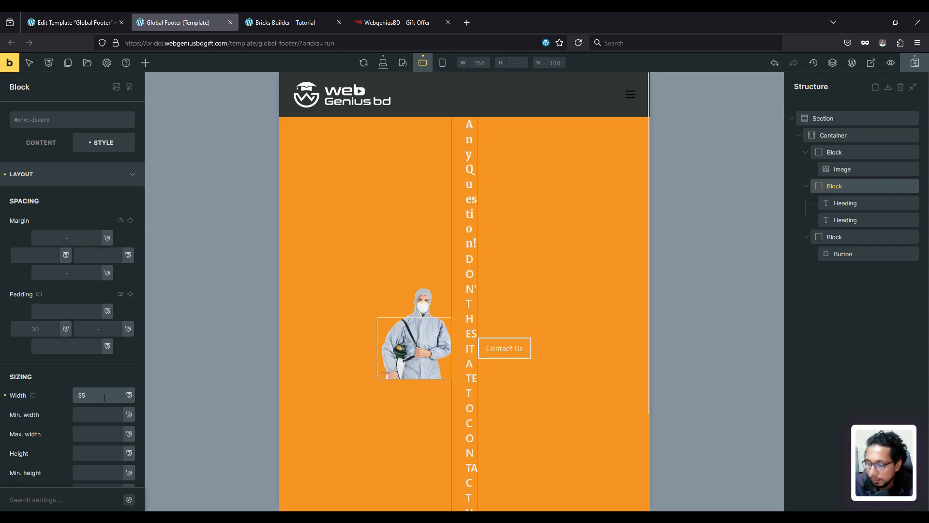
pyautogui.write('%')
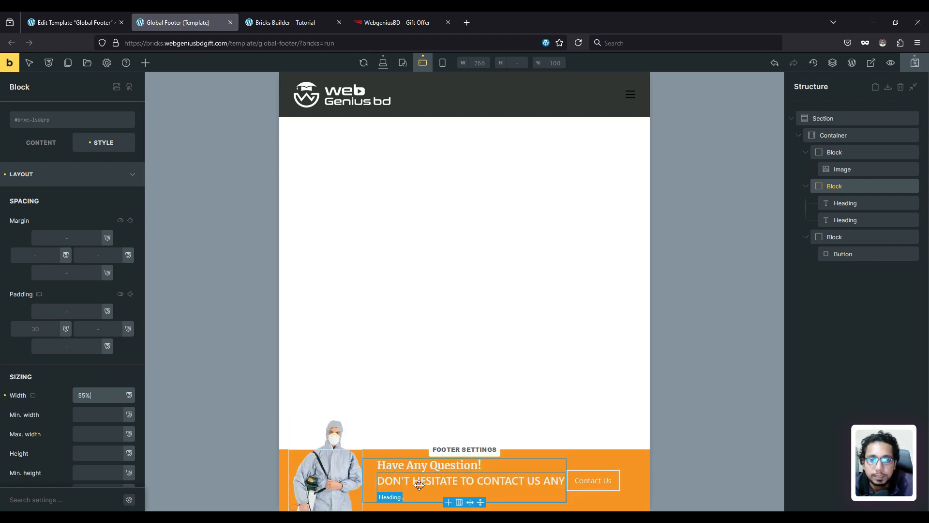
# - Set the font size of the "DON'T HESITATE TO CONTACT US ANY TIME." heading to 17 for mobile landscape
pyautogui.click(482, 485)
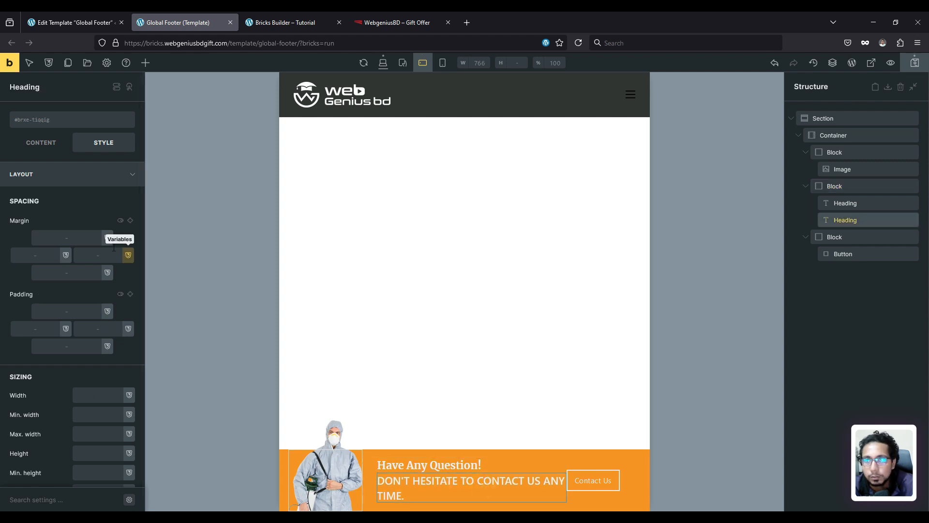
pyautogui.click(68, 175)
pyautogui.click(75, 198)
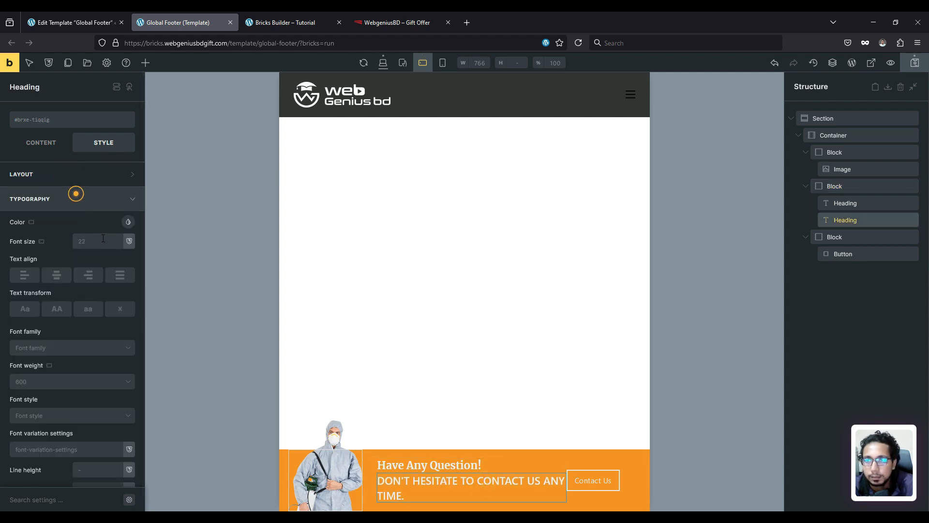
pyautogui.click(94, 241)
pyautogui.write('17')
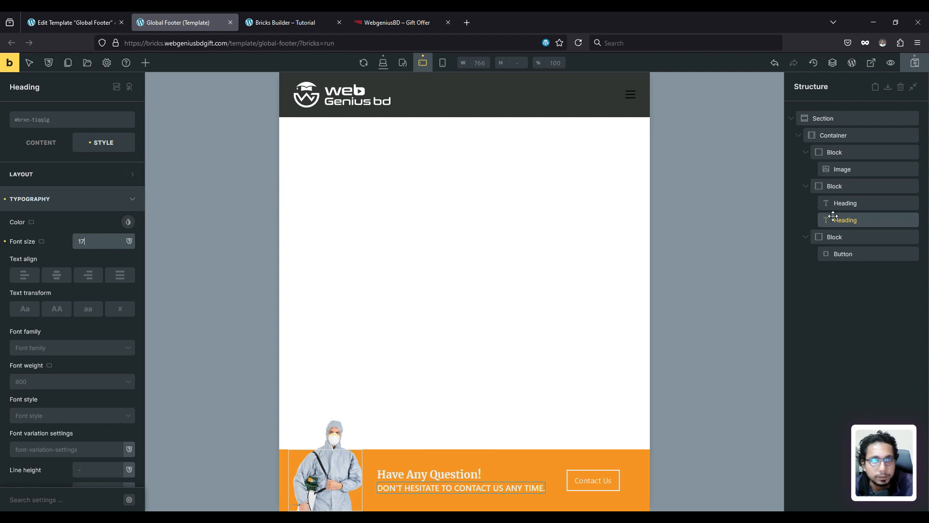
# - Set the font size of the "Have Any Question!" heading to 17 for mobile landscape
pyautogui.click(854, 203)
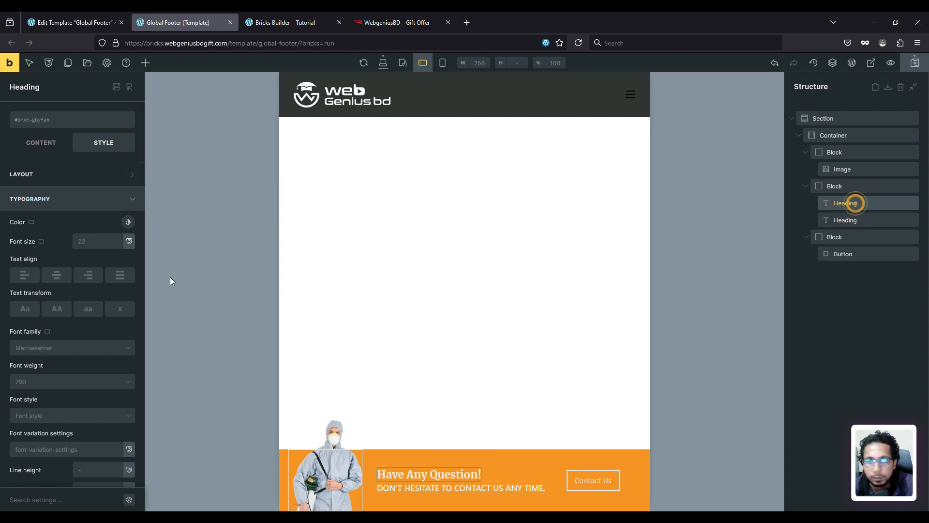
pyautogui.click(94, 237)
pyautogui.write('17')
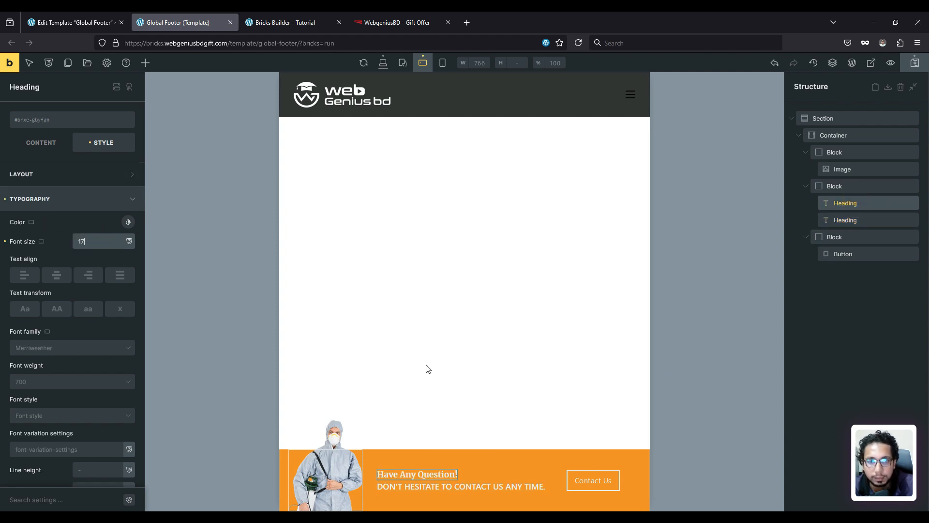
# - At the mobile portrait breakpoint, set the worker image's top margin to -20
pyautogui.click(442, 62)
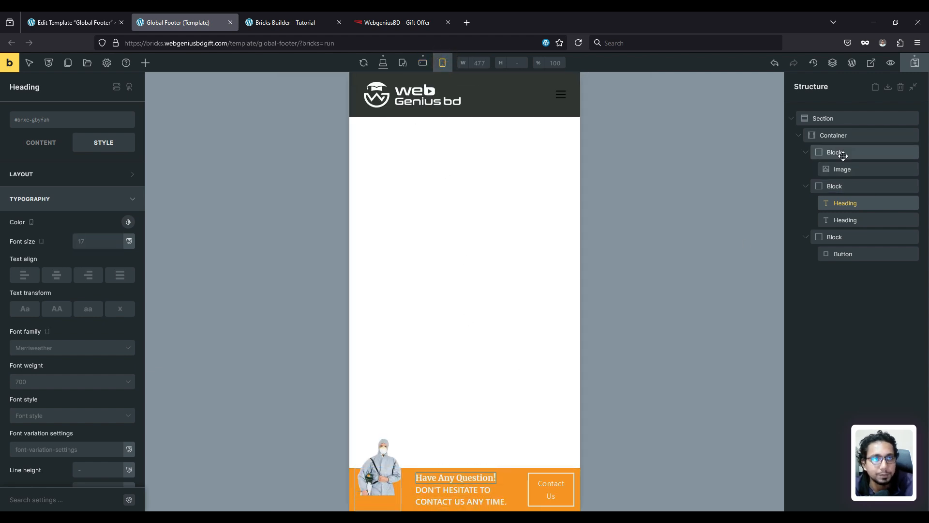
pyautogui.click(844, 172)
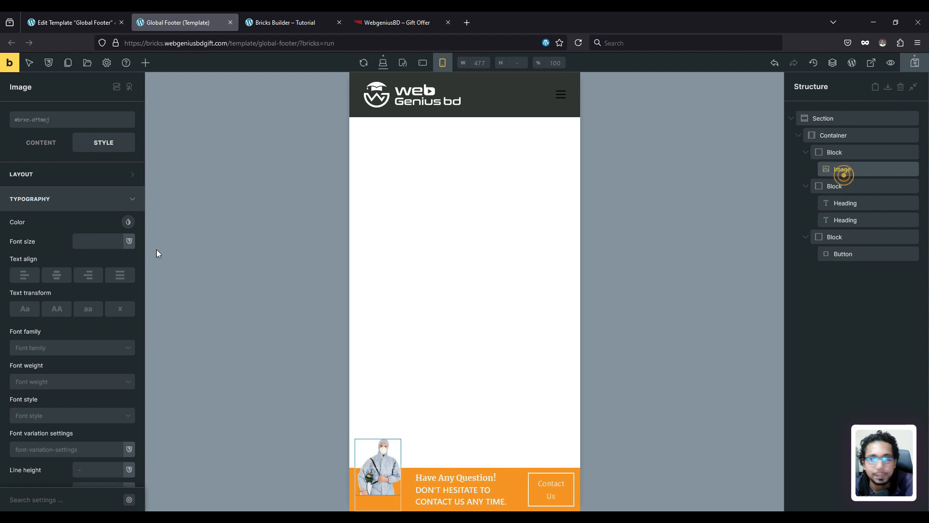
pyautogui.click(52, 175)
pyautogui.click(72, 237)
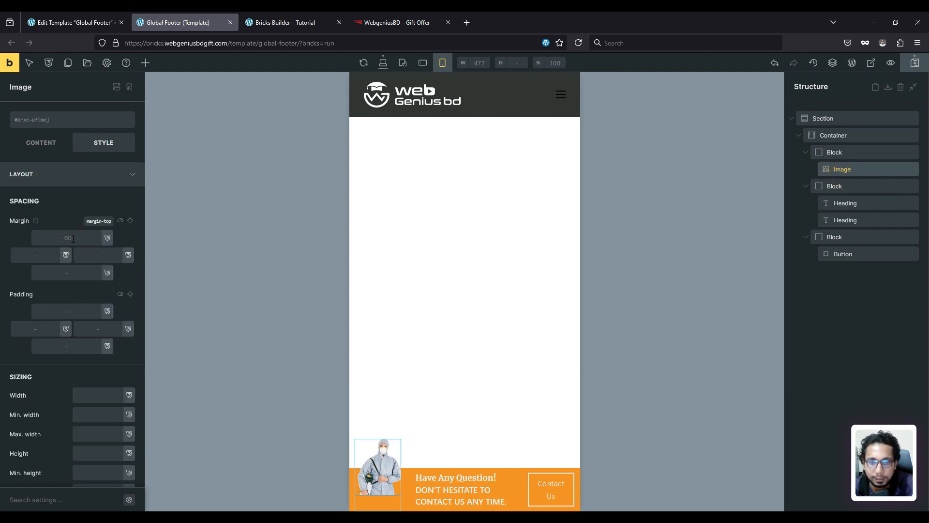
pyautogui.write('20')
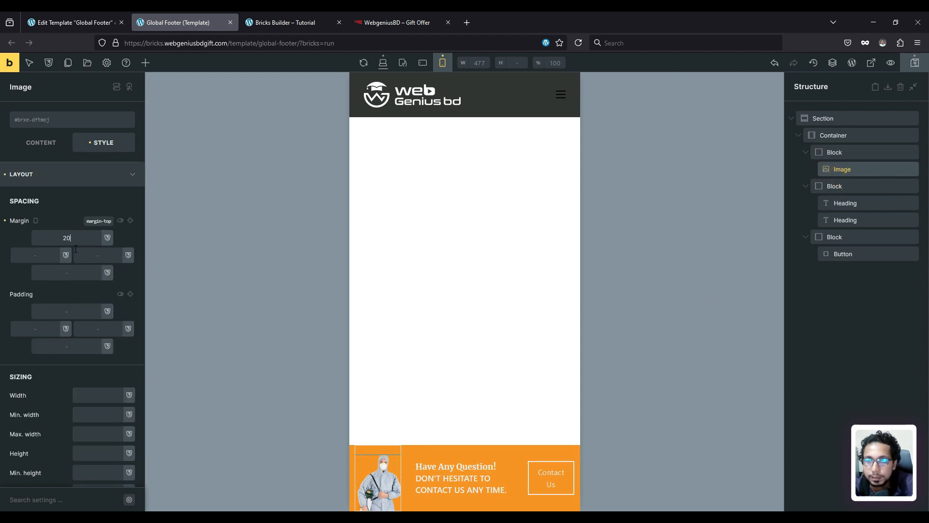
pyautogui.write('-20')
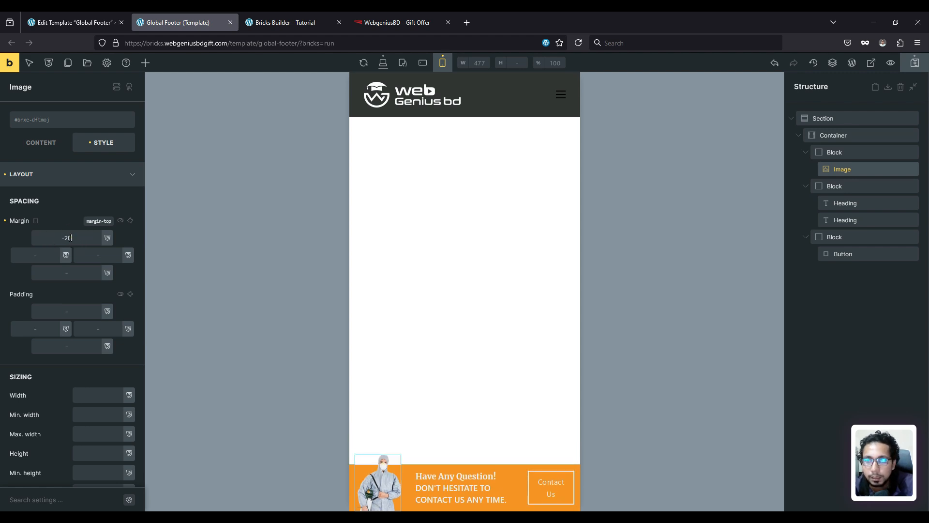
# - Set the worker image's top margin to -25 at the mobile portrait breakpoint and save the template
pyautogui.click(70, 237)
pyautogui.write('5')
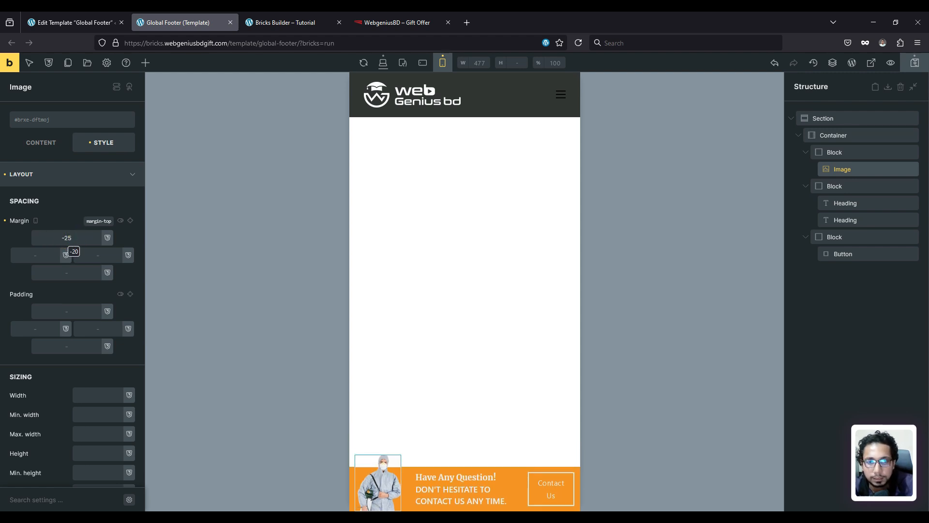
pyautogui.click(914, 63)
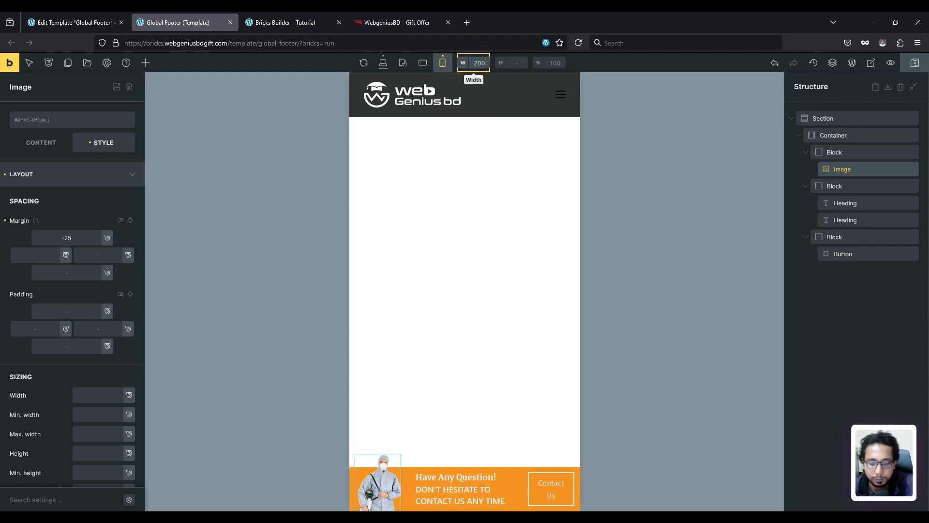
# - Check the banner at a canvas width of 240, at desktop size and on the published page, and examine the reference website's footer
pyautogui.press('Return')
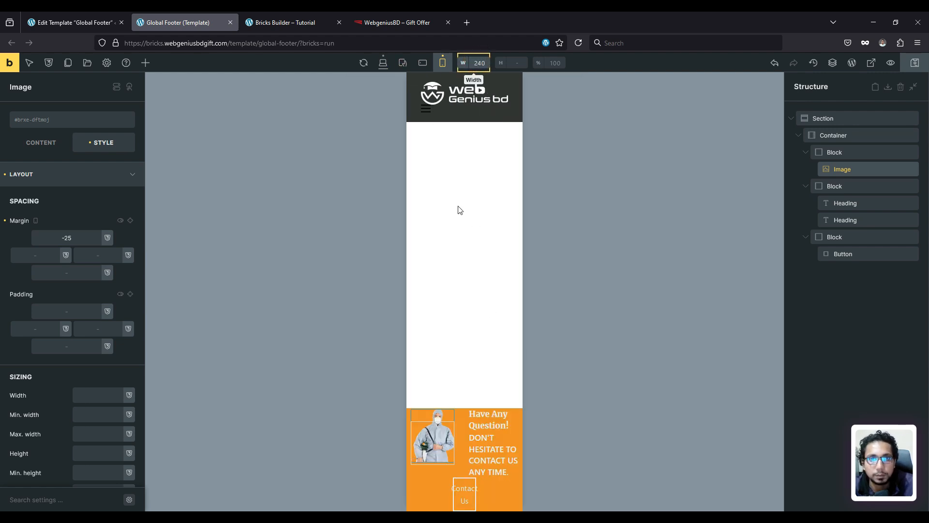
pyautogui.click(383, 63)
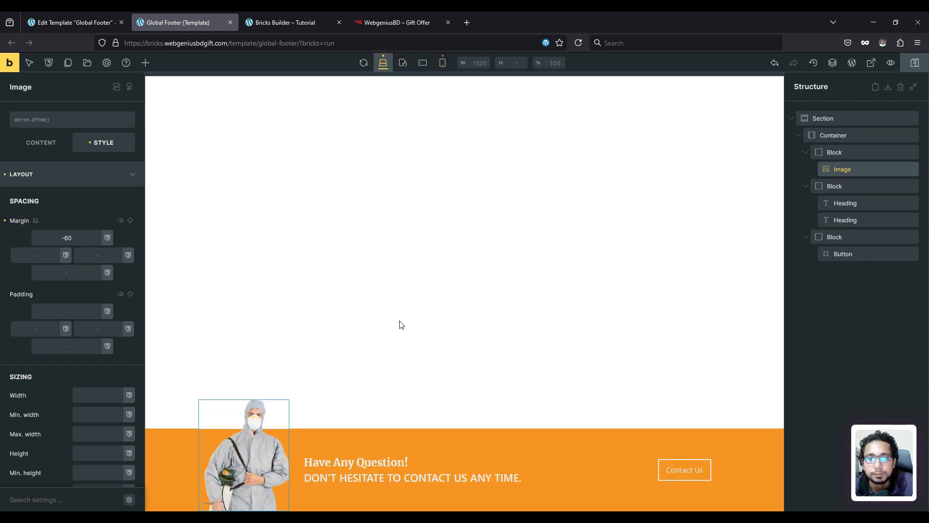
pyautogui.click(293, 20)
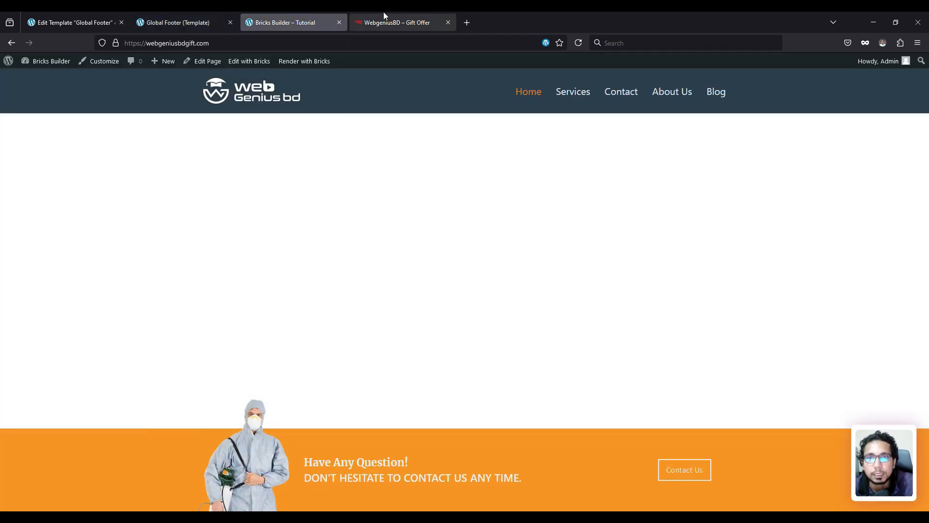
pyautogui.click(385, 19)
pyautogui.scroll(-1, 339, 167)
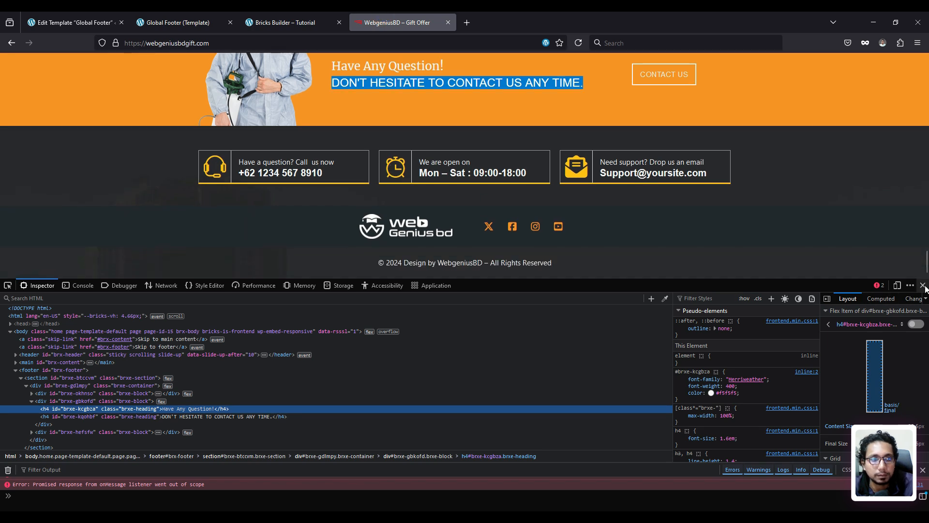
pyautogui.click(922, 286)
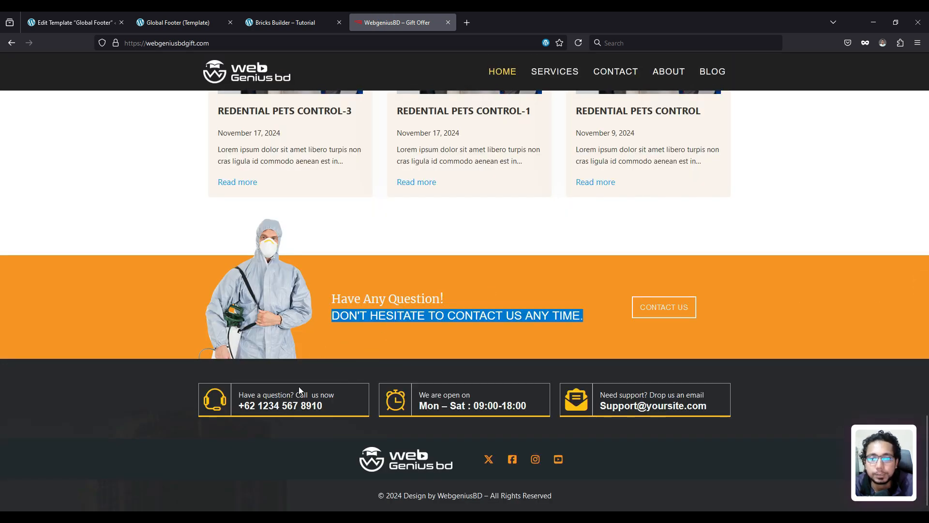
pyautogui.click(303, 19)
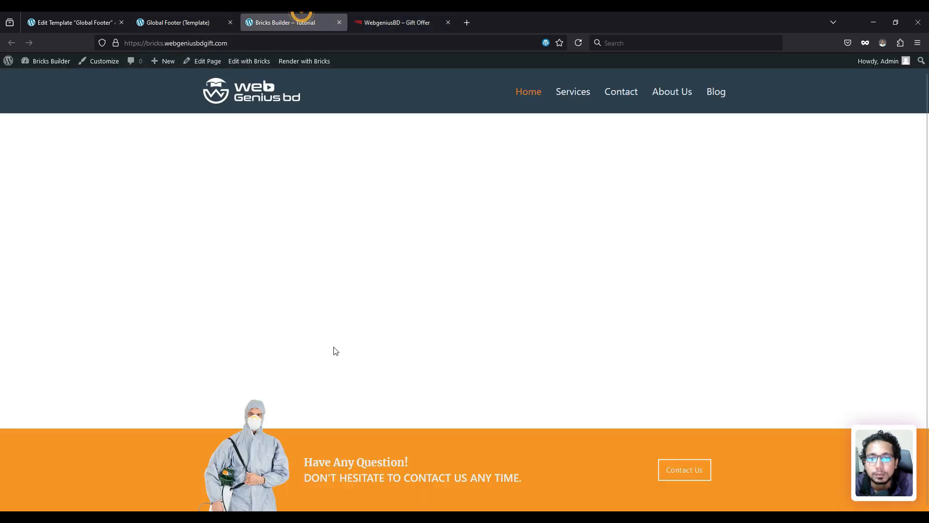
pyautogui.click(159, 19)
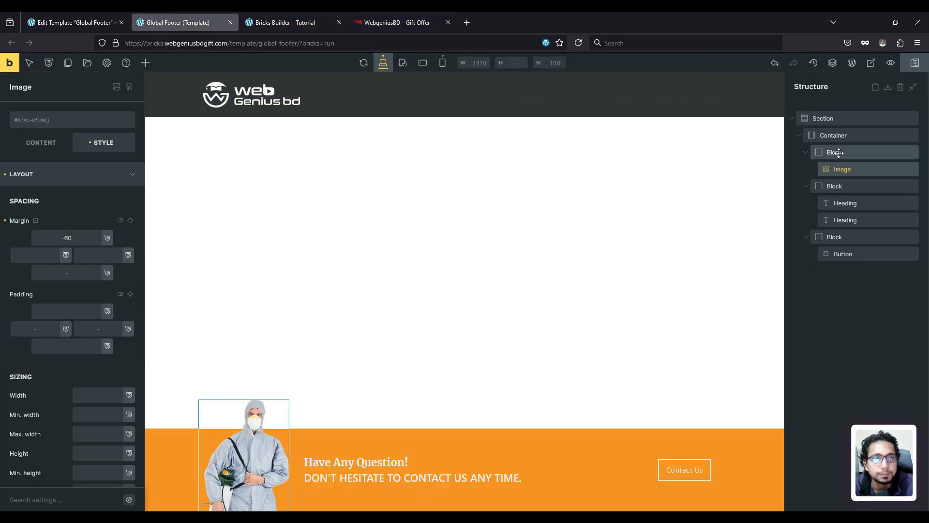
# - Collapse the banner section in the structure and add a new section below it
pyautogui.click(794, 120)
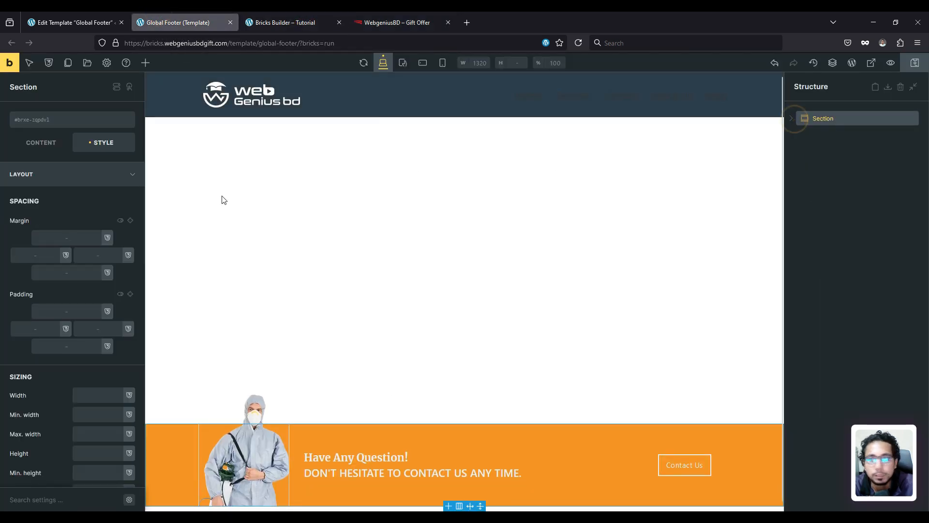
pyautogui.click(864, 160)
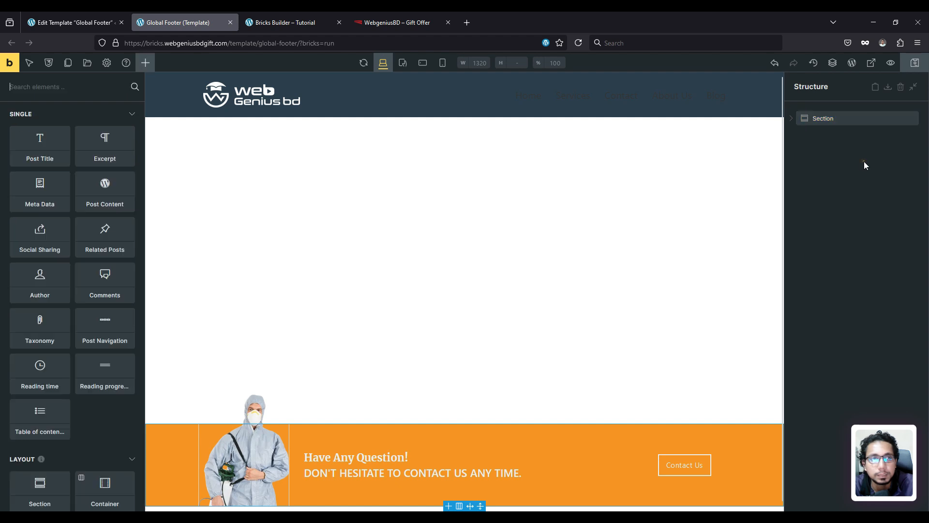
pyautogui.click(144, 64)
pyautogui.scroll(-5, 56, 210)
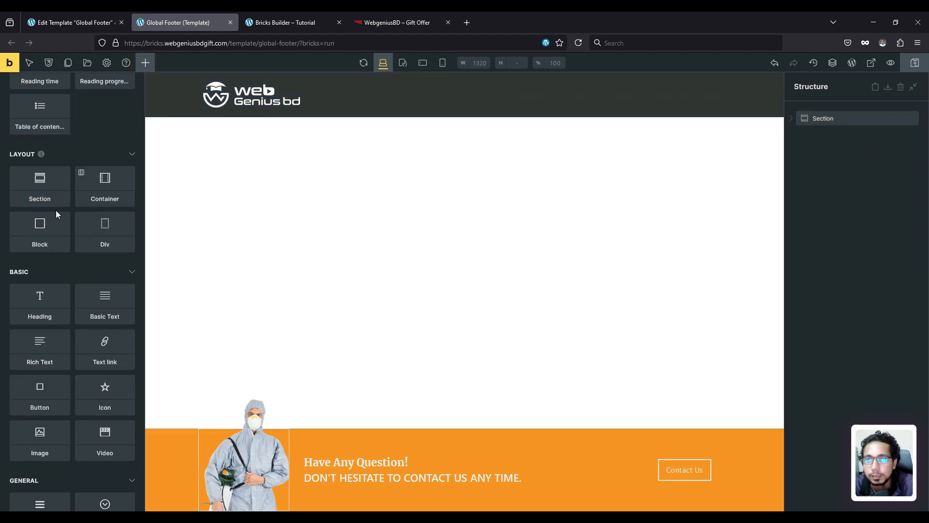
pyautogui.click(44, 181)
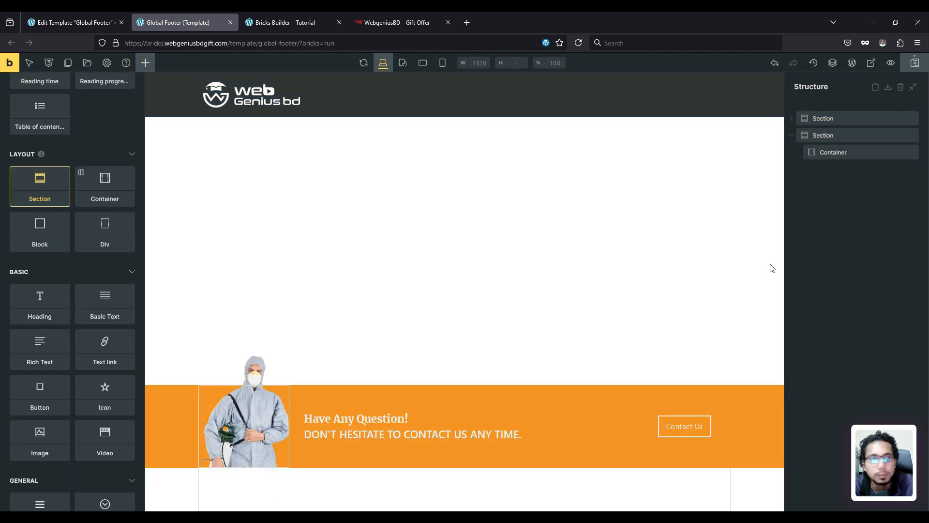
pyautogui.click(853, 137)
# - Move the reference website's browser tab beside the template editor's tab and view its dark contact info row
pyautogui.click(318, 19)
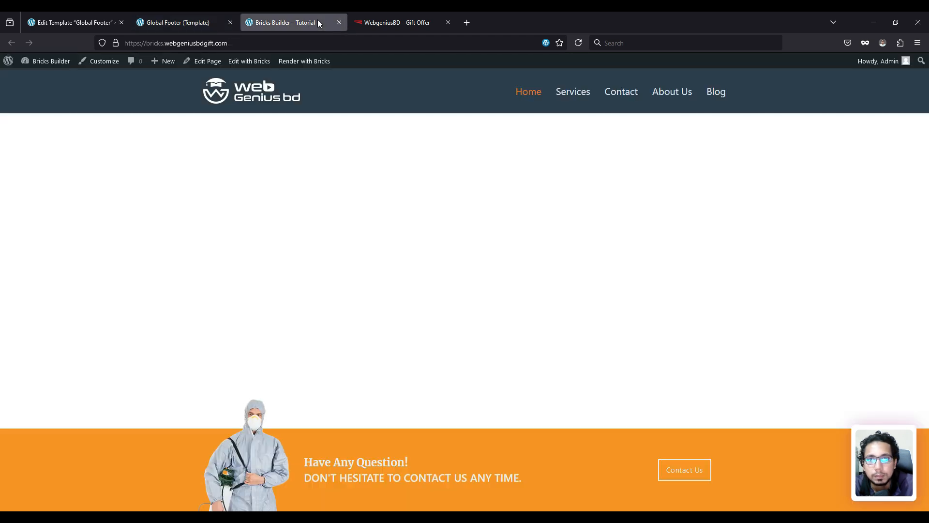
pyautogui.click(394, 20)
pyautogui.moveTo(395, 20); pyautogui.dragTo(286, 20)
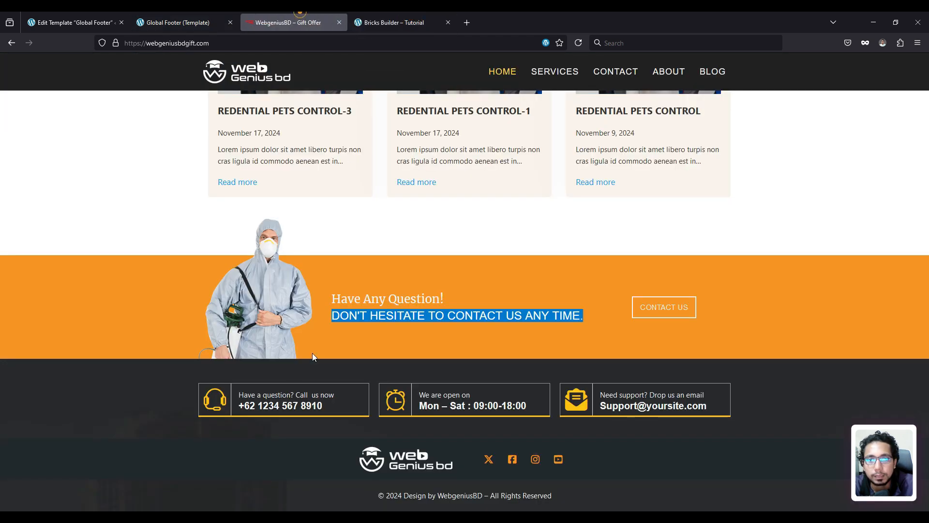
pyautogui.click(191, 22)
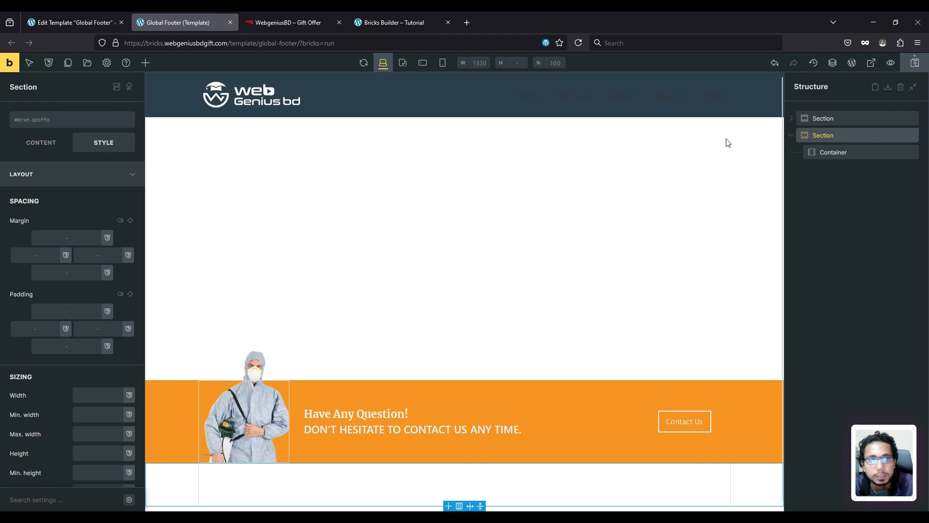
# - Set the bgi-footer.webp image from the media library as the new section's background image
pyautogui.click(849, 140)
pyautogui.click(59, 173)
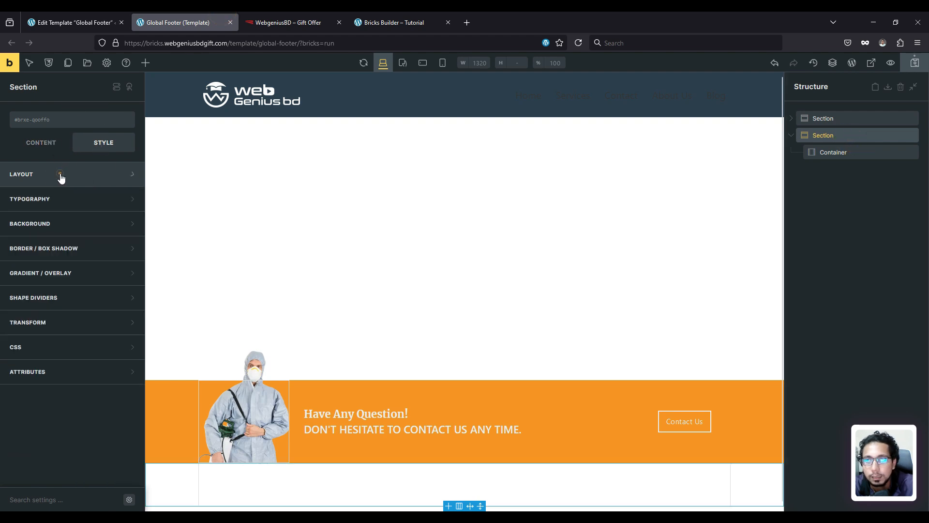
pyautogui.click(53, 223)
pyautogui.click(81, 282)
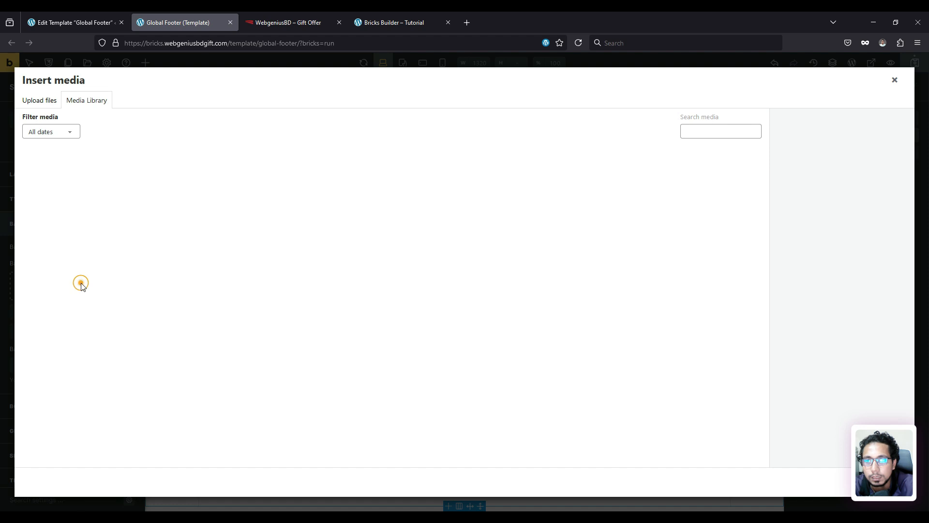
pyautogui.click(51, 179)
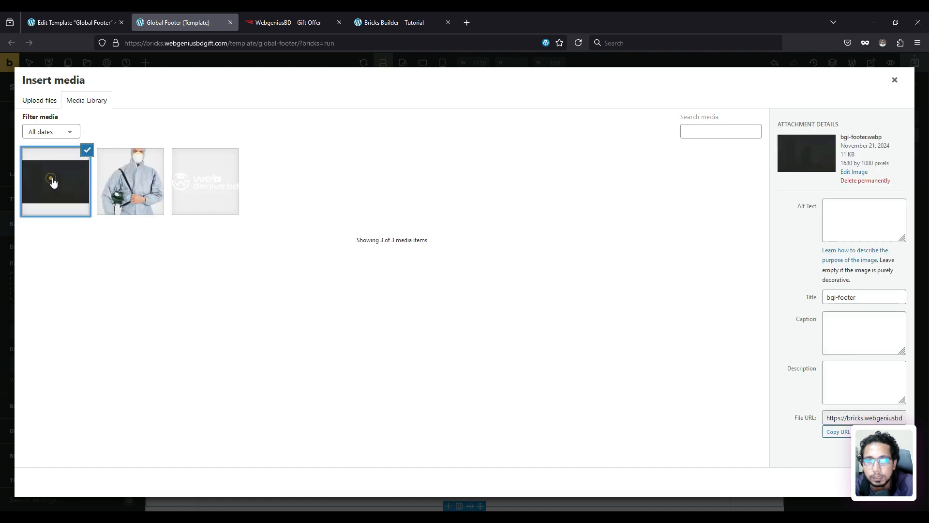
pyautogui.click(889, 482)
pyautogui.scroll(-2, 358, 353)
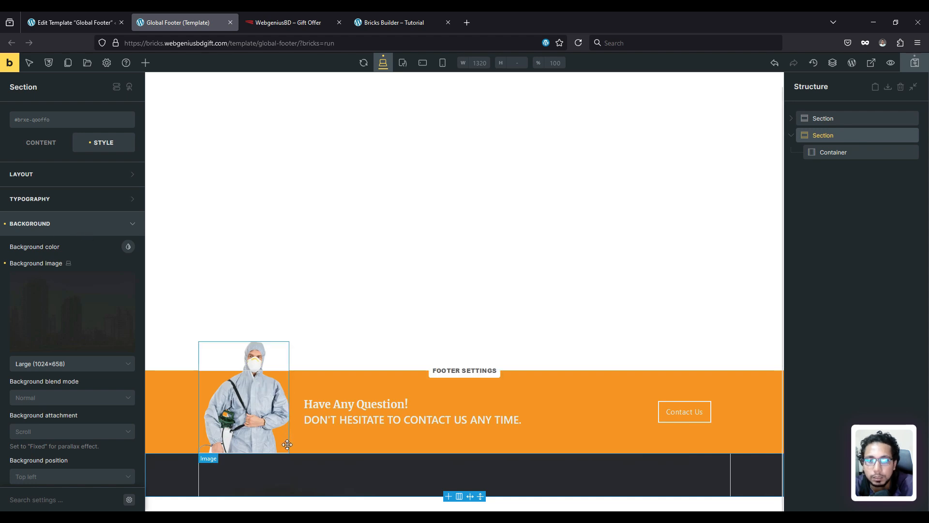
# - Add three blocks inside the new section's container to match the reference footer's three contact boxes
pyautogui.click(398, 16)
pyautogui.click(310, 16)
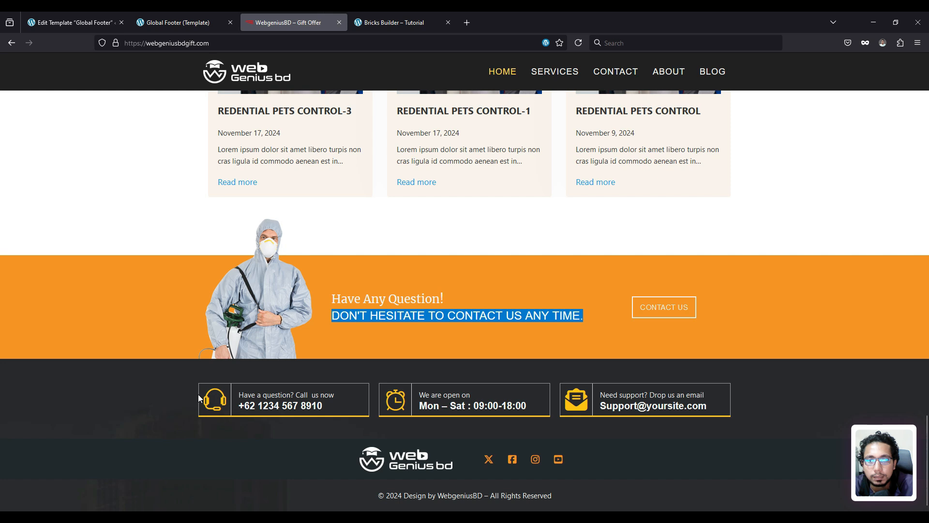
pyautogui.click(187, 18)
pyautogui.click(857, 150)
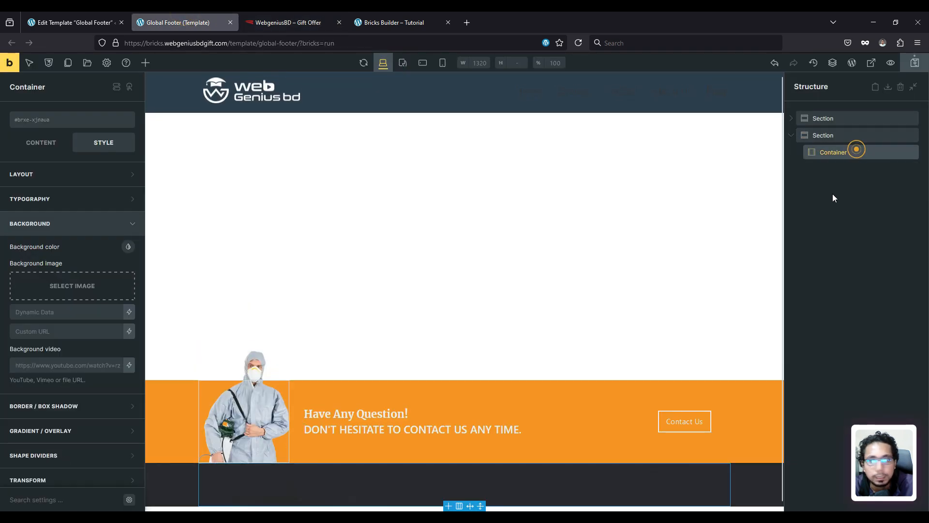
pyautogui.click(144, 63)
pyautogui.scroll(-4, 72, 232)
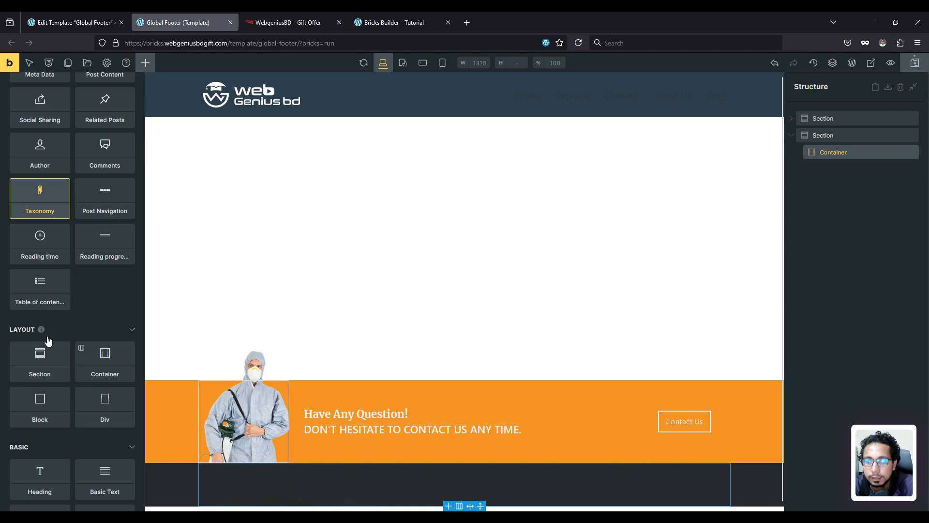
pyautogui.click(40, 358)
pyautogui.click(40, 358)
pyautogui.click(40, 358)
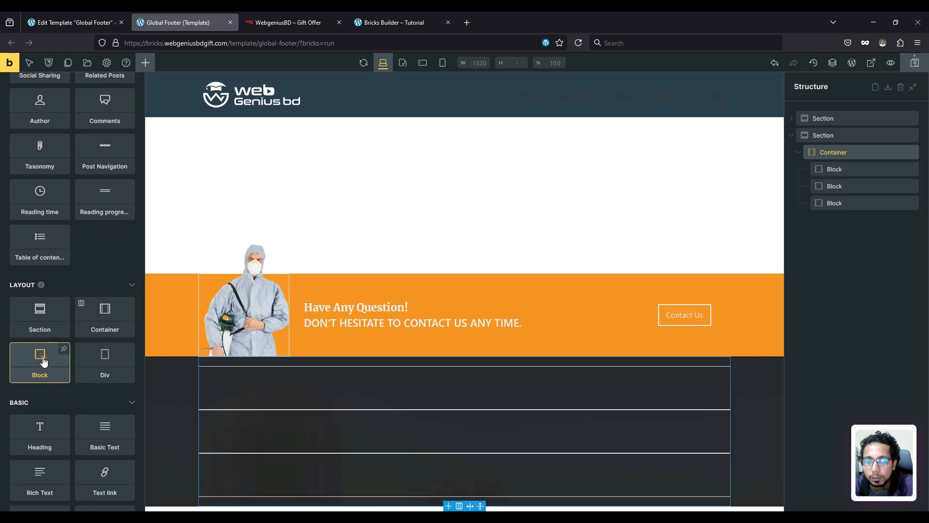
# - Set the new container's direction to horizontal so its three blocks sit side by side
pyautogui.click(847, 152)
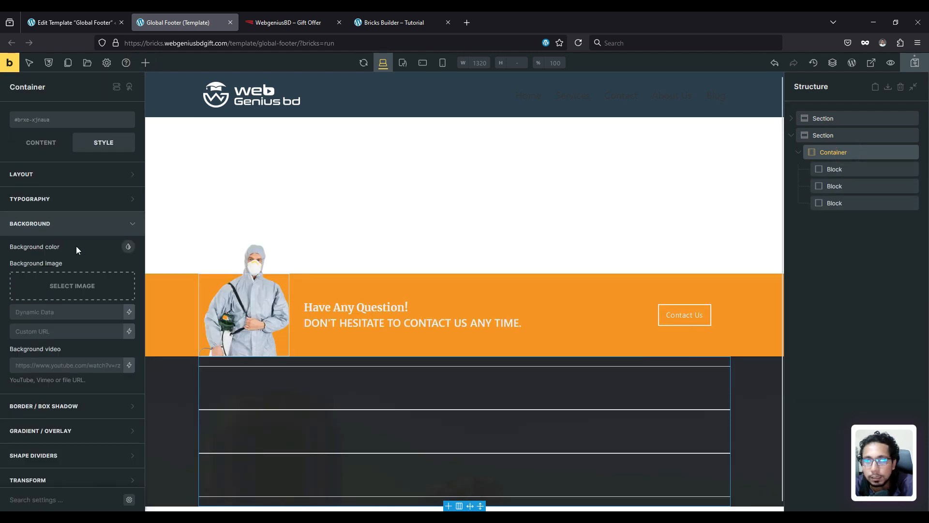
pyautogui.click(36, 150)
pyautogui.click(103, 257)
pyautogui.scroll(-1, 276, 469)
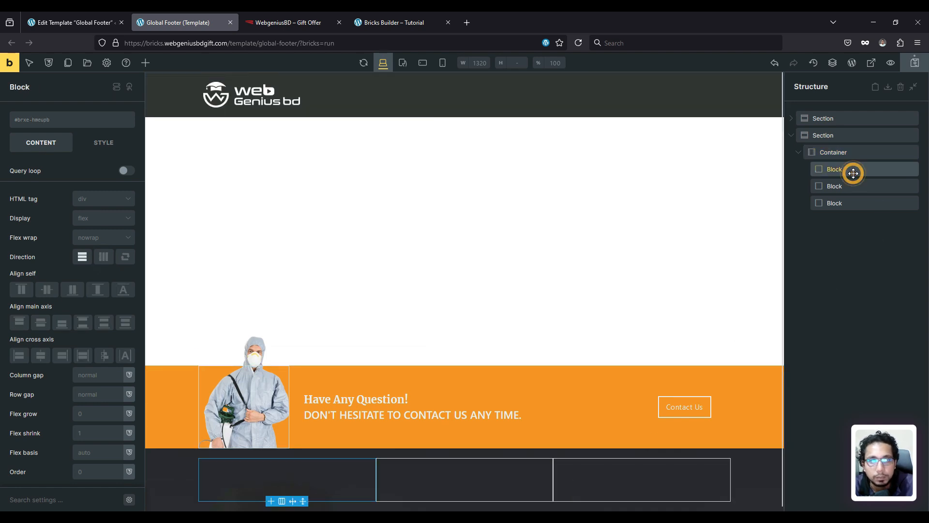
# - Add an Icon Box element to the first block of the new container
pyautogui.click(145, 62)
pyautogui.click(62, 87)
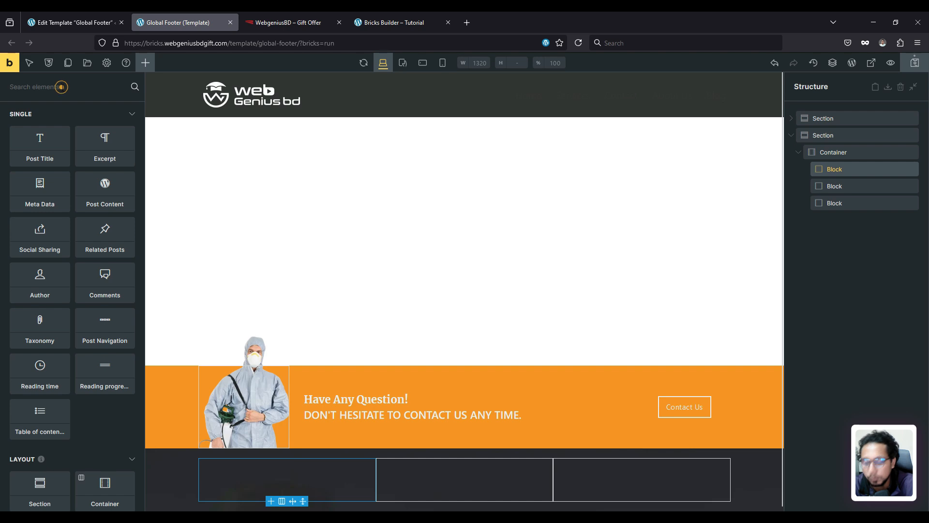
pyautogui.write('ico')
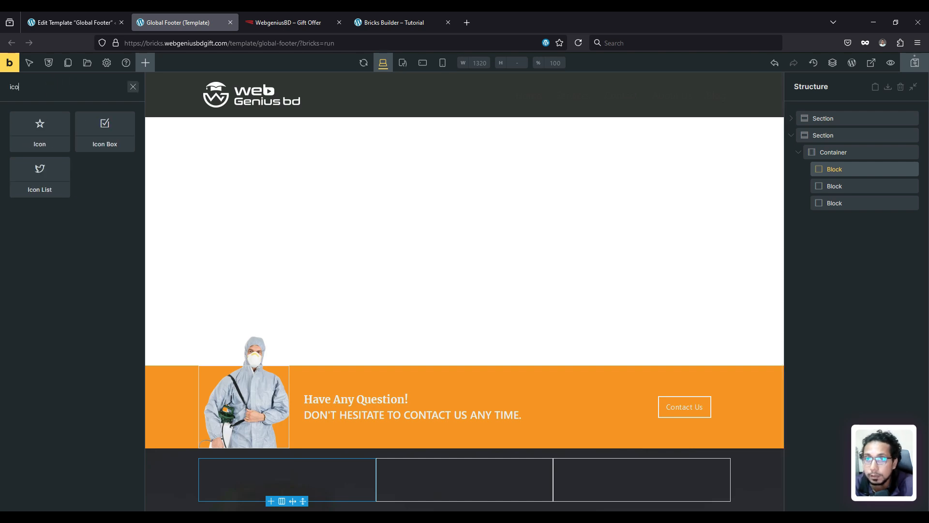
pyautogui.click(112, 139)
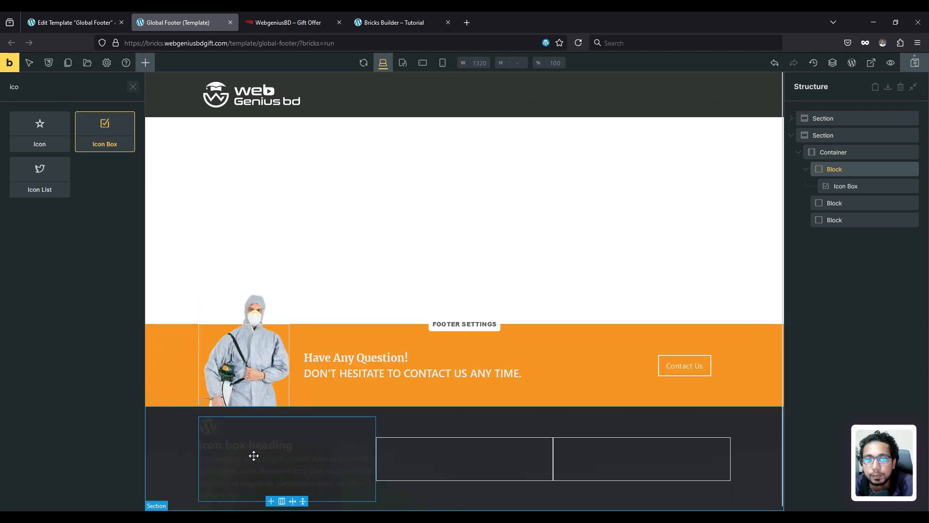
# - Set the Icon Box's icon to the headset from the Fontawesome - Solid library, found by searching "head"
pyautogui.click(851, 186)
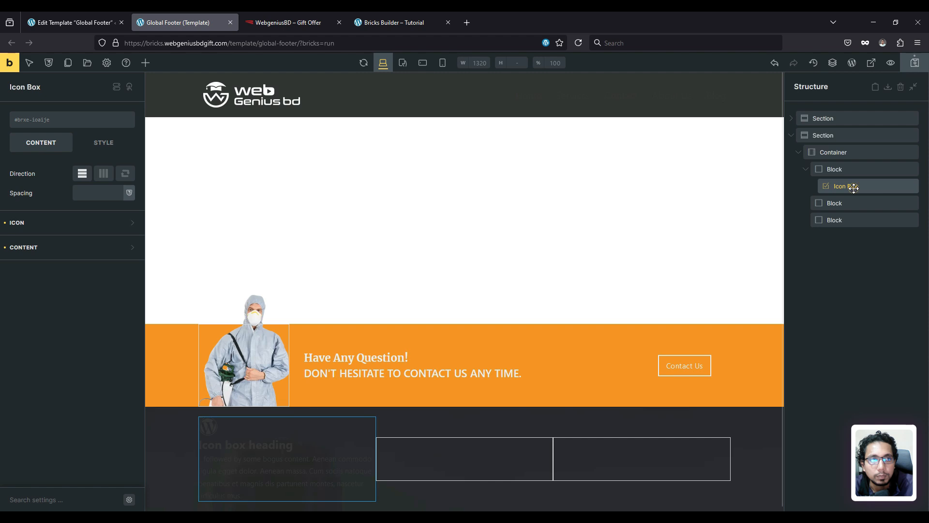
pyautogui.click(68, 223)
pyautogui.click(127, 246)
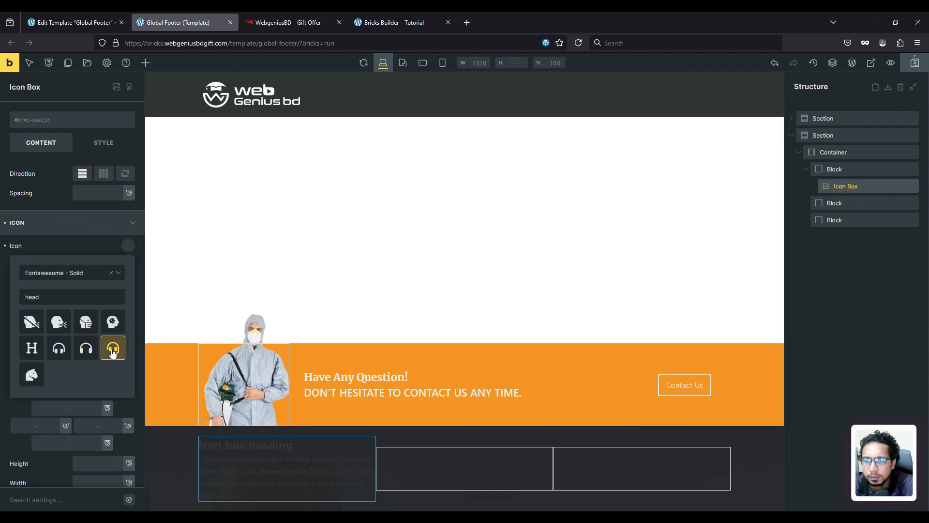
pyautogui.click(112, 347)
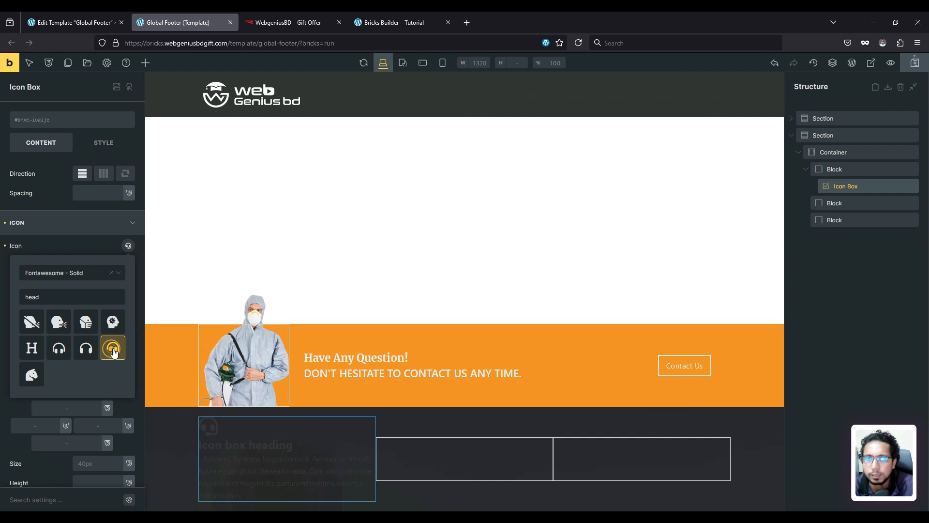
# - Clear the Icon Box's icon library and pick the headset again from Fontawesome - Solid by searching "hea"
pyautogui.click(110, 273)
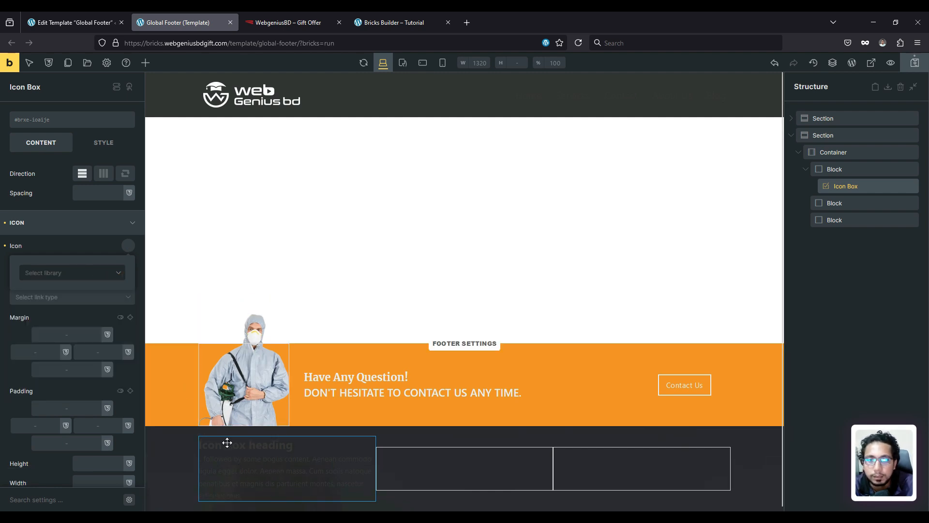
pyautogui.click(67, 273)
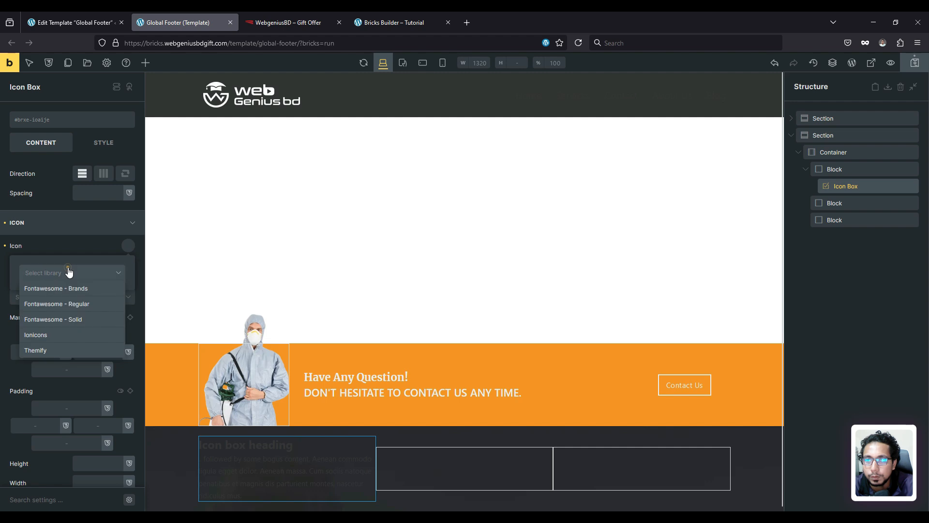
pyautogui.click(59, 318)
pyautogui.click(49, 294)
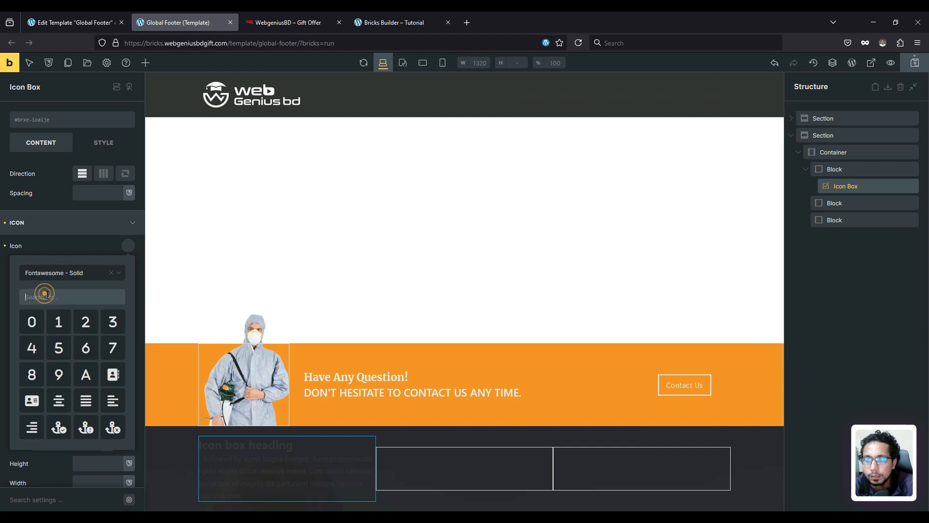
pyautogui.write('her')
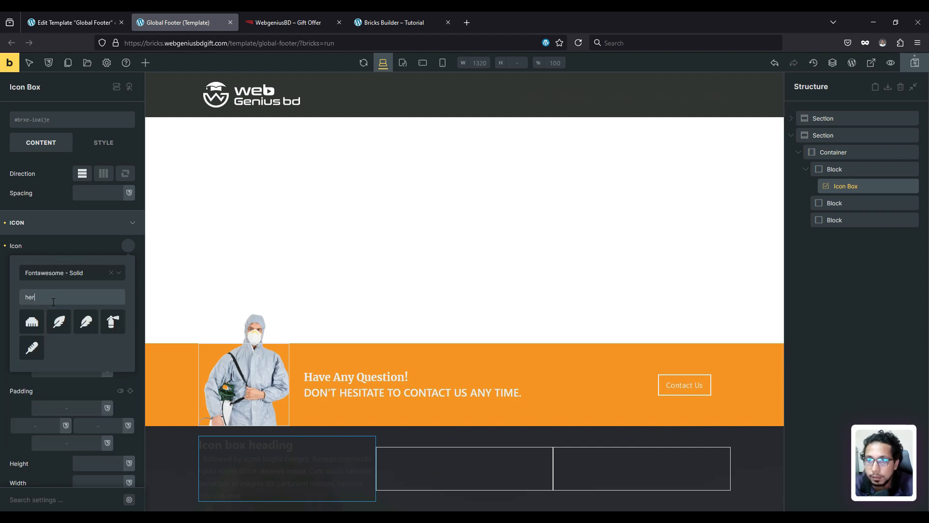
pyautogui.press('BackSpace')
pyautogui.write('a')
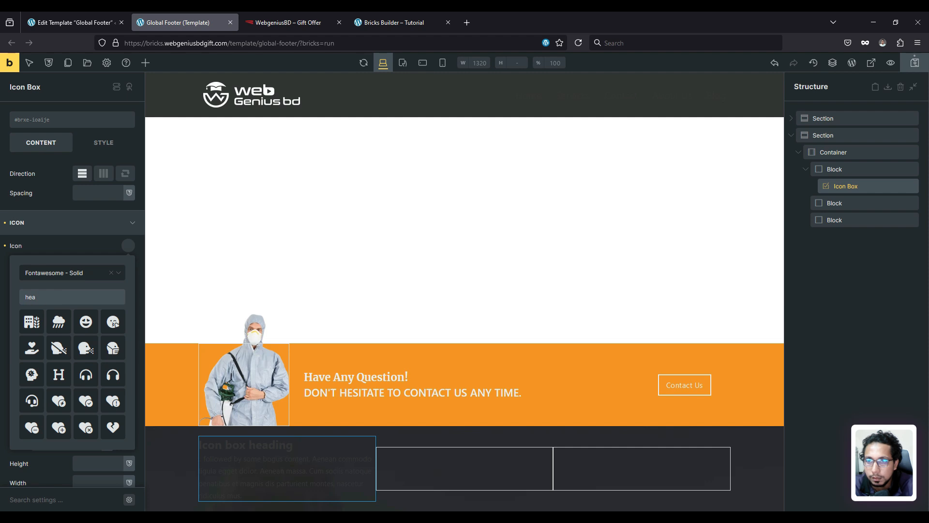
pyautogui.click(31, 403)
pyautogui.click(30, 244)
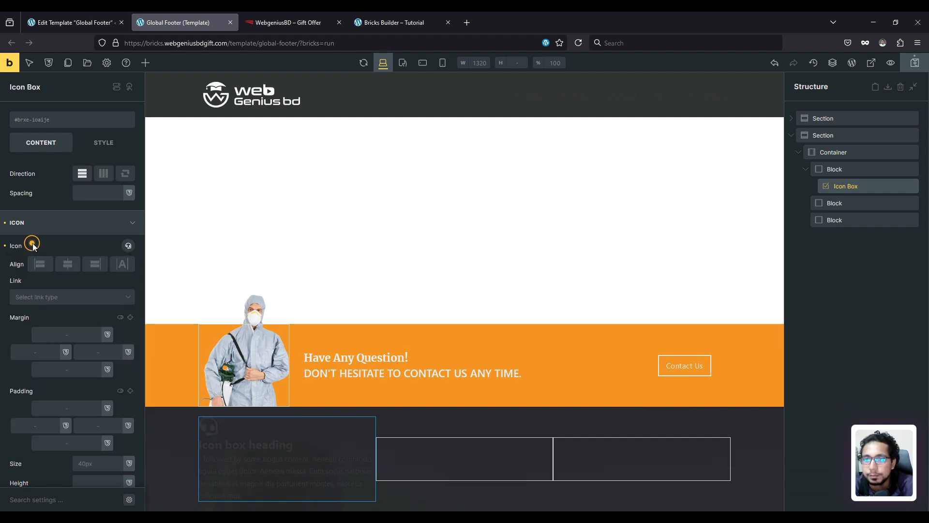
# - Set the headset icon's color to the near-white palette swatch
pyautogui.scroll(-3, 72, 321)
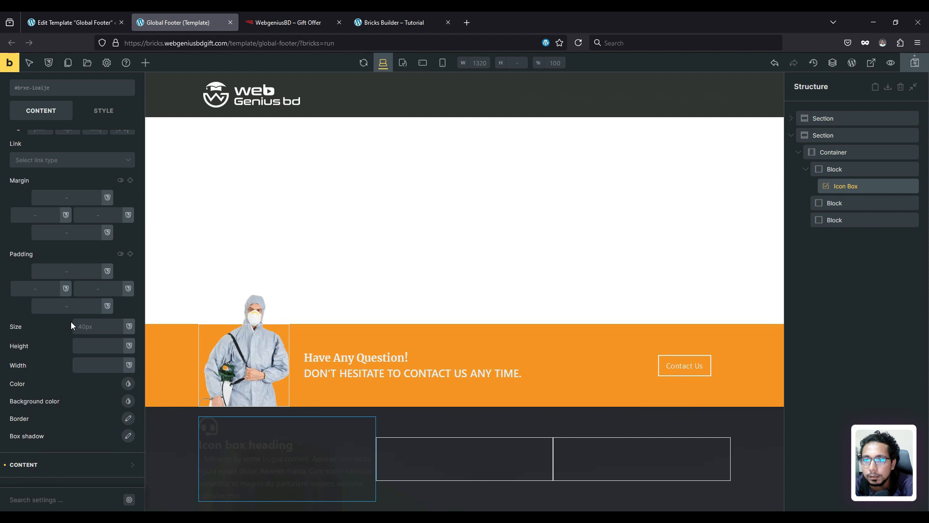
pyautogui.click(129, 388)
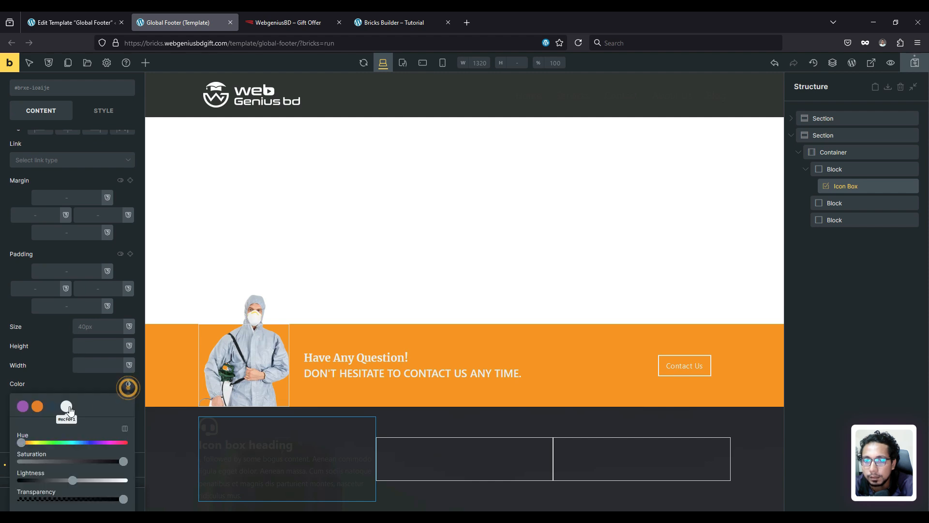
pyautogui.click(68, 409)
pyautogui.click(63, 377)
# - Set the Icon Box's direction to horizontal and center the icon's alignment beside the text
pyautogui.scroll(3, 82, 277)
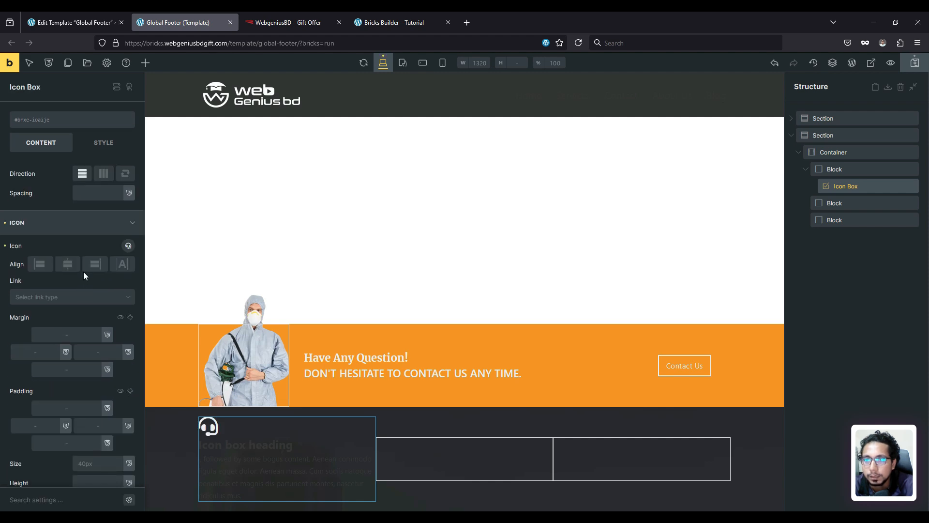
pyautogui.click(103, 173)
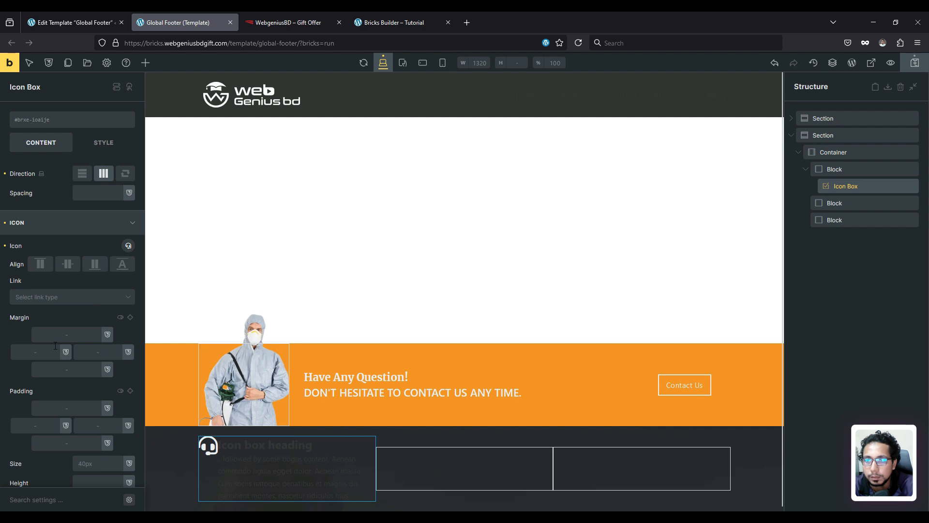
pyautogui.click(68, 263)
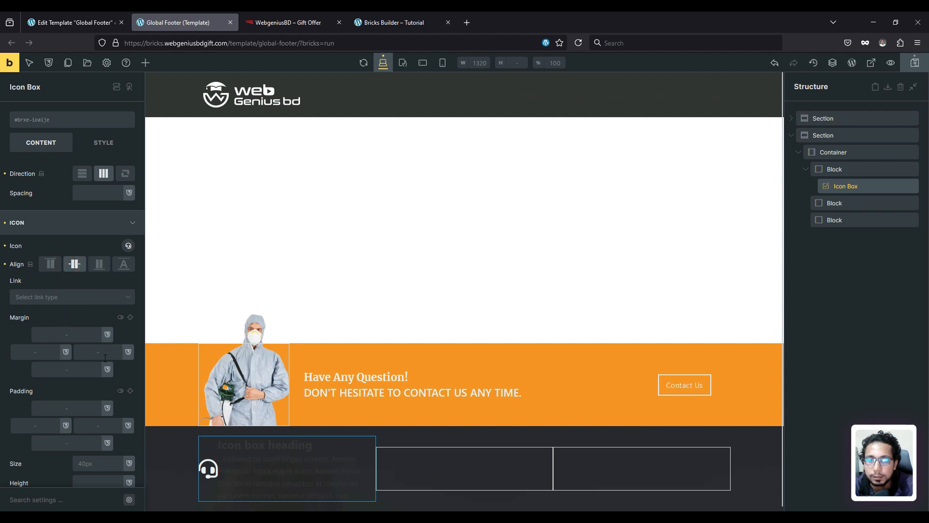
pyautogui.click(40, 225)
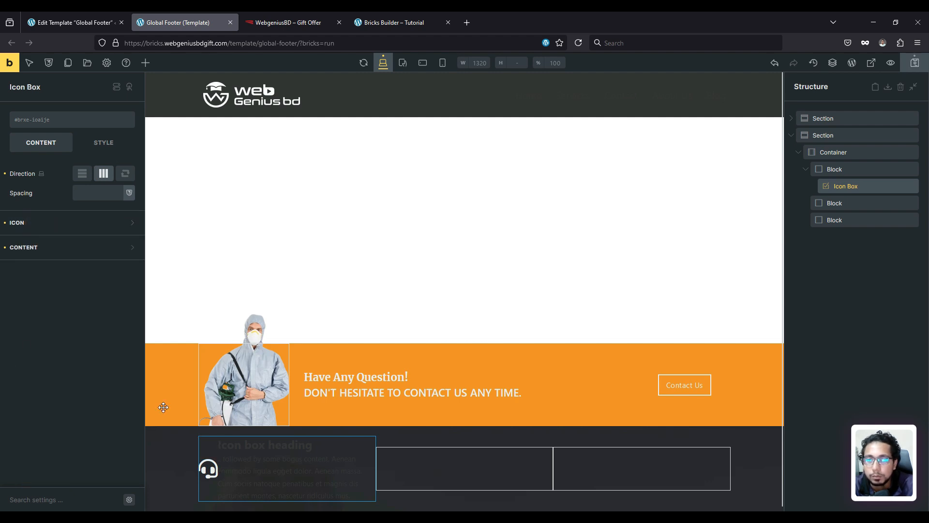
# - Set the left margin of the Icon Box's content to 20
pyautogui.click(46, 248)
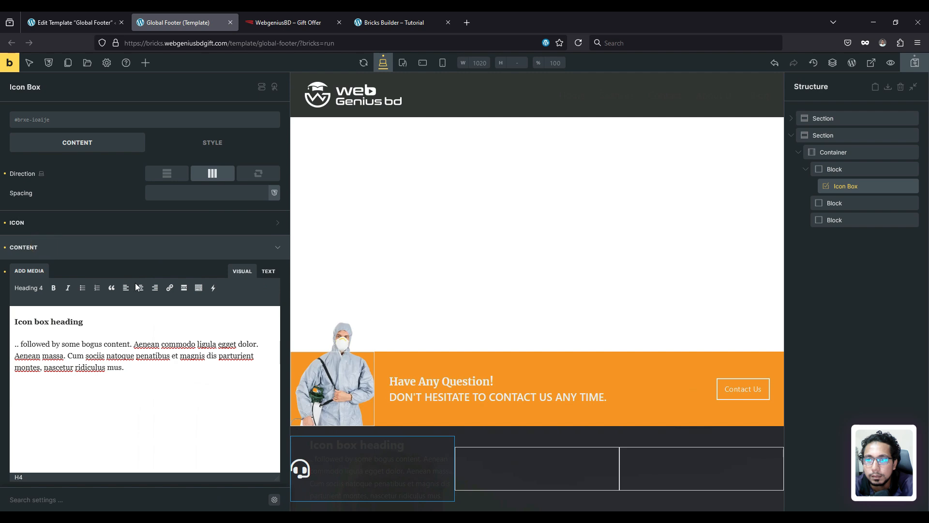
pyautogui.scroll(-4, 133, 283)
pyautogui.click(87, 270)
pyautogui.write('20')
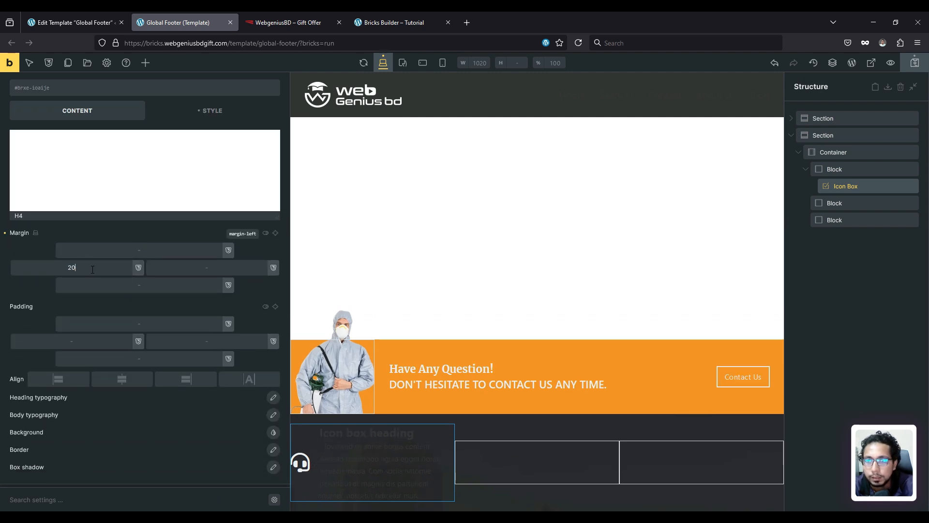
# - Set the heading and body typography colors of the Icon Box to the near-white palette swatch
pyautogui.scroll(-1, 81, 387)
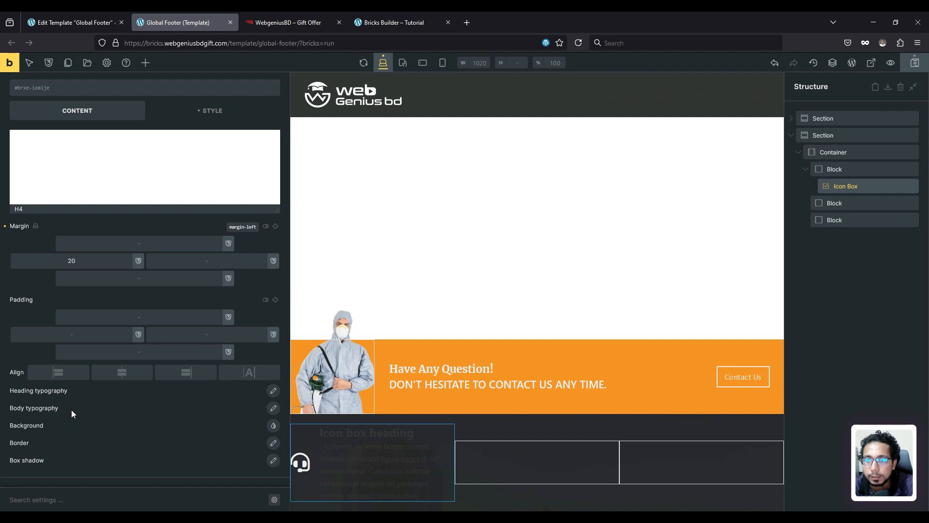
pyautogui.click(274, 391)
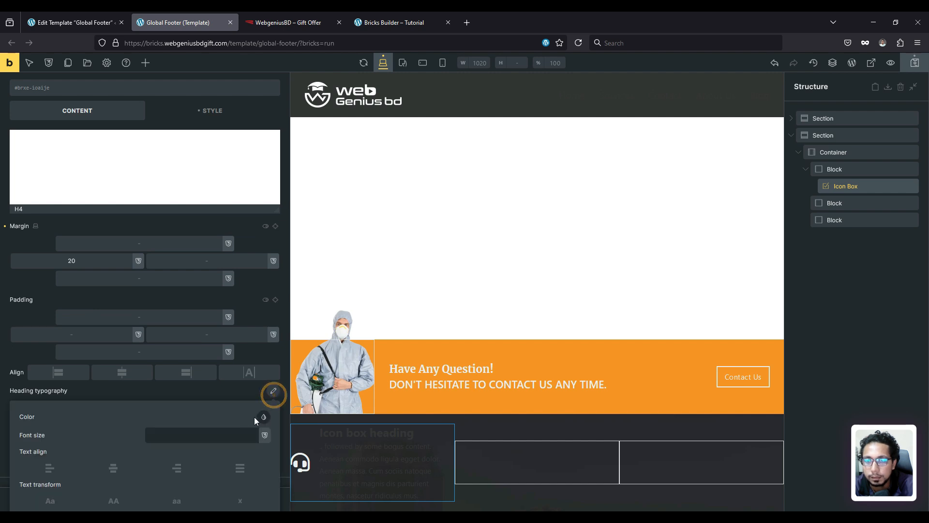
pyautogui.click(262, 416)
pyautogui.click(77, 456)
pyautogui.click(102, 390)
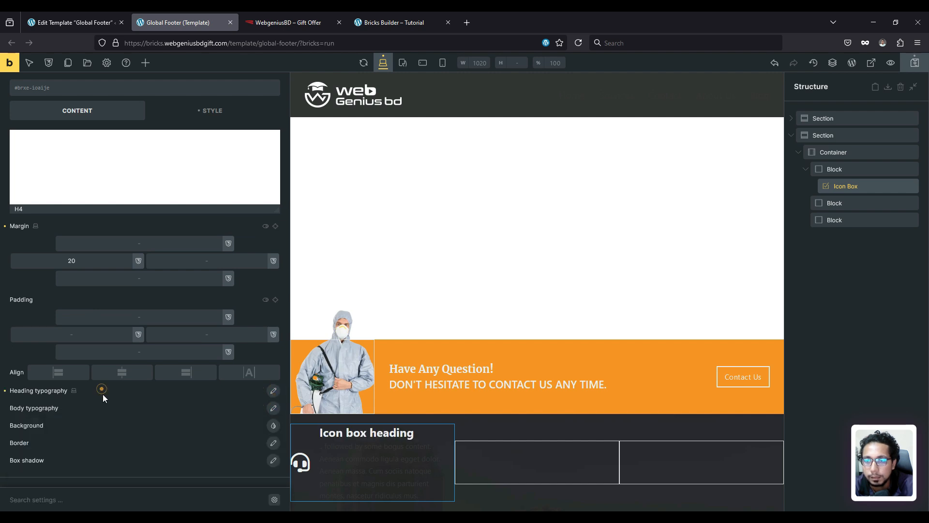
pyautogui.click(273, 407)
pyautogui.click(264, 435)
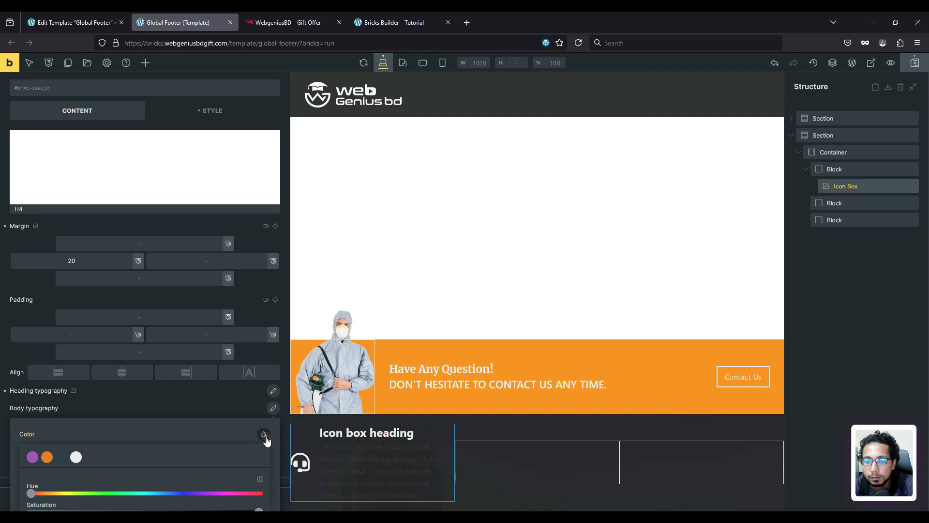
pyautogui.click(76, 457)
pyautogui.click(92, 409)
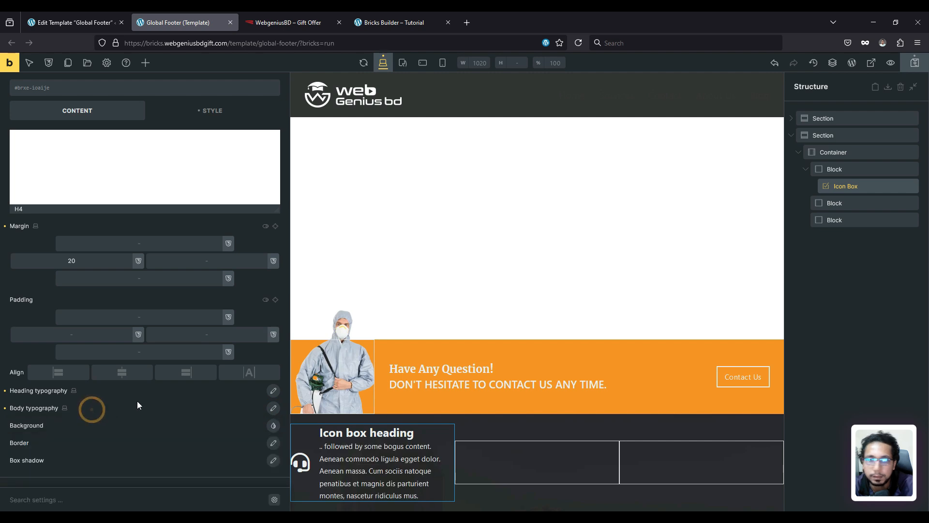
# - Copy "Have a question? Call us now" from the reference website's footer and replace the Icon Box's placeholder paragraph with it
pyautogui.scroll(5, 174, 431)
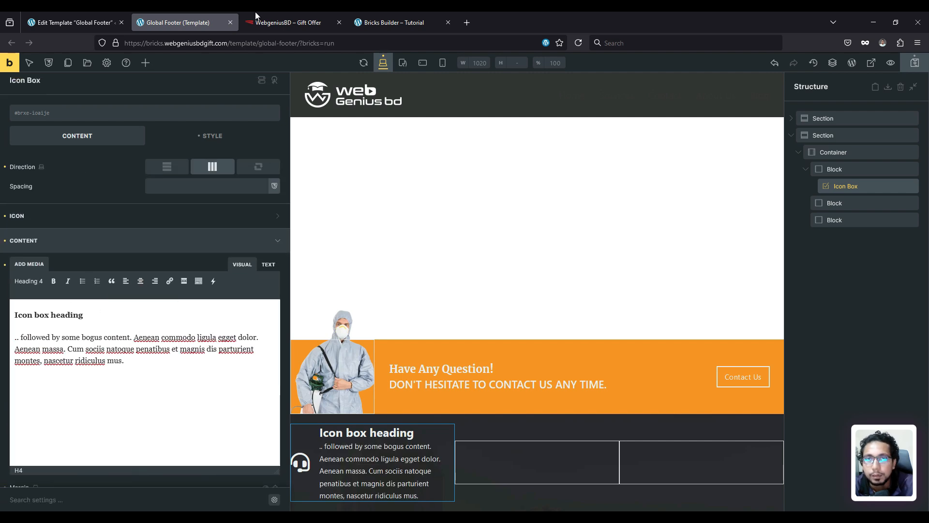
pyautogui.click(256, 19)
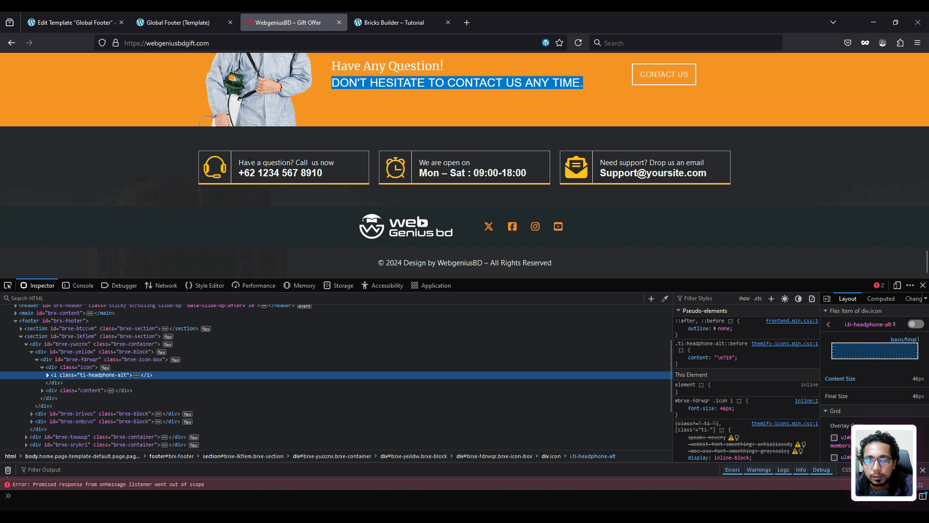
pyautogui.moveTo(240, 162); pyautogui.dragTo(329, 163)
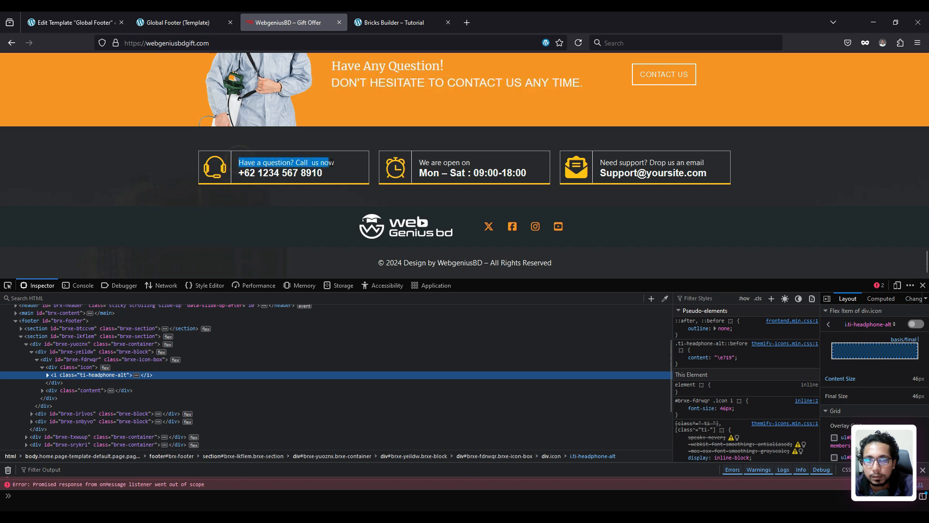
pyautogui.rightClick(334, 163)
pyautogui.click(342, 173)
pyautogui.click(184, 22)
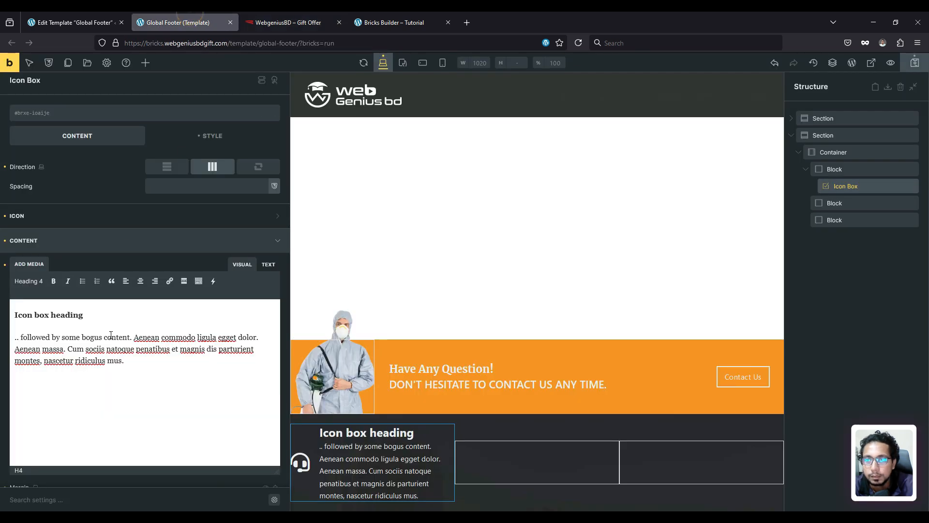
pyautogui.tripleClick(129, 363)
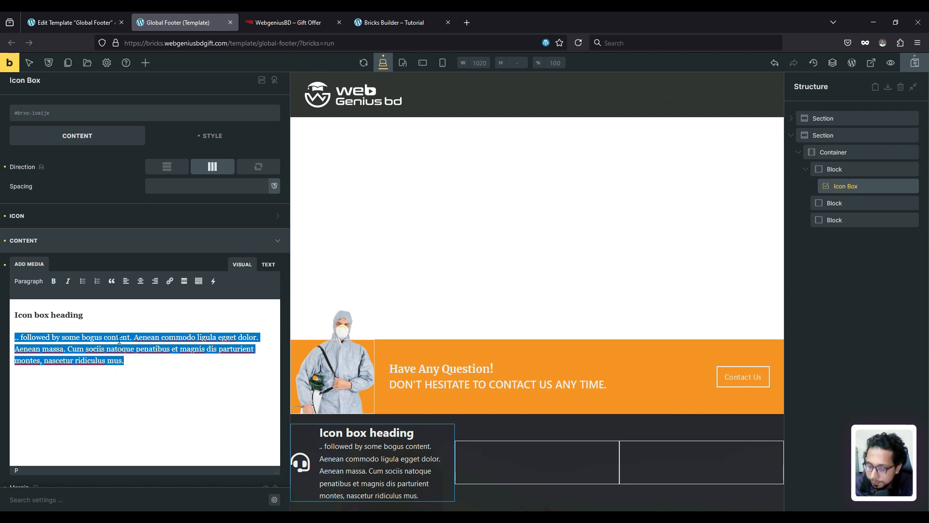
pyautogui.hotkey('ctrl', 'v')
# - Try to rework the line break between the Icon Box's heading and the "Have a question? Call us now" text
pyautogui.click(15, 337)
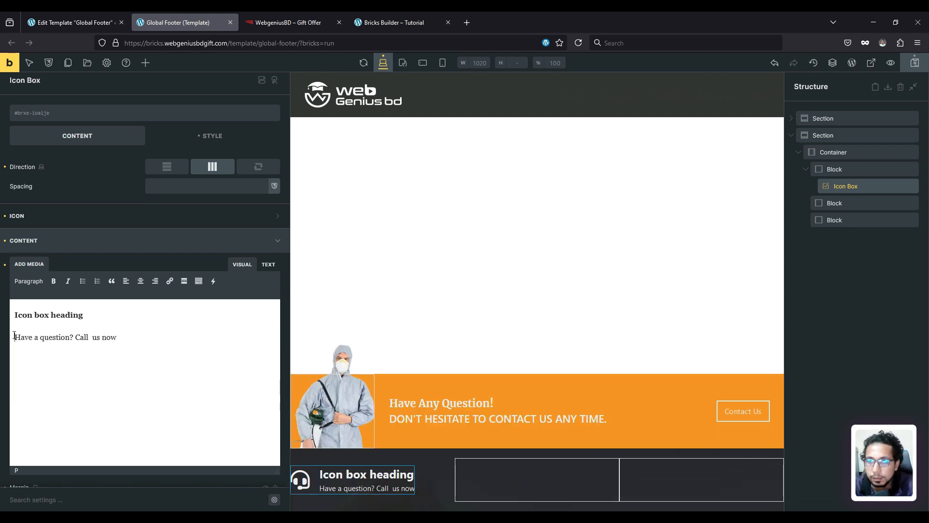
pyautogui.press('BackSpace')
pyautogui.press('Return')
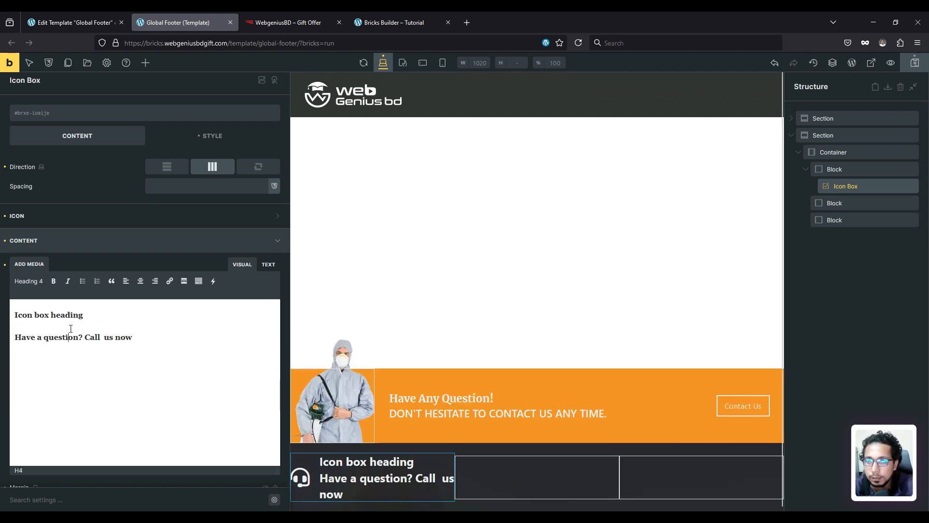
# - In the content's HTML source, remove the h4 tags around the second line and restore its "H" to read "Have a question? Call us now"
pyautogui.click(262, 266)
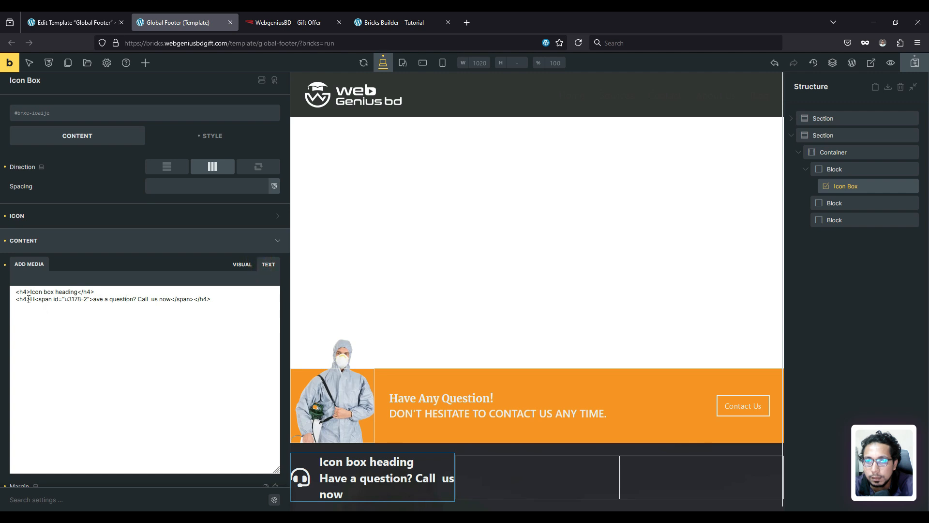
pyautogui.moveTo(35, 298); pyautogui.dragTo(16, 299)
pyautogui.press('BackSpace')
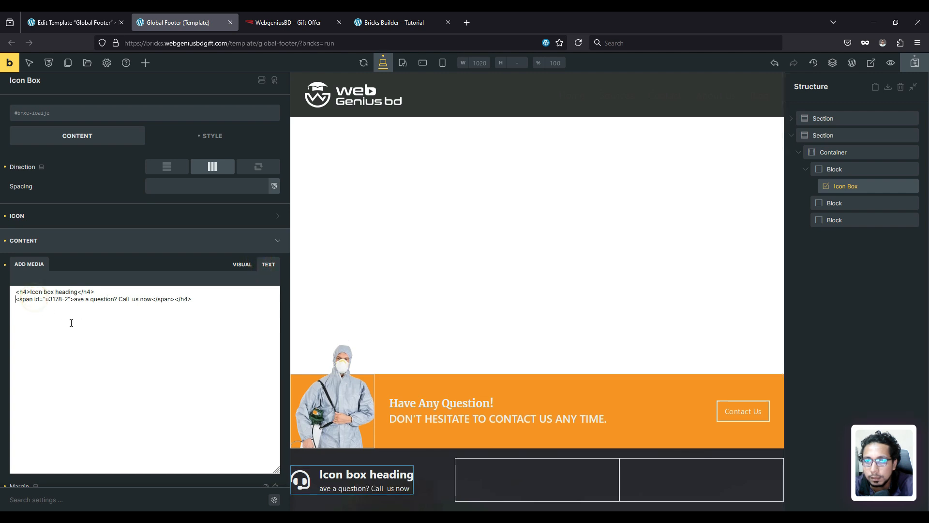
pyautogui.click(197, 294)
pyautogui.moveTo(196, 298); pyautogui.dragTo(176, 297)
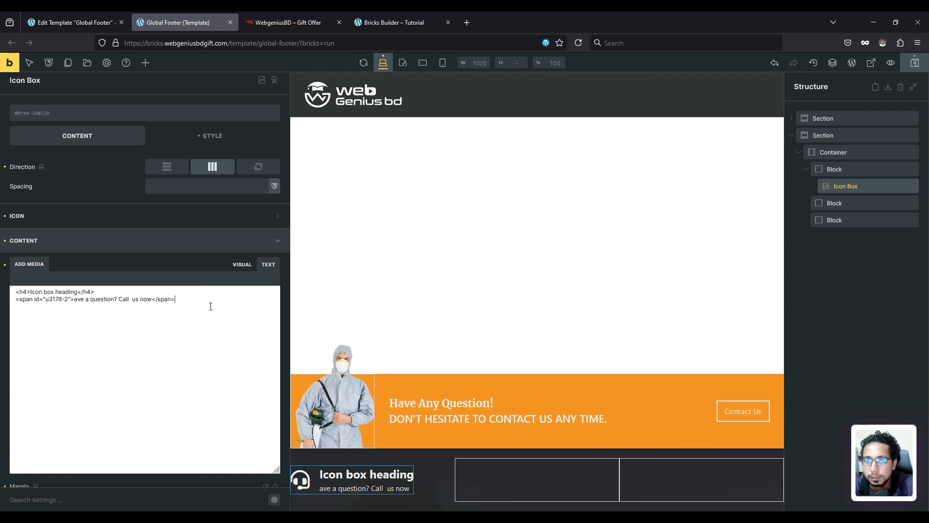
pyautogui.click(129, 293)
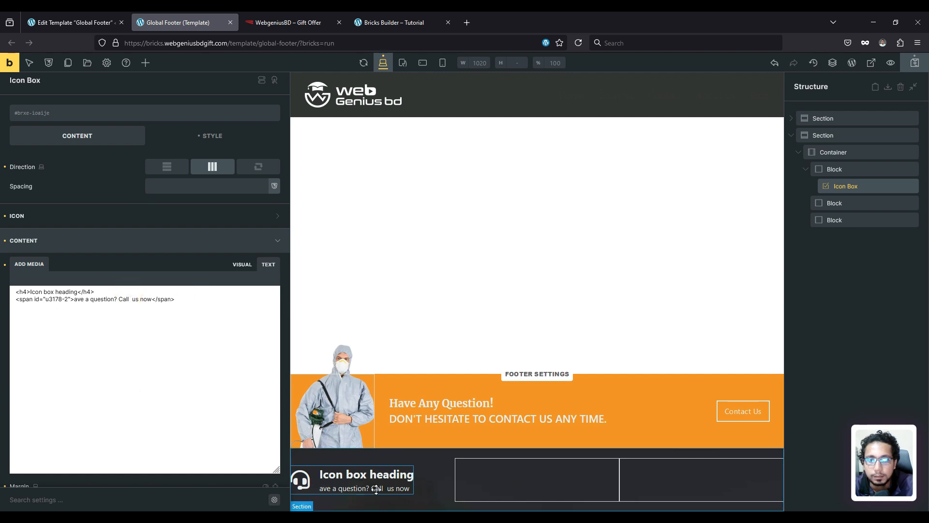
pyautogui.click(74, 298)
pyautogui.write('H')
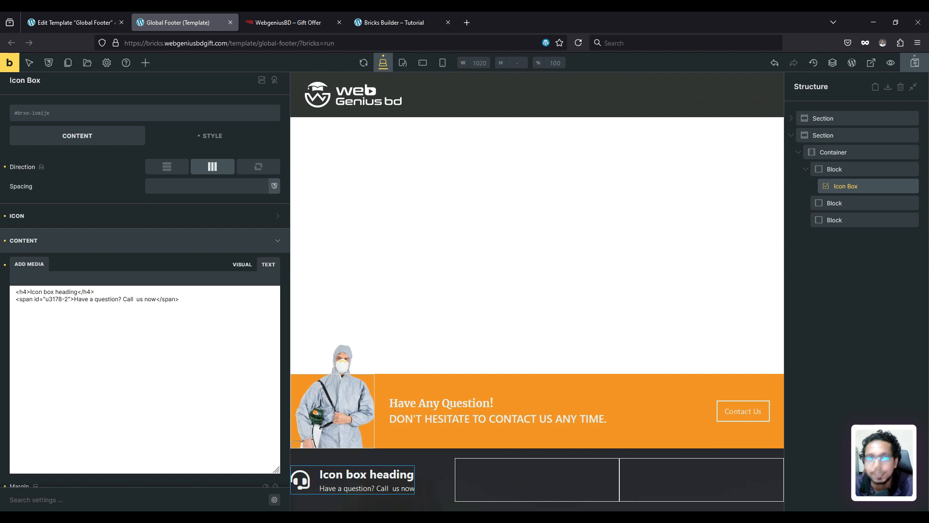
# - Copy the phone number from the reference footer's first contact box and replace the "Icon box heading" text with it
pyautogui.hotkey('ctrl', 'Tab')
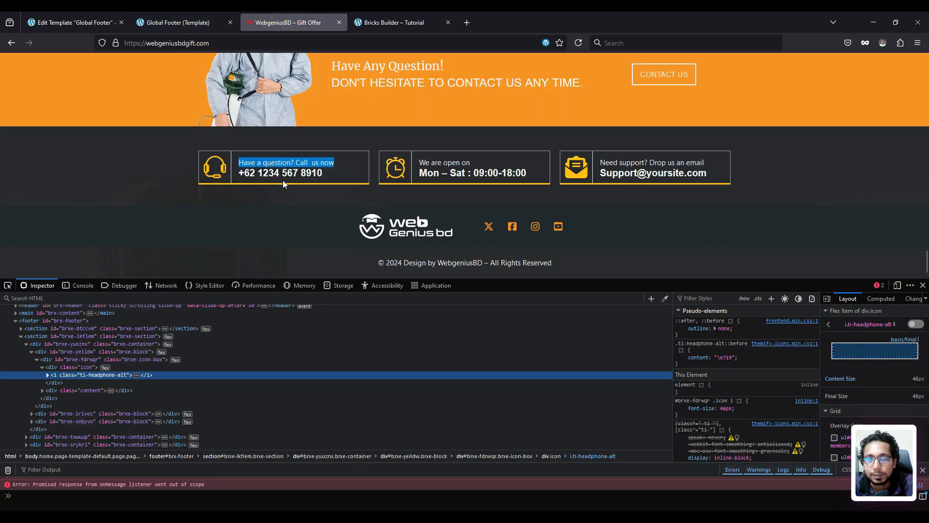
pyautogui.moveTo(238, 169); pyautogui.dragTo(303, 172)
pyautogui.click(289, 173)
pyautogui.tripleClick(239, 172)
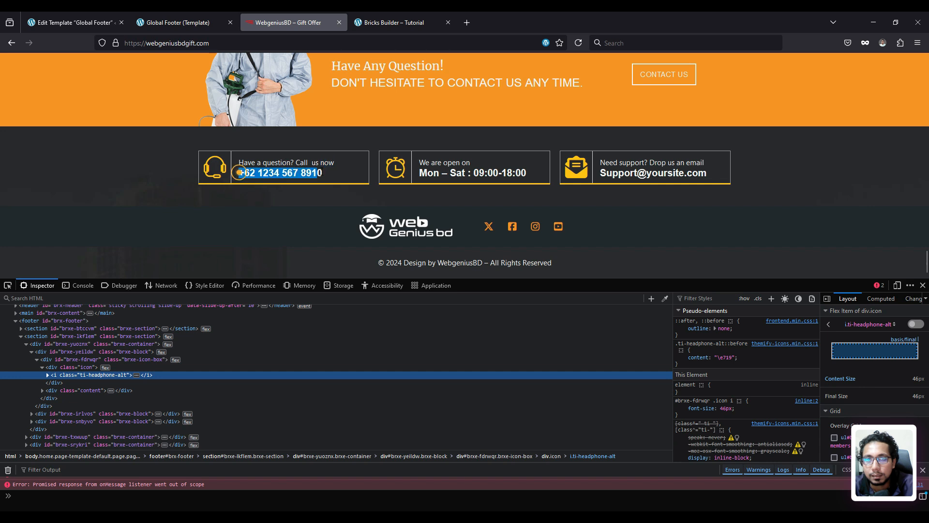
pyautogui.rightClick(318, 175)
pyautogui.click(329, 191)
pyautogui.click(174, 22)
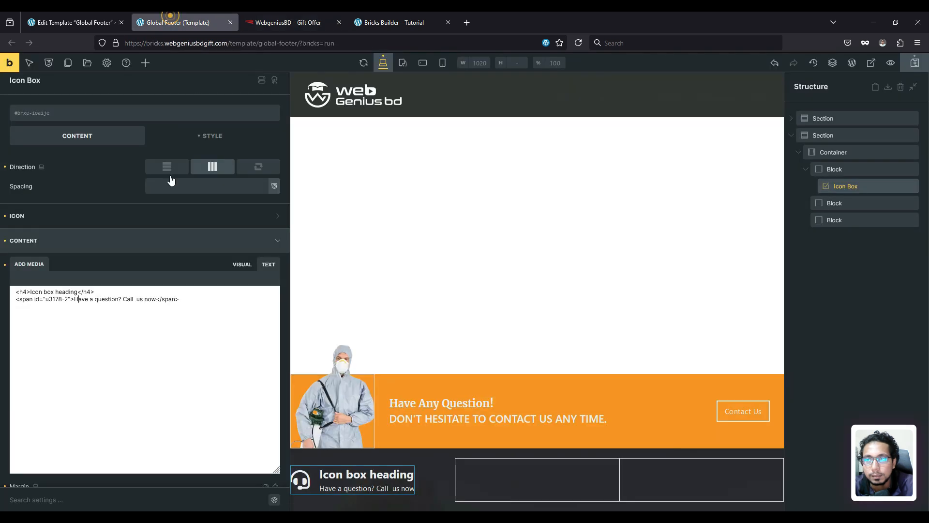
pyautogui.moveTo(77, 292); pyautogui.dragTo(31, 291)
pyautogui.hotkey('ctrl', 'v')
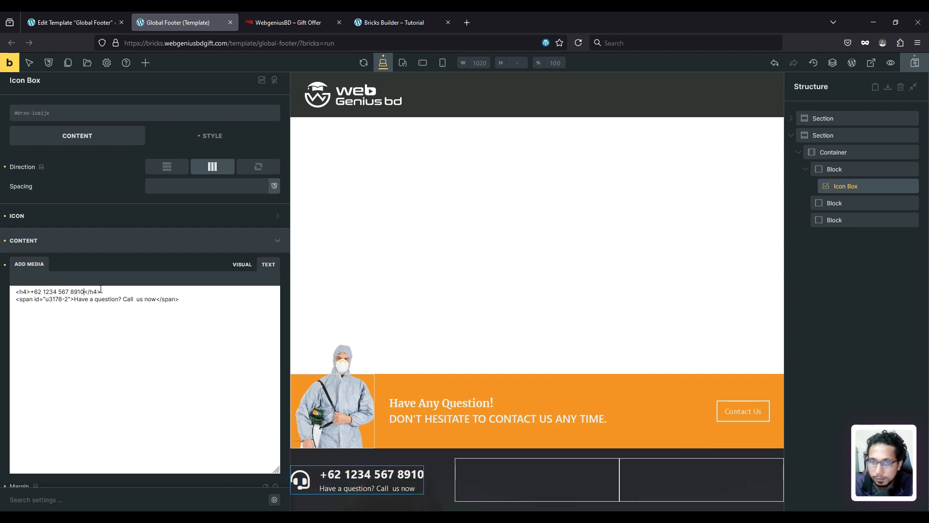
# - In the Icon Box content's HTML source, move the h4 phone number line below the "Have a question? Call us now" span
pyautogui.tripleClick(120, 292)
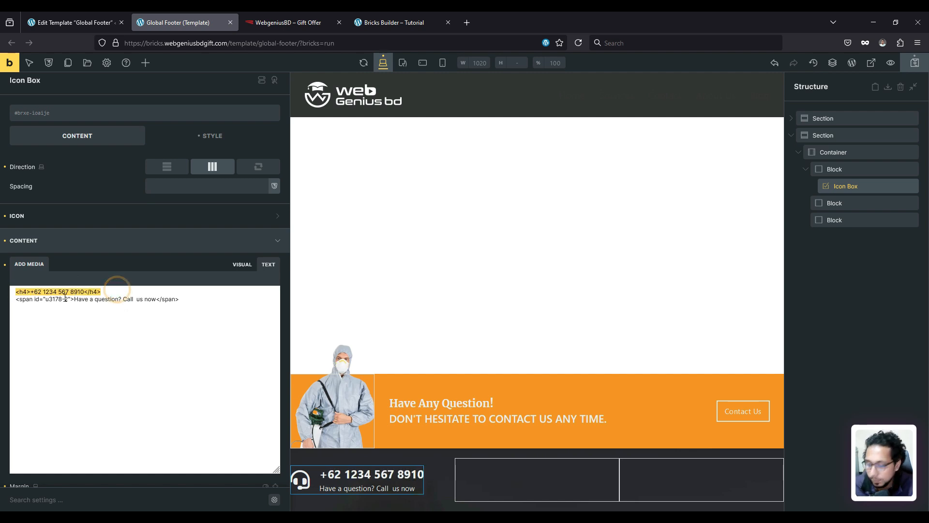
pyautogui.press('BackSpace')
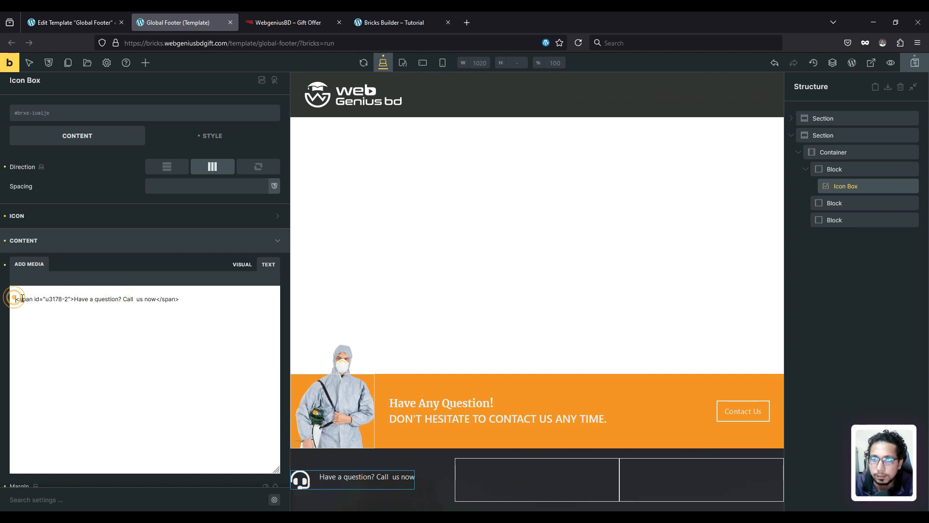
pyautogui.press('BackSpace')
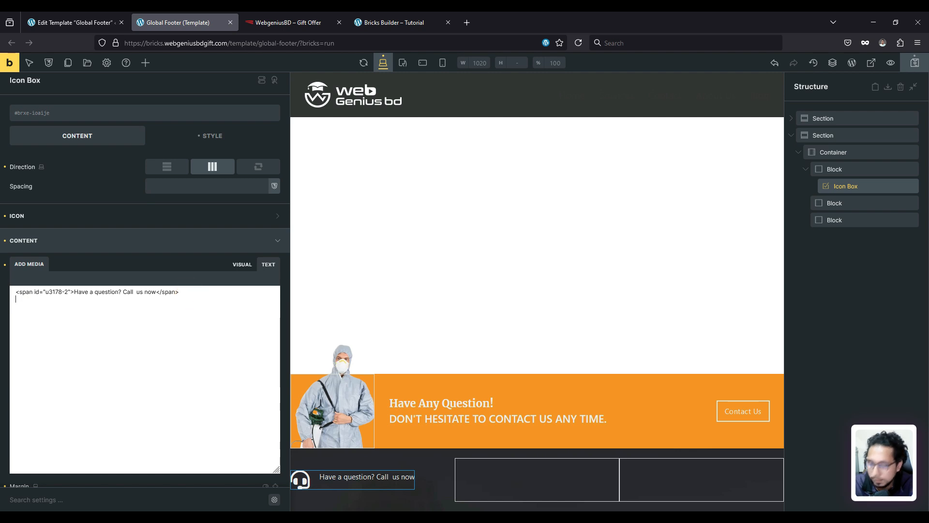
pyautogui.hotkey('ctrl', 'v')
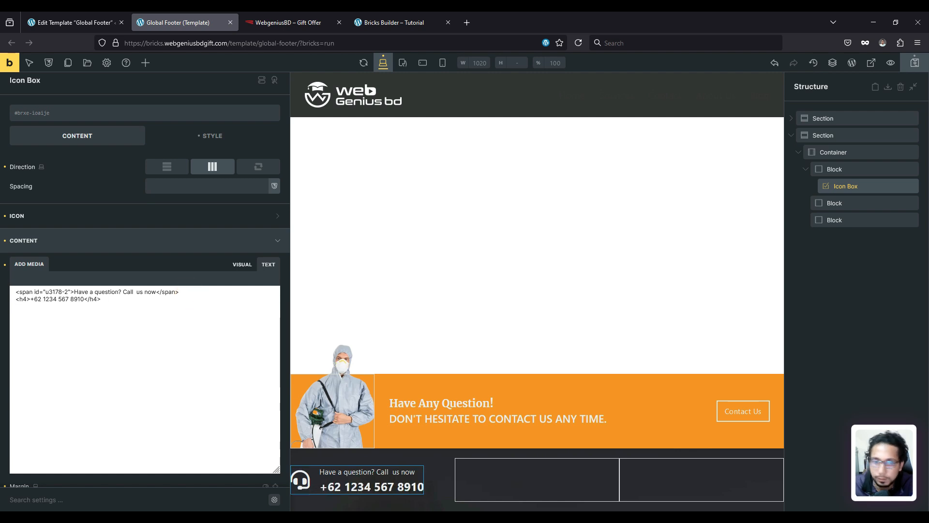
# - Save the footer template and reload the live Bricks Builder tutorial page
pyautogui.click(914, 63)
pyautogui.click(374, 15)
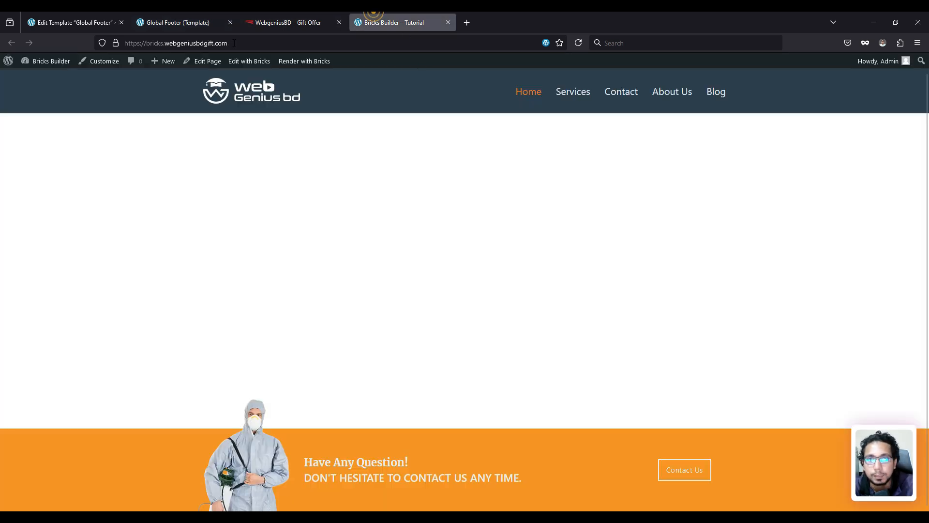
pyautogui.click(577, 43)
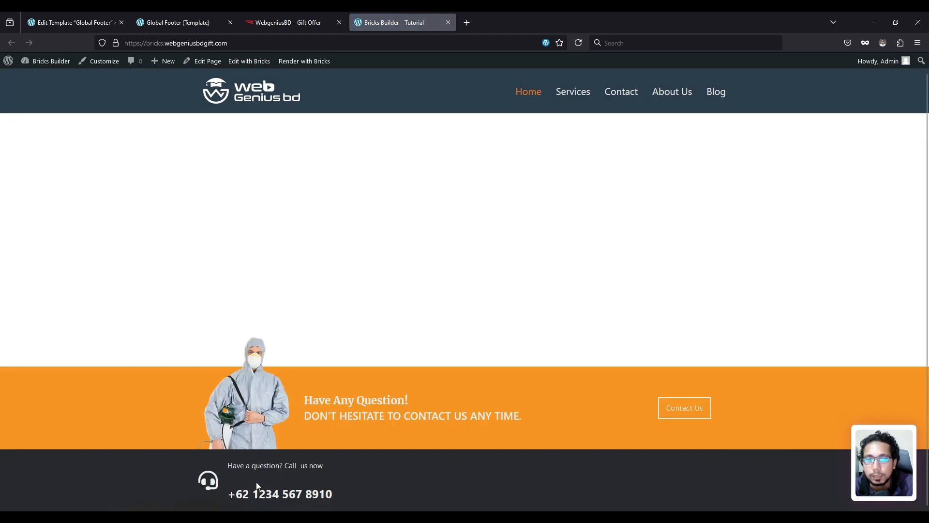
# - Inspect the first contact box on the live page and examine the CSS rules of its phone number h4
pyautogui.rightClick(257, 485)
pyautogui.click(277, 448)
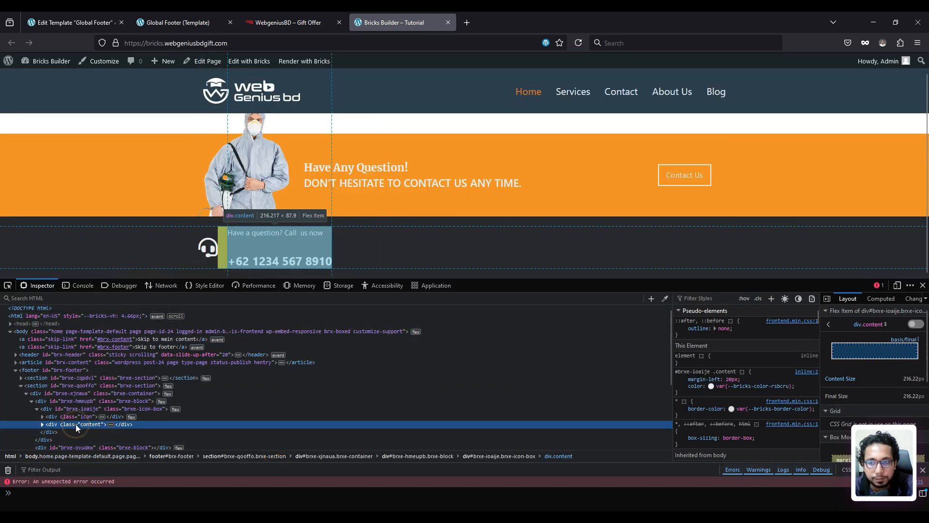
pyautogui.click(112, 424)
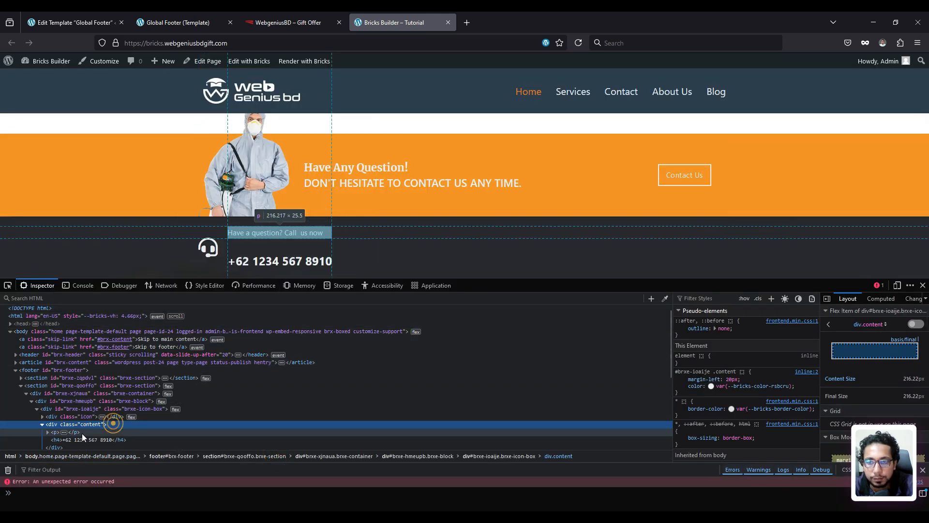
pyautogui.click(75, 439)
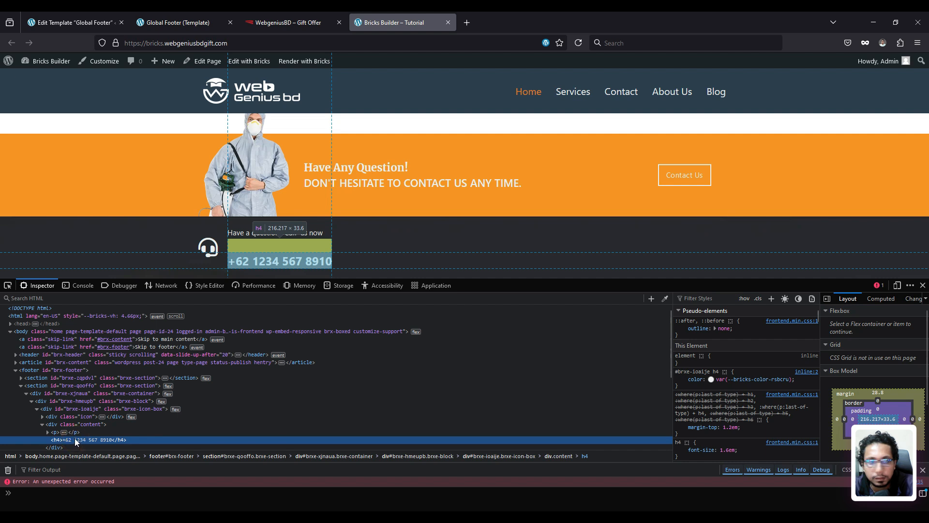
# - Switch the phone number h4's margin-top rule off and on to examine its effect on the line spacing
pyautogui.click(680, 428)
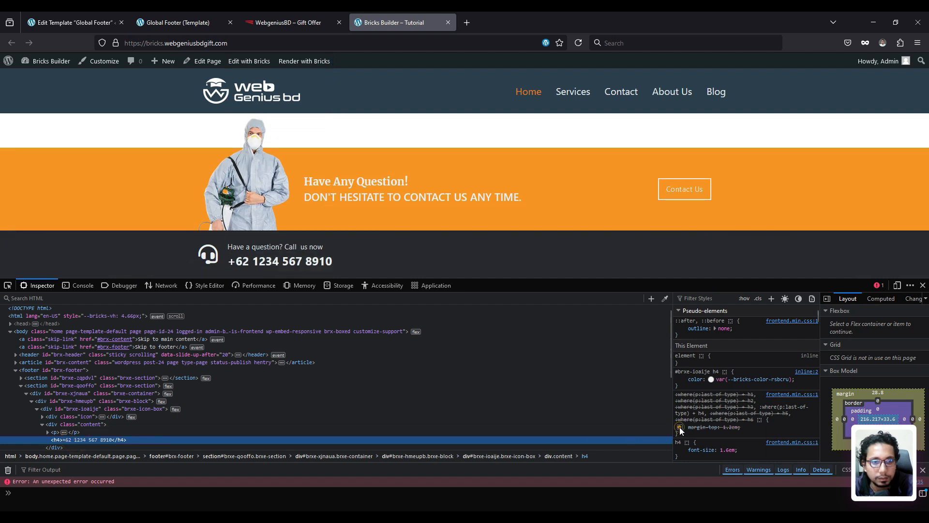
pyautogui.click(680, 428)
pyautogui.click(680, 427)
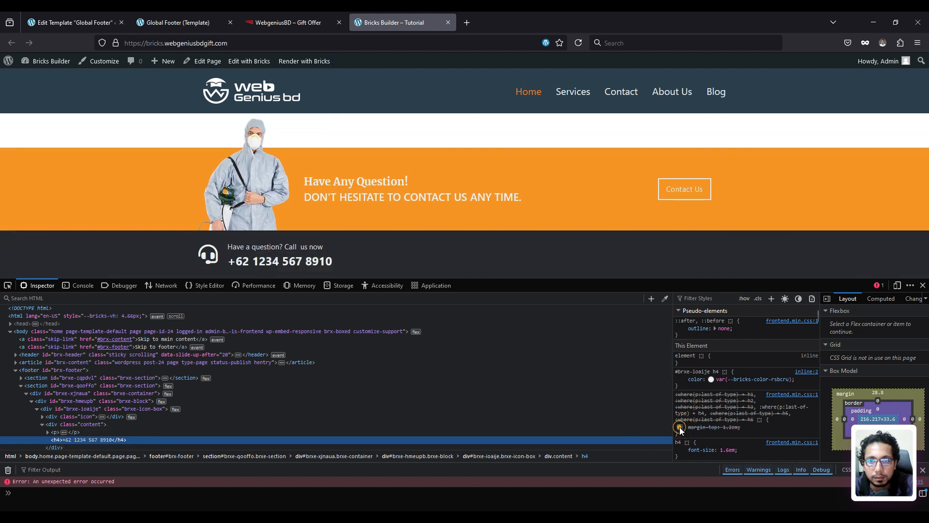
pyautogui.click(680, 426)
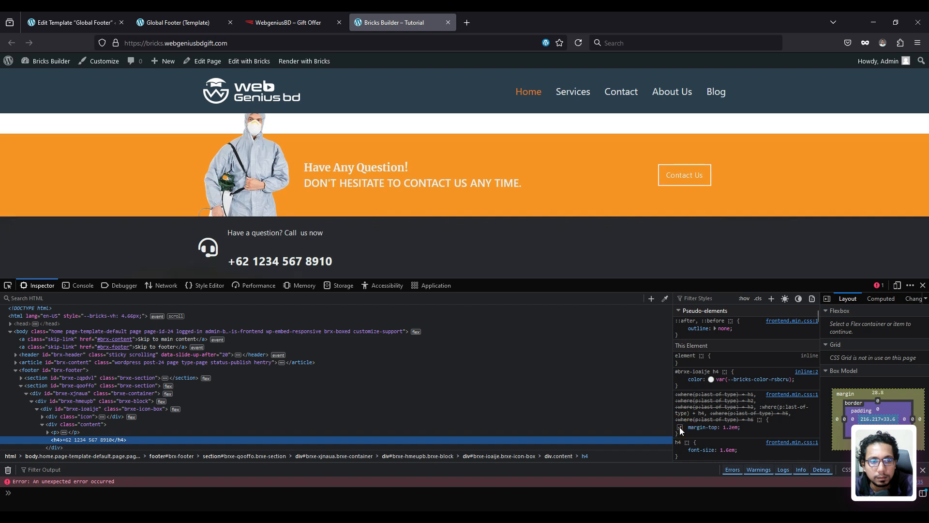
pyautogui.click(680, 427)
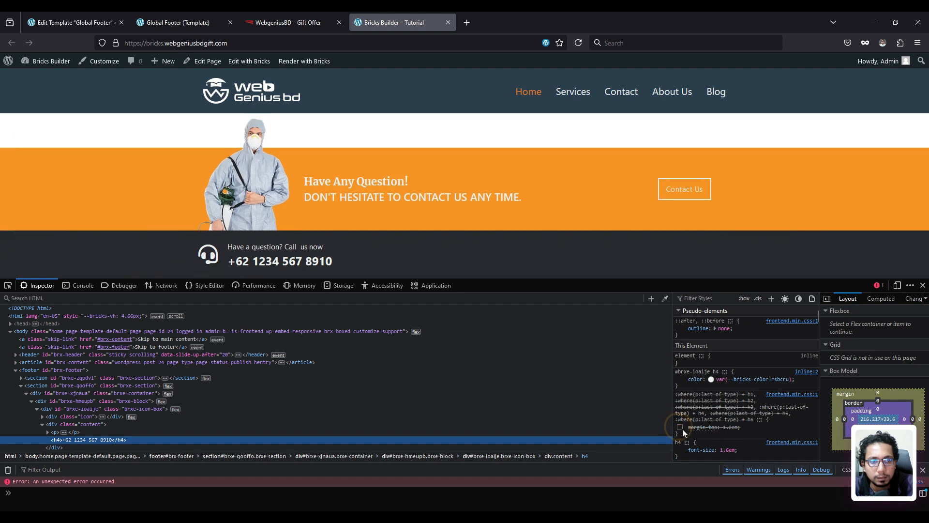
pyautogui.click(680, 428)
pyautogui.click(725, 427)
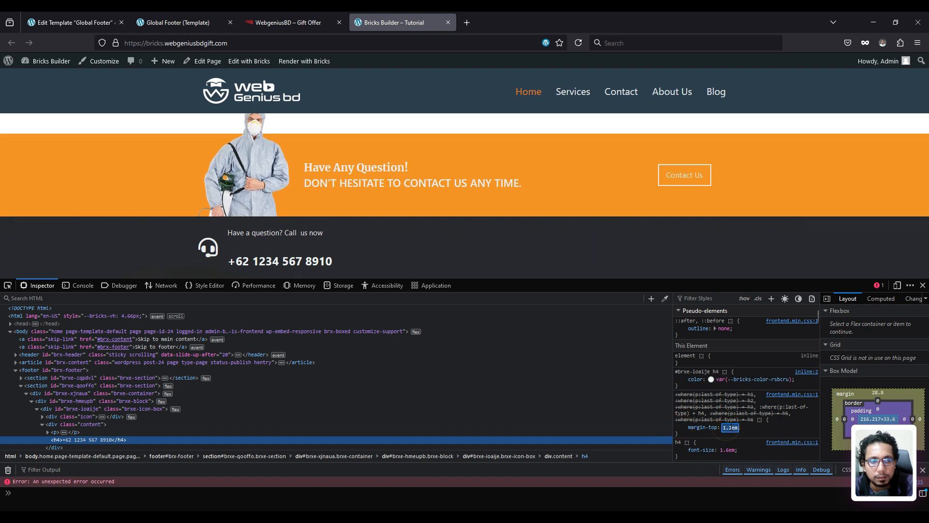
# - On the reference website, inspect the first contact box's phone number h3 and examine its CSS rules
pyautogui.click(283, 15)
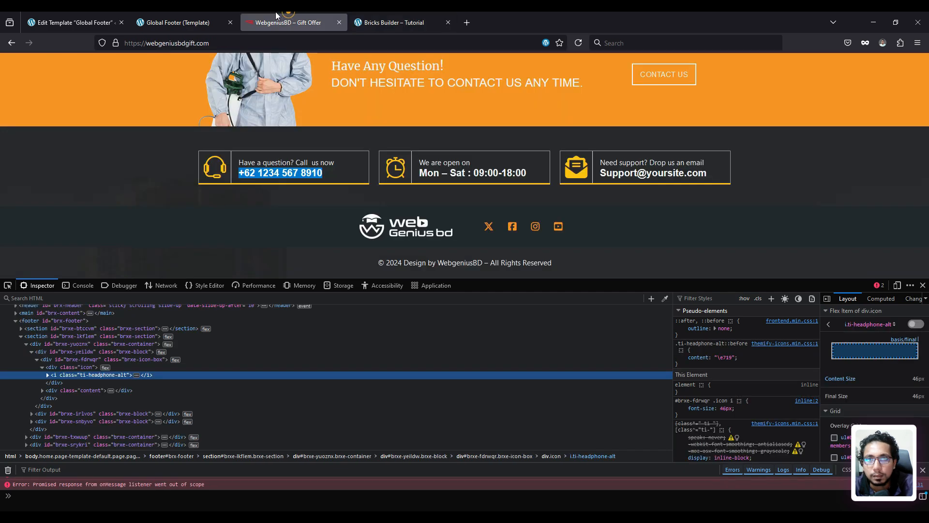
pyautogui.click(75, 390)
pyautogui.click(110, 391)
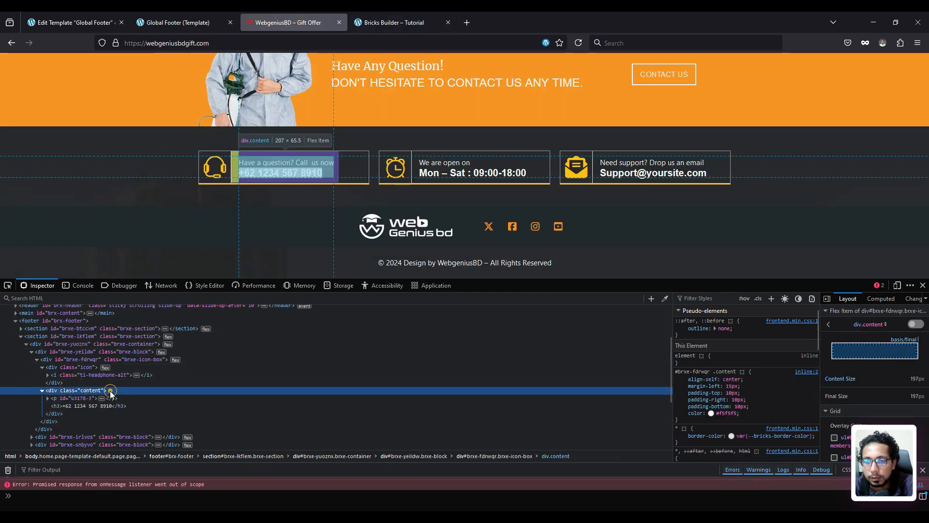
pyautogui.click(87, 405)
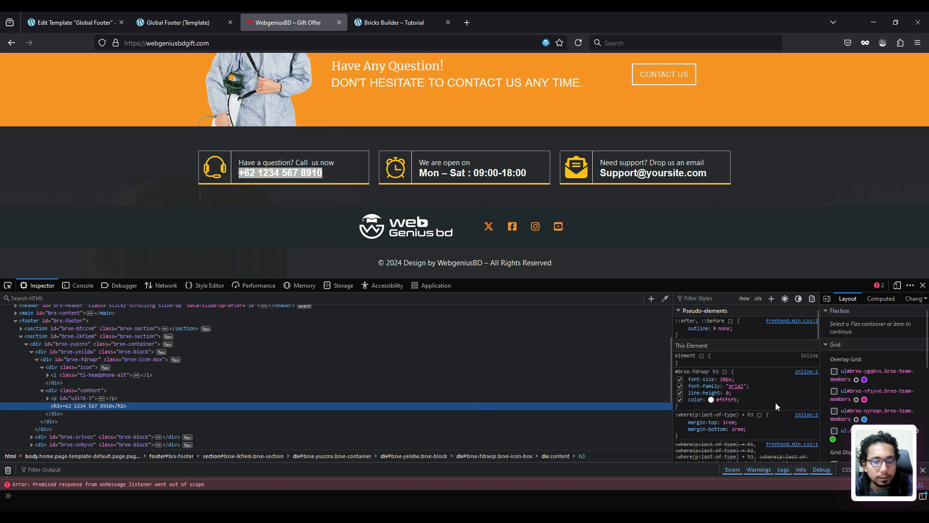
pyautogui.scroll(-2, 743, 393)
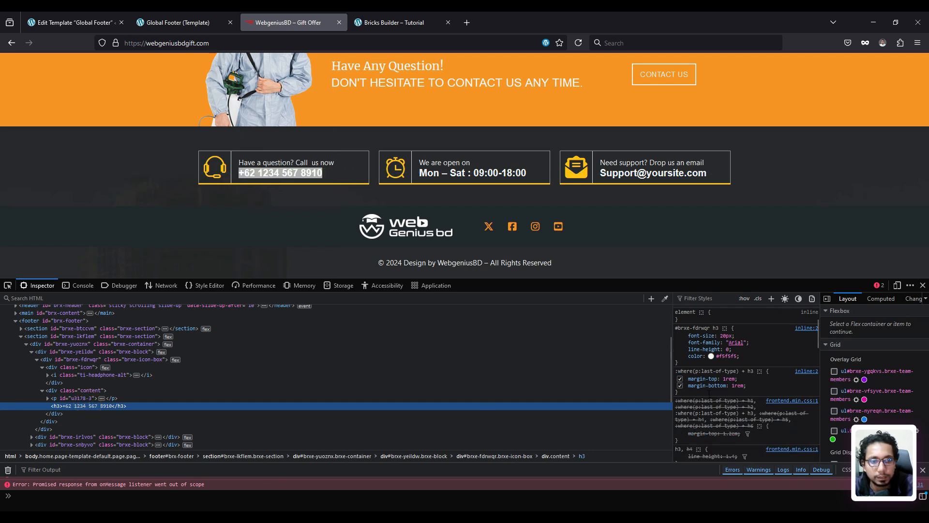
# - Switch the reference h3's margin-top rule off and on to compare the spacing between its two text lines
pyautogui.click(679, 379)
pyautogui.click(679, 379)
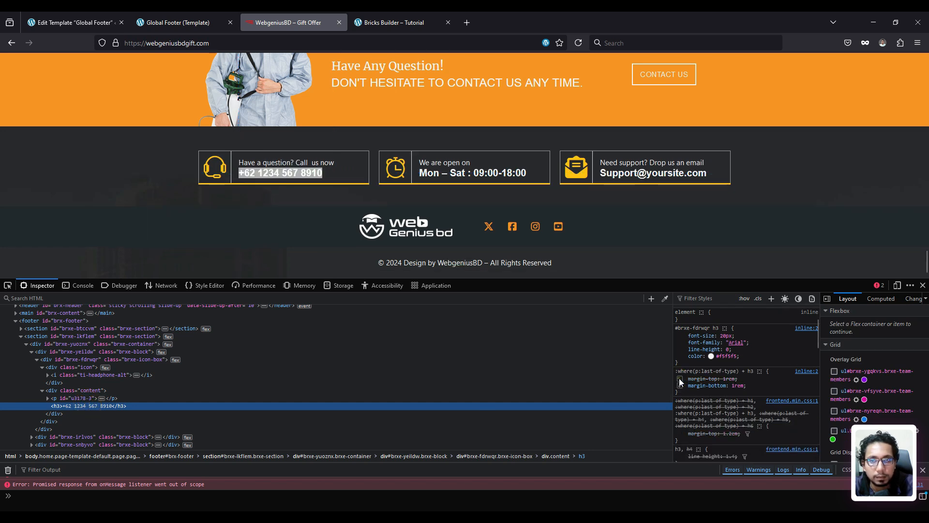
pyautogui.click(679, 380)
pyautogui.click(680, 380)
pyautogui.click(679, 379)
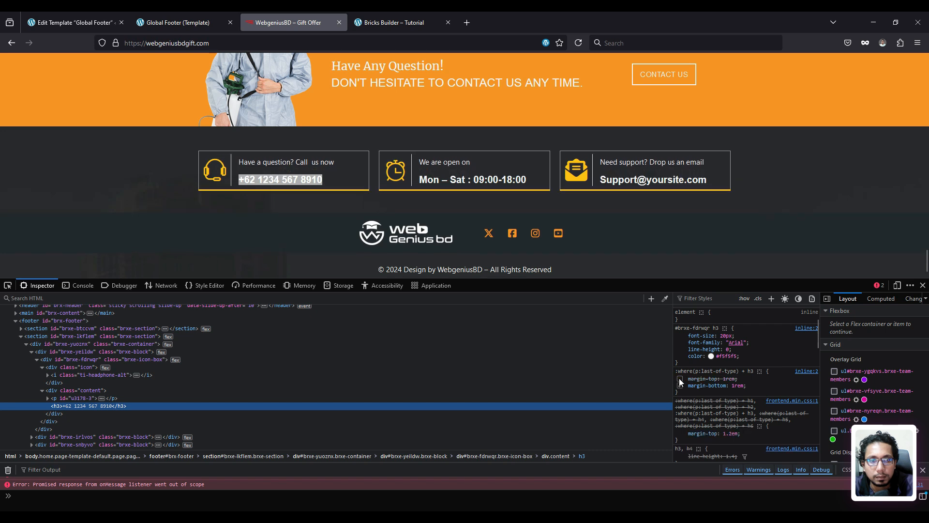
pyautogui.click(679, 378)
pyautogui.click(679, 379)
pyautogui.click(679, 379)
pyautogui.click(679, 378)
pyautogui.click(679, 379)
pyautogui.click(679, 379)
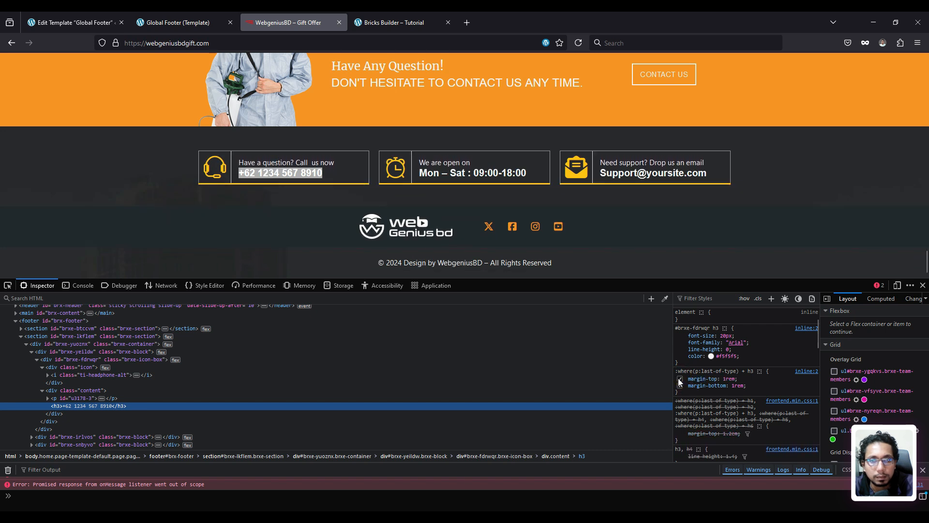
# - Return to the live tutorial page and compare the phone number h4 with its margin-top rule disabled and enabled
pyautogui.click(190, 18)
pyautogui.click(355, 14)
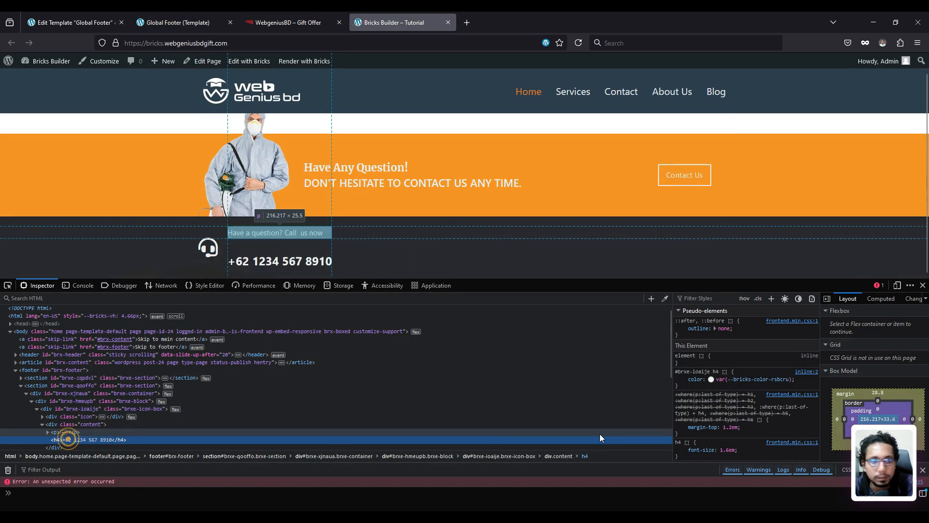
pyautogui.click(679, 427)
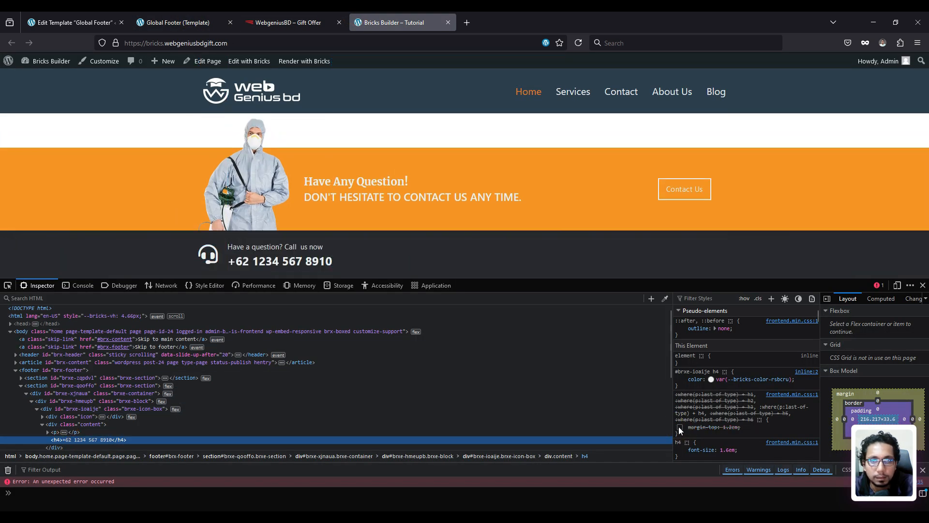
pyautogui.click(679, 428)
pyautogui.click(679, 428)
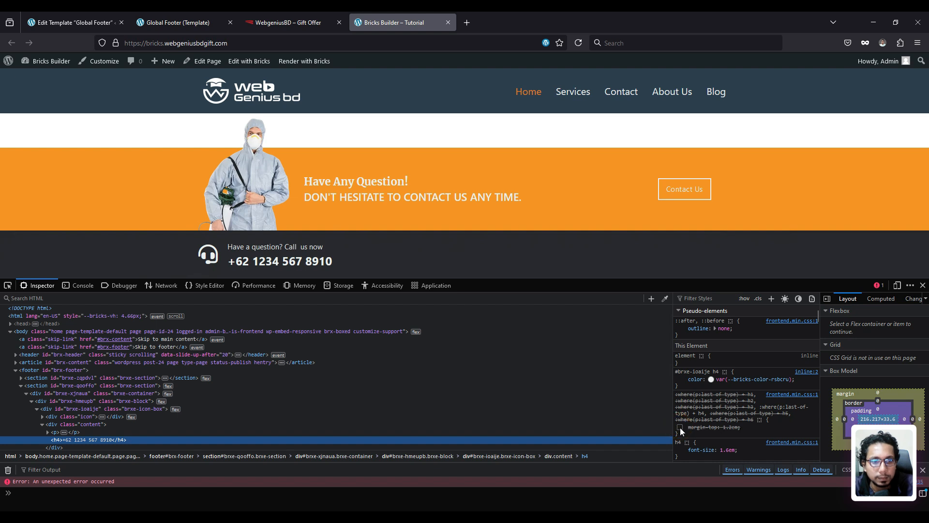
pyautogui.click(679, 428)
# - Try a margin-top of 1 rem on the phone number h4 in the page inspector
pyautogui.click(737, 428)
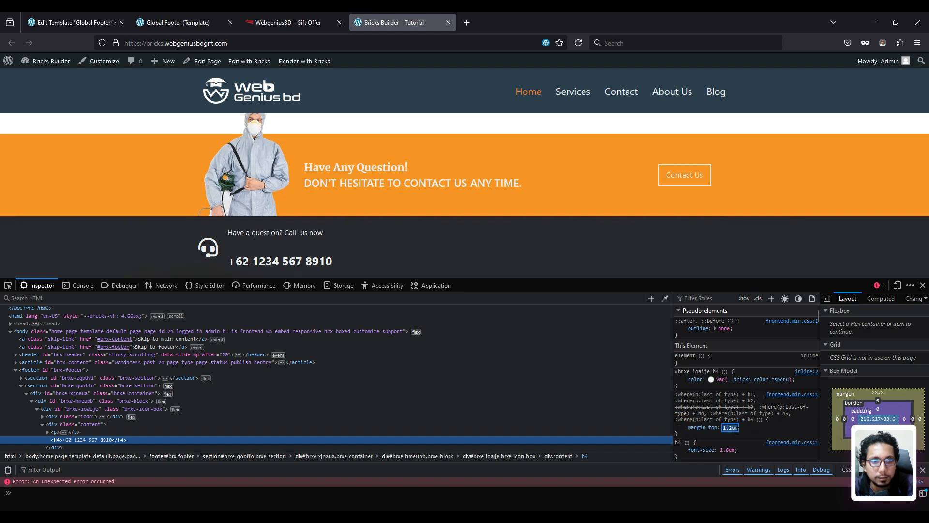
pyautogui.click(731, 427)
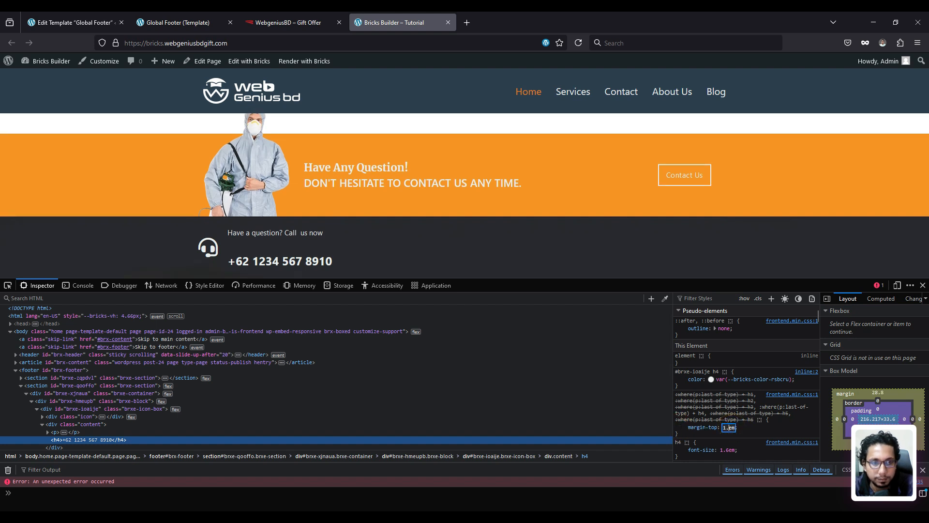
pyautogui.press('BackSpace')
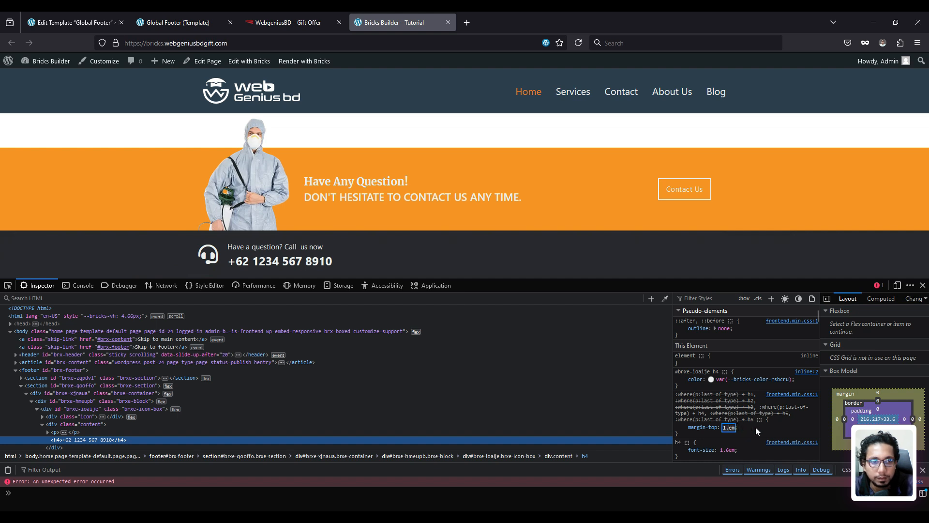
pyautogui.press('BackSpace')
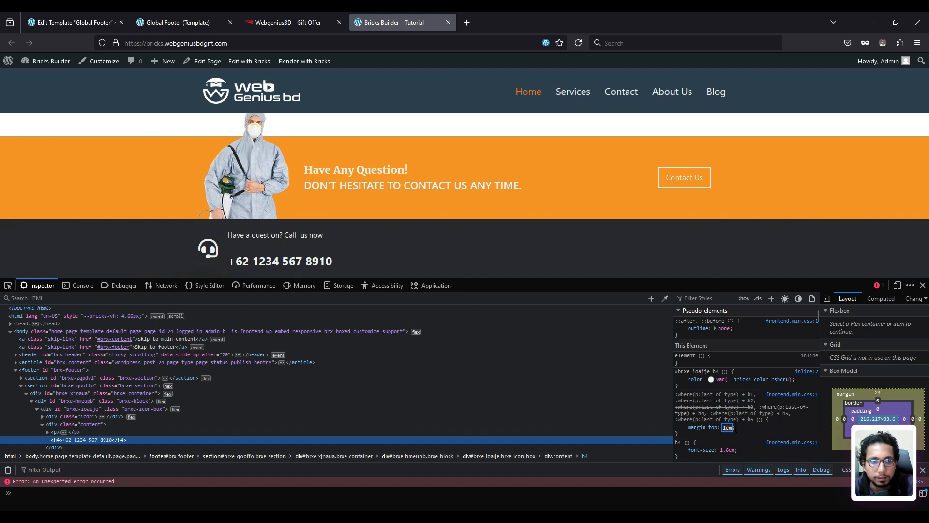
pyautogui.write('r')
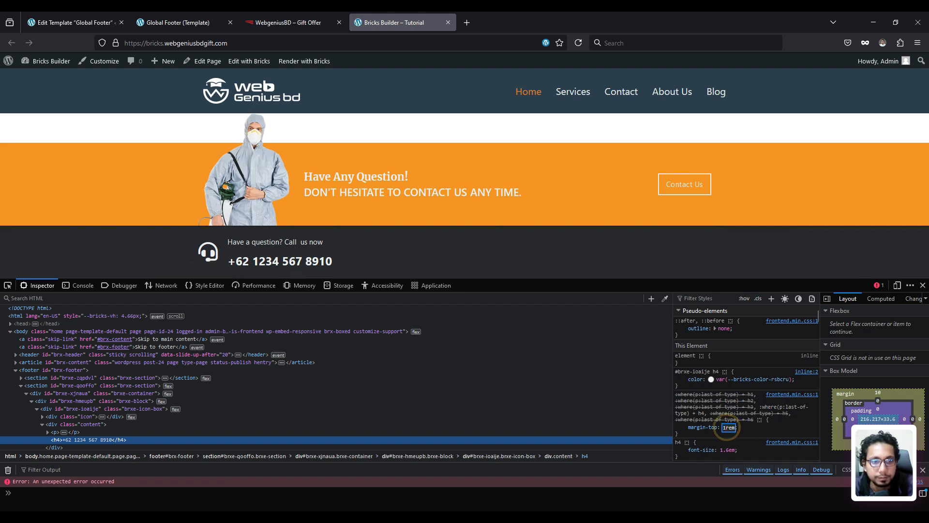
pyautogui.press('Return')
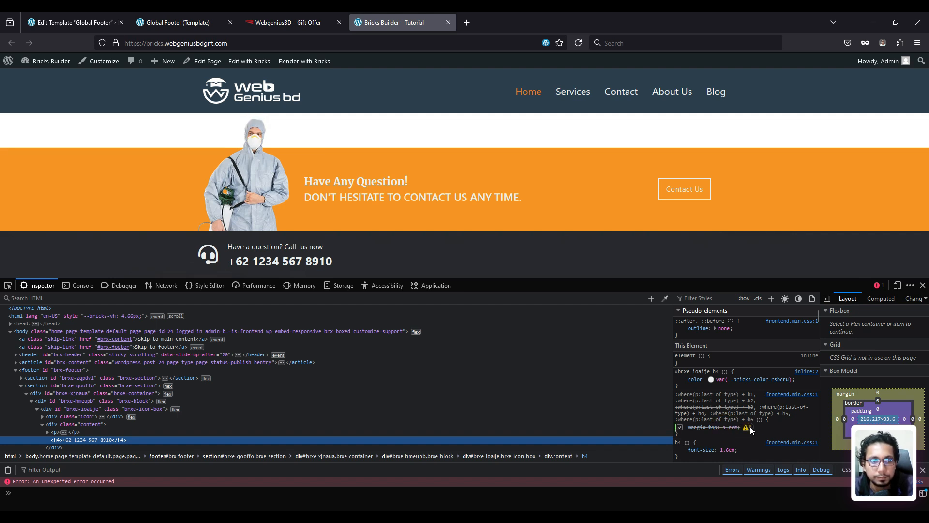
# - Set the phone number h4's margin-top to 0 in the page inspector
pyautogui.click(749, 427)
pyautogui.click(725, 428)
pyautogui.write('0')
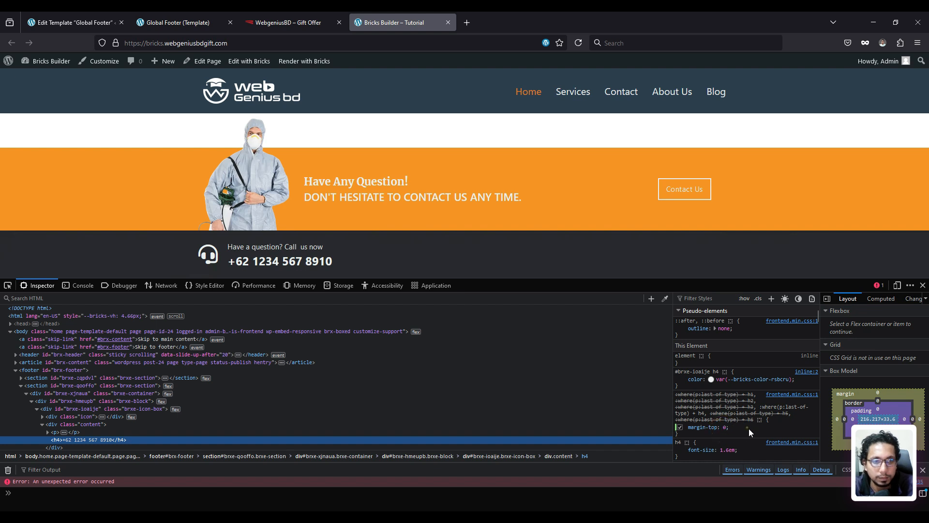
pyautogui.click(748, 429)
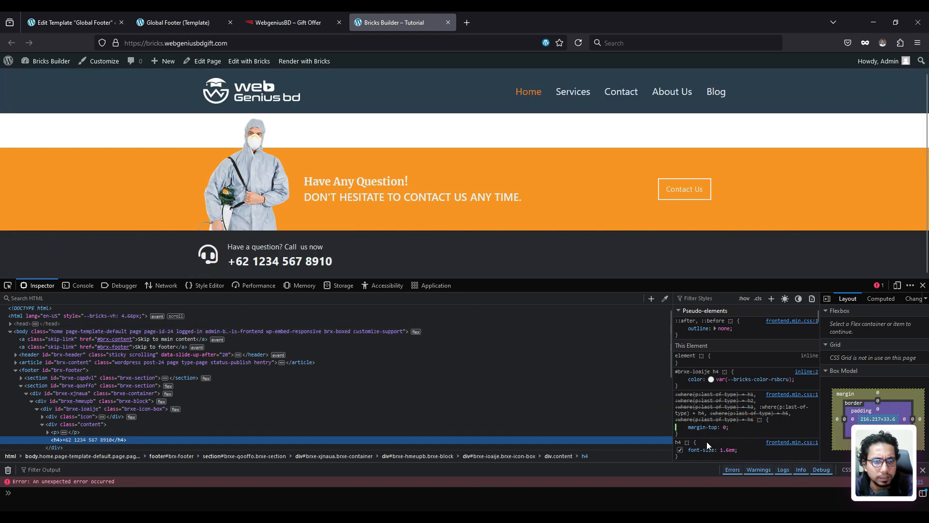
# - Copy the phone number h4's whole edited margin-top rule from the page inspector and switch to the Global Footer template editor
pyautogui.rightClick(704, 426)
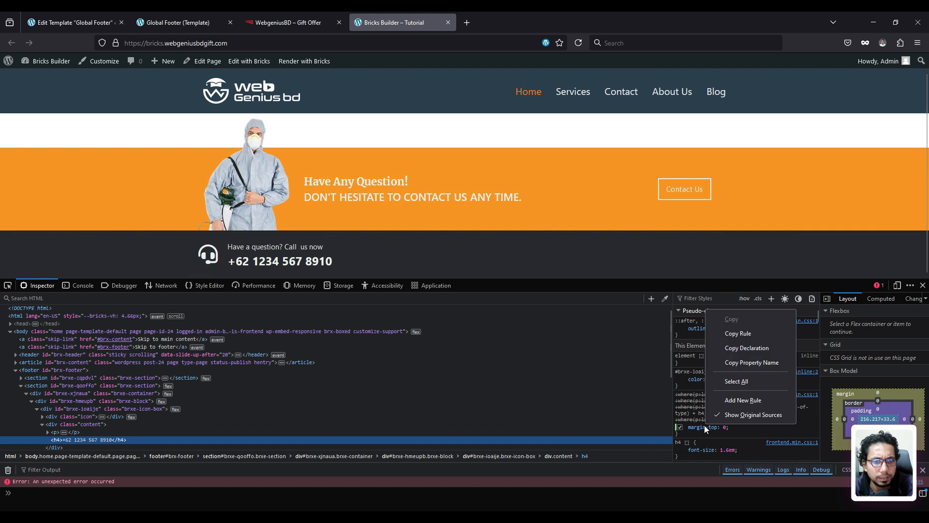
pyautogui.click(759, 332)
pyautogui.click(164, 20)
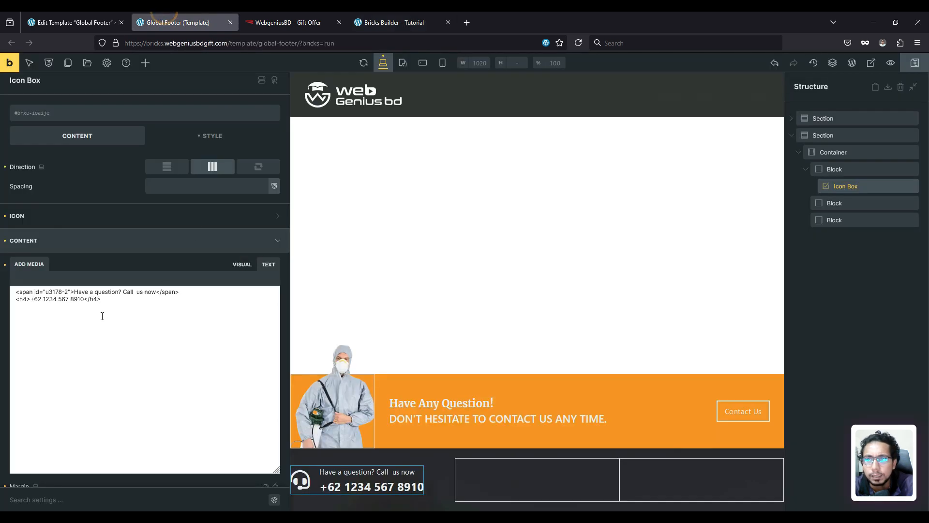
# - Paste the copied :where(p:last-of-type) heading rule with margin-top: 0 into the icon box's custom CSS and save the template
pyautogui.scroll(-4, 100, 281)
pyautogui.scroll(6, 69, 471)
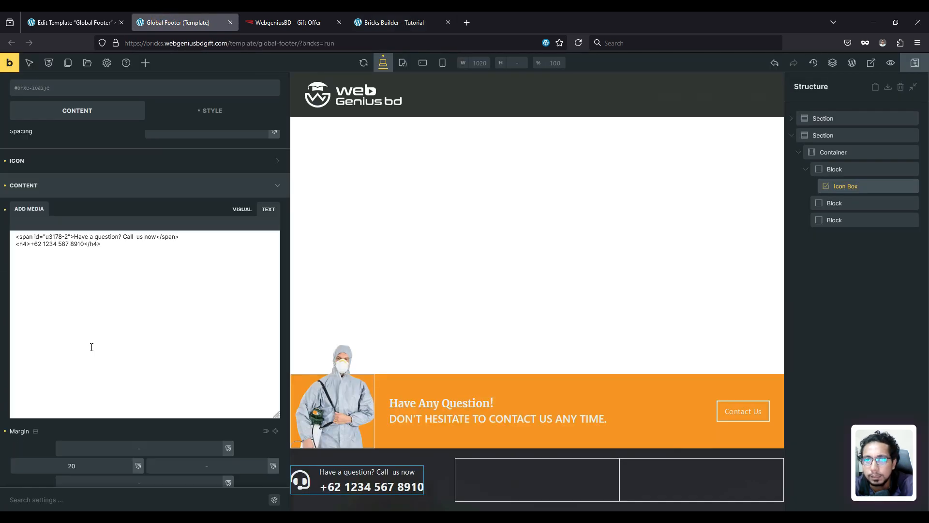
pyautogui.click(201, 141)
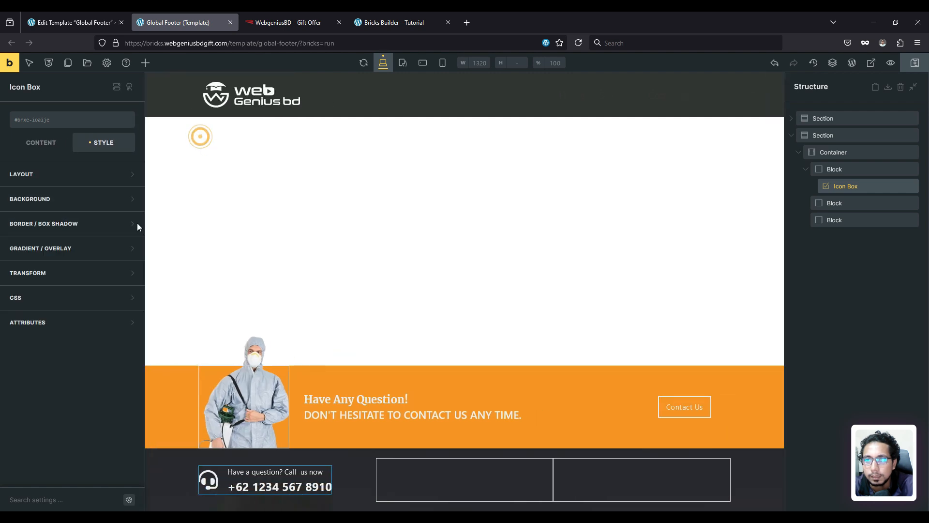
pyautogui.click(54, 302)
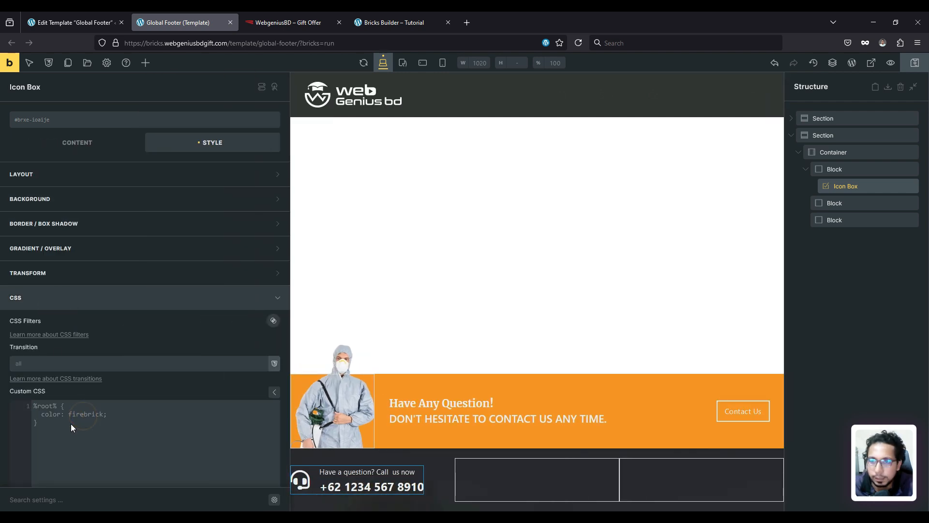
pyautogui.write(':where(p:last-of-type) + h1, :where(p:last-of-type) + h2, :where(p:last-of-type) + h3, :where(p:last-of-type) + h4, :where(p:last-of-type) + h5, :where(p:last-of-type) + h6 {   margin-top: 0; }')
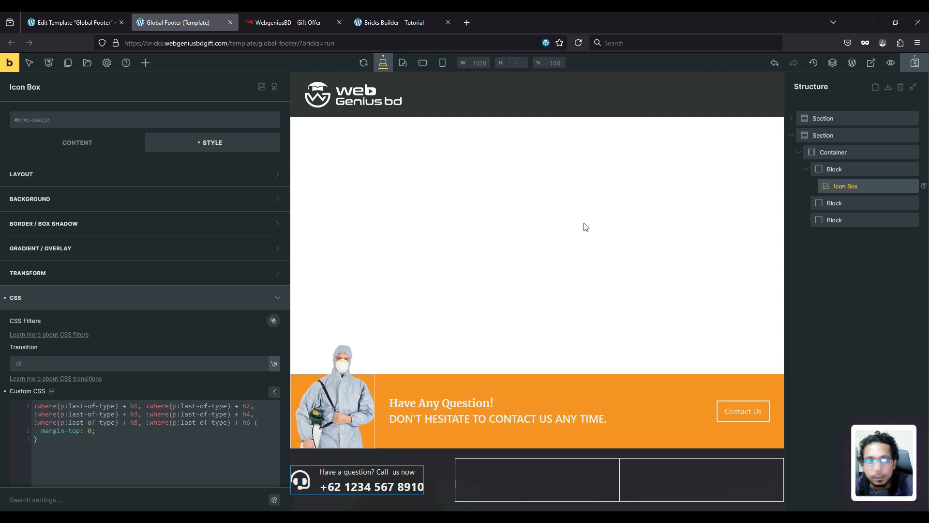
pyautogui.click(915, 62)
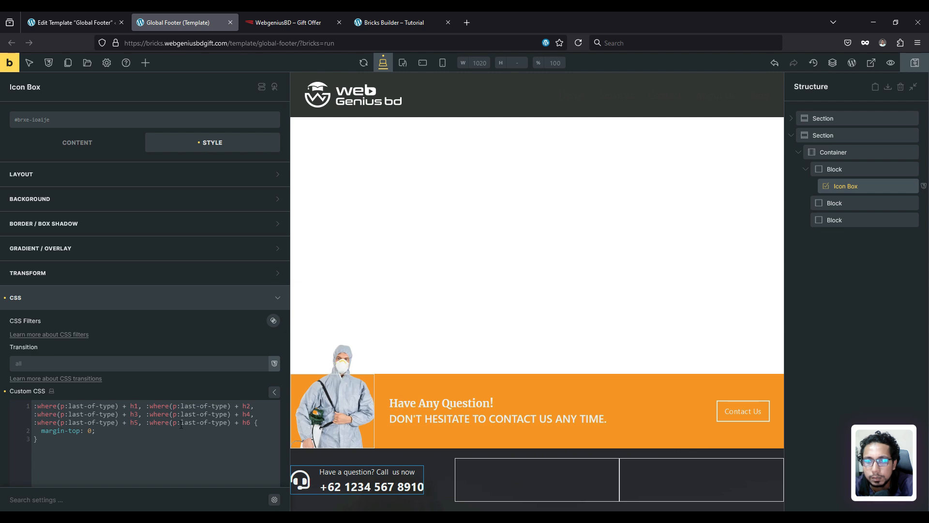
# - Check the heading on the reference and live pages, and select the h5 and h6 selectors in the icon box's custom CSS rule
pyautogui.click(289, 23)
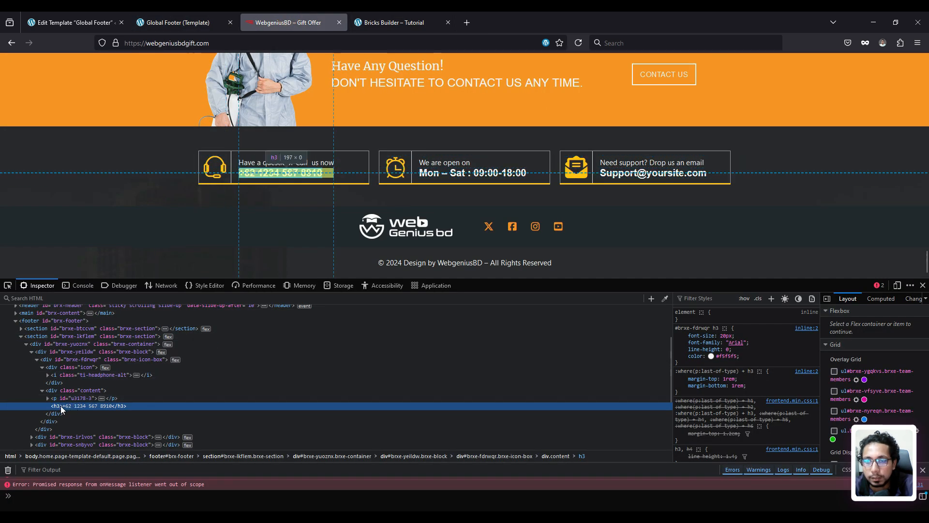
pyautogui.click(398, 15)
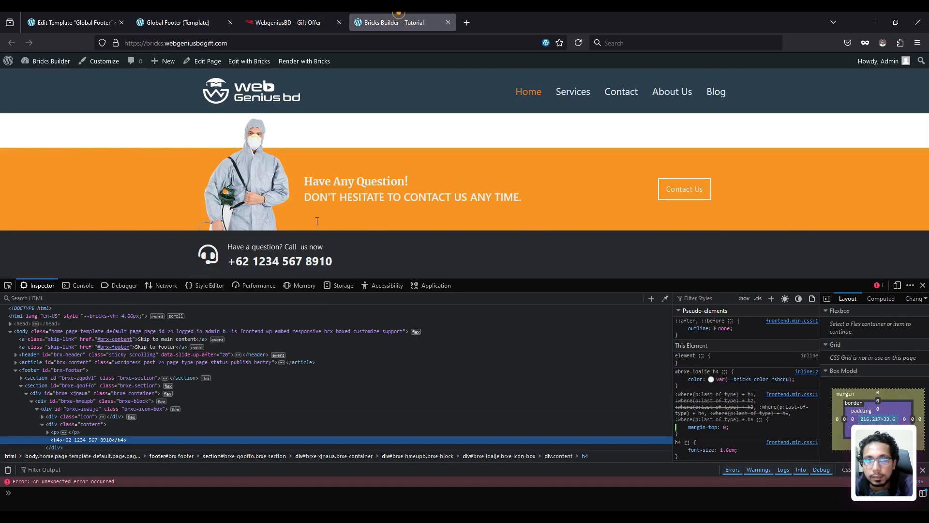
pyautogui.click(177, 15)
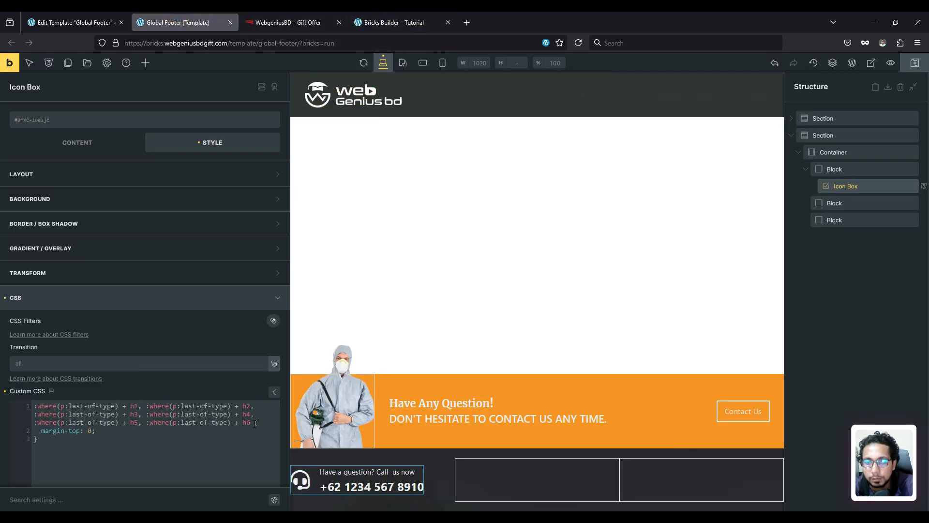
pyautogui.moveTo(255, 423); pyautogui.dragTo(38, 423)
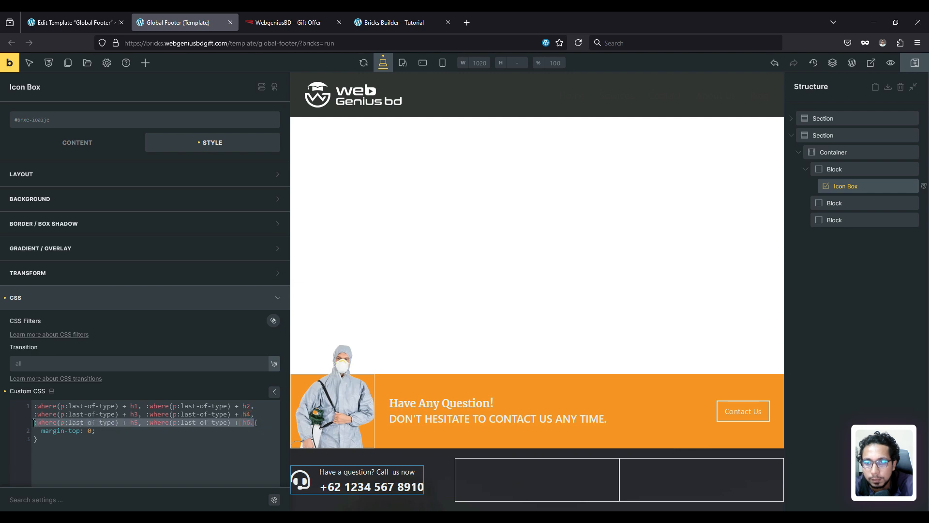
# - Trim the icon box's custom CSS selectors to only ":where(p:last-of-type) + h4" and save the template
pyautogui.press('BackSpace')
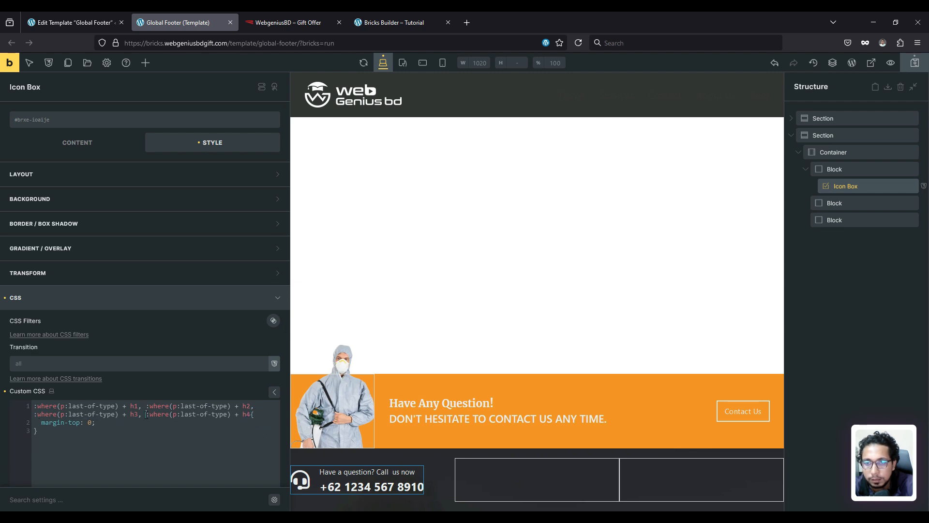
pyautogui.moveTo(146, 414); pyautogui.dragTo(34, 406)
pyautogui.press('BackSpace')
pyautogui.press('BackSpace')
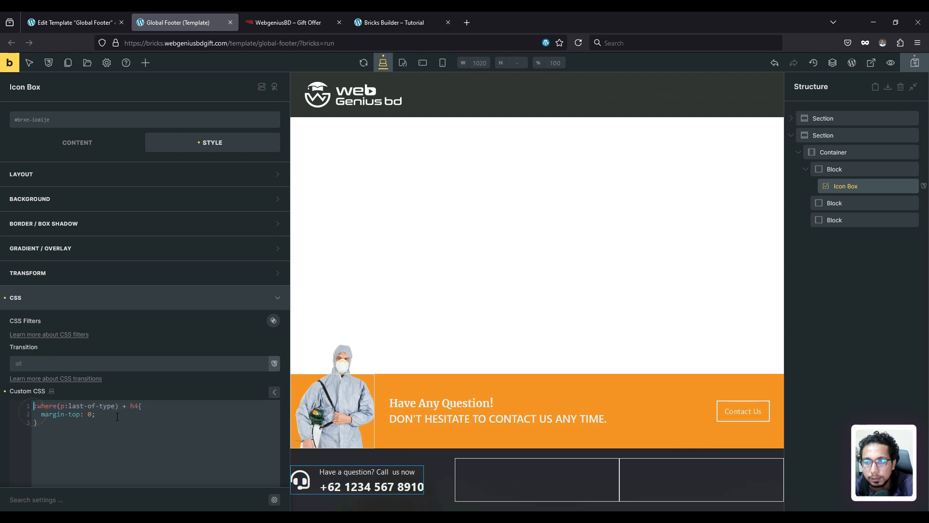
pyautogui.click(914, 63)
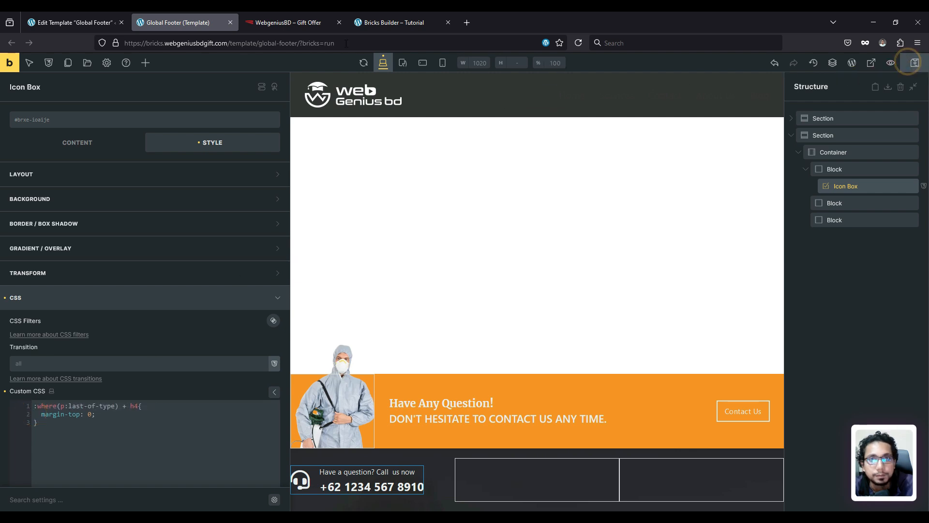
# - Reload the live Bricks Builder tutorial page with the developer tools closed to check the footer's icon box
pyautogui.click(413, 19)
pyautogui.click(923, 285)
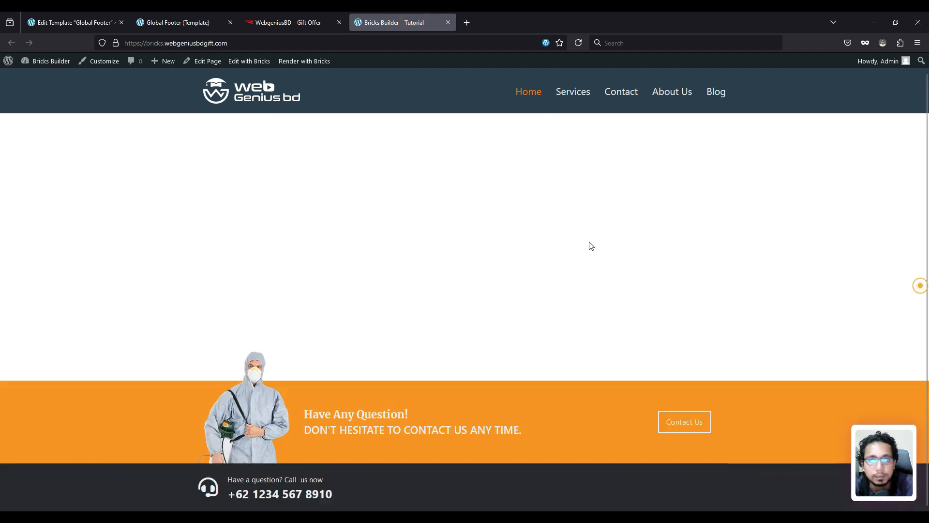
pyautogui.click(581, 43)
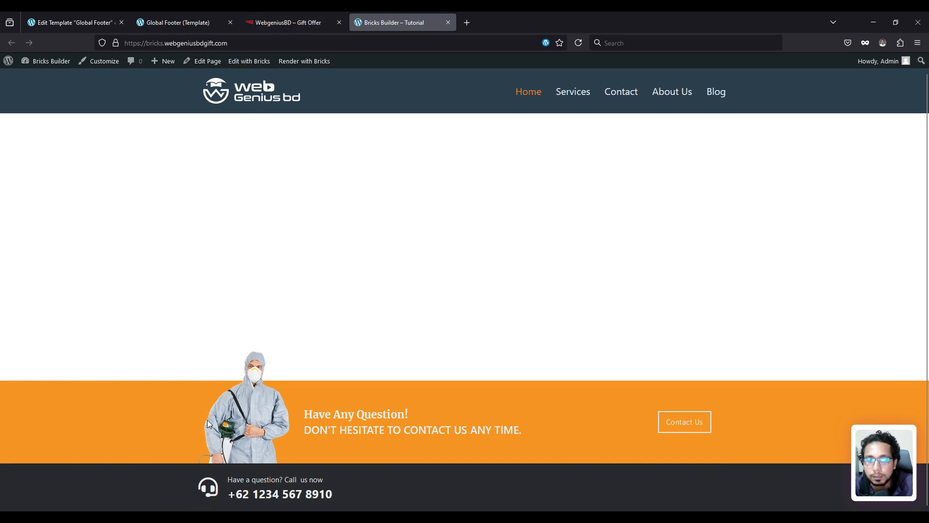
# - Close the developer tools on the WebgeniusBD reference site and examine the borders of its footer contact boxes
pyautogui.click(285, 19)
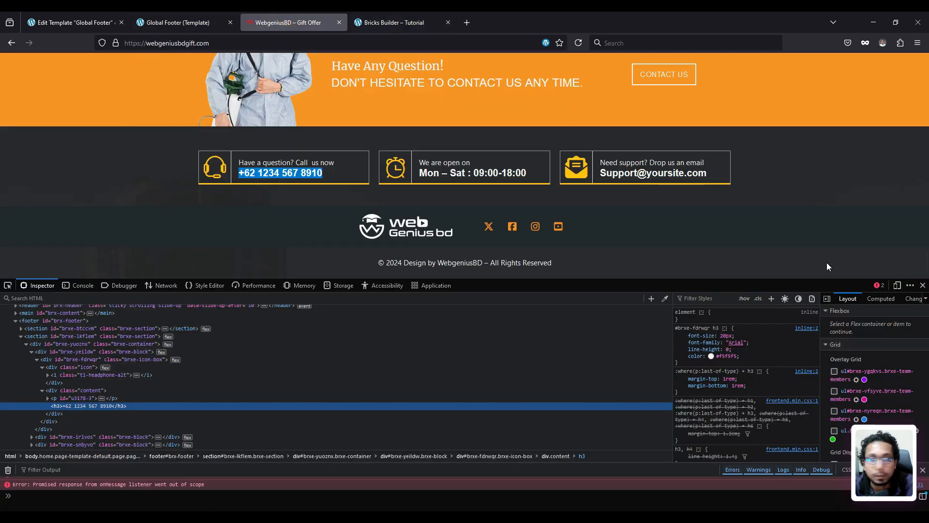
pyautogui.click(922, 286)
pyautogui.click(179, 22)
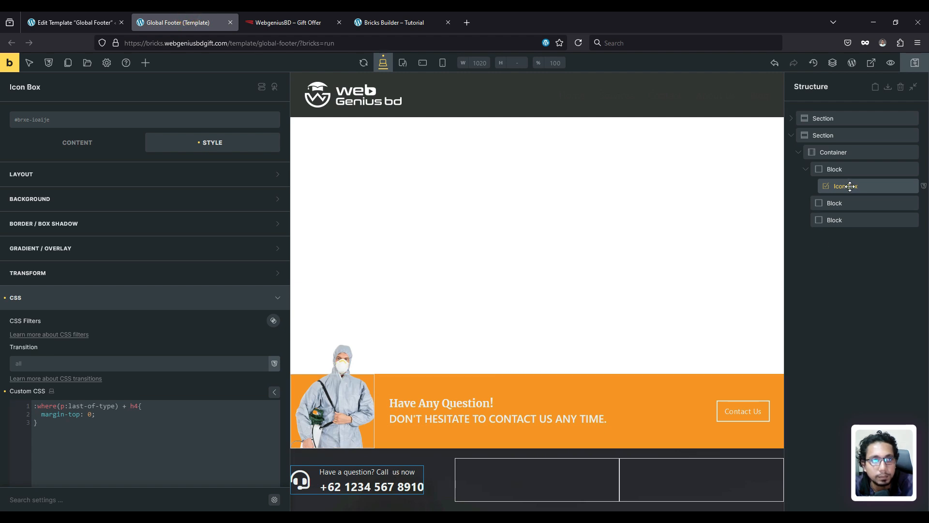
pyautogui.click(84, 142)
pyautogui.click(47, 247)
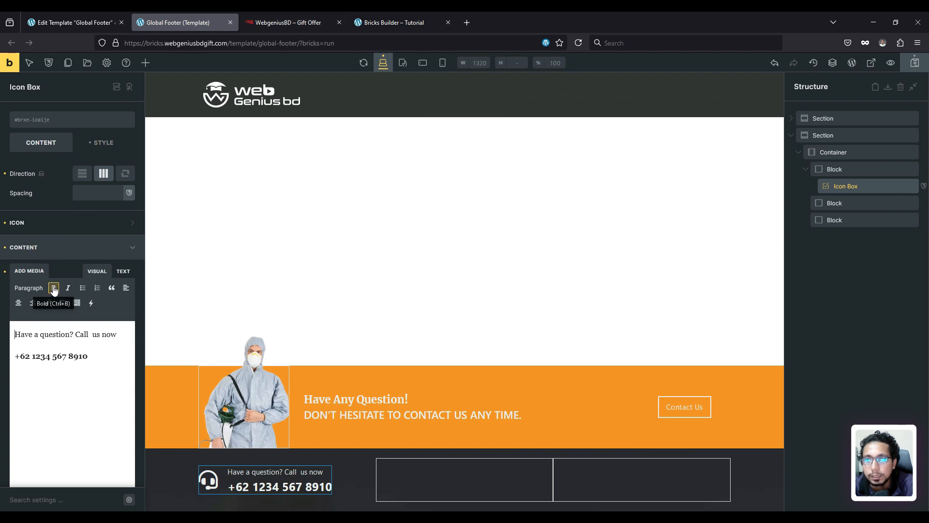
pyautogui.click(303, 19)
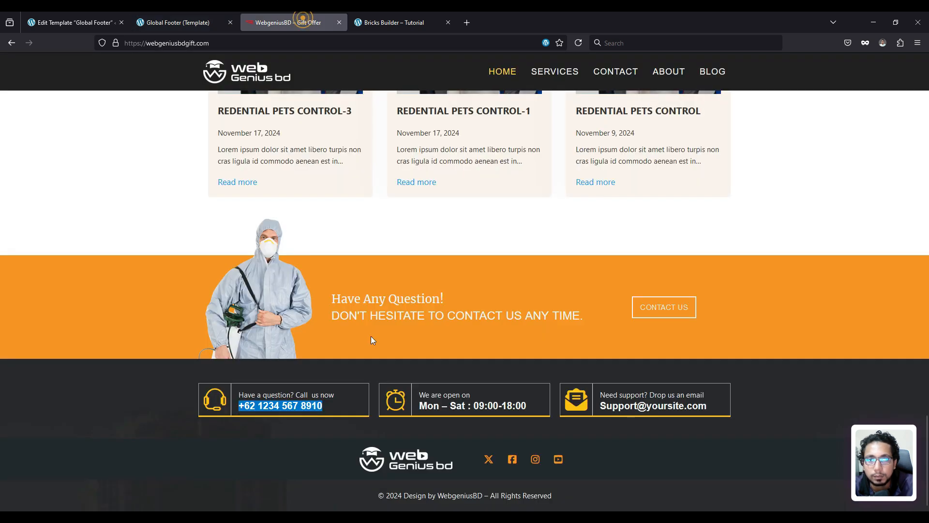
pyautogui.click(244, 387)
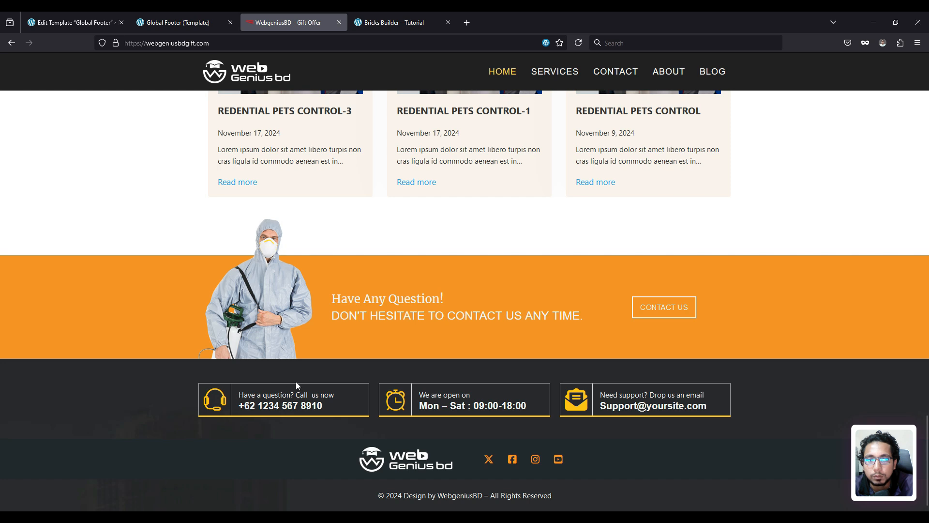
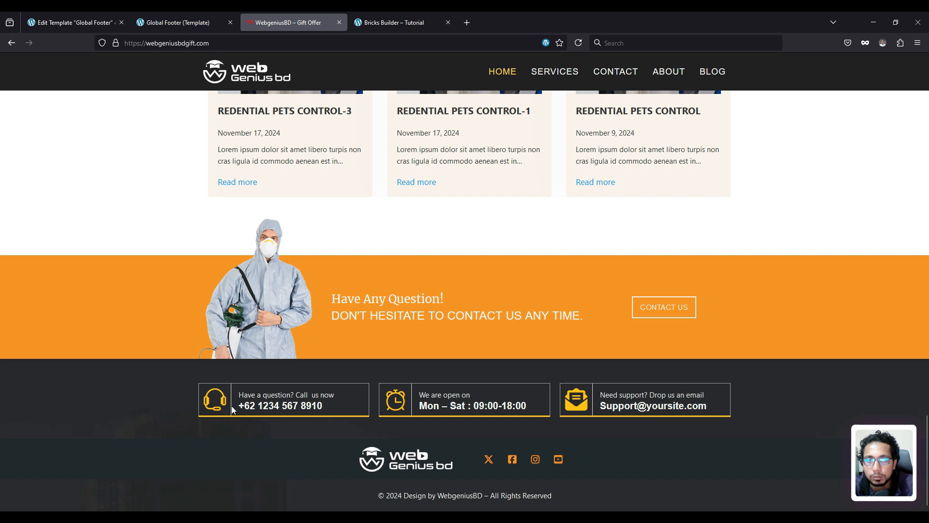
# - In the Global Footer template, set the right border width of the icon box's headset icon to 1
pyautogui.click(212, 16)
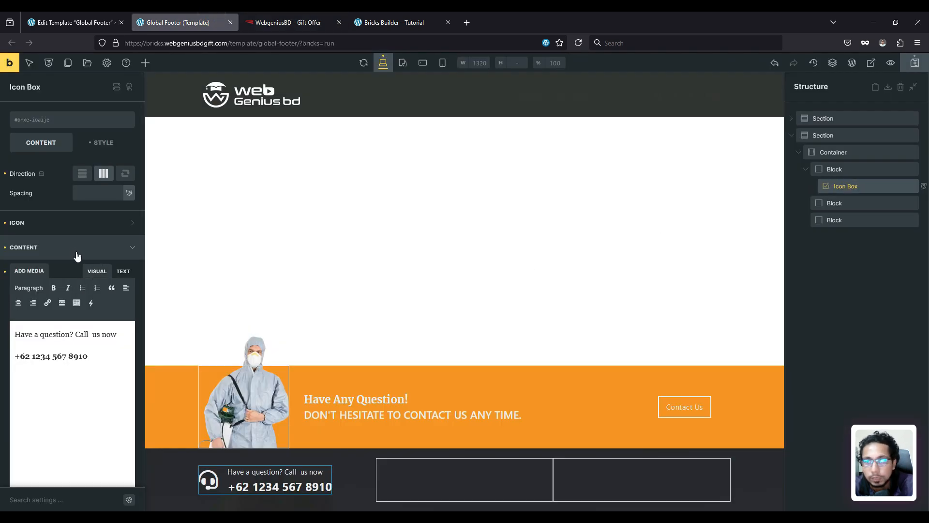
pyautogui.click(38, 224)
pyautogui.scroll(-2, 56, 378)
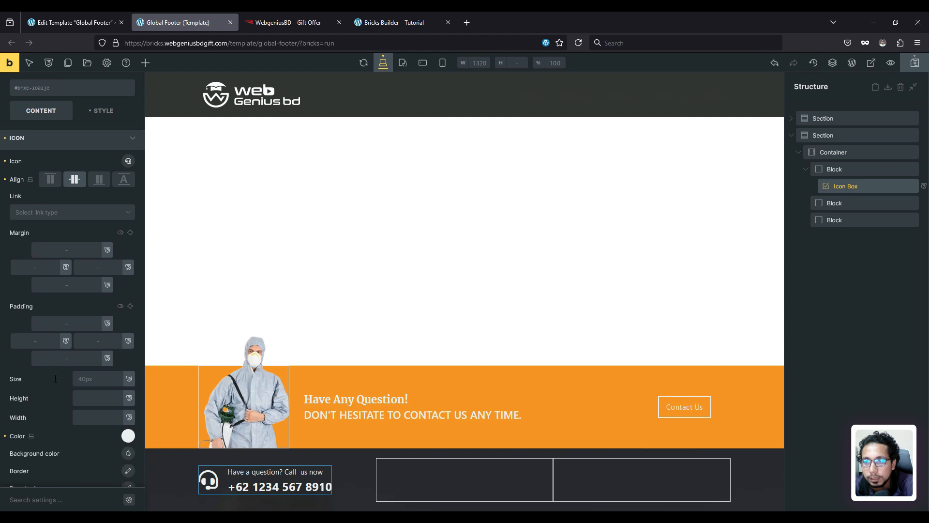
pyautogui.scroll(-1, 55, 378)
pyautogui.click(128, 418)
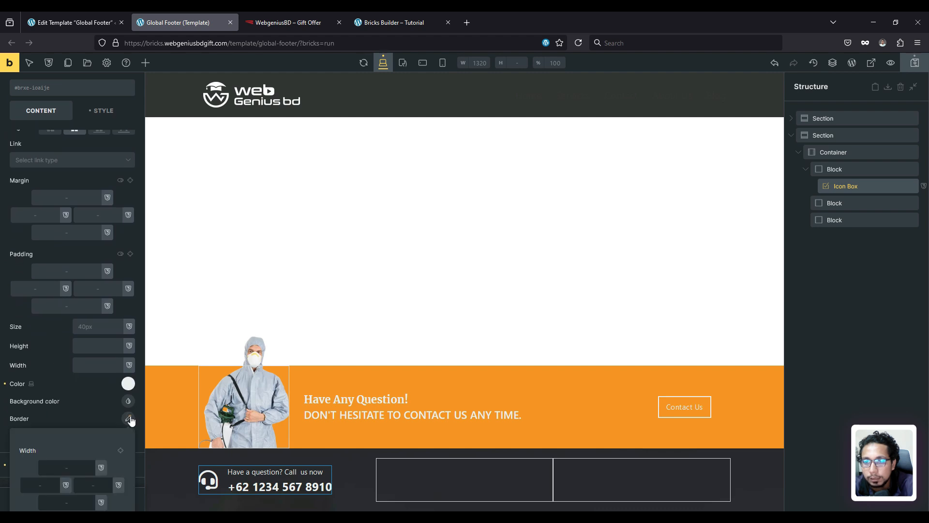
pyautogui.scroll(-2, 79, 431)
pyautogui.click(93, 357)
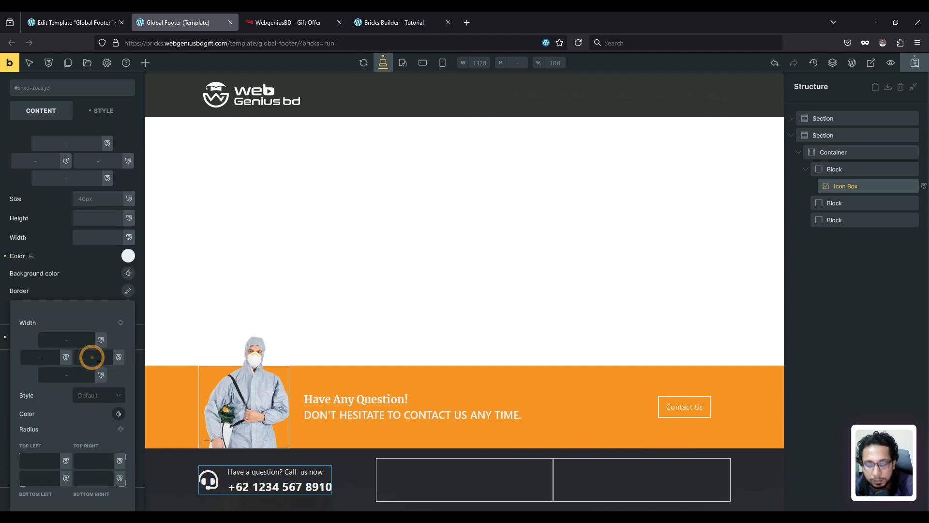
pyautogui.write('1')
# - Set the headset icon's border style to Solid and its colour to the off-white palette swatch
pyautogui.click(101, 399)
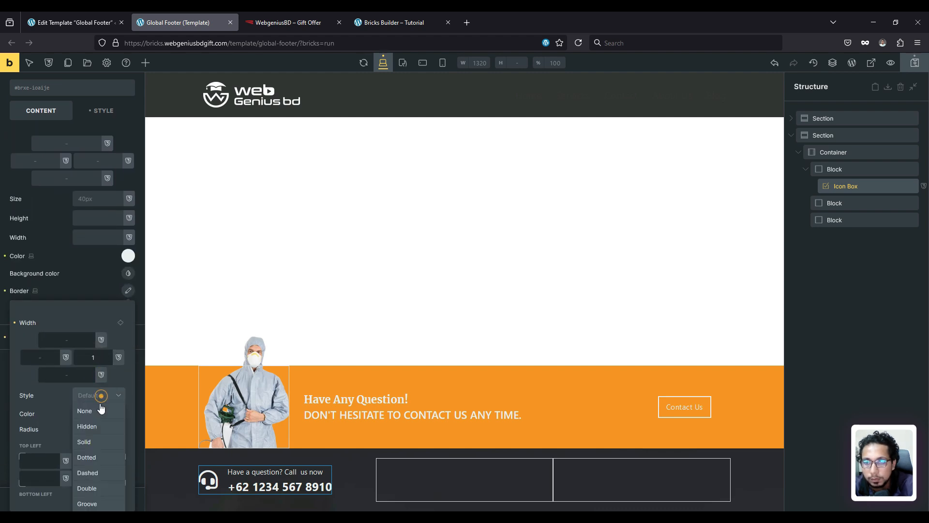
pyautogui.click(86, 440)
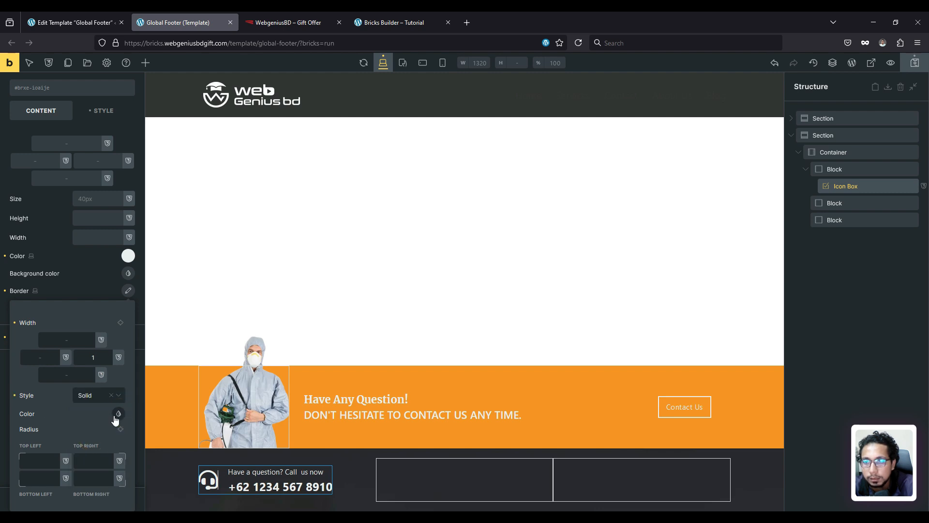
pyautogui.click(117, 414)
pyautogui.click(76, 436)
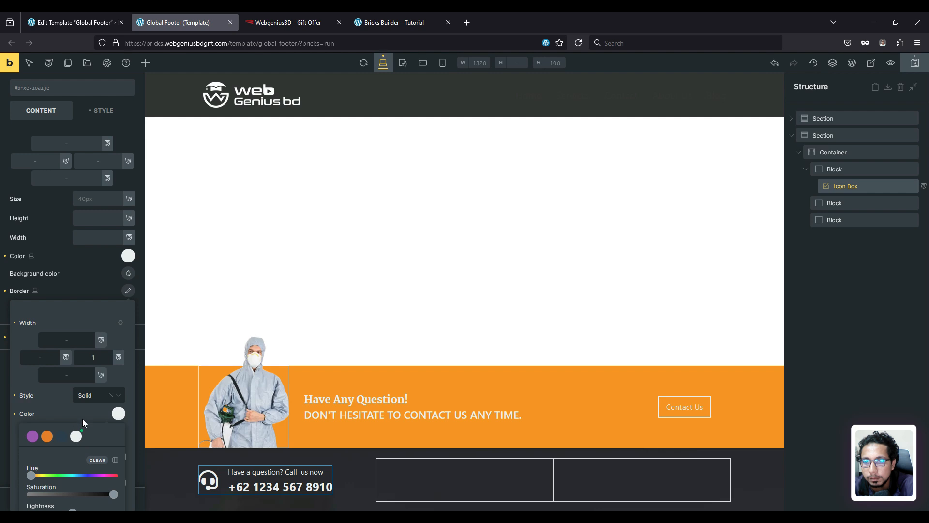
pyautogui.click(64, 413)
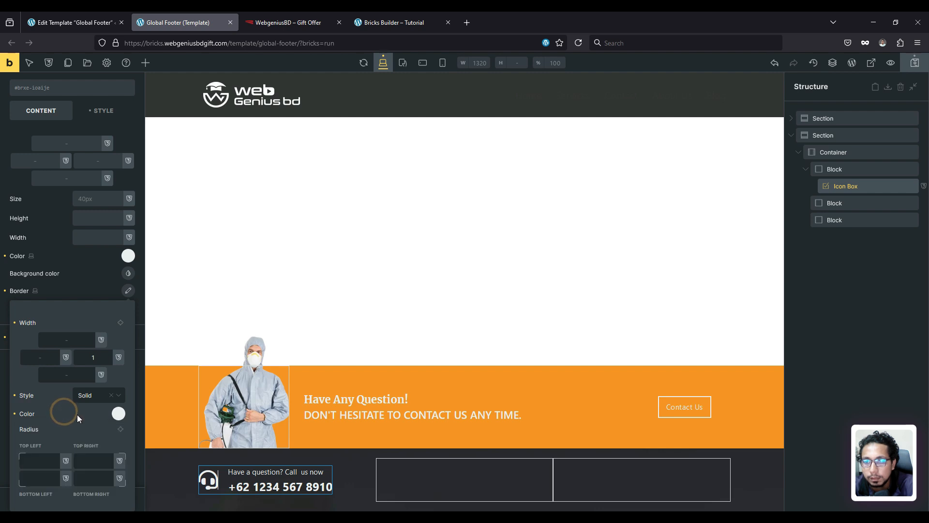
# - Link the headset icon's padding values and set the padding to 10 on all four sides
pyautogui.scroll(3, 68, 344)
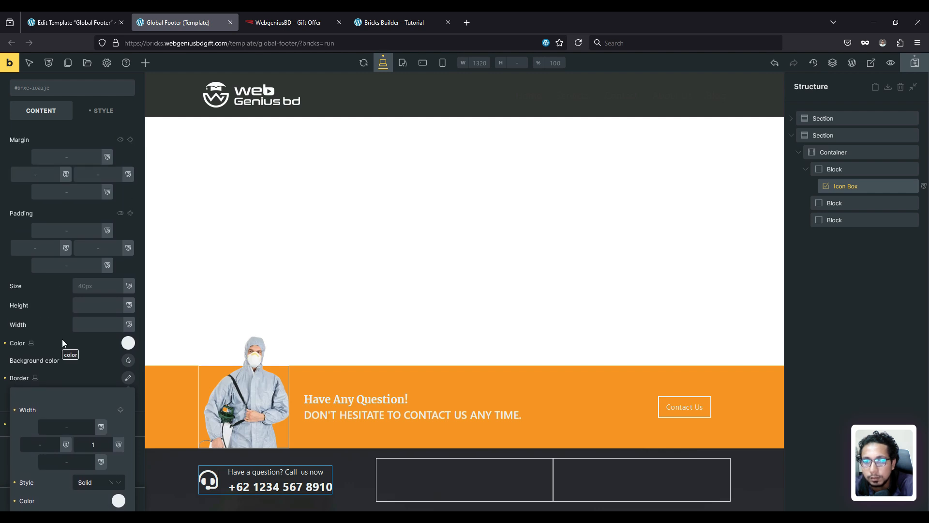
pyautogui.scroll(2, 61, 342)
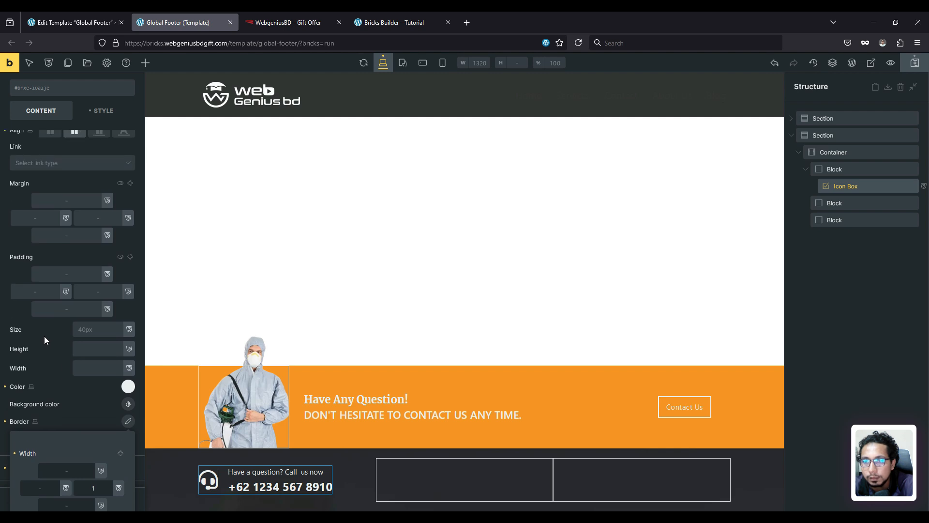
pyautogui.scroll(-4, 44, 336)
pyautogui.scroll(6, 43, 329)
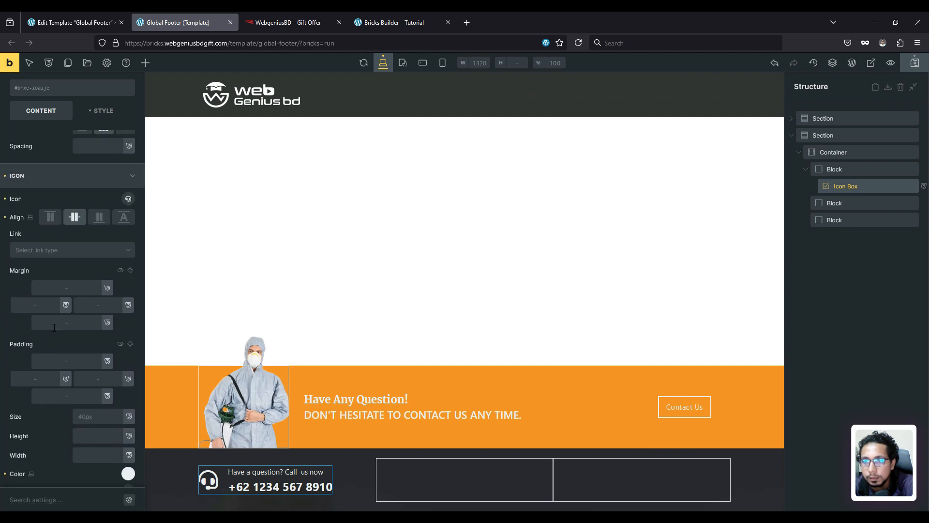
pyautogui.click(74, 362)
pyautogui.write('10')
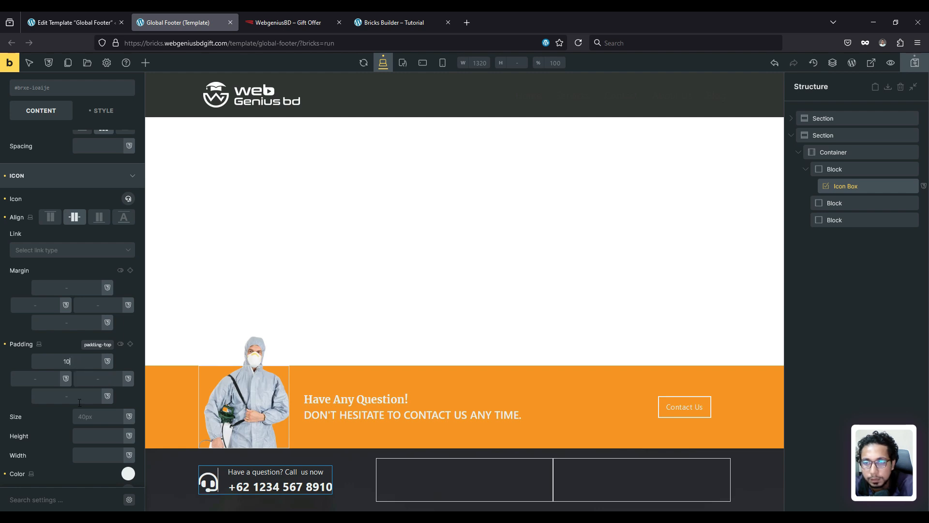
pyautogui.click(129, 344)
pyautogui.click(70, 398)
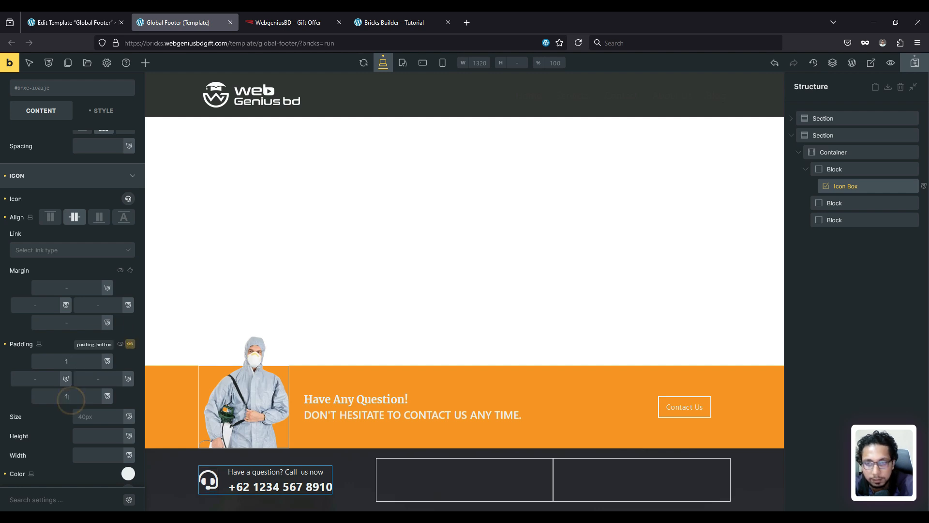
pyautogui.click(36, 378)
pyautogui.write('10')
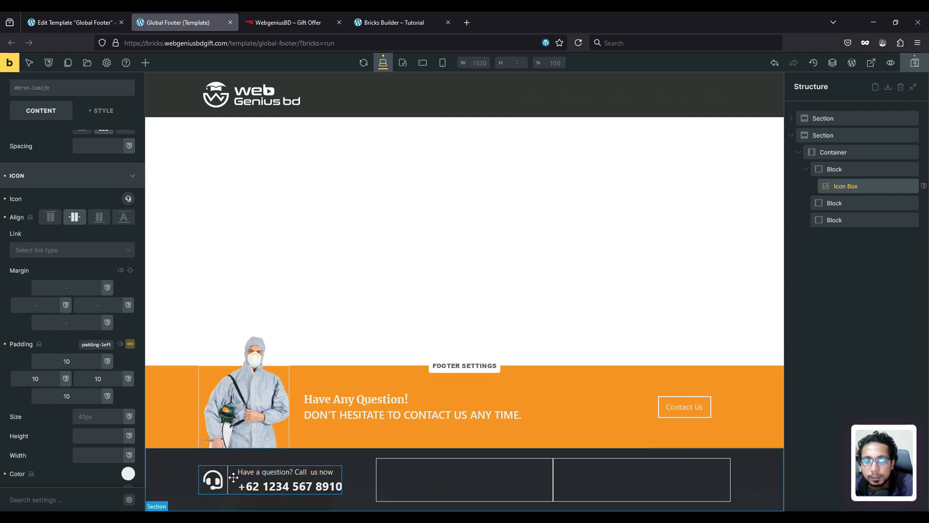
# - Give the whole icon box a border width of 1 on its top, right and left sides
pyautogui.scroll(2, 56, 181)
pyautogui.click(858, 192)
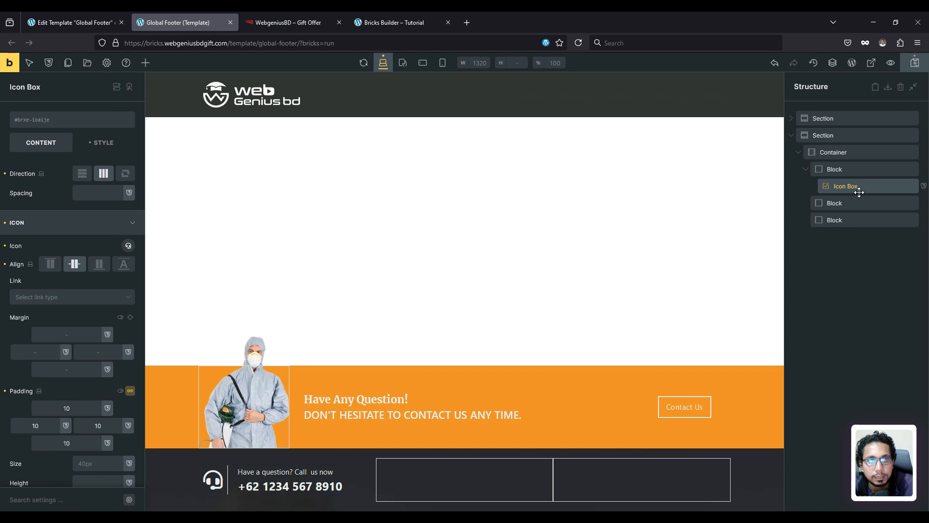
pyautogui.click(103, 142)
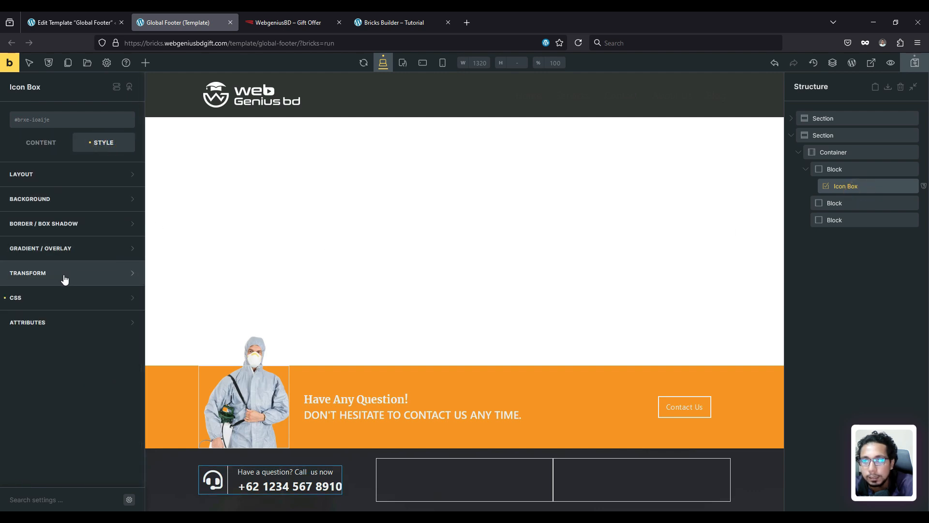
pyautogui.click(58, 224)
pyautogui.click(128, 246)
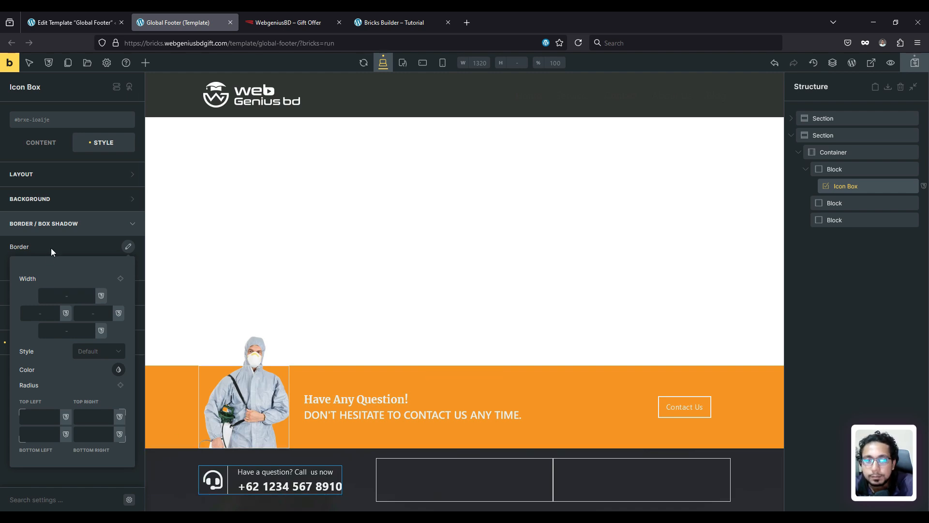
pyautogui.click(70, 297)
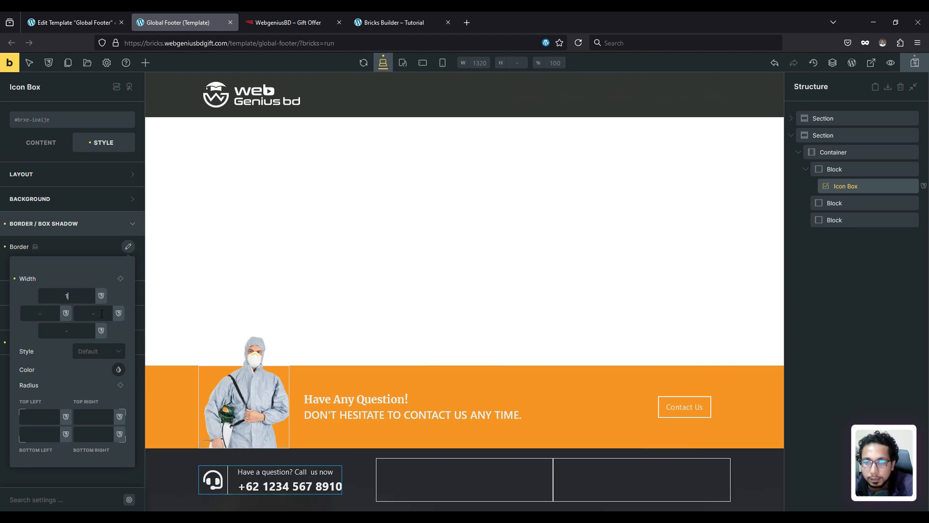
pyautogui.click(102, 313)
pyautogui.write('1')
pyautogui.click(38, 312)
pyautogui.write('1')
# - Set the icon box's border style to Solid and its colour to the off-white palette swatch
pyautogui.click(107, 352)
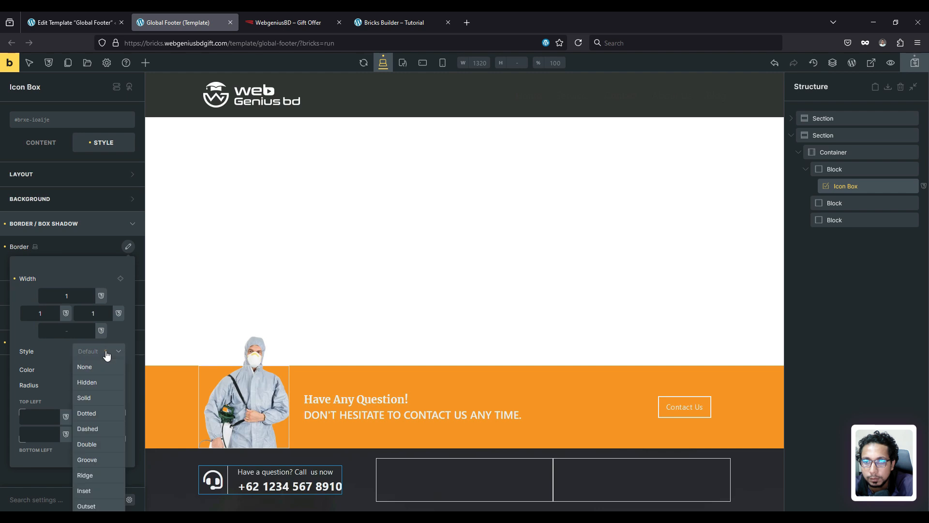
pyautogui.click(96, 398)
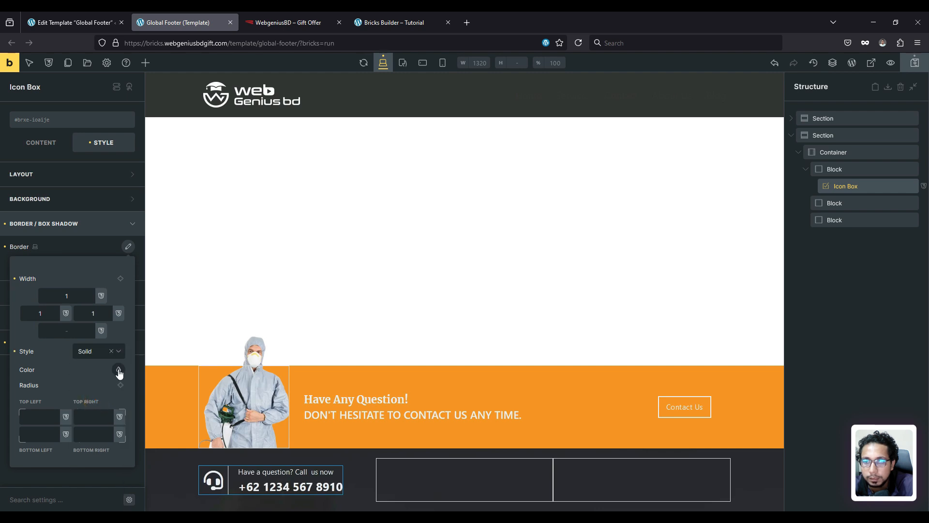
pyautogui.click(119, 371)
pyautogui.click(76, 392)
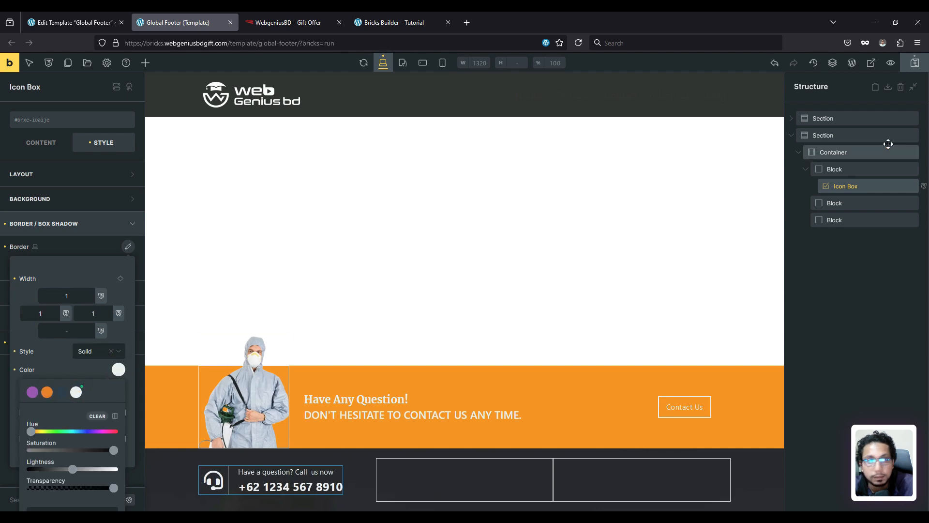
# - Save the footer template and reload the live tutorial page to check the icon box's borders
pyautogui.click(914, 63)
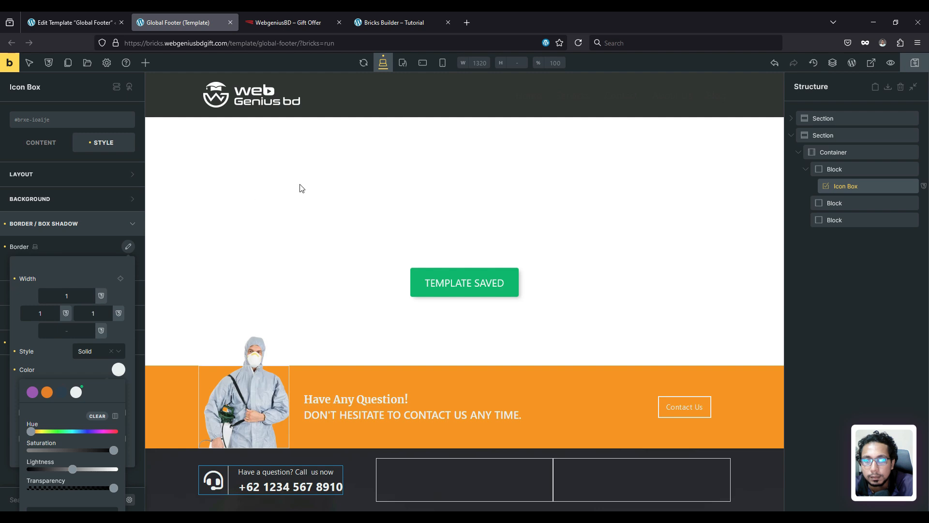
pyautogui.click(394, 23)
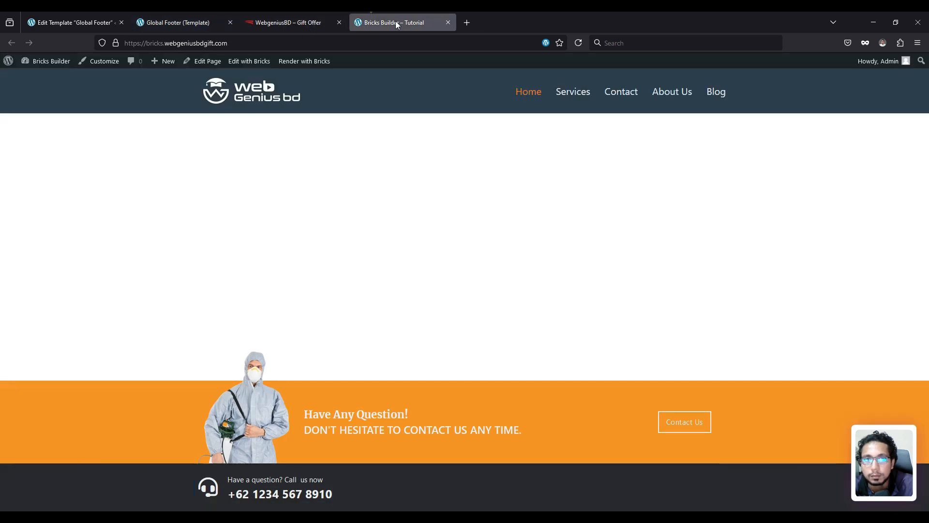
pyautogui.click(579, 42)
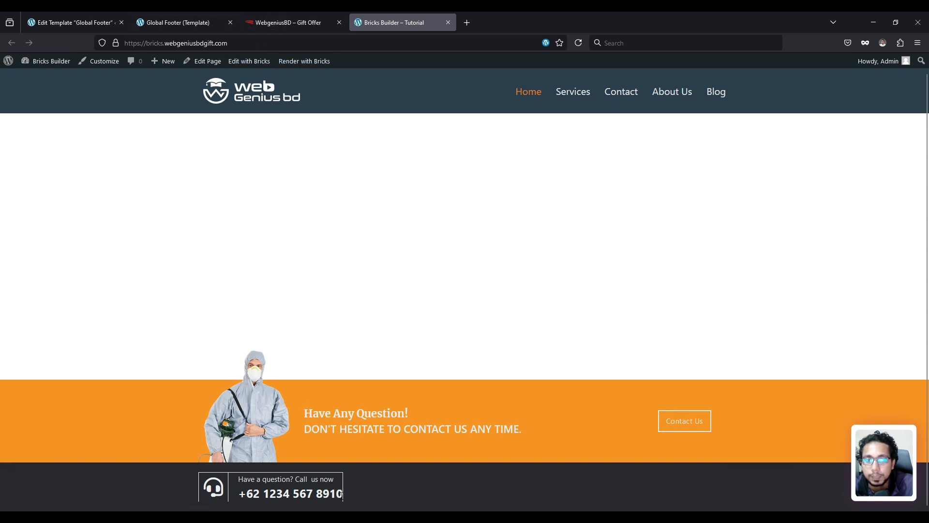
# - Set the right padding of the footer's icon box to 10 in the Global Footer template
pyautogui.click(190, 14)
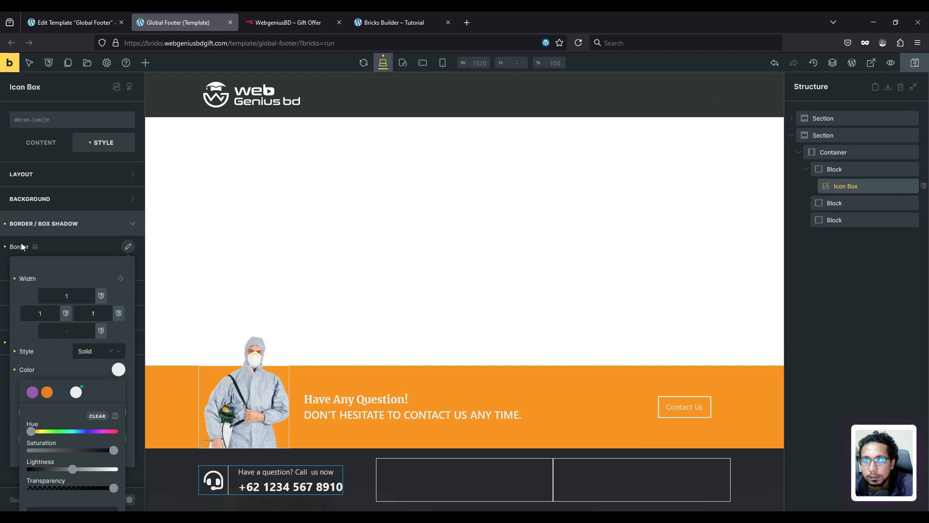
pyautogui.click(56, 201)
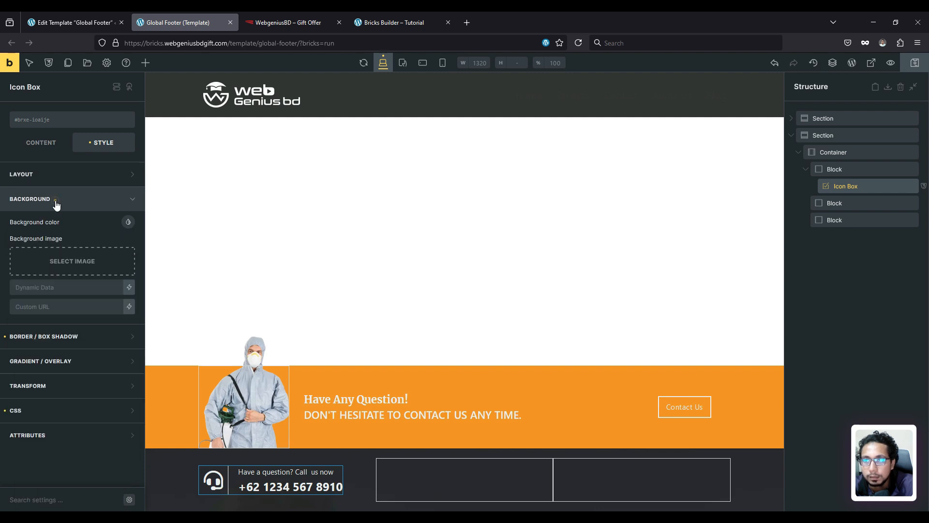
pyautogui.click(59, 177)
pyautogui.click(99, 328)
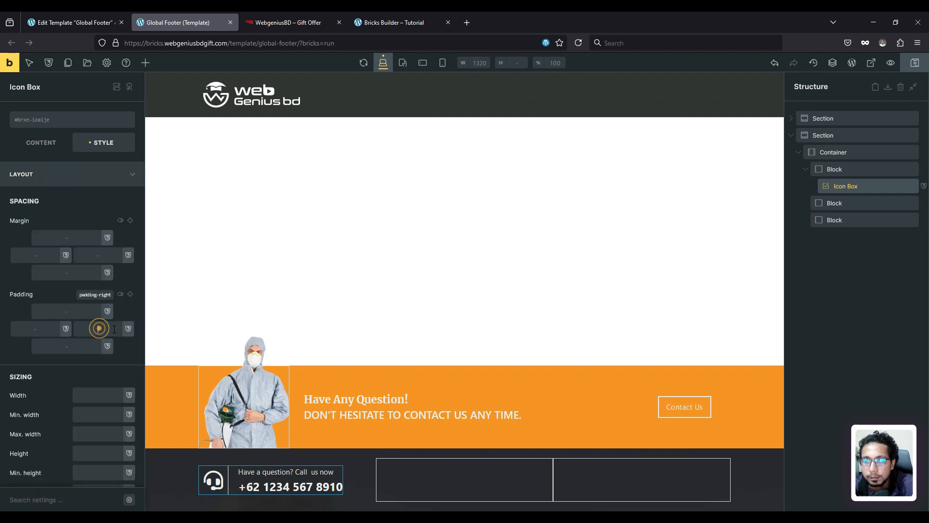
pyautogui.write('10')
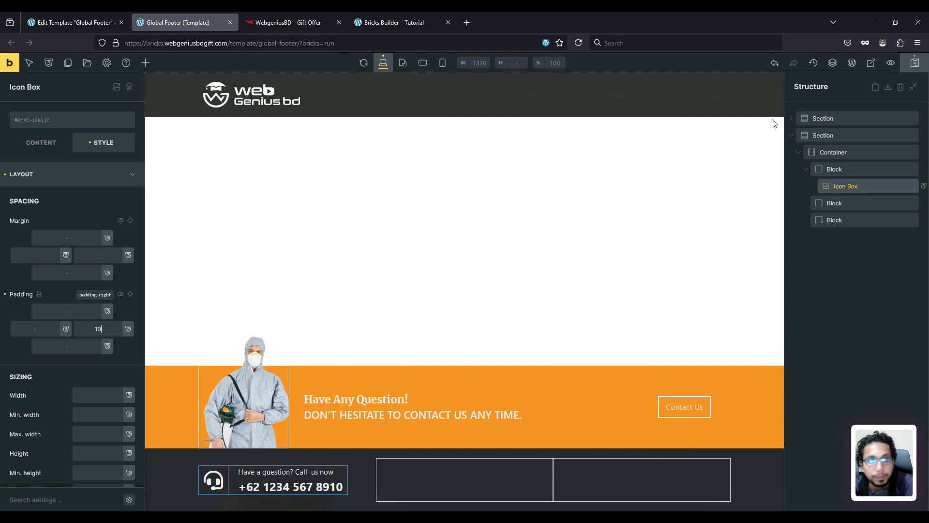
# - Save the footer template, reload the live tutorial page, and compare the icon box with the WebgeniusBD reference footer
pyautogui.click(915, 63)
pyautogui.click(411, 21)
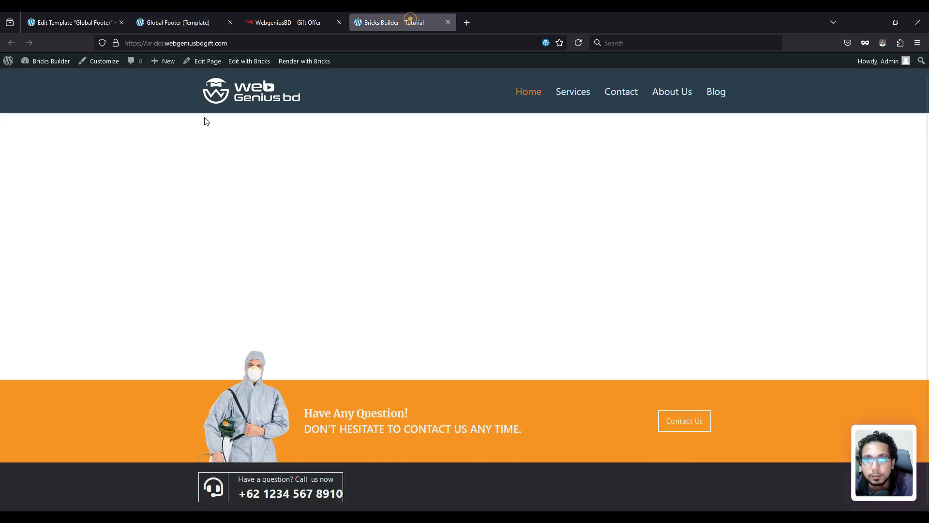
pyautogui.click(583, 41)
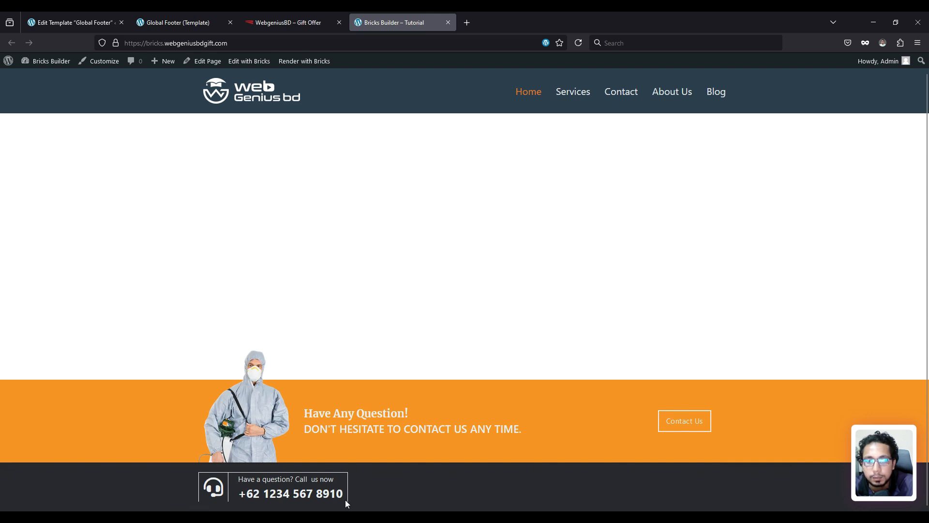
pyautogui.click(307, 14)
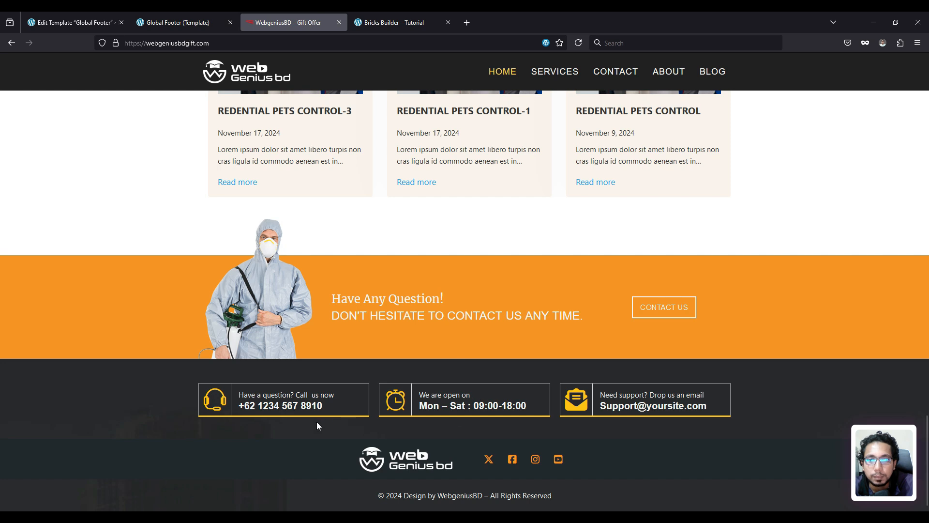
# - Give the block that holds the icon box a border width of 3 on its bottom side only
pyautogui.click(175, 22)
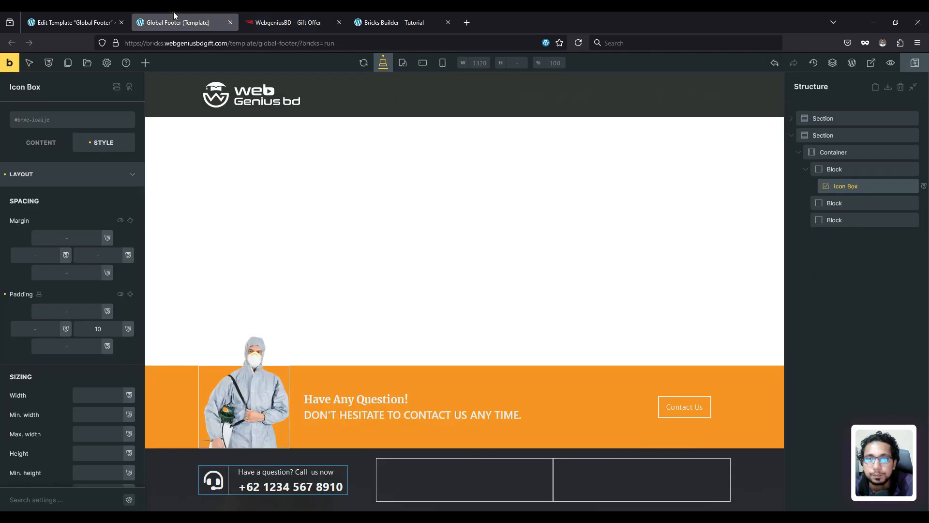
pyautogui.click(834, 169)
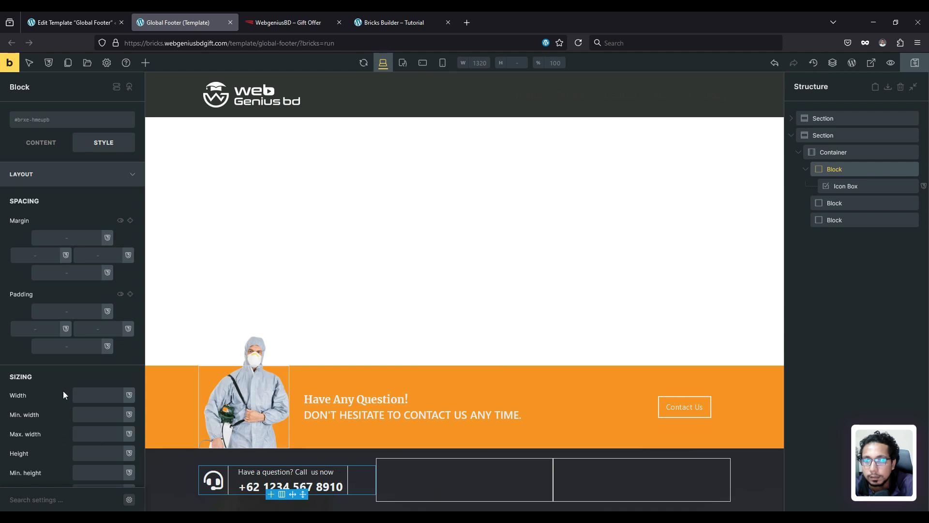
pyautogui.scroll(-4, 51, 384)
pyautogui.scroll(4, 52, 306)
pyautogui.scroll(-5, 55, 213)
pyautogui.scroll(5, 56, 231)
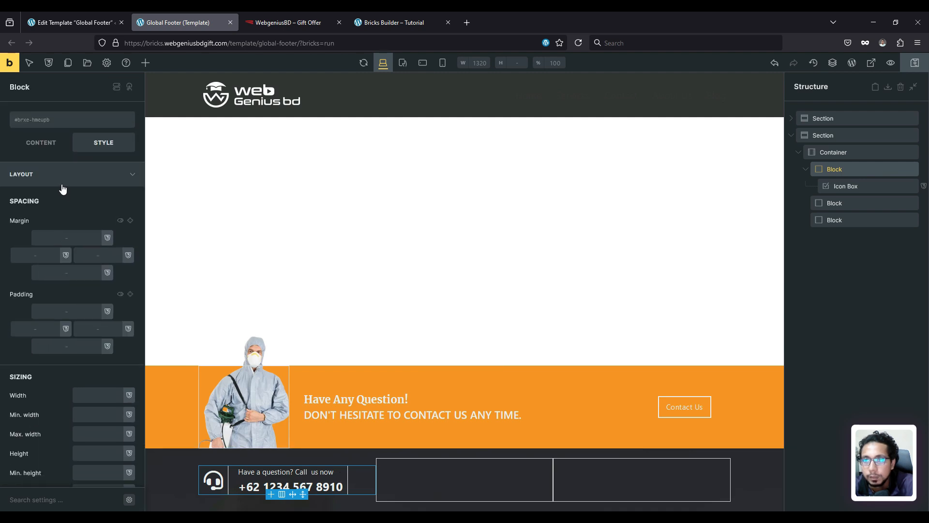
pyautogui.click(59, 181)
pyautogui.click(58, 251)
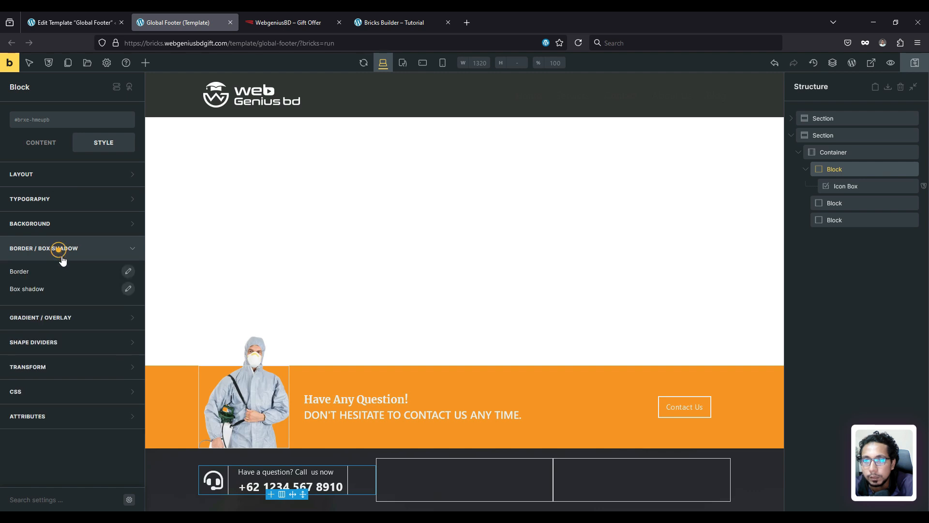
pyautogui.click(129, 271)
pyautogui.click(72, 319)
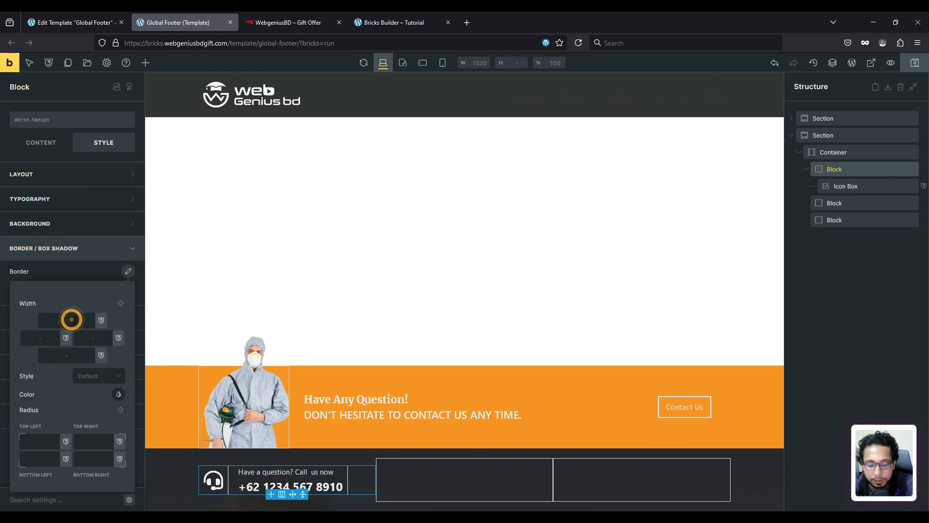
pyautogui.write('2')
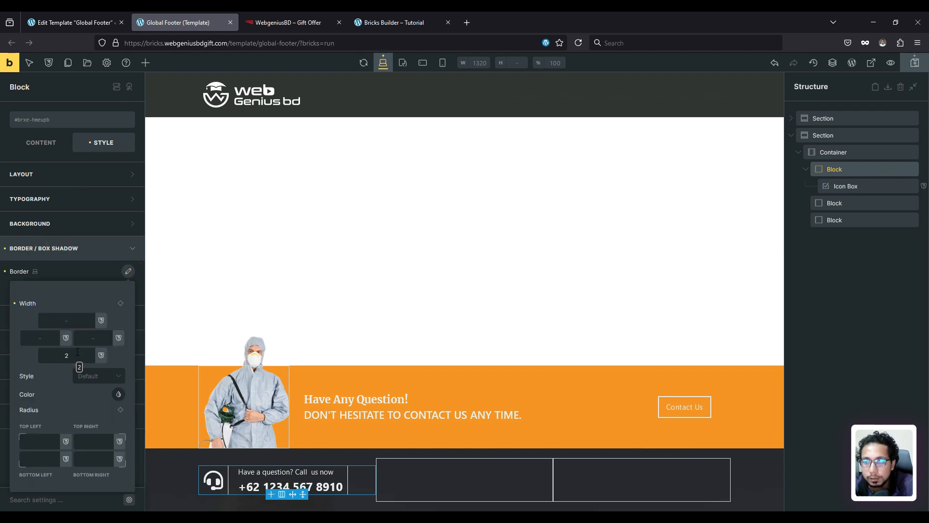
pyautogui.doubleClick(79, 350)
pyautogui.write('3')
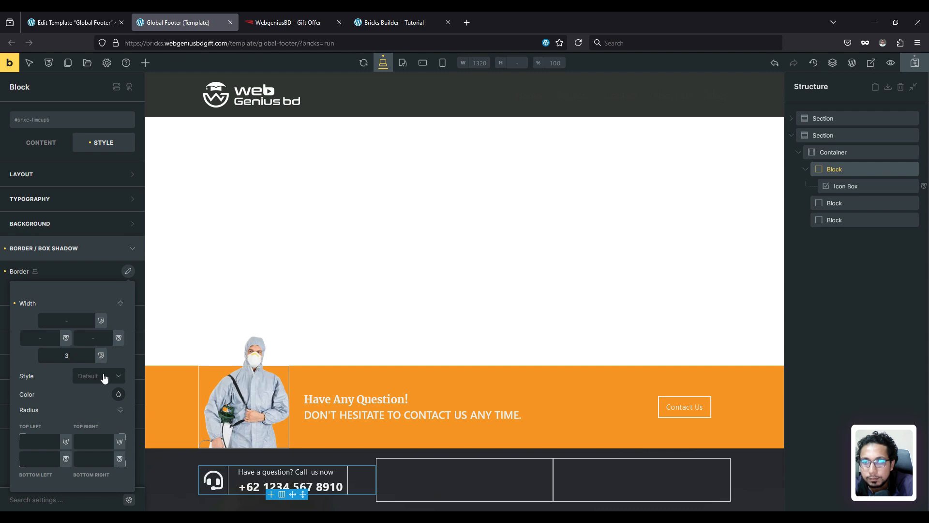
# - Set the block's border style to Solid and its colour to #f7941d, sampled from the orange banner with Quick HTML Color Picker
pyautogui.click(101, 375)
pyautogui.click(95, 423)
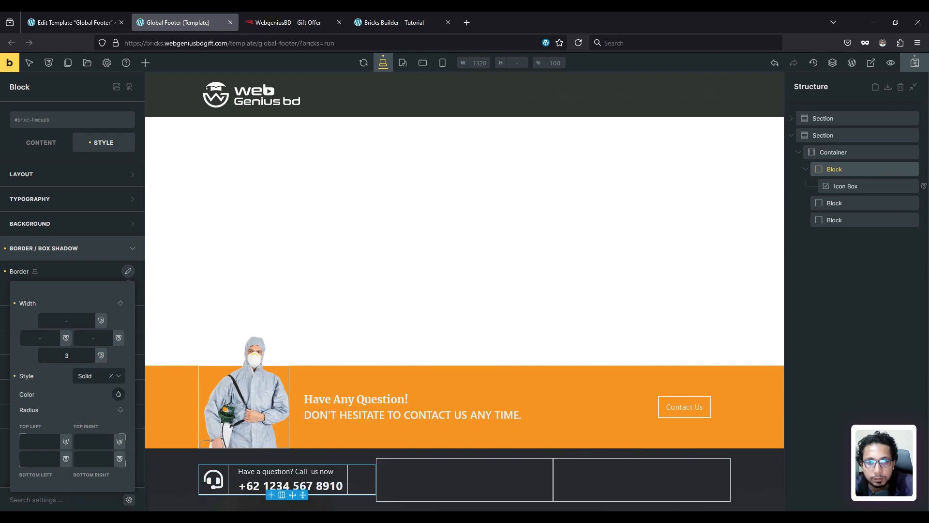
pyautogui.click(506, 514)
pyautogui.click(413, 251)
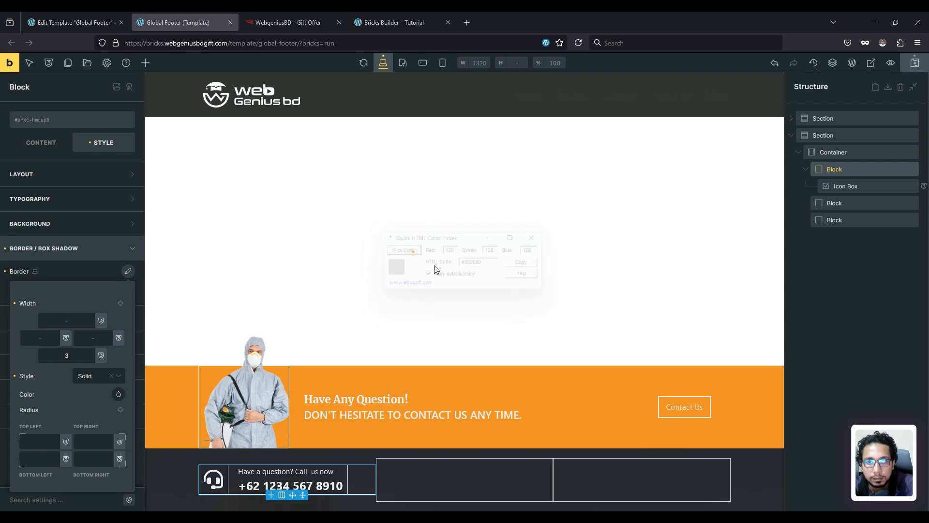
pyautogui.click(545, 387)
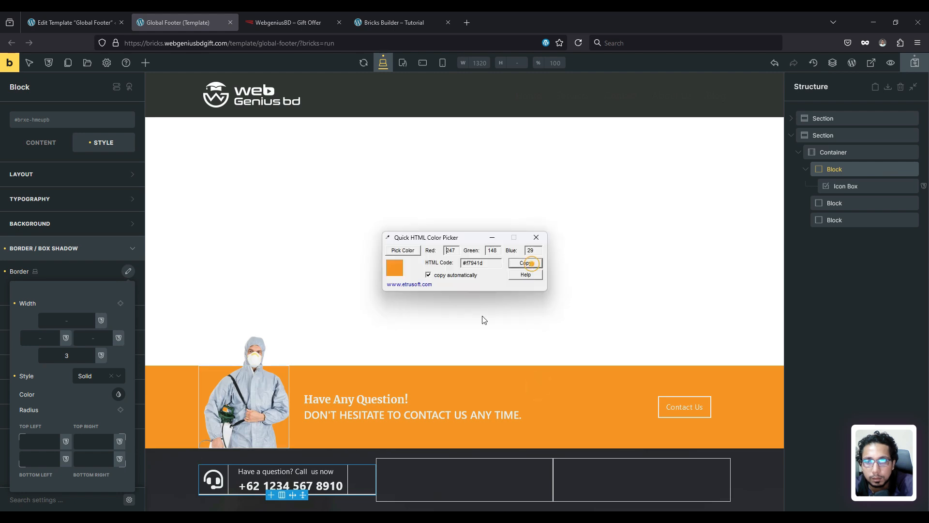
pyautogui.click(117, 395)
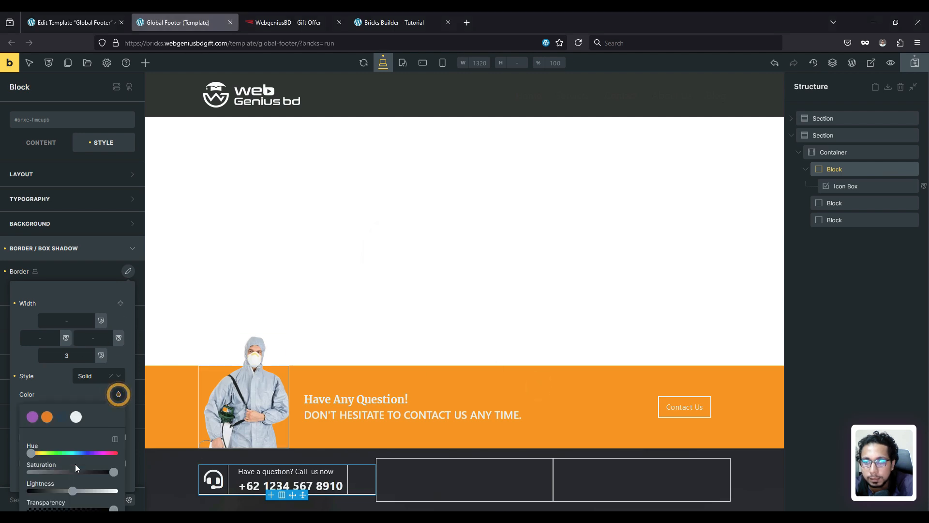
pyautogui.scroll(-2, 77, 484)
pyautogui.scroll(-1, 78, 465)
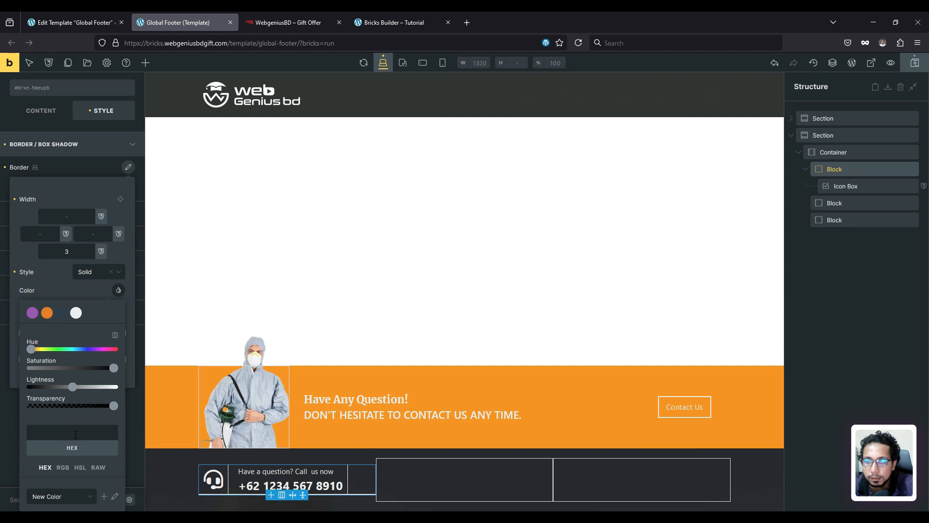
pyautogui.write('#f7941d')
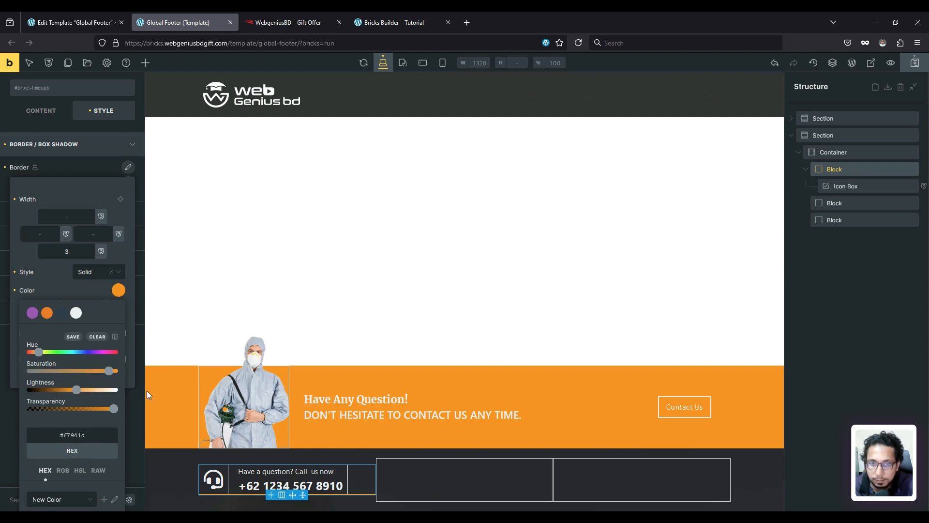
# - Save the footer template and reload the live tutorial page to check the block's orange bottom border
pyautogui.click(297, 24)
pyautogui.click(394, 21)
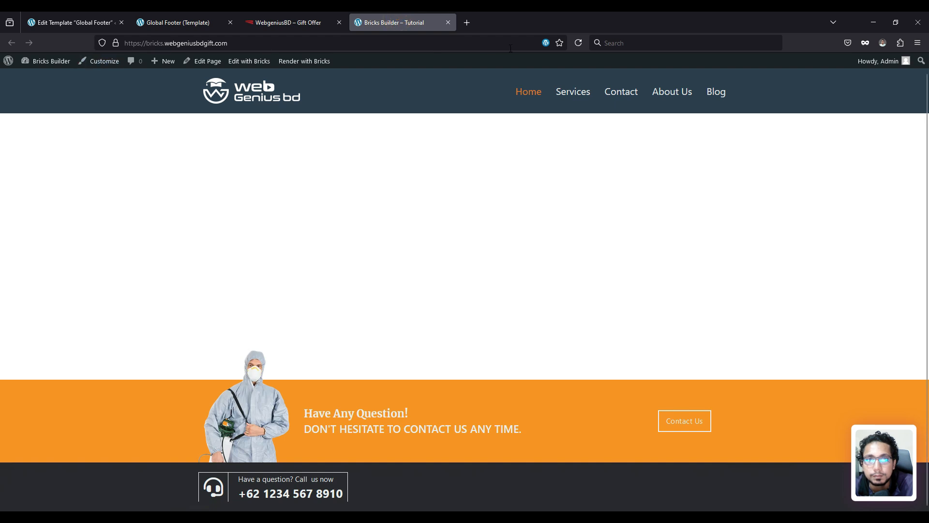
pyautogui.click(576, 47)
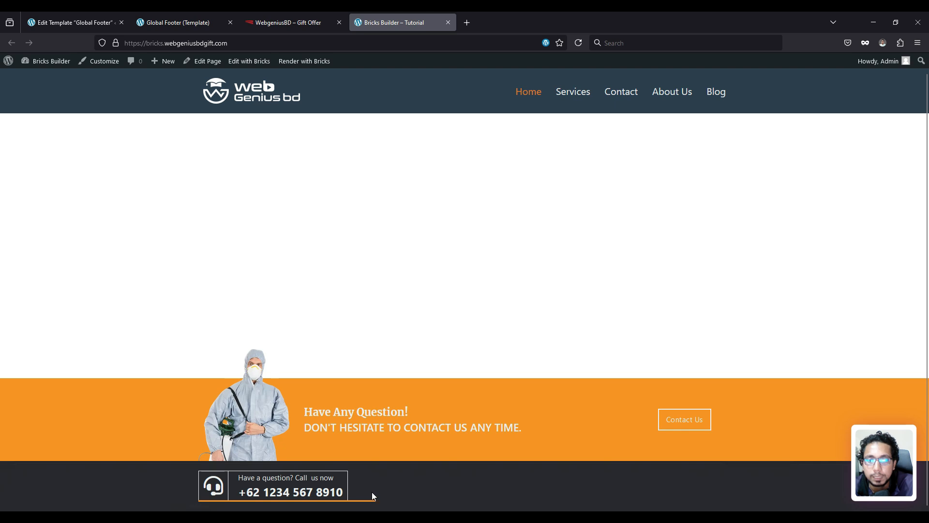
# - Set the icon box's width to 100% so it fills its parent block
pyautogui.click(184, 22)
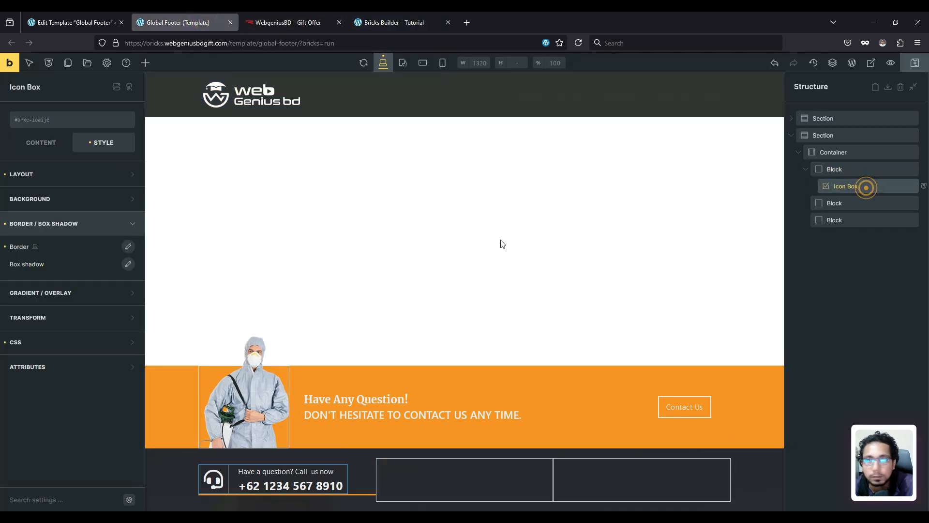
pyautogui.click(79, 174)
pyautogui.click(88, 396)
pyautogui.write('100')
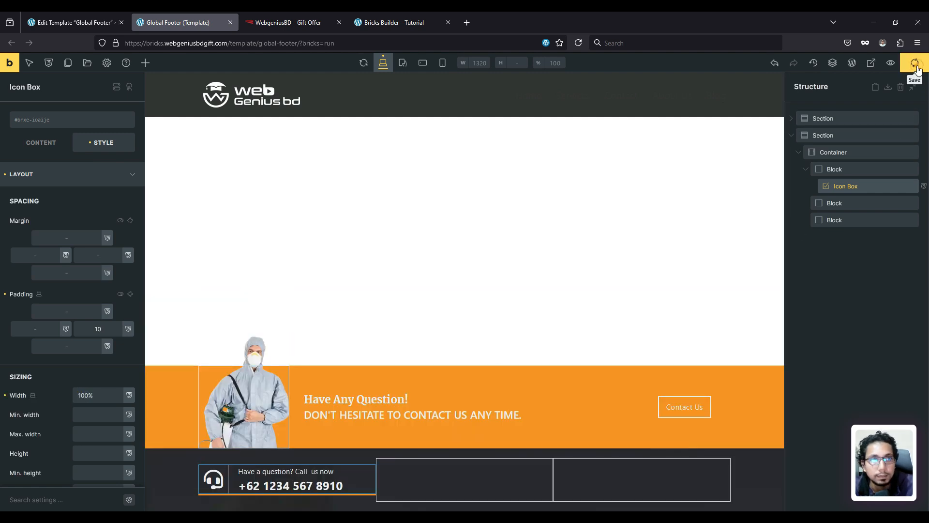
# - Reload the live tutorial page with the saved footer and compare the full-width icon box with the reference site
pyautogui.click(390, 22)
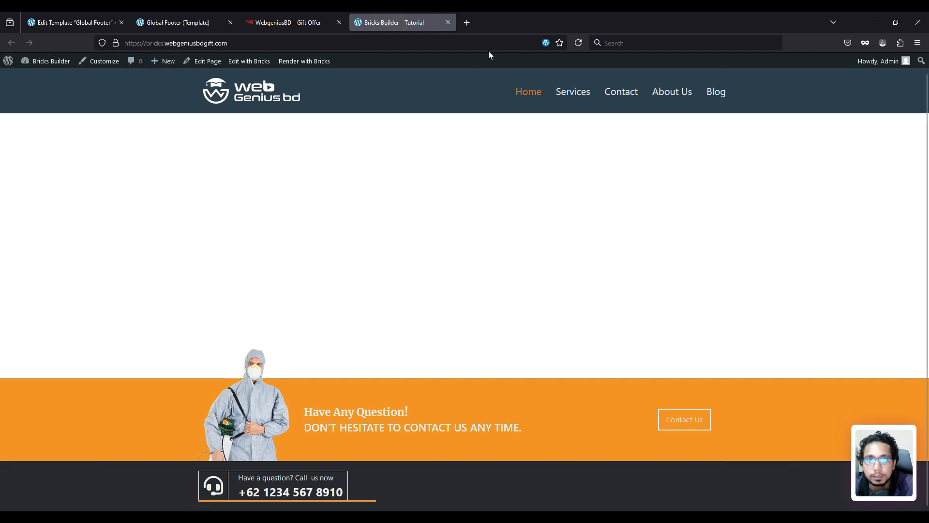
pyautogui.click(580, 42)
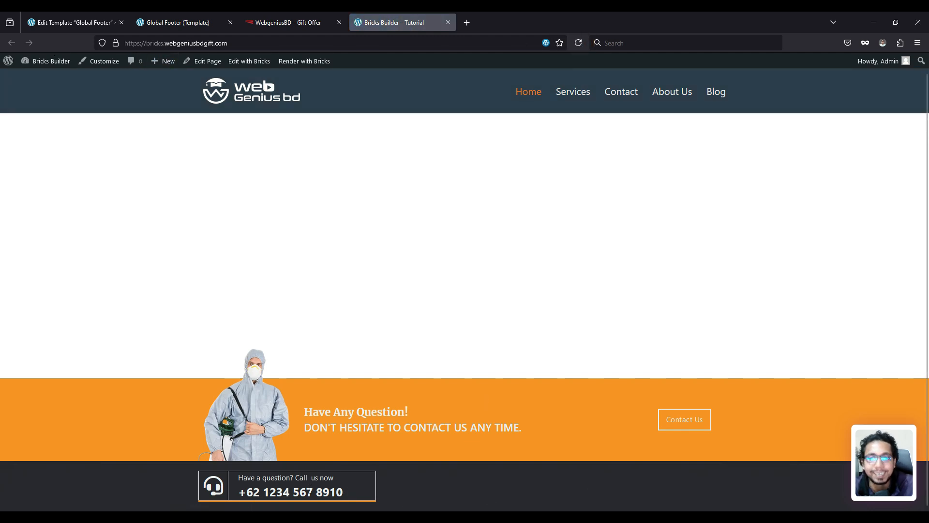
pyautogui.click(308, 15)
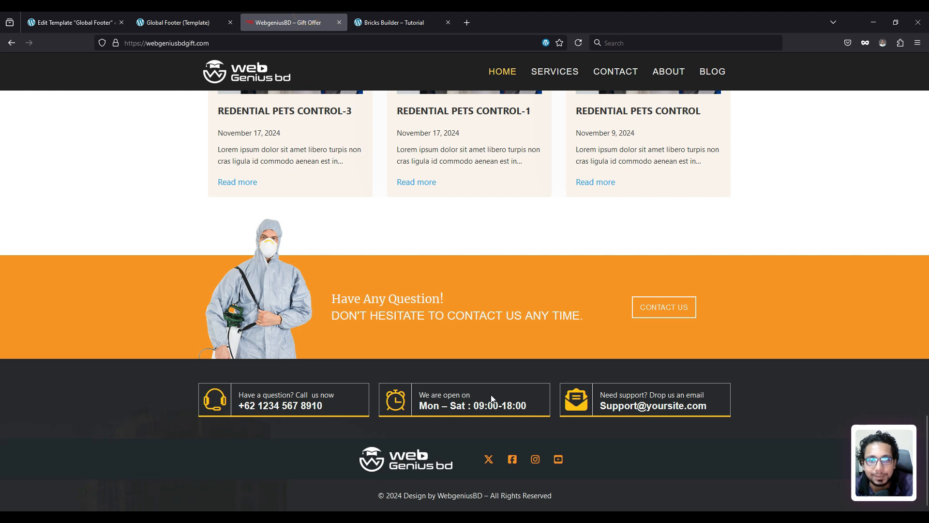
# - Delete the two empty blocks beside the icon box block in the footer container
pyautogui.click(209, 14)
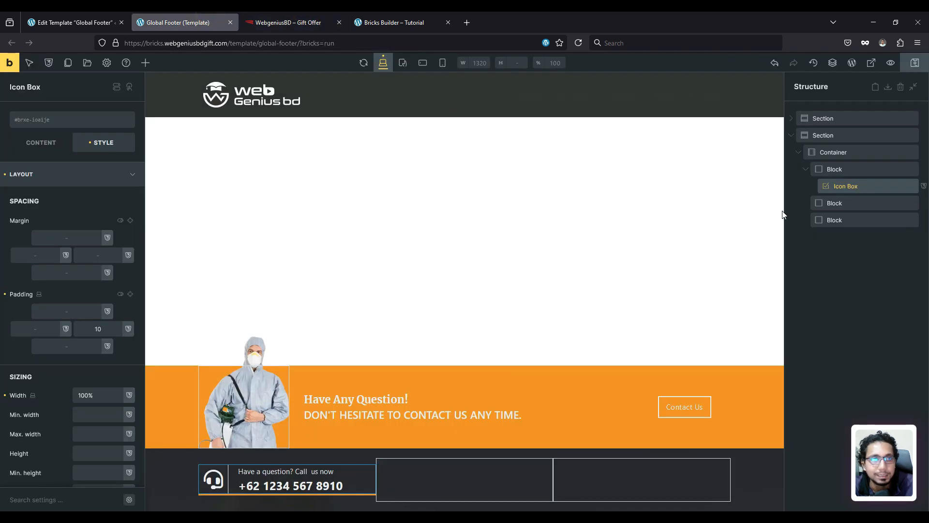
pyautogui.rightClick(836, 202)
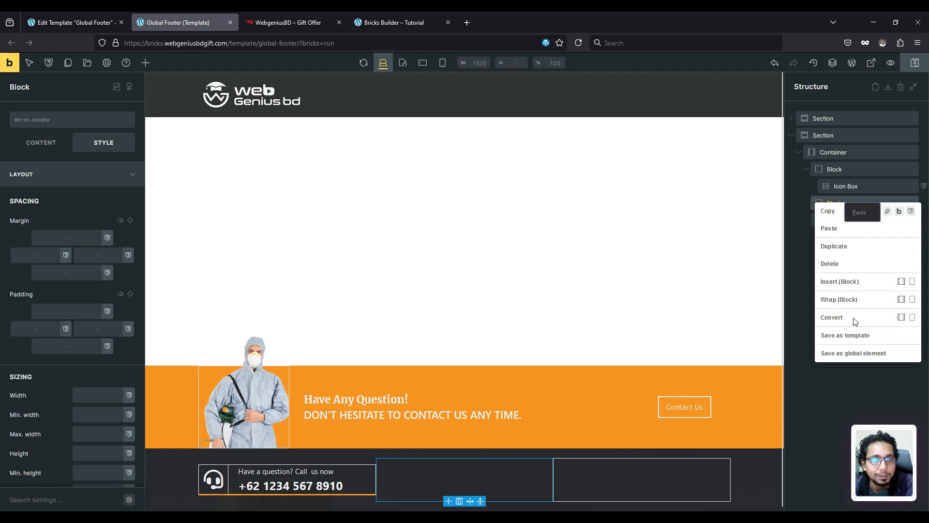
pyautogui.click(850, 264)
pyautogui.rightClick(847, 203)
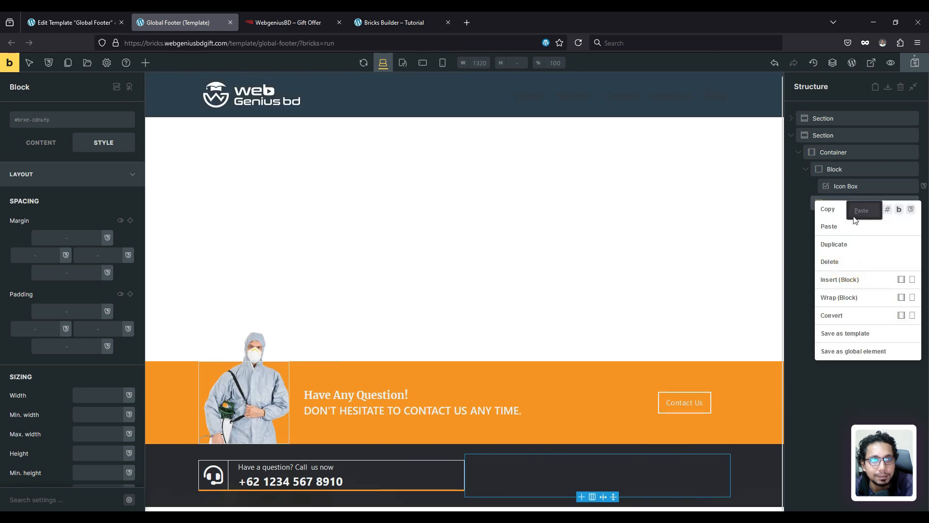
pyautogui.click(854, 261)
# - Duplicate the block containing the icon box twice to make three contact boxes in the container
pyautogui.rightClick(833, 169)
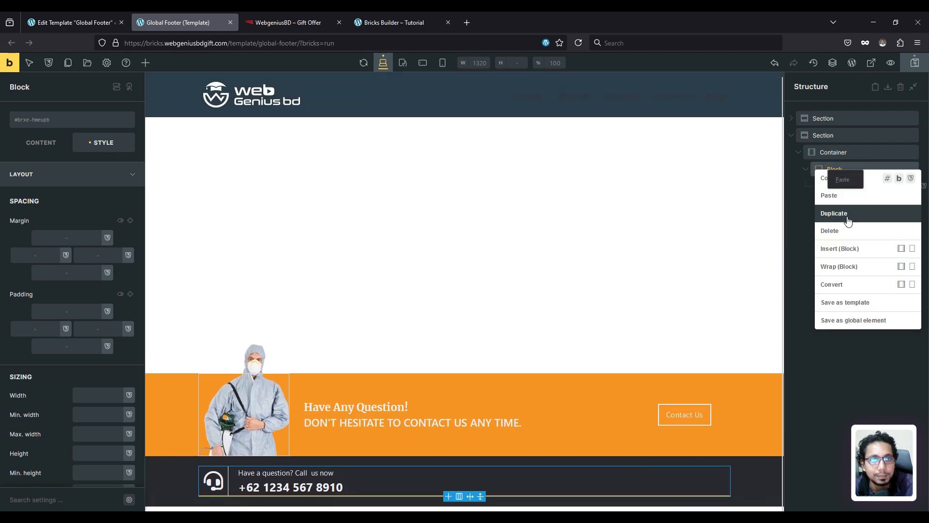
pyautogui.click(827, 213)
pyautogui.rightClick(834, 169)
pyautogui.click(842, 213)
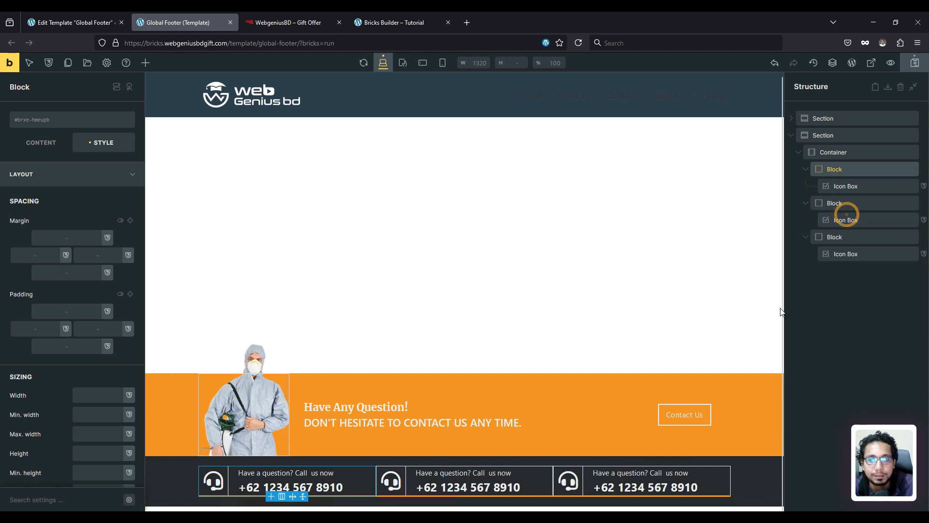
# - Set the column gap of the container around the three icon box blocks to 20
pyautogui.click(851, 152)
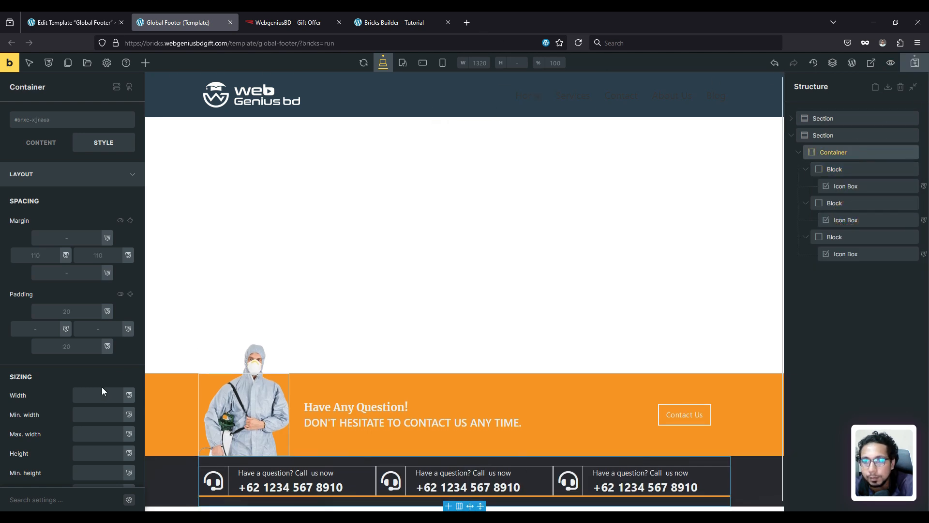
pyautogui.click(34, 182)
pyautogui.click(41, 142)
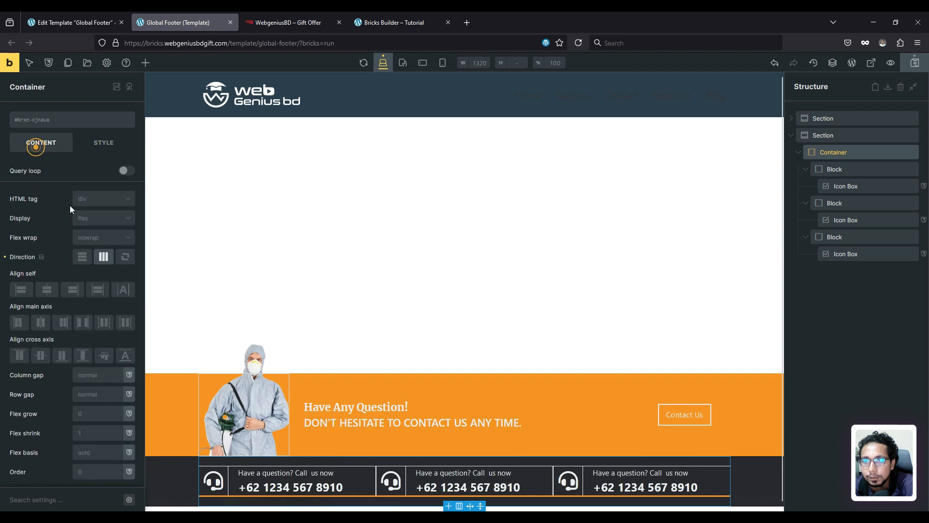
pyautogui.click(92, 376)
pyautogui.write('20')
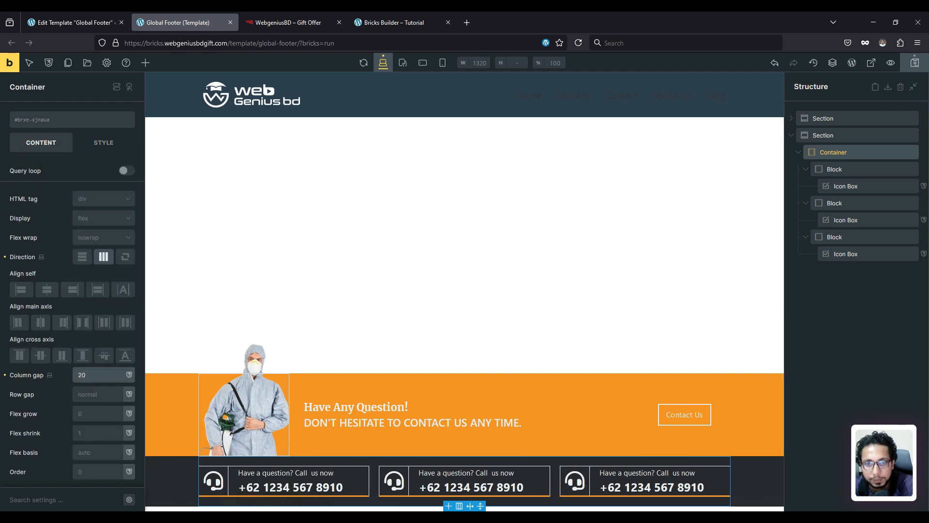
# - Save the footer template, reload the live tutorial page and compare its three contact boxes with the reference site
pyautogui.click(915, 63)
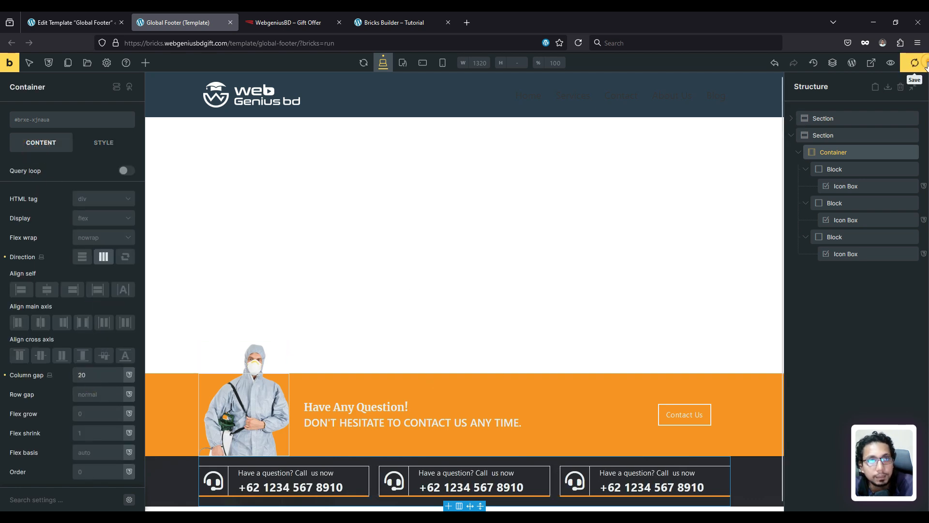
pyautogui.click(393, 18)
pyautogui.click(578, 43)
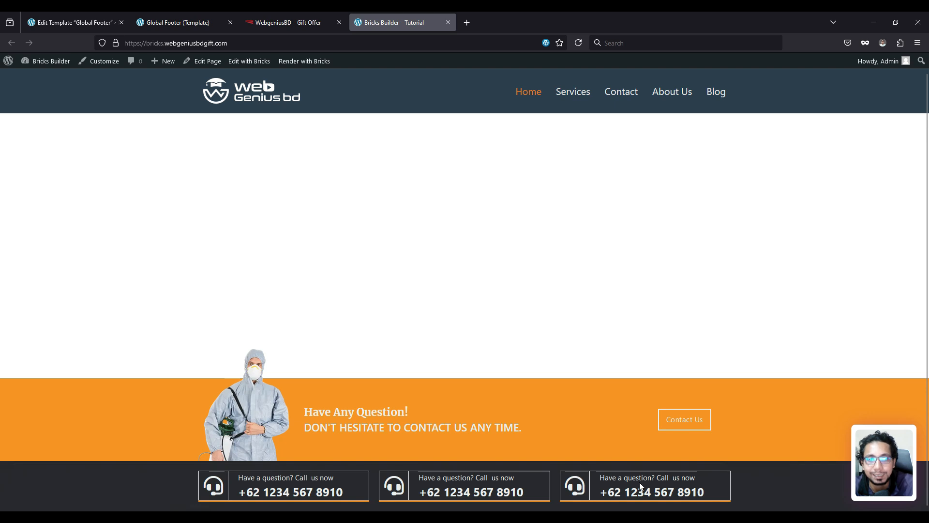
pyautogui.click(290, 22)
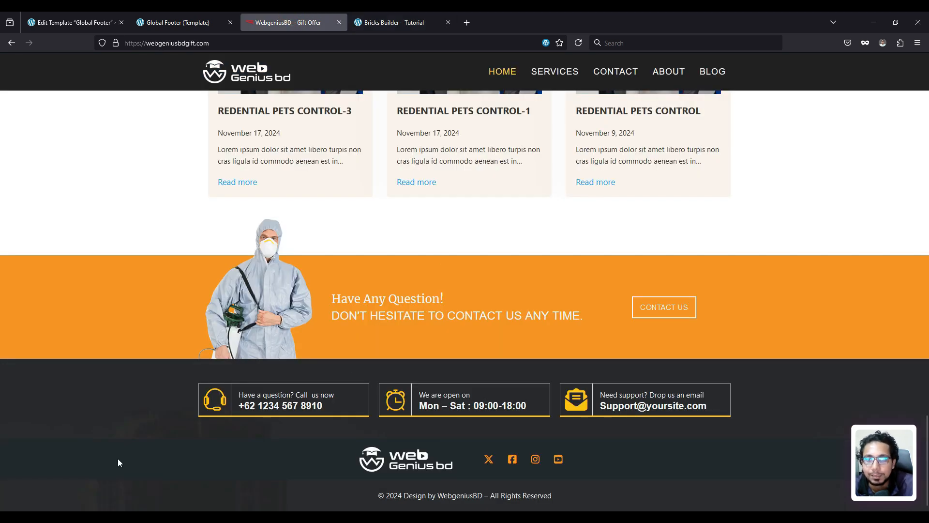
# - Return to the footer template and add a second container to the footer section below the contact boxes' container
pyautogui.click(177, 22)
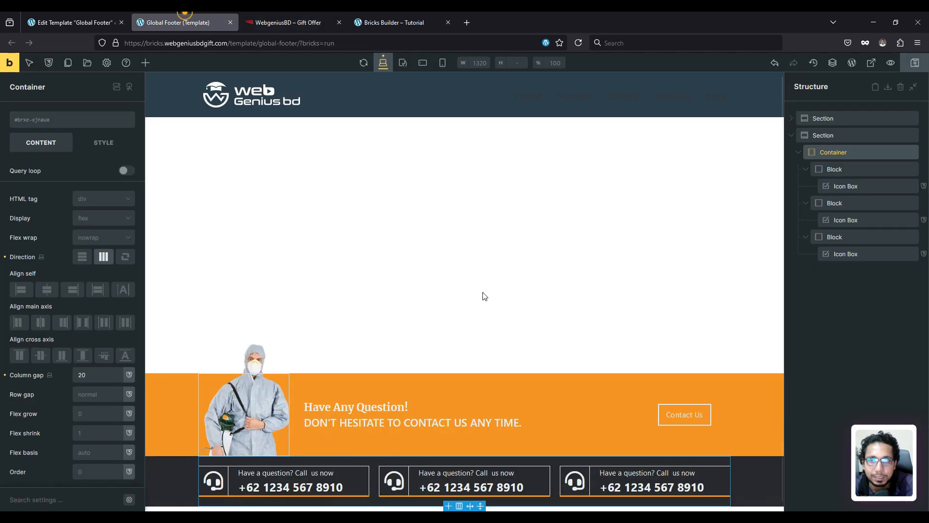
pyautogui.click(799, 153)
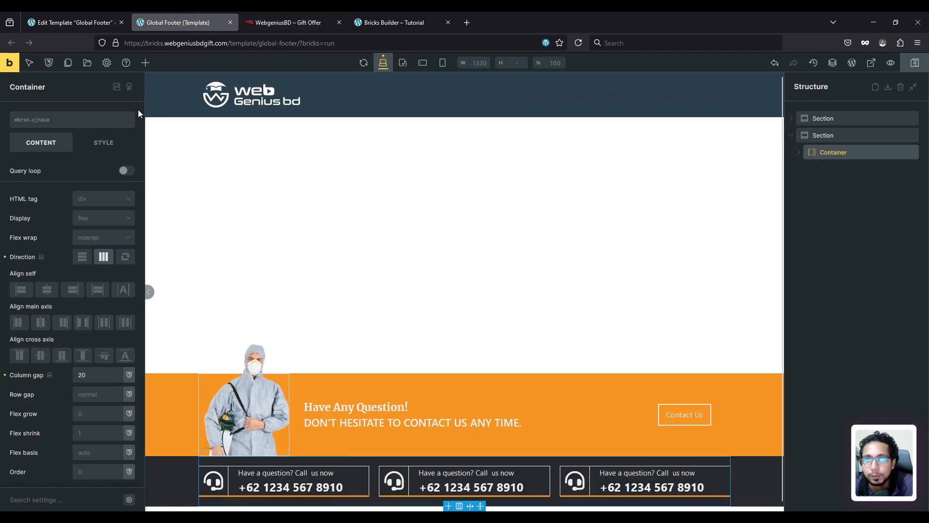
pyautogui.click(823, 135)
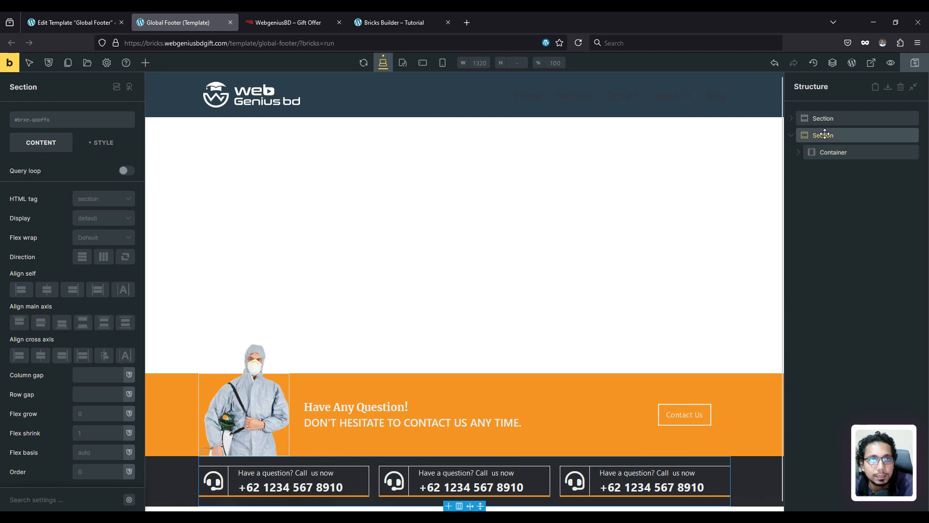
pyautogui.click(148, 63)
pyautogui.scroll(-5, 39, 237)
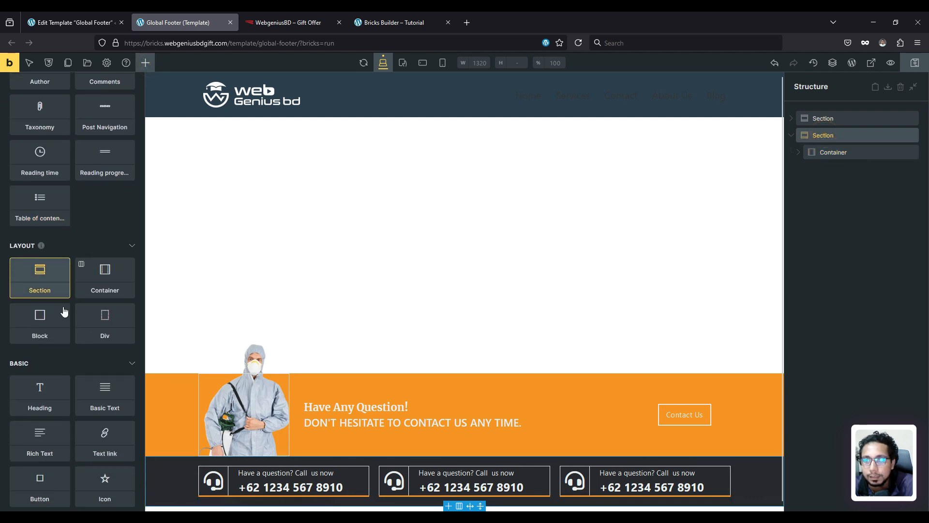
pyautogui.click(107, 276)
pyautogui.click(852, 168)
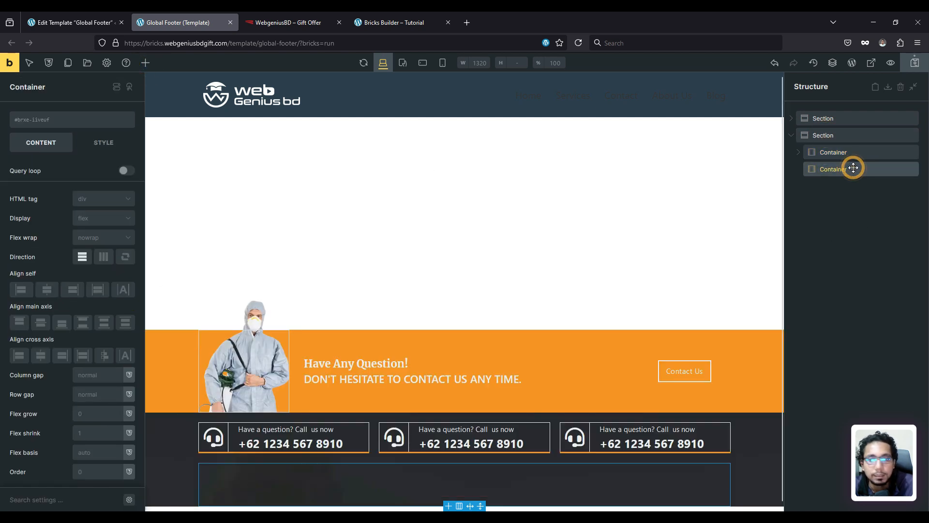
# - Set the new empty container's width to 100%
pyautogui.click(100, 154)
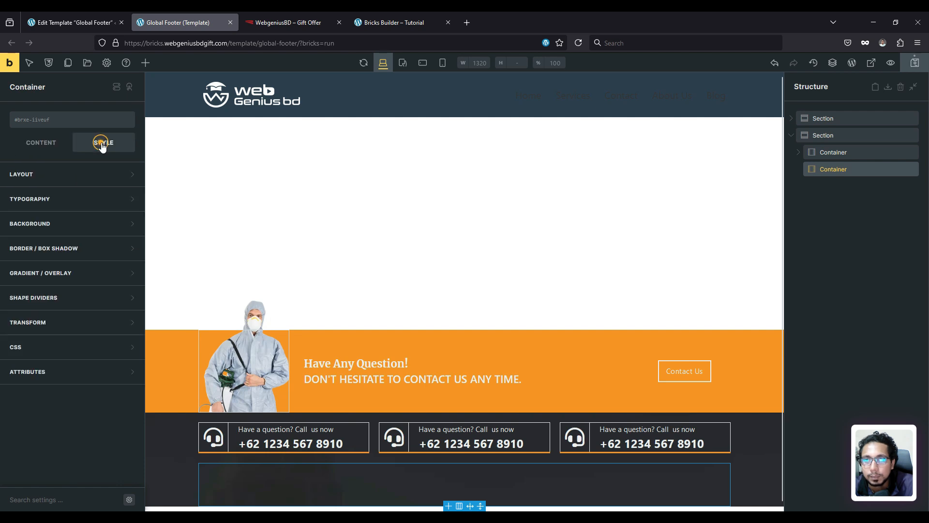
pyautogui.click(64, 181)
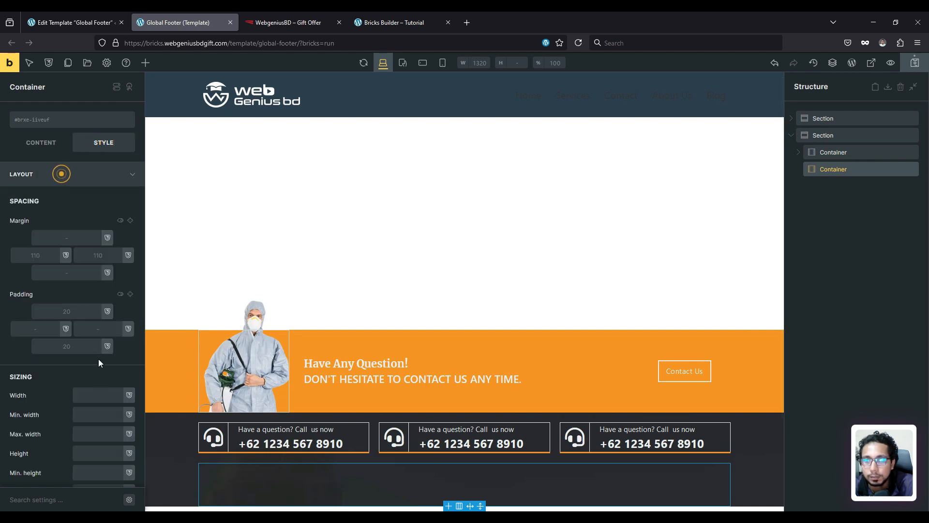
pyautogui.click(94, 394)
pyautogui.write('100')
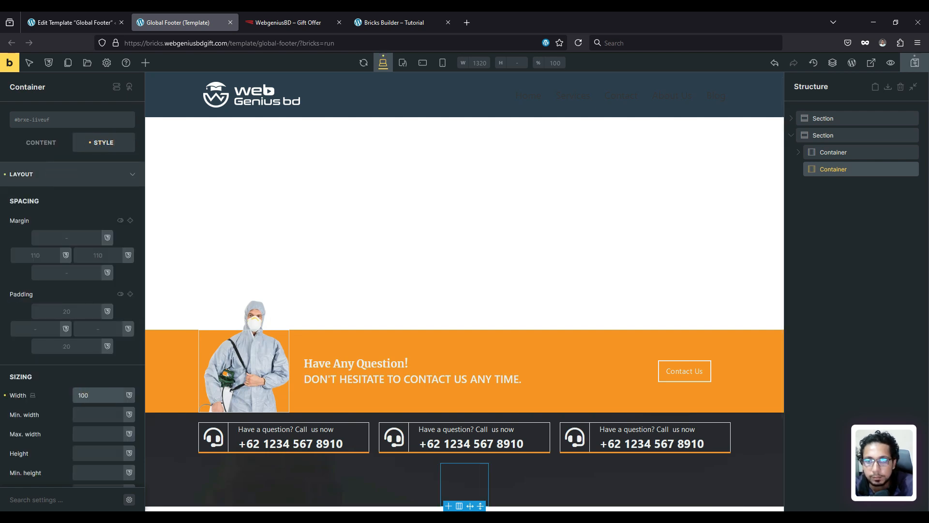
pyautogui.write('%')
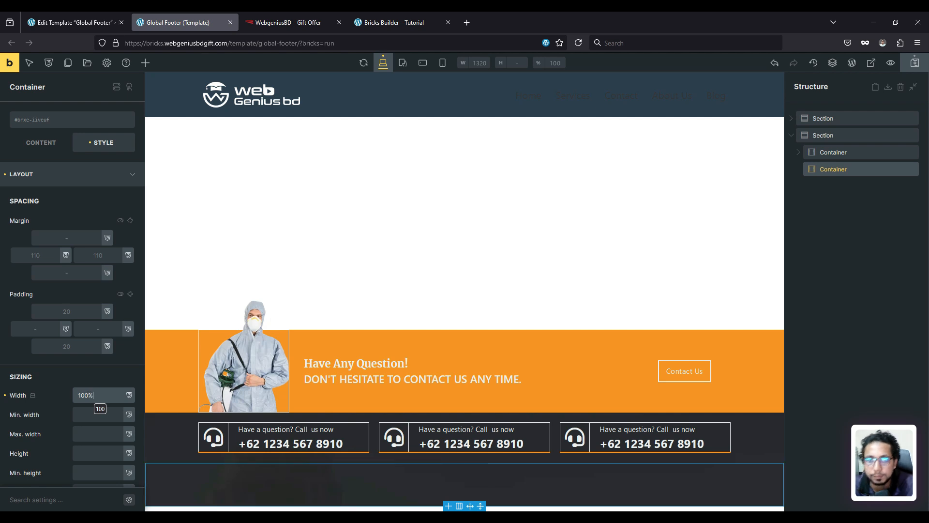
# - Sample the dark logo bar's colour #23282d from the reference site's footer with Quick HTML Color Picker and copy it
pyautogui.click(394, 22)
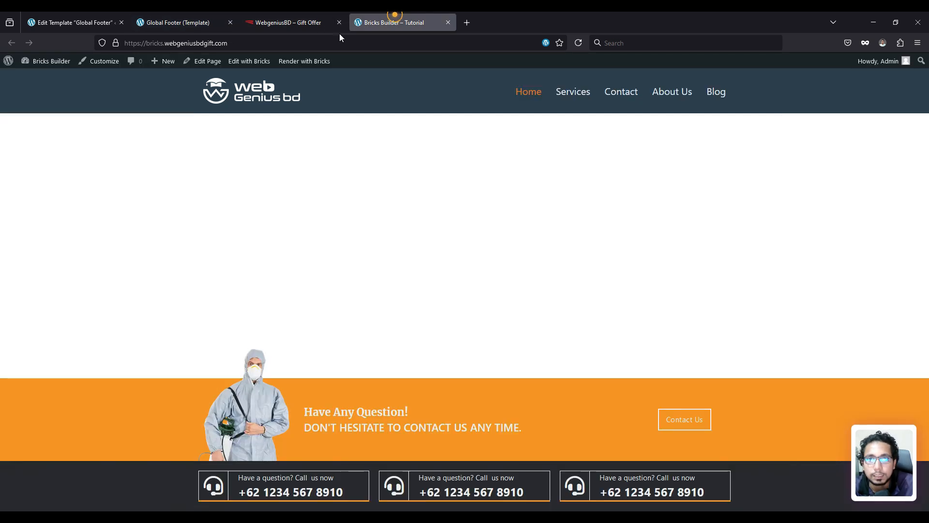
pyautogui.click(290, 23)
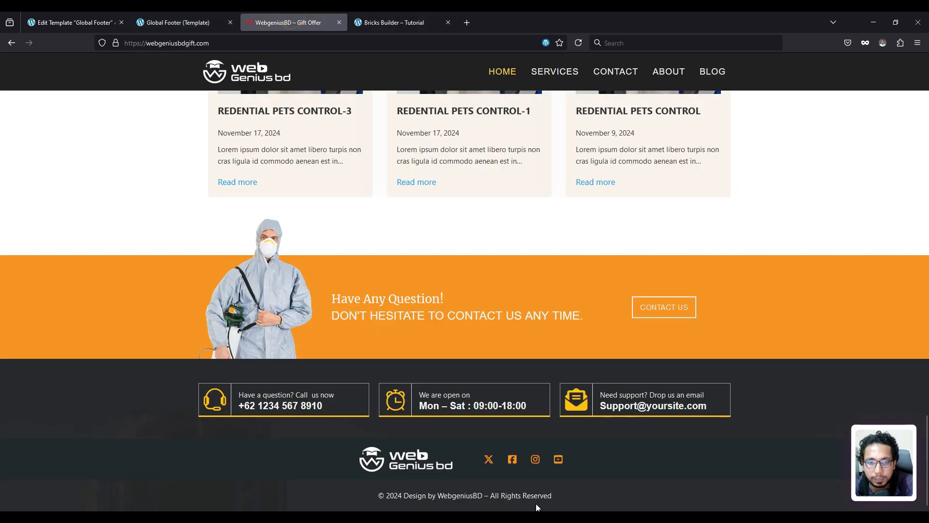
pyautogui.click(537, 519)
pyautogui.click(403, 250)
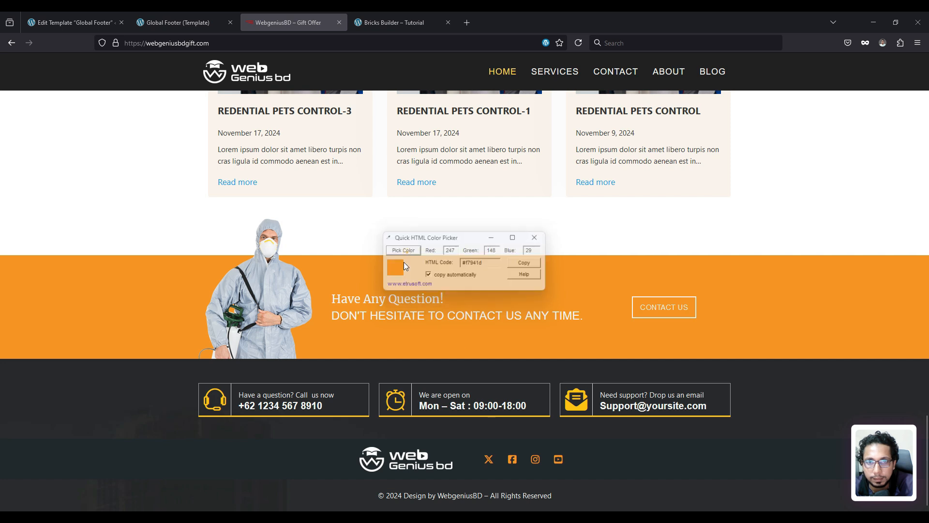
pyautogui.click(161, 452)
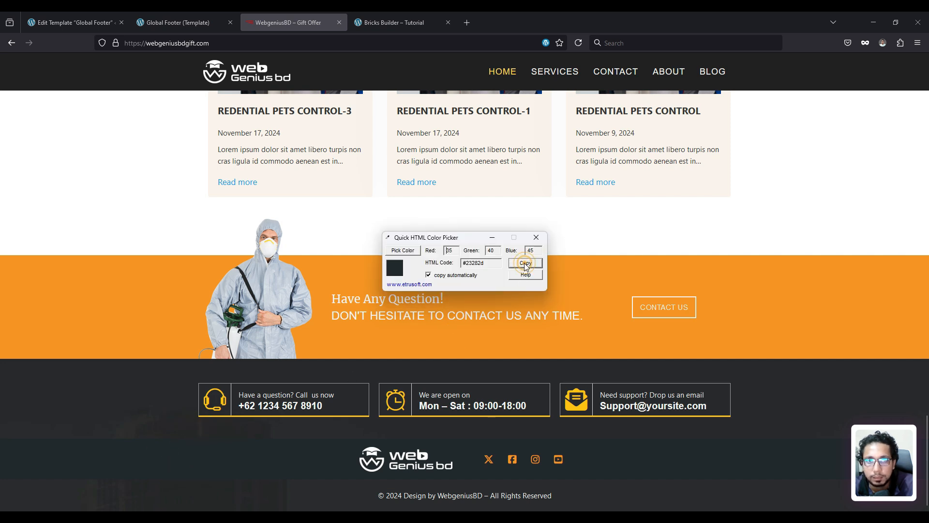
# - Set the full-width container's background color to #23282d in the footer template
pyautogui.click(205, 25)
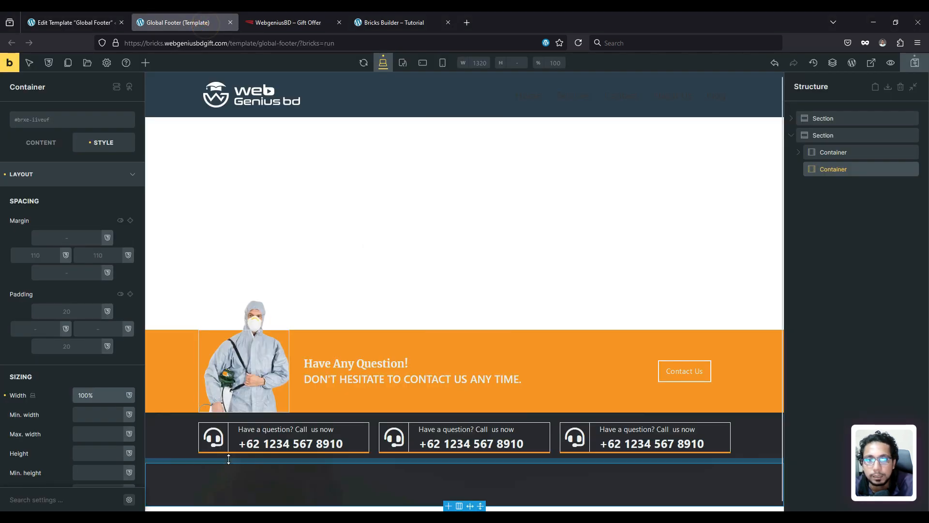
pyautogui.click(859, 170)
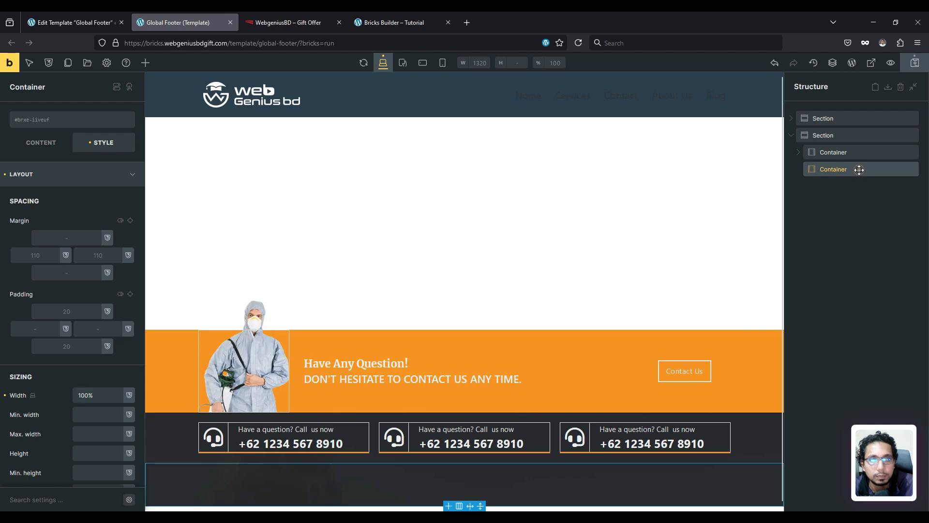
pyautogui.click(76, 175)
pyautogui.click(63, 223)
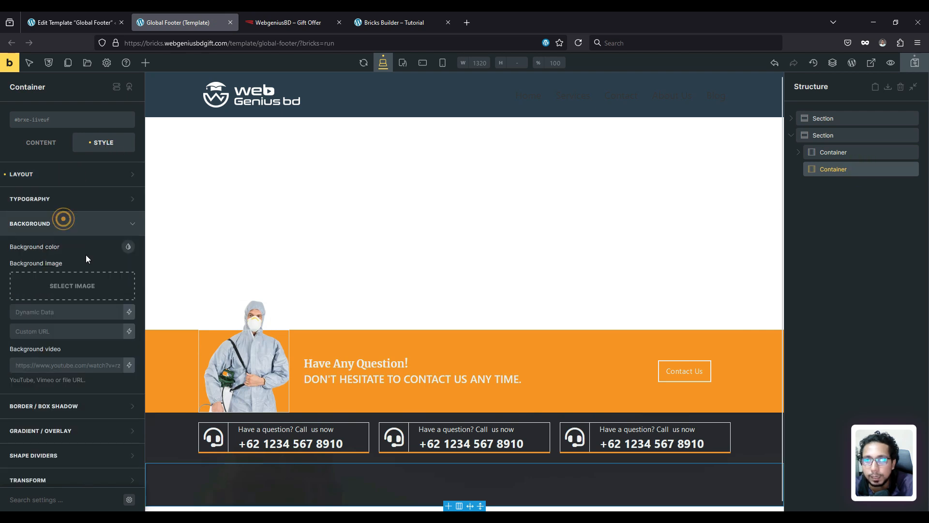
pyautogui.click(128, 248)
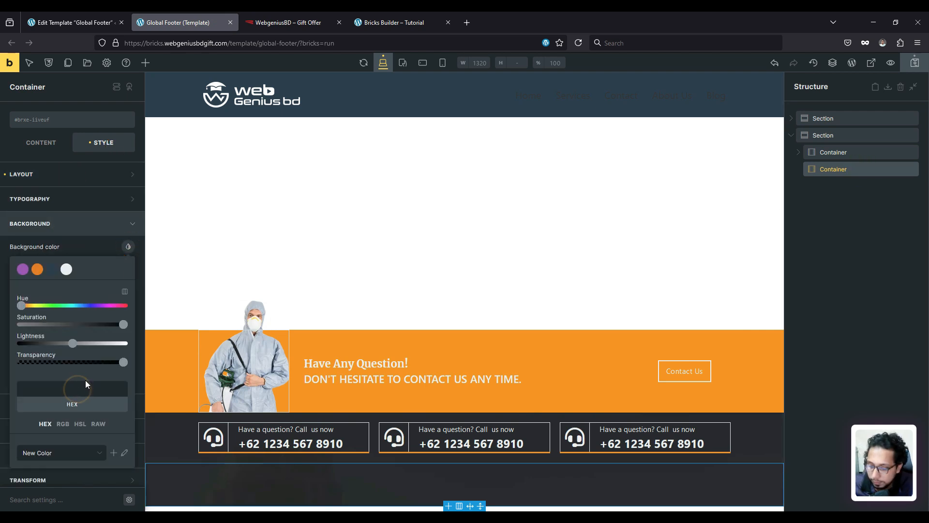
pyautogui.write('#23282d')
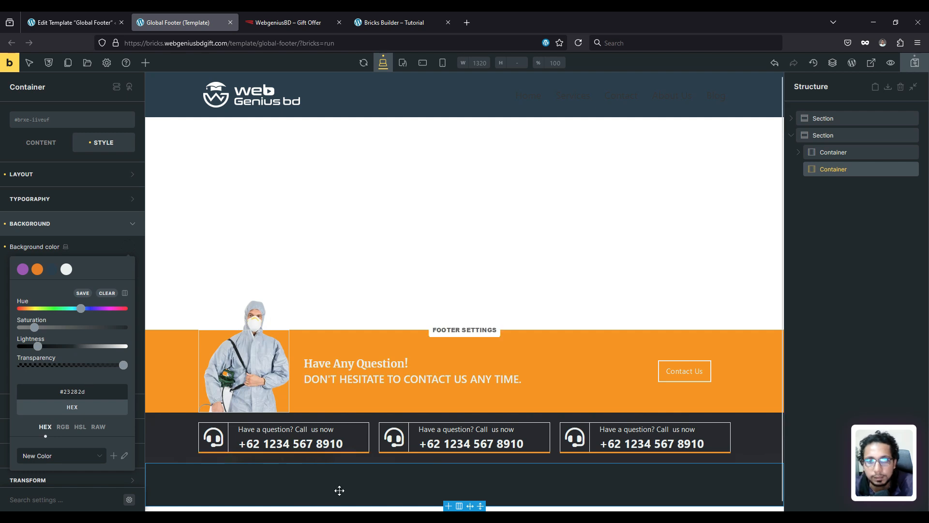
# - Check the reference footer's logo and social icon bar, and add an Image element to the full-width container
pyautogui.click(293, 19)
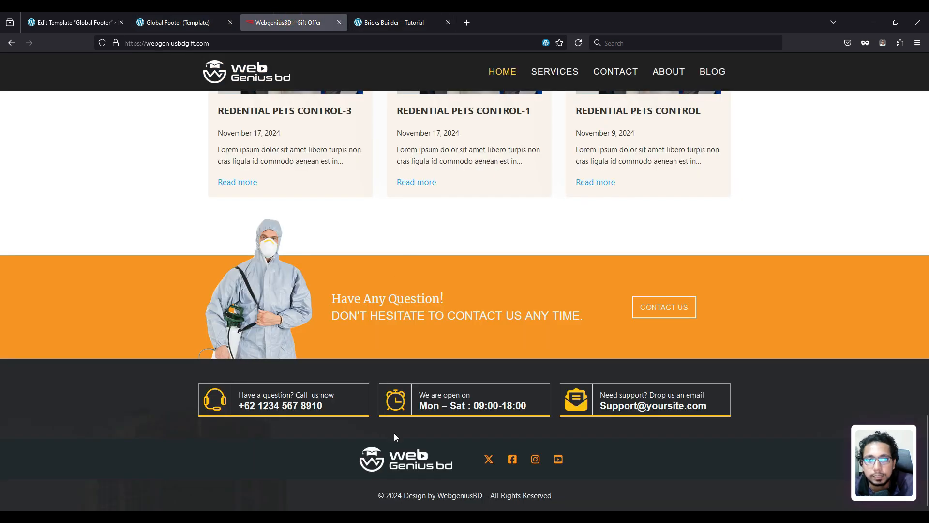
pyautogui.click(394, 22)
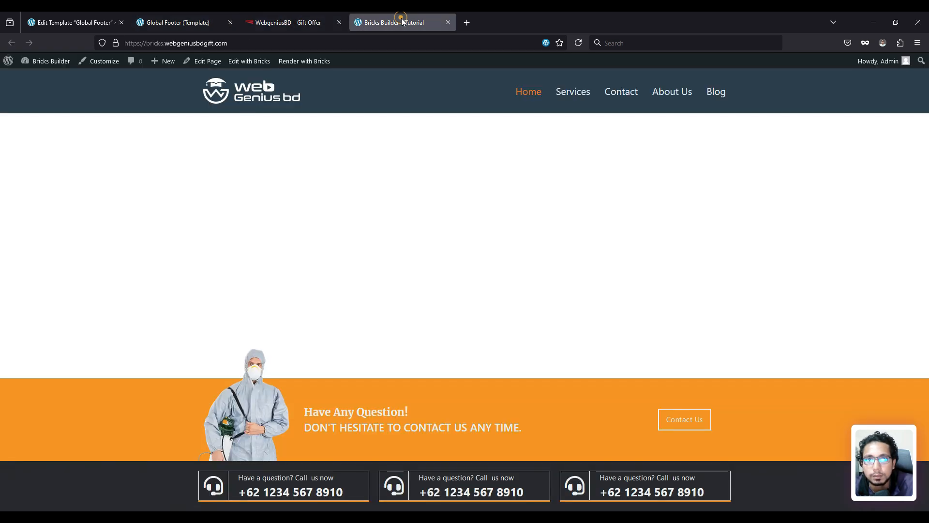
pyautogui.click(295, 19)
pyautogui.click(204, 17)
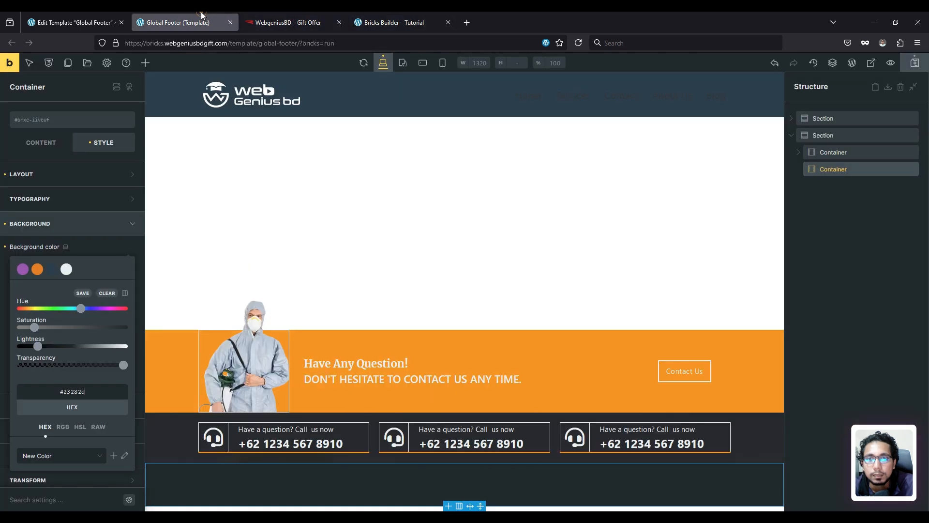
pyautogui.click(446, 479)
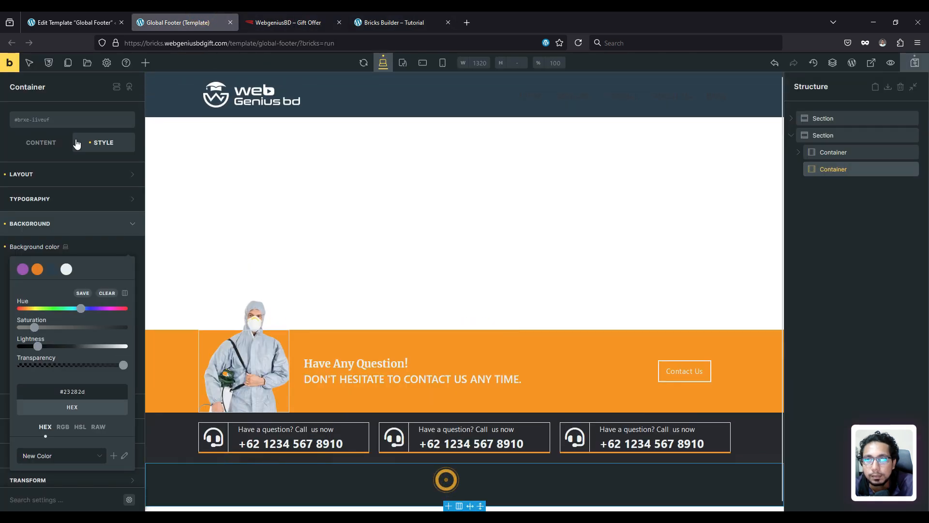
pyautogui.click(145, 62)
pyautogui.scroll(-5, 87, 310)
pyautogui.scroll(-5, 73, 299)
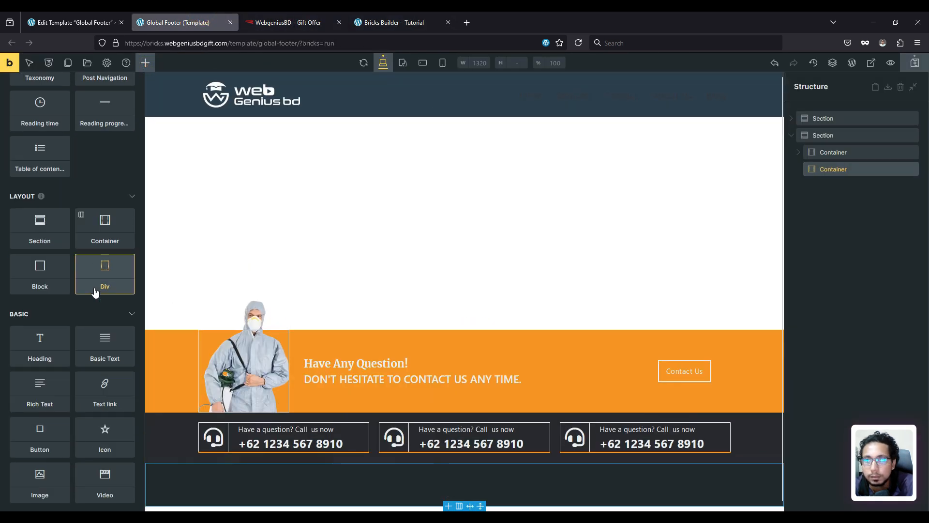
pyautogui.click(41, 345)
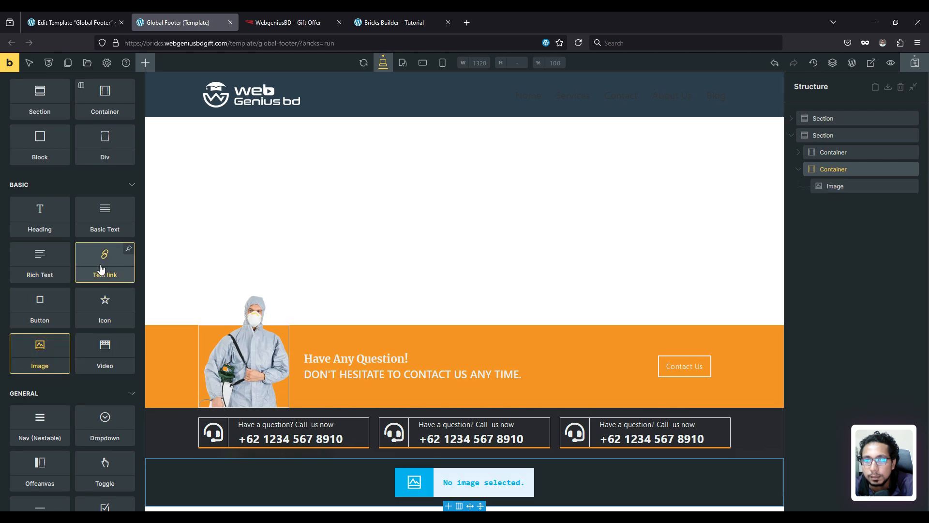
# - Search the elements for "icon" and add an Icon List below the image in the full-width container
pyautogui.scroll(10, 87, 197)
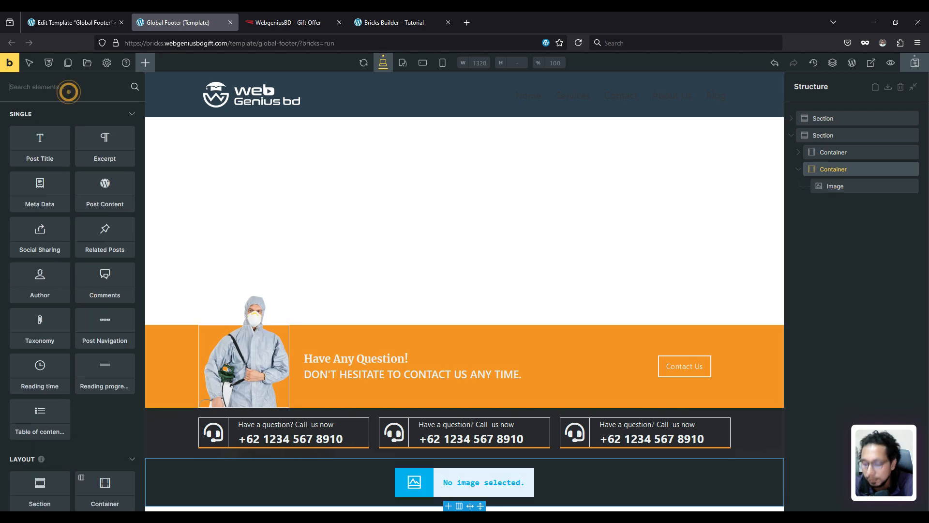
pyautogui.click(69, 92)
pyautogui.write('soco')
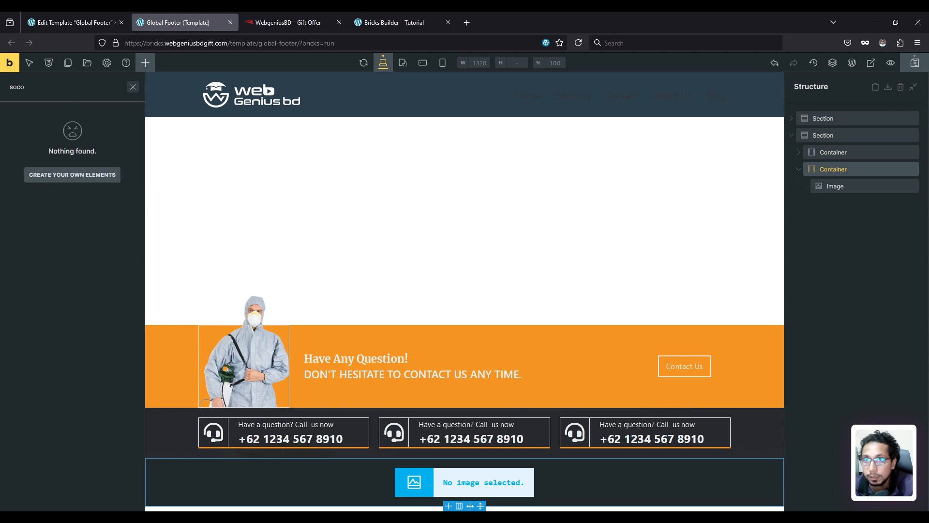
pyautogui.press('BackSpace')
pyautogui.press('BackSpace')
pyautogui.press('BackSpace')
pyautogui.press('BackSpace')
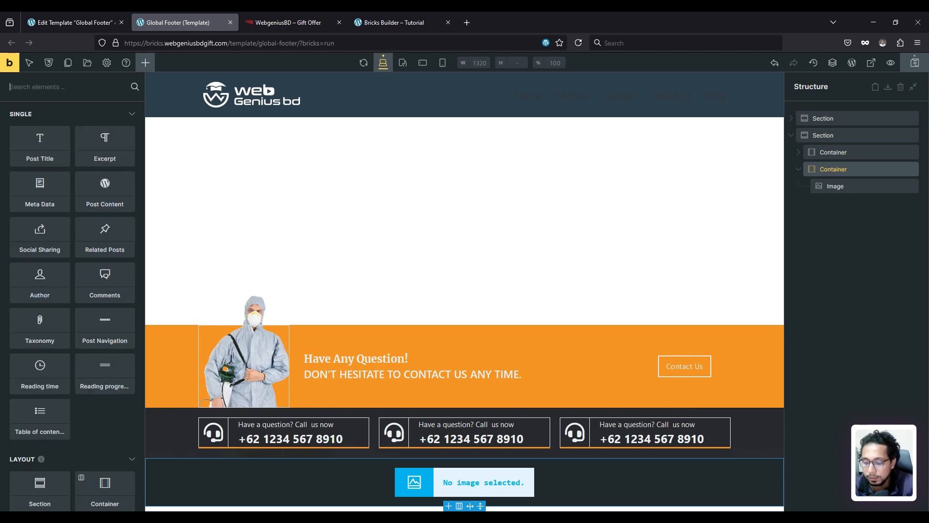
pyautogui.write('icon')
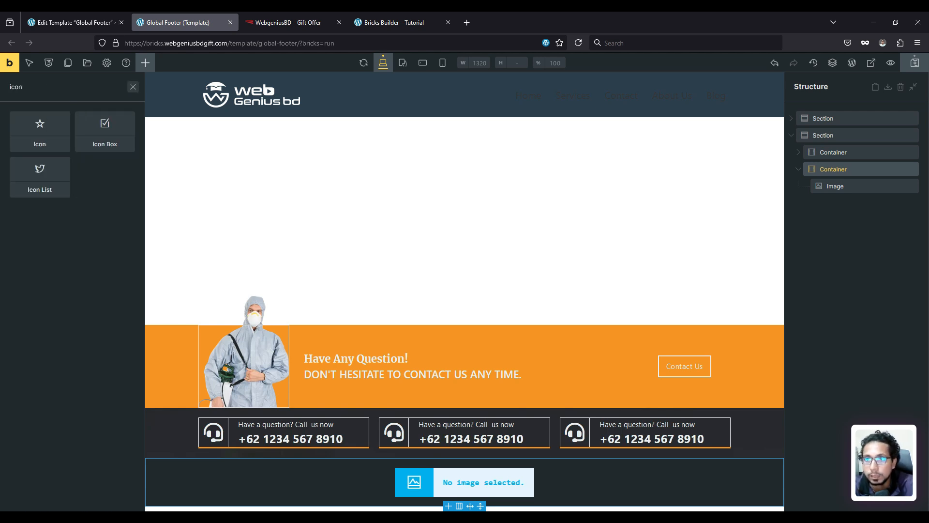
pyautogui.click(45, 183)
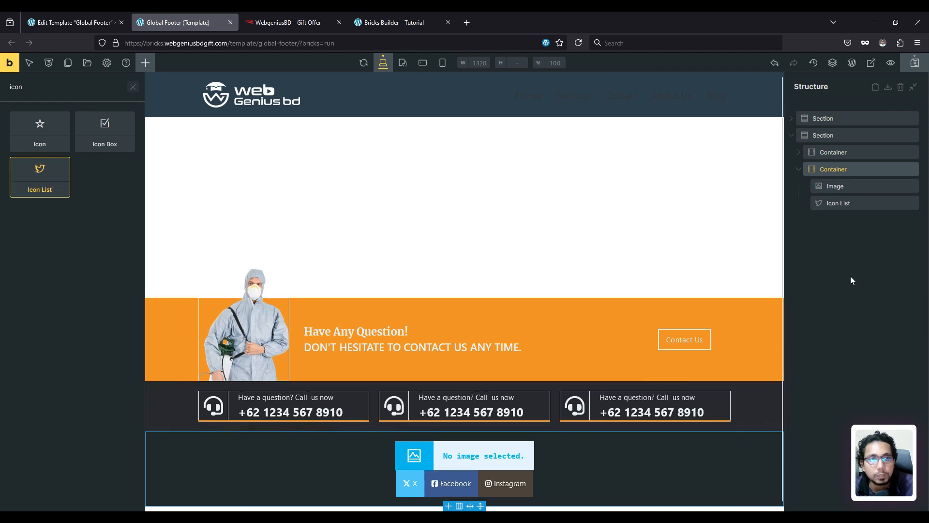
# - Set the new Image element's background image to the White-Transparent-scaled.webp logo from the media library
pyautogui.click(850, 185)
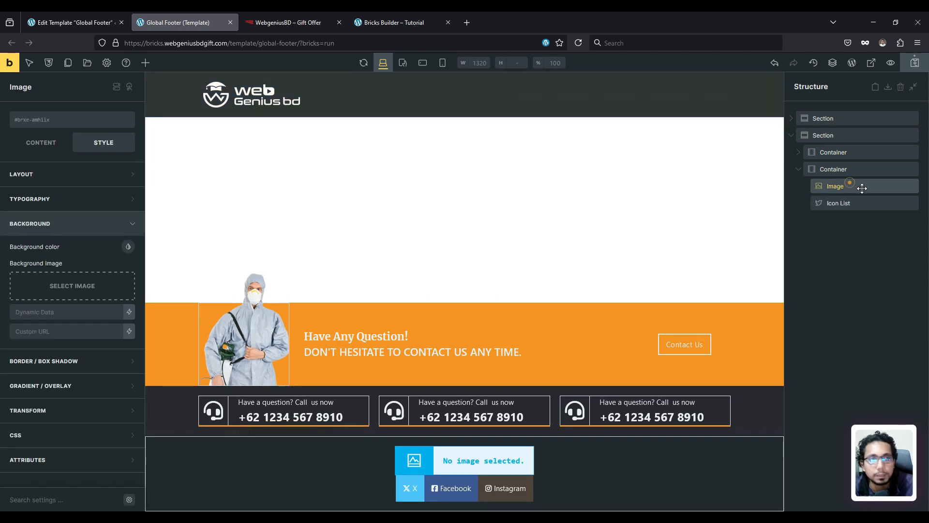
pyautogui.click(77, 281)
pyautogui.click(205, 191)
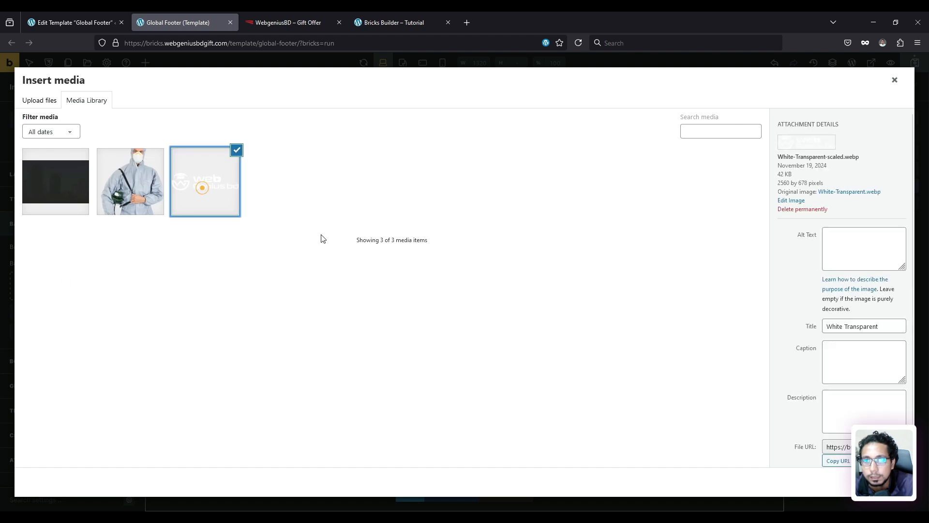
pyautogui.click(885, 482)
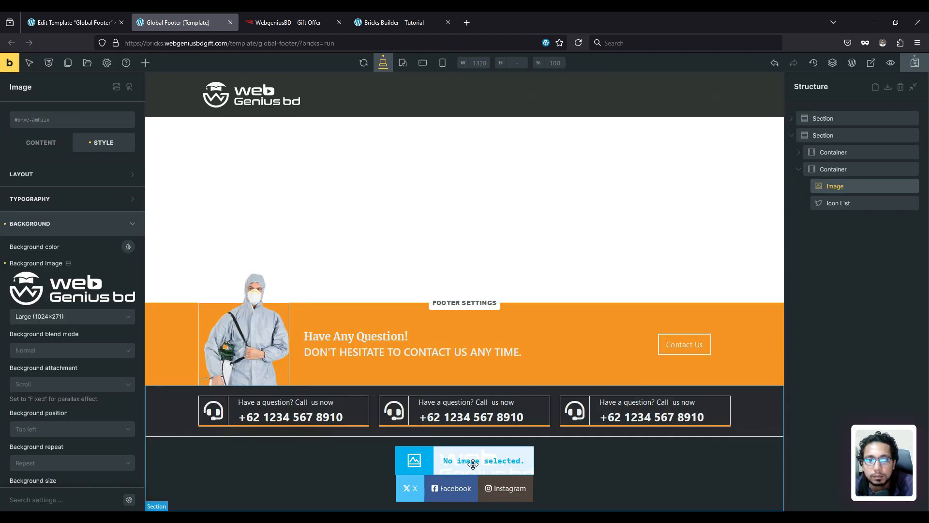
# - Reselect the White-Transparent-scaled.webp logo as the Image element's background image and save the footer template
pyautogui.click(913, 67)
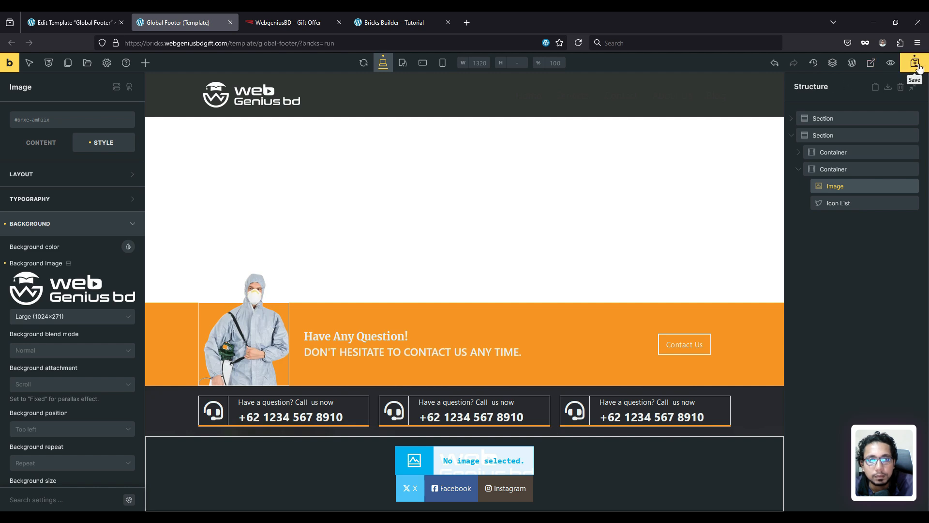
pyautogui.click(68, 286)
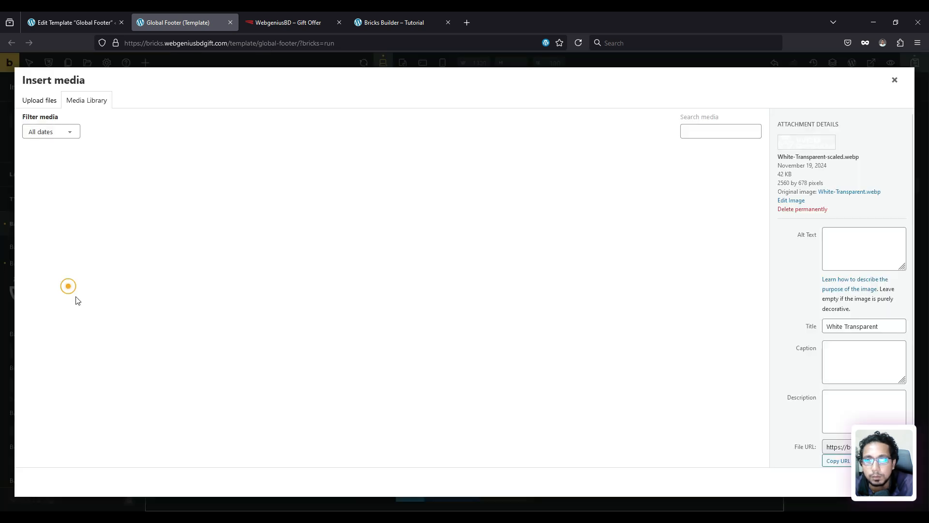
pyautogui.click(126, 179)
pyautogui.click(205, 174)
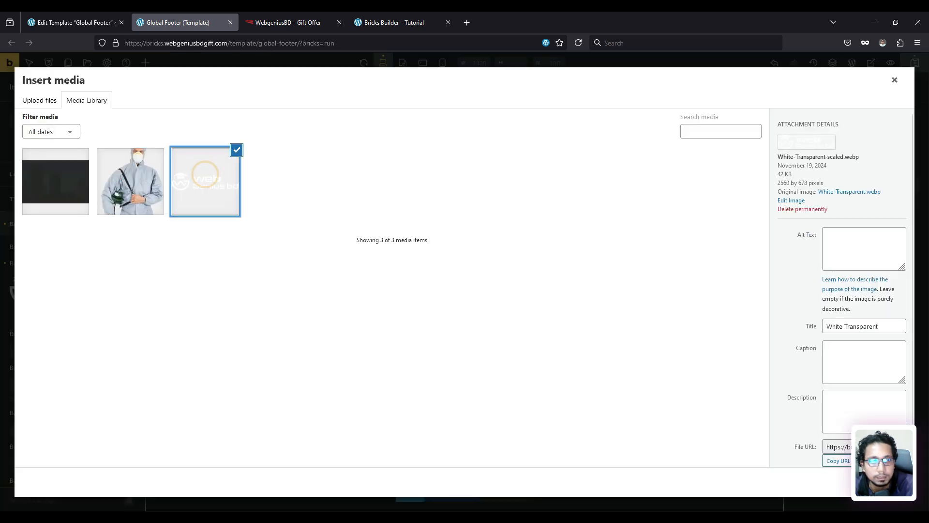
pyautogui.click(889, 480)
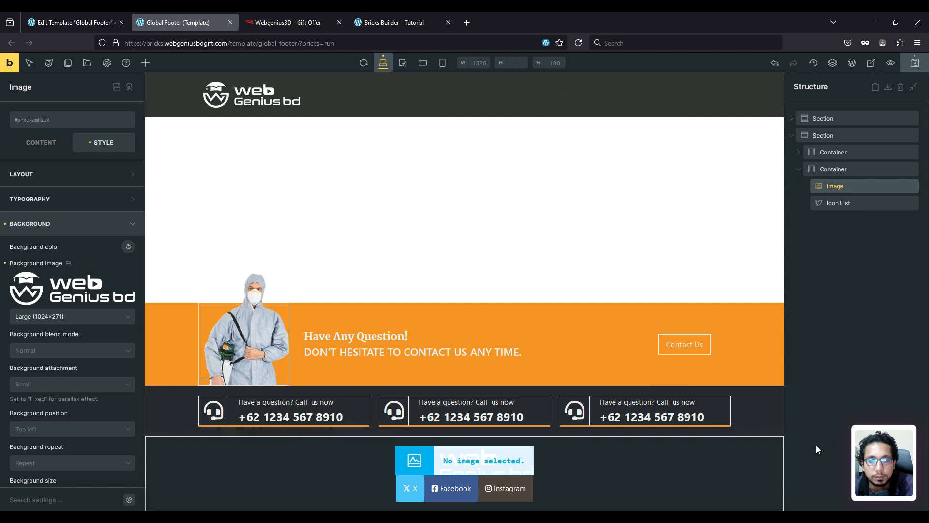
pyautogui.click(918, 65)
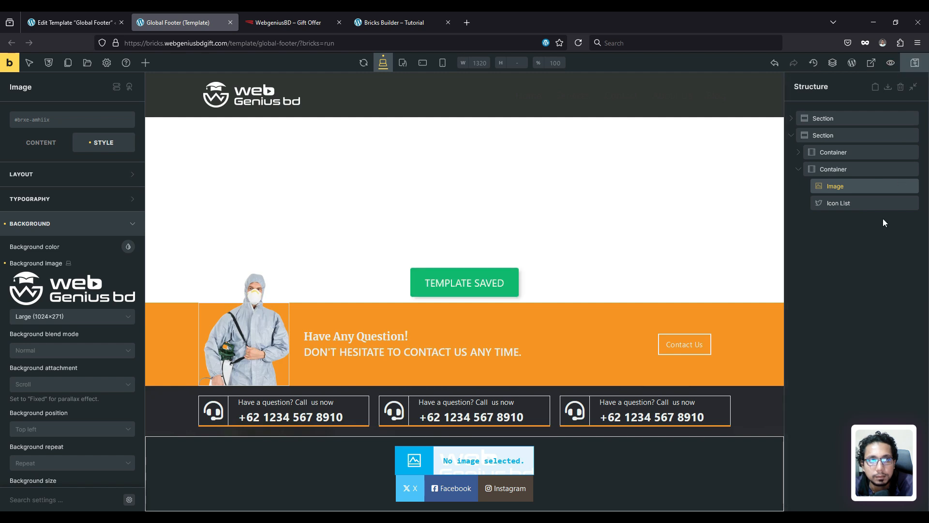
# - Clear the label of the X item in the full-width container's Icon List
pyautogui.click(873, 202)
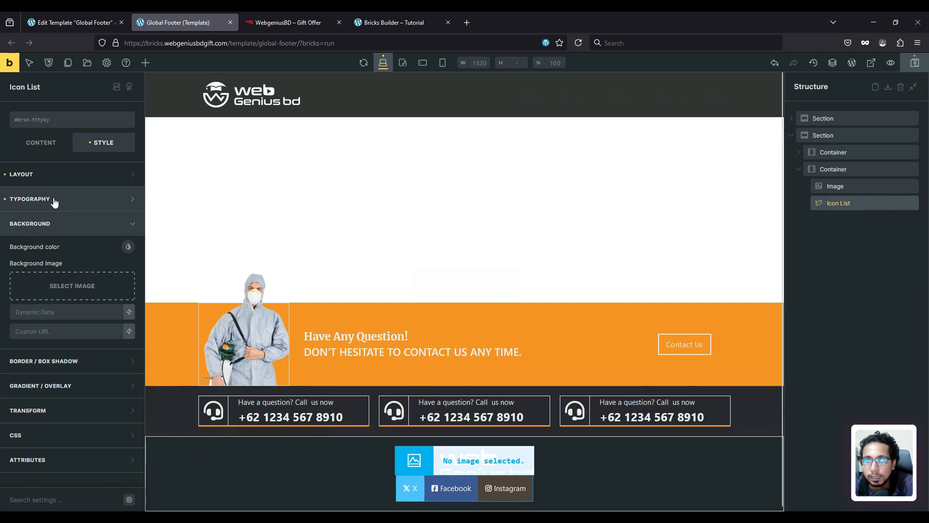
pyautogui.click(38, 146)
pyautogui.click(45, 189)
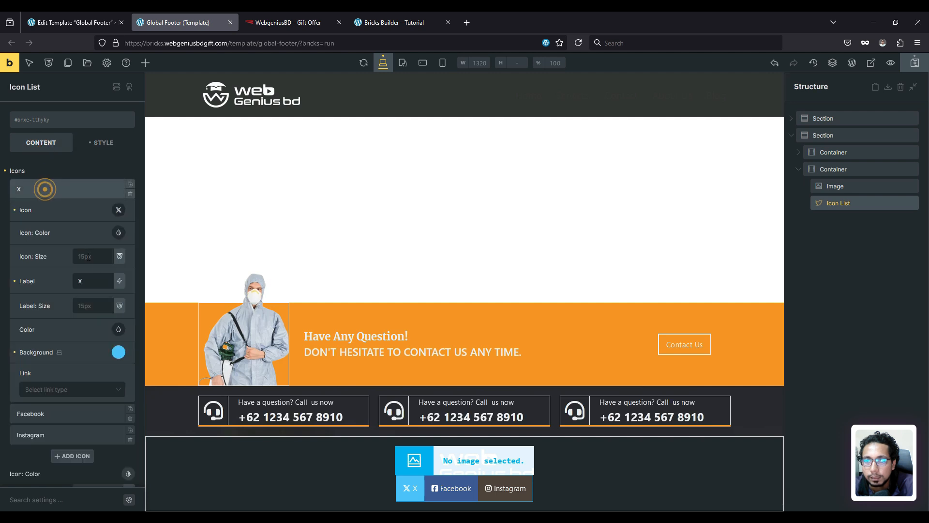
pyautogui.click(97, 277)
pyautogui.press('BackSpace')
pyautogui.click(42, 190)
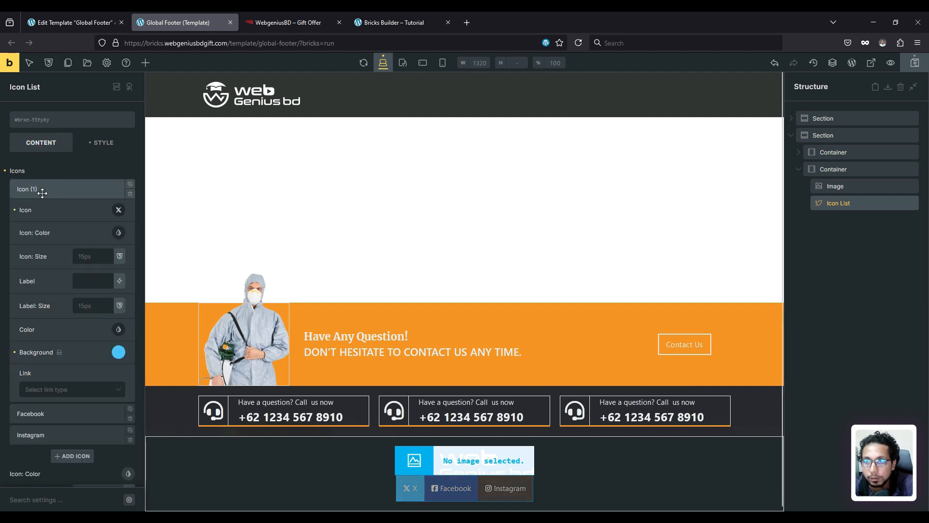
# - Clear the labels of the Facebook and Instagram items in the Icon List
pyautogui.click(47, 211)
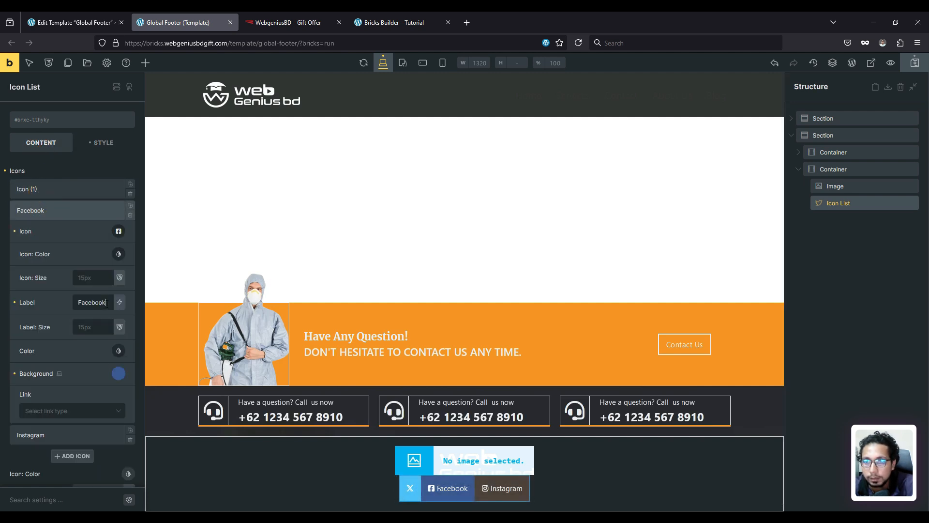
pyautogui.doubleClick(106, 301)
pyautogui.press('BackSpace')
pyautogui.click(38, 210)
pyautogui.click(56, 230)
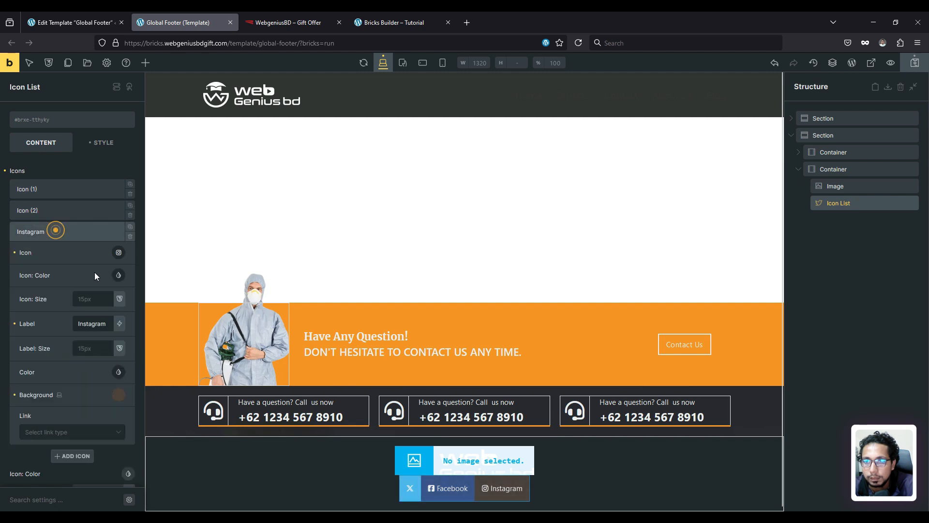
pyautogui.doubleClick(99, 323)
pyautogui.press('BackSpace')
pyautogui.click(36, 234)
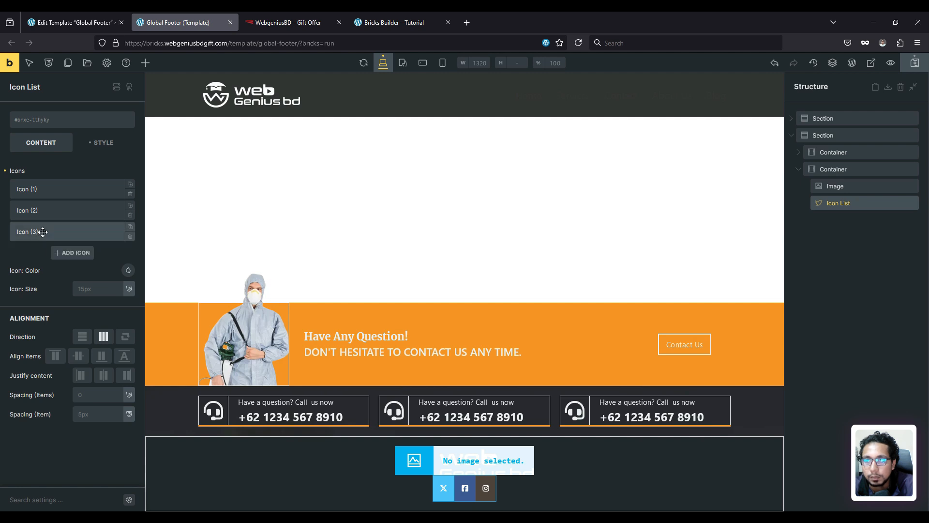
# - Clear the background colors of the X, Facebook and Instagram items in the Icon List
pyautogui.click(40, 211)
pyautogui.click(119, 374)
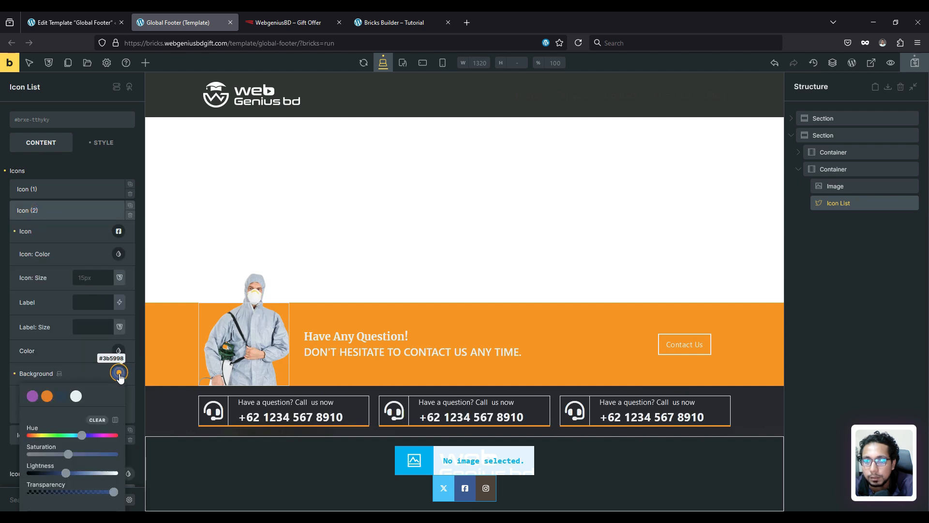
pyautogui.click(42, 213)
pyautogui.click(45, 194)
pyautogui.click(118, 350)
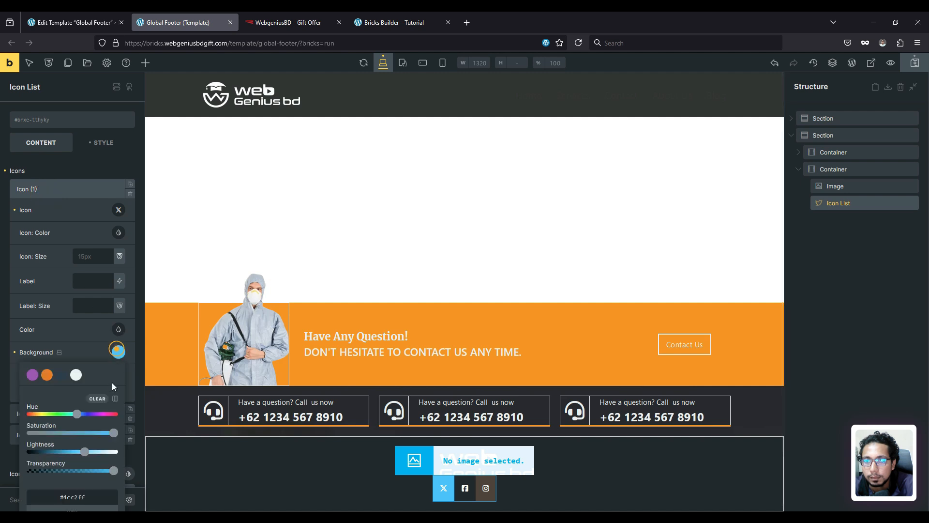
pyautogui.click(97, 398)
pyautogui.click(42, 194)
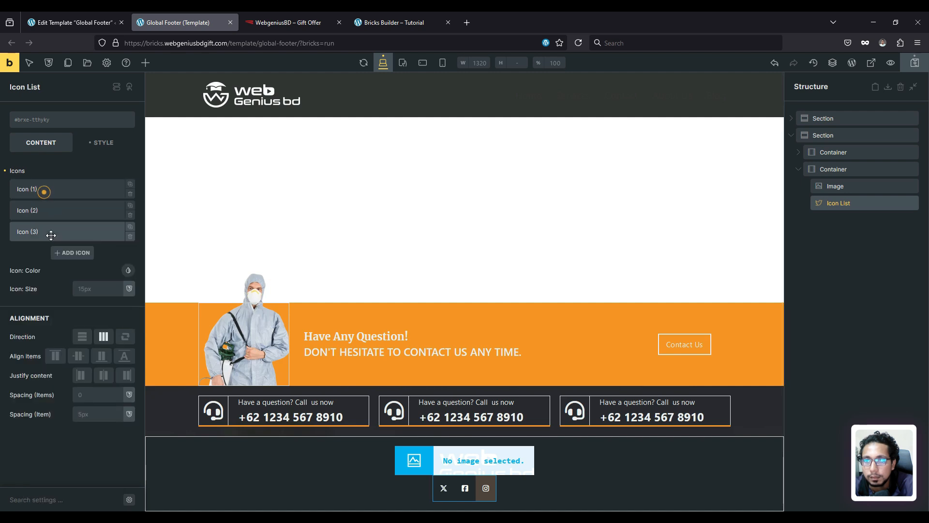
pyautogui.click(51, 233)
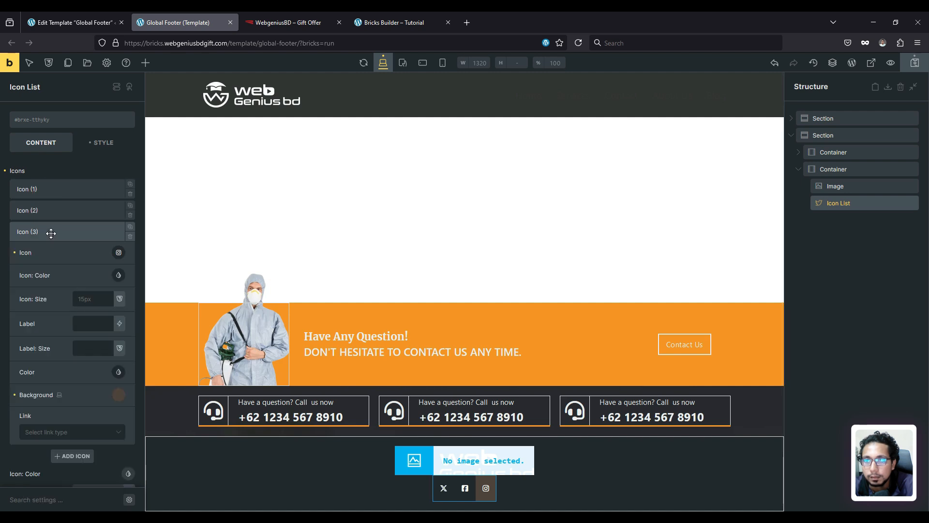
pyautogui.click(119, 395)
pyautogui.click(97, 441)
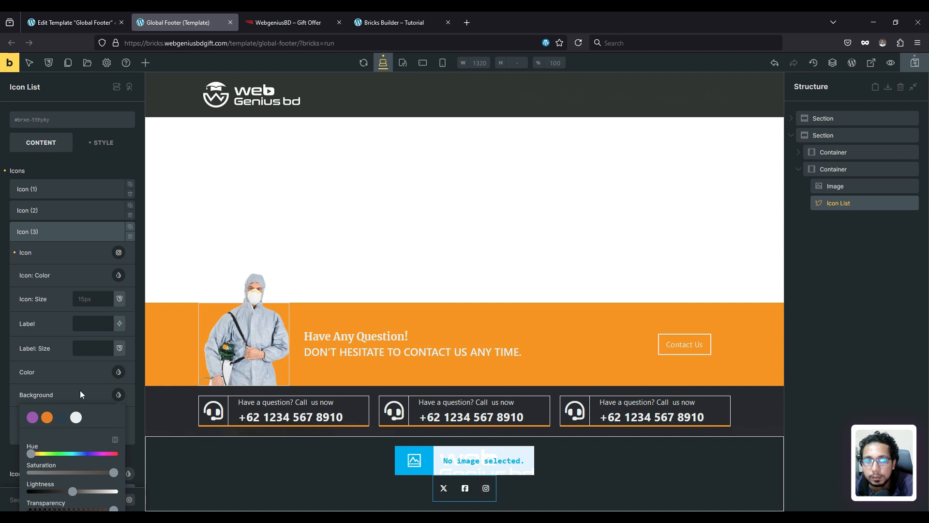
pyautogui.click(57, 231)
# - Set the logo and icon container's direction to horizontal, save the template, and check the footer on the reloaded live page
pyautogui.click(846, 169)
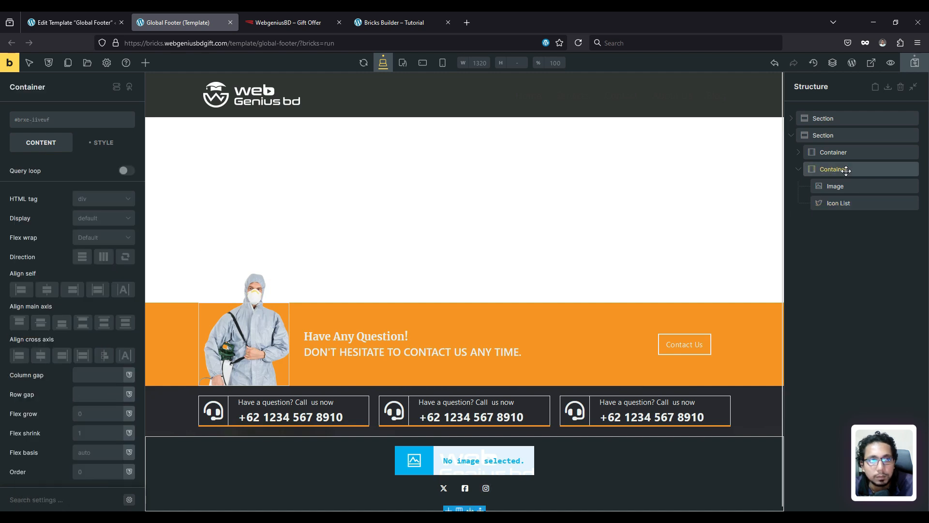
pyautogui.click(103, 258)
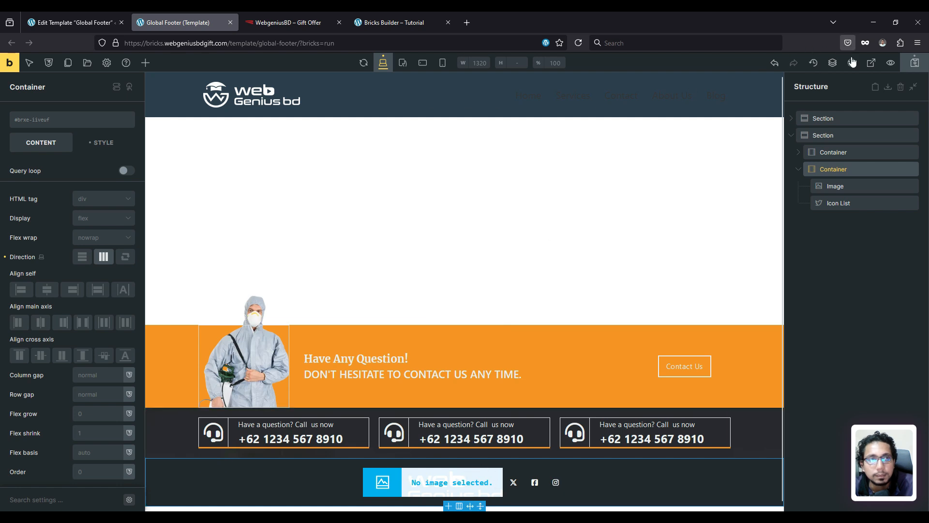
pyautogui.click(915, 62)
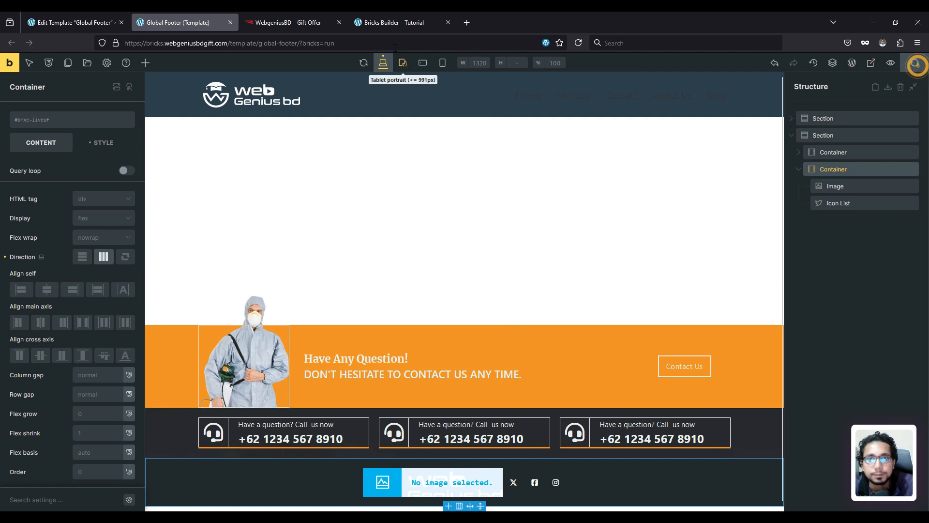
pyautogui.click(376, 19)
pyautogui.click(579, 43)
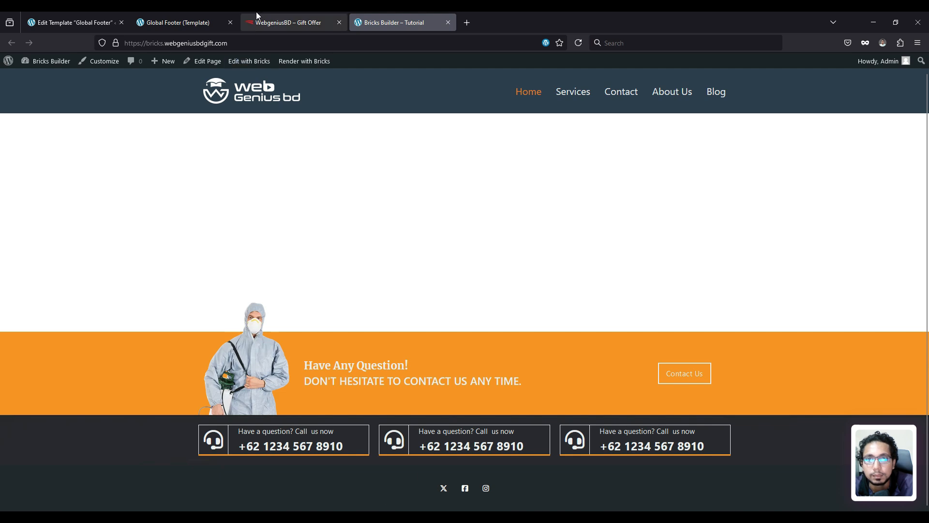
# - Replace the Image element in the full-width container with a new Image element above the Icon List
pyautogui.click(203, 22)
pyautogui.click(417, 469)
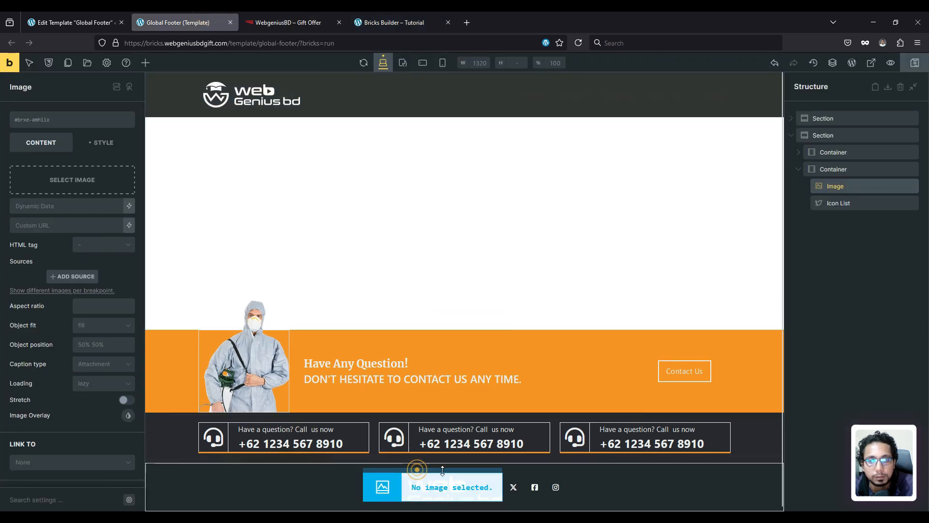
pyautogui.rightClick(842, 182)
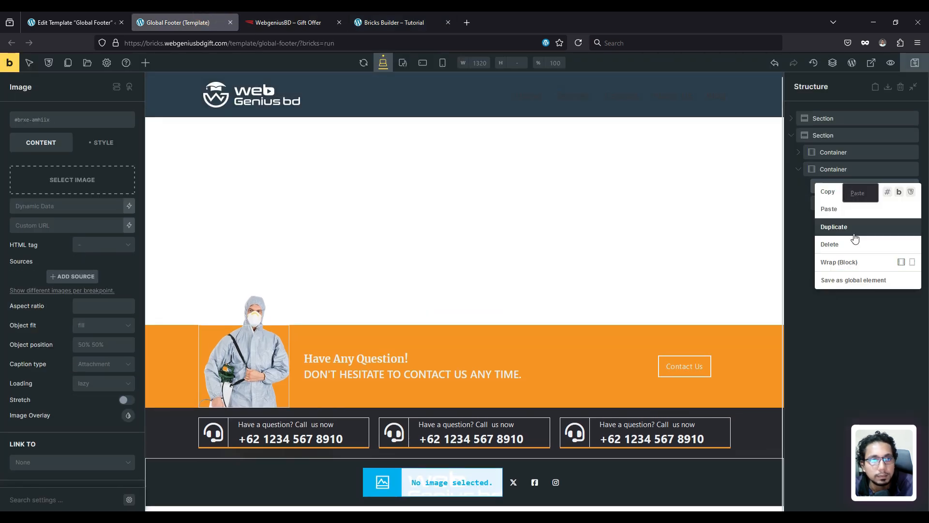
pyautogui.click(850, 242)
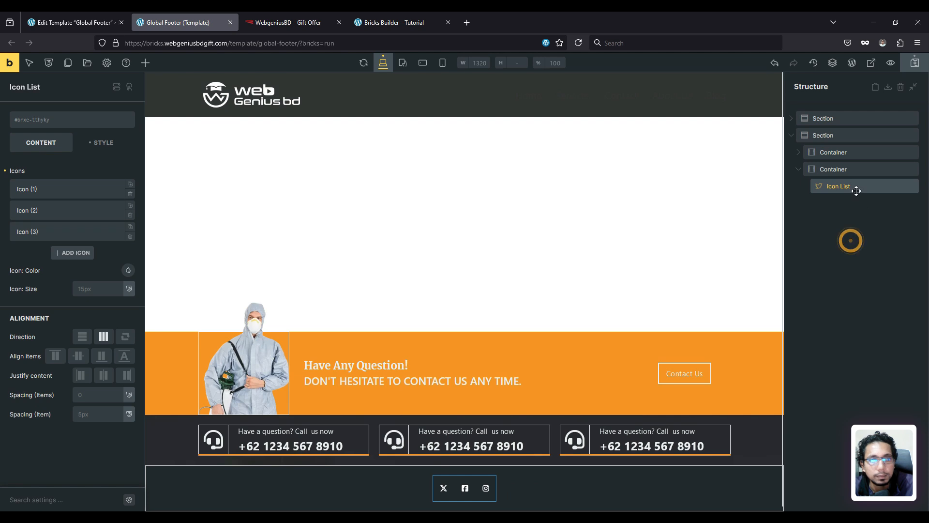
pyautogui.click(145, 63)
pyautogui.scroll(-7, 63, 332)
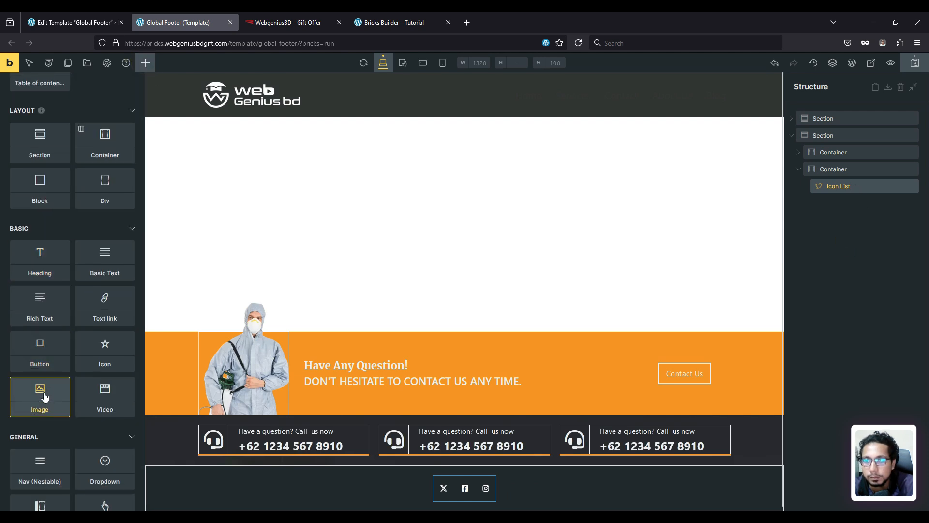
pyautogui.moveTo(44, 396); pyautogui.dragTo(849, 187)
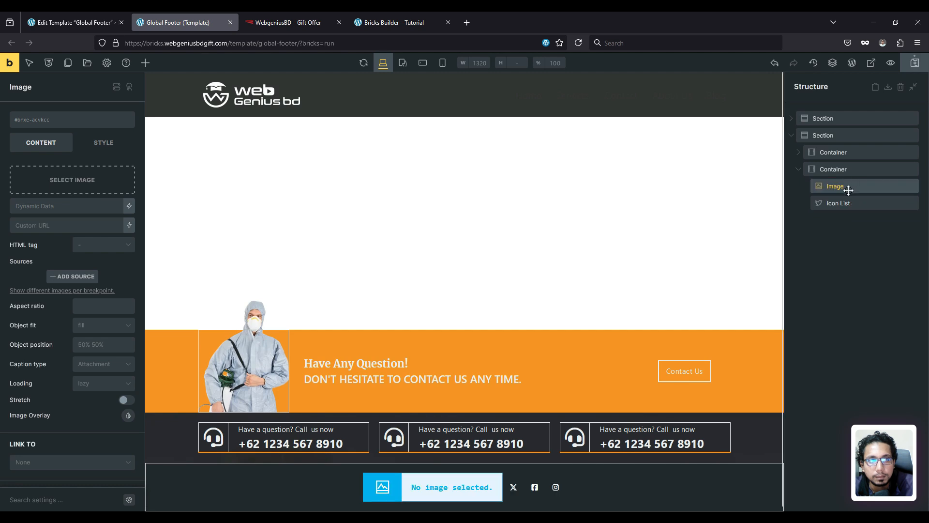
# - Insert the white transparent Web Genius bd logo from the media library as the new Image element's image
pyautogui.click(59, 187)
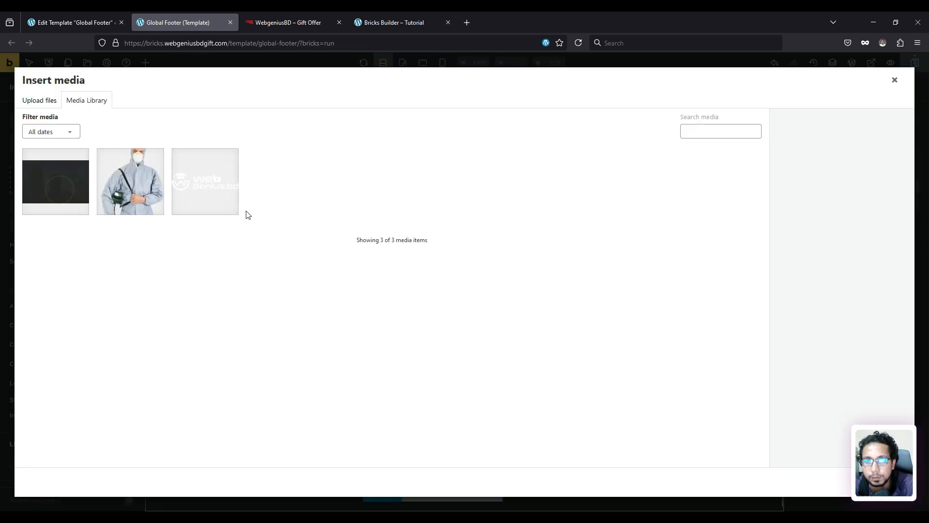
pyautogui.click(207, 184)
pyautogui.click(890, 482)
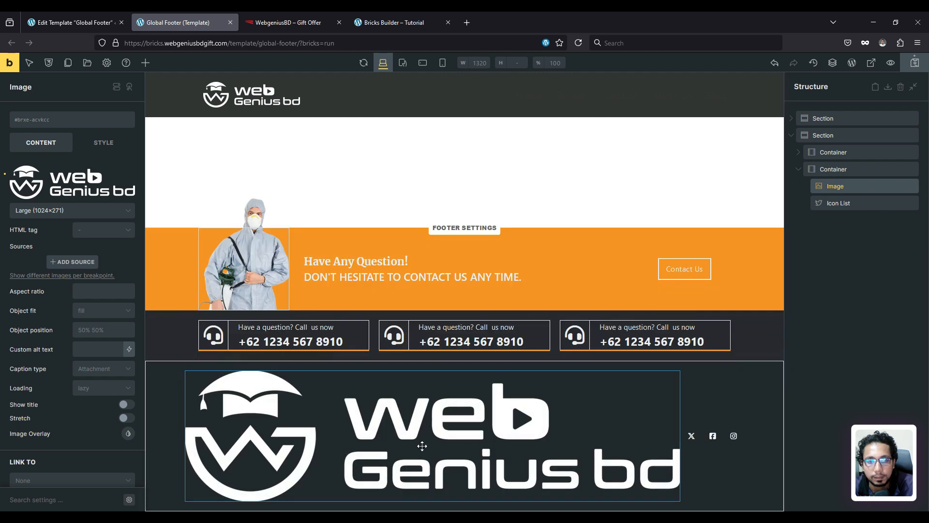
# - Set the footer logo's width to 200 and compare the logo and icon bar with the reference site
pyautogui.click(102, 143)
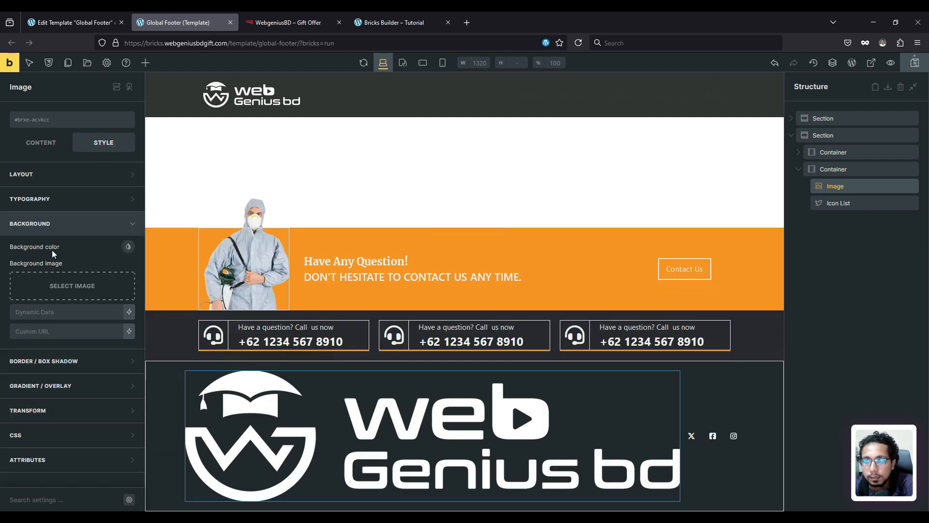
pyautogui.click(56, 173)
pyautogui.click(97, 395)
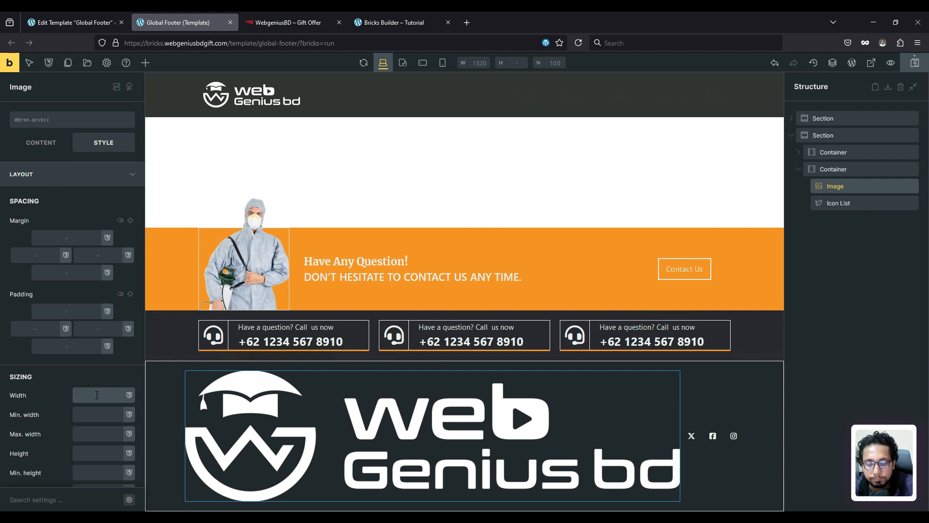
pyautogui.write('250')
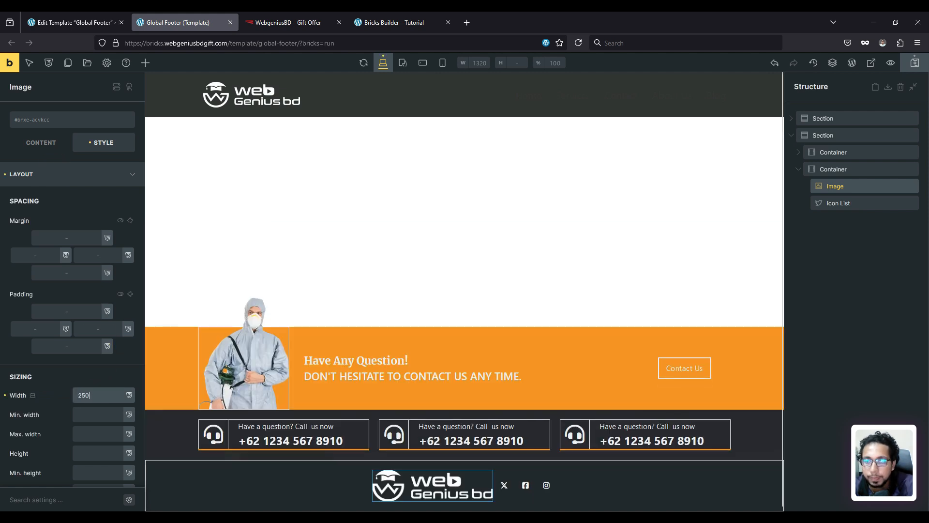
pyautogui.write('20')
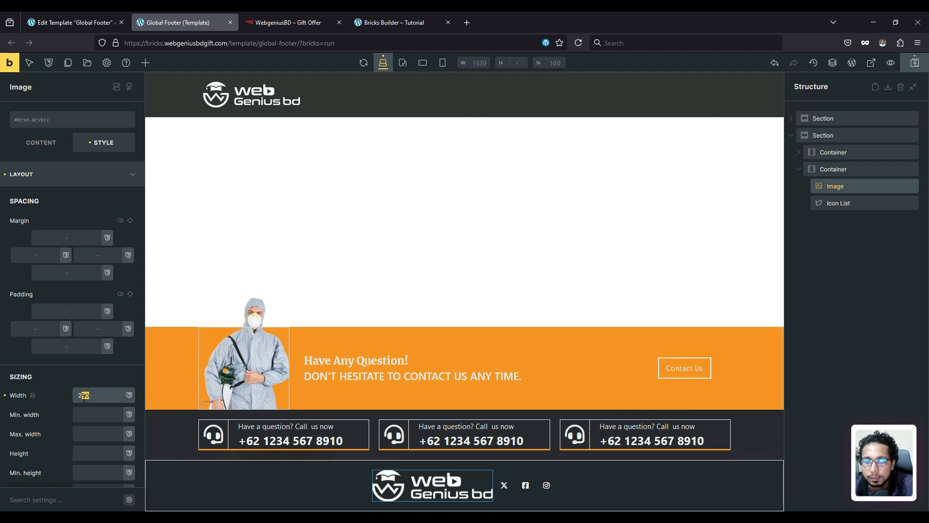
pyautogui.write('0')
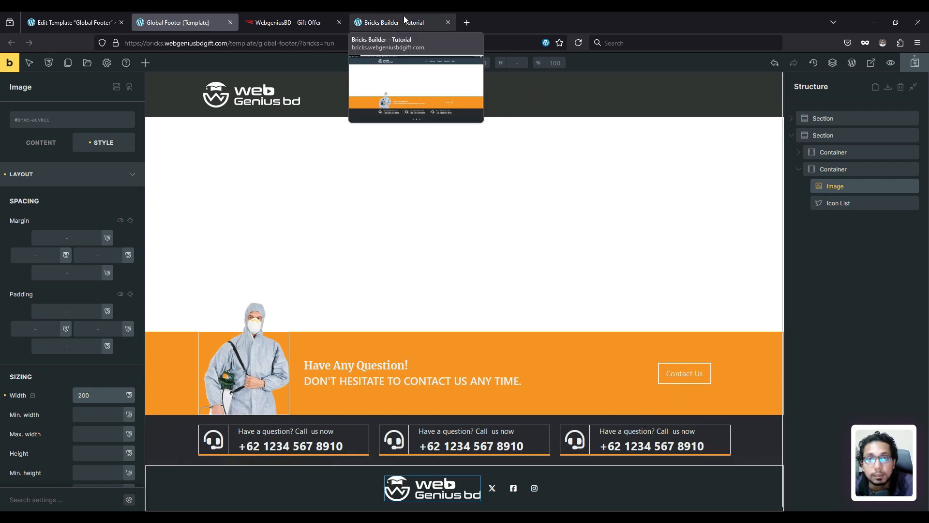
pyautogui.click(435, 19)
pyautogui.click(308, 20)
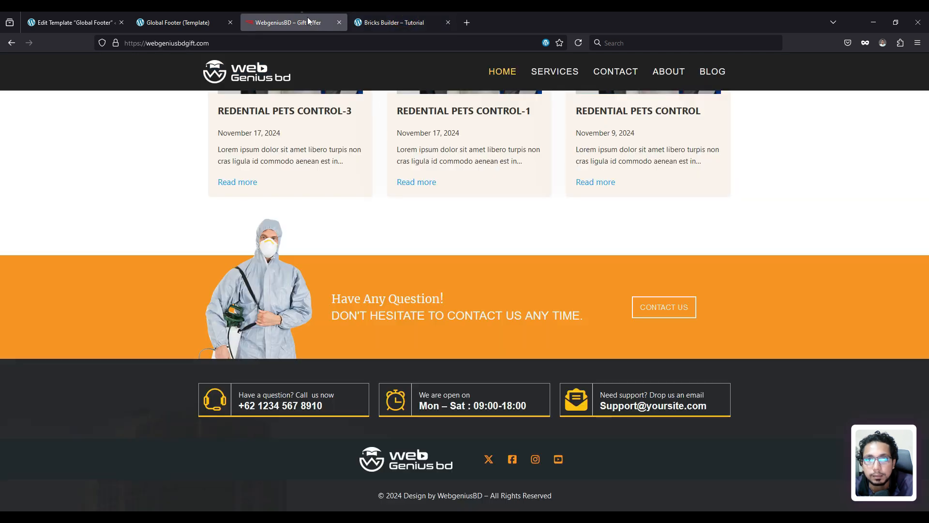
pyautogui.click(404, 18)
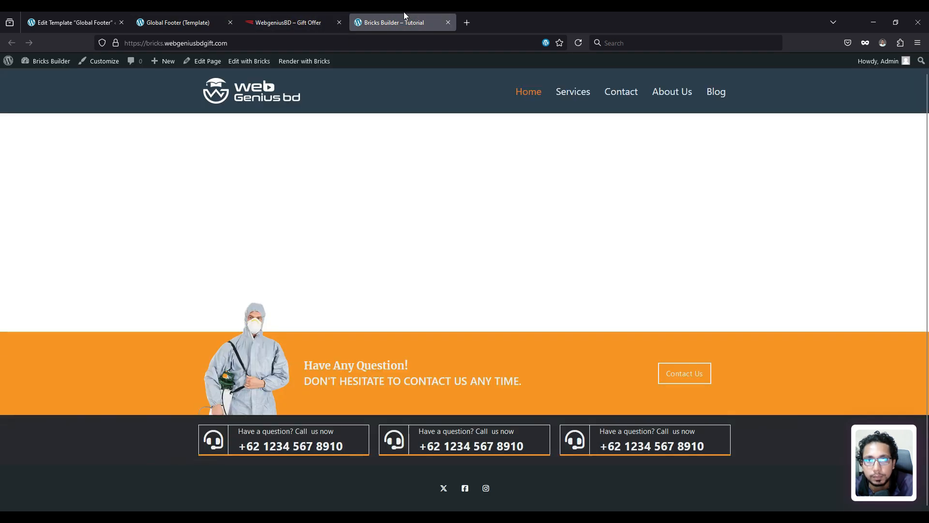
pyautogui.click(210, 17)
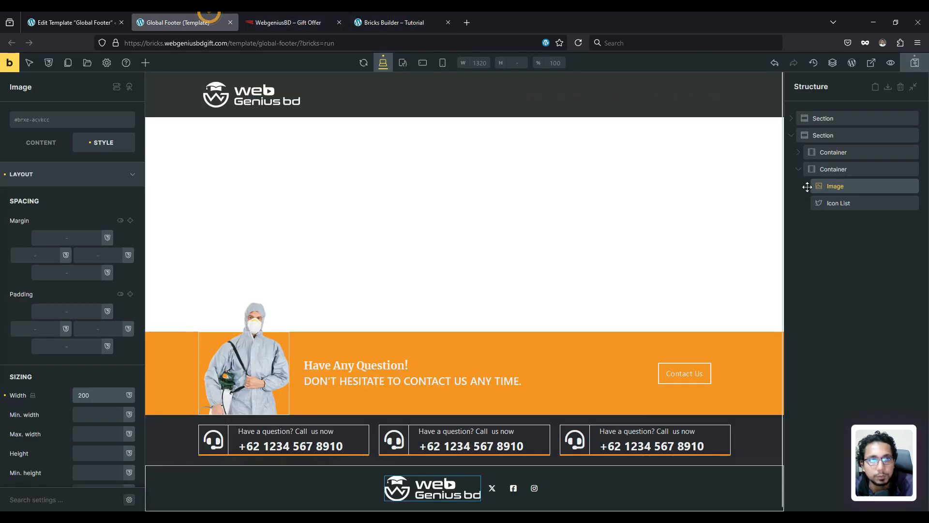
# - Set the logo and icon container's column gap to 50, save the template, and compare the reloaded live footer with the reference site
pyautogui.click(832, 168)
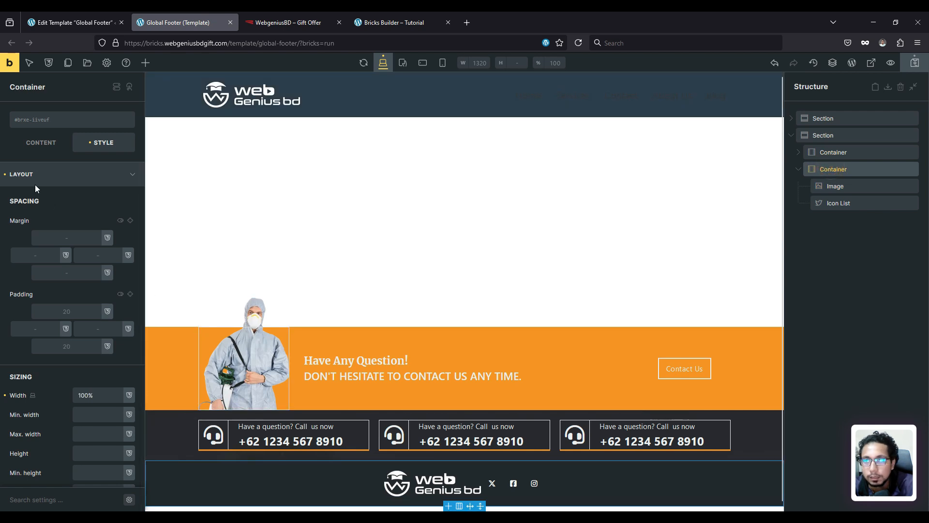
pyautogui.click(42, 145)
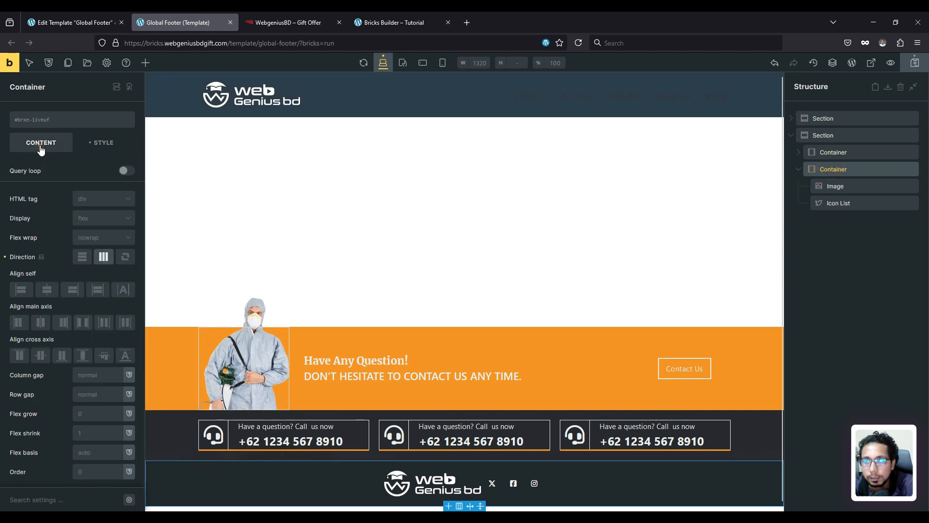
pyautogui.click(86, 376)
pyautogui.write('50')
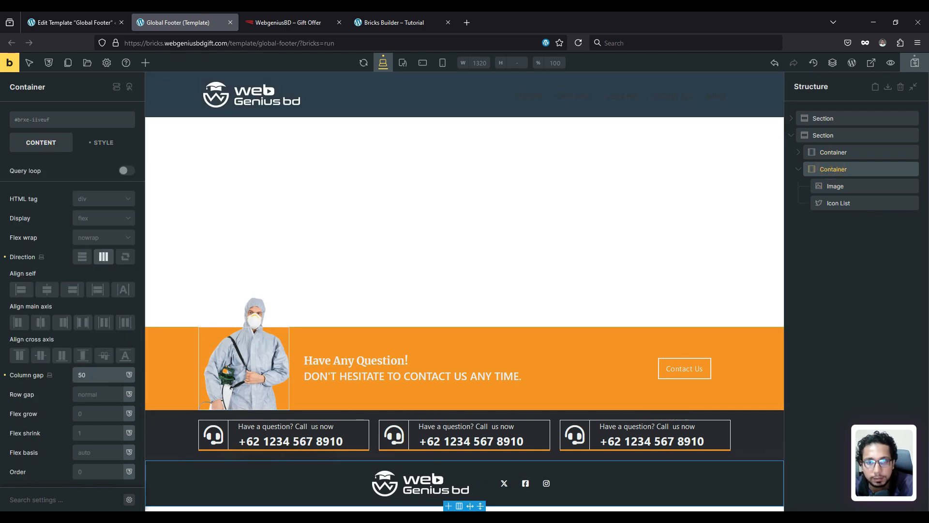
pyautogui.hotkey('ctrl', 's')
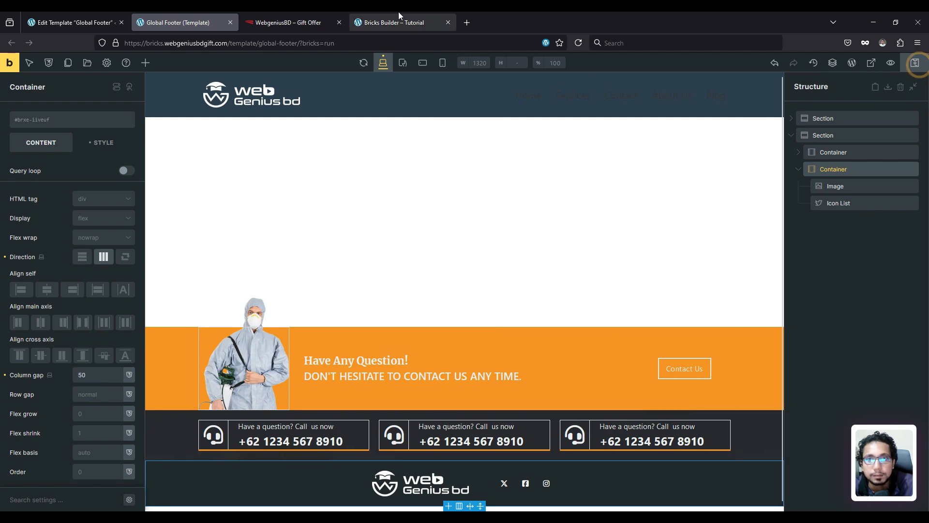
pyautogui.click(398, 15)
pyautogui.click(578, 42)
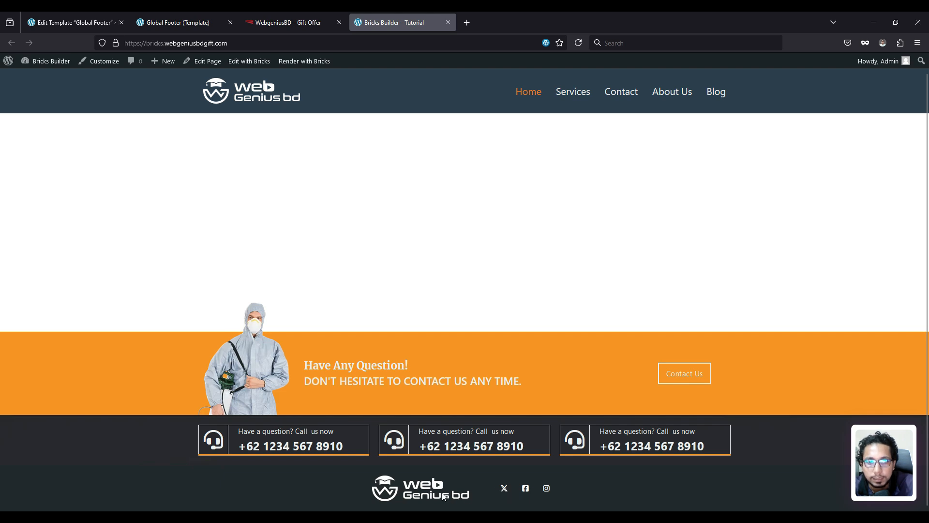
pyautogui.click(284, 22)
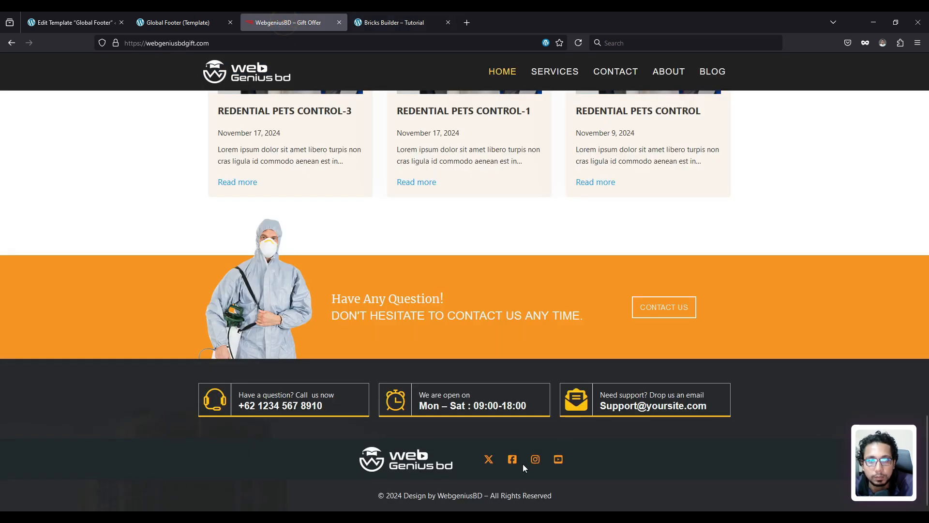
pyautogui.hotkey('ctrl', 'pageup')
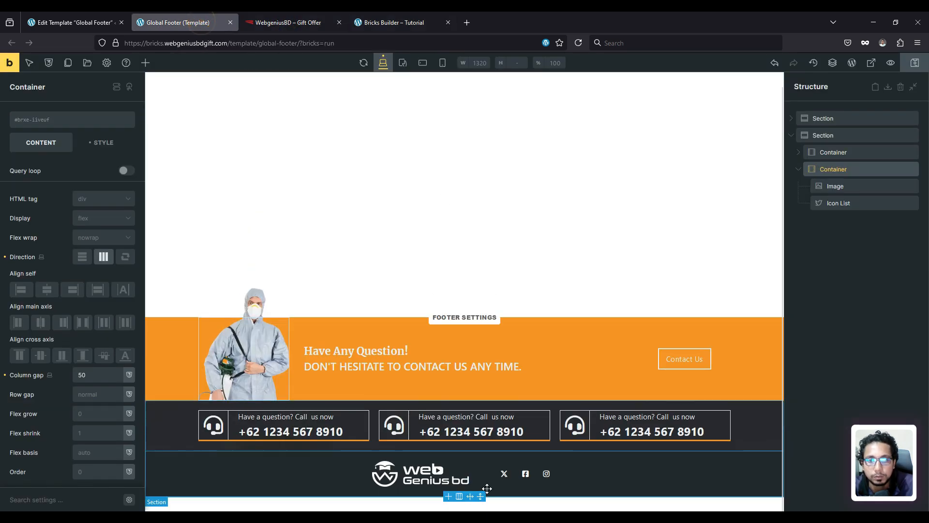
# - Set the X icon in the footer's Icon List to size 20 and colour it orange #e67e22
pyautogui.click(510, 479)
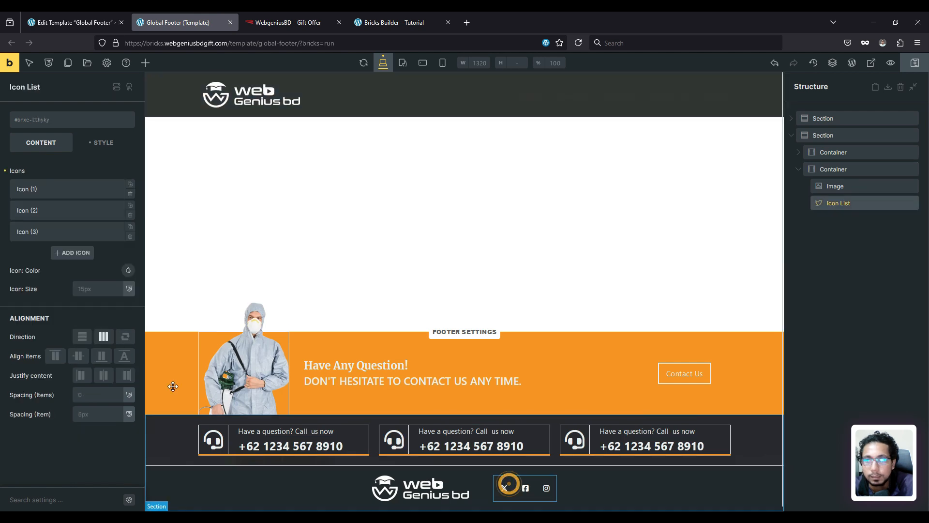
pyautogui.click(57, 191)
pyautogui.scroll(-4, 56, 184)
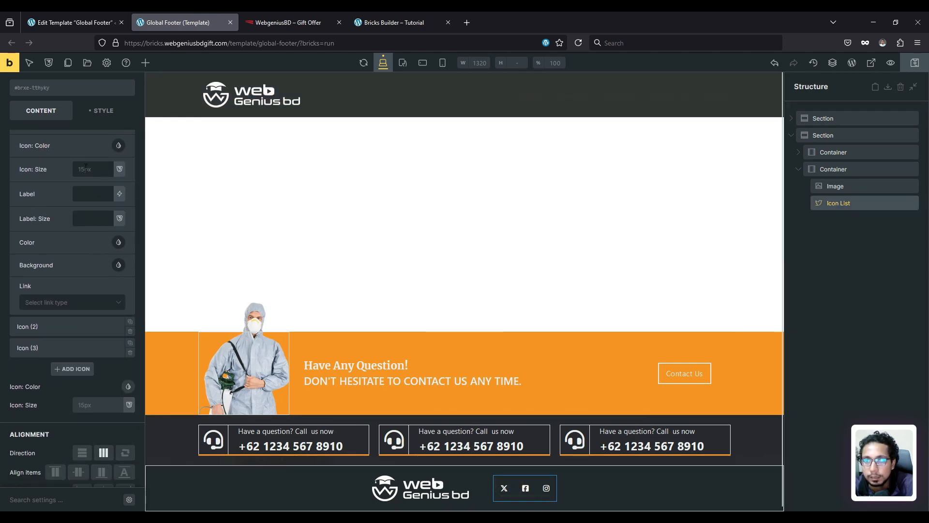
pyautogui.click(84, 168)
pyautogui.write('20')
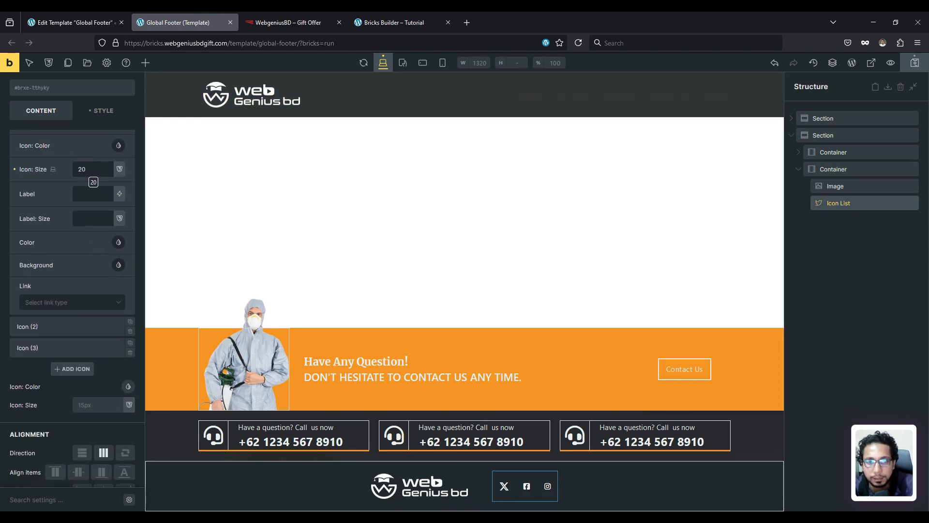
pyautogui.click(119, 243)
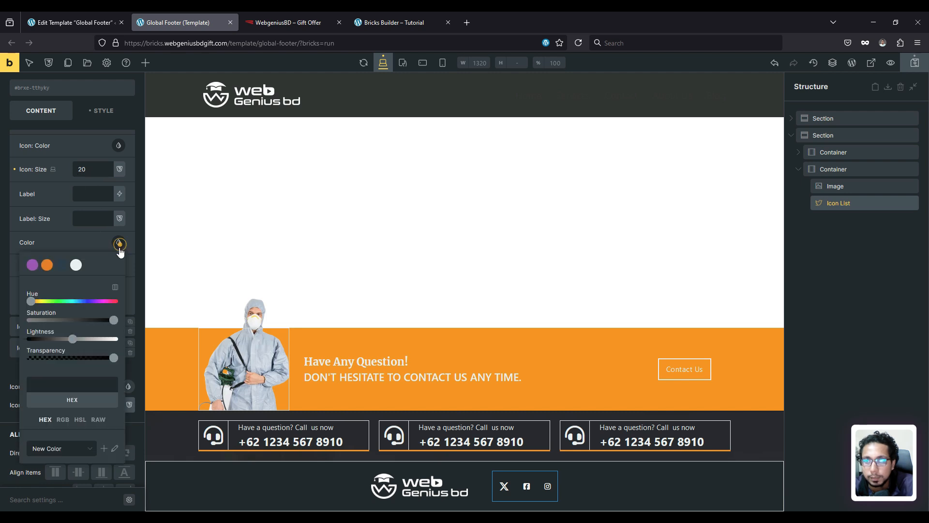
pyautogui.click(47, 265)
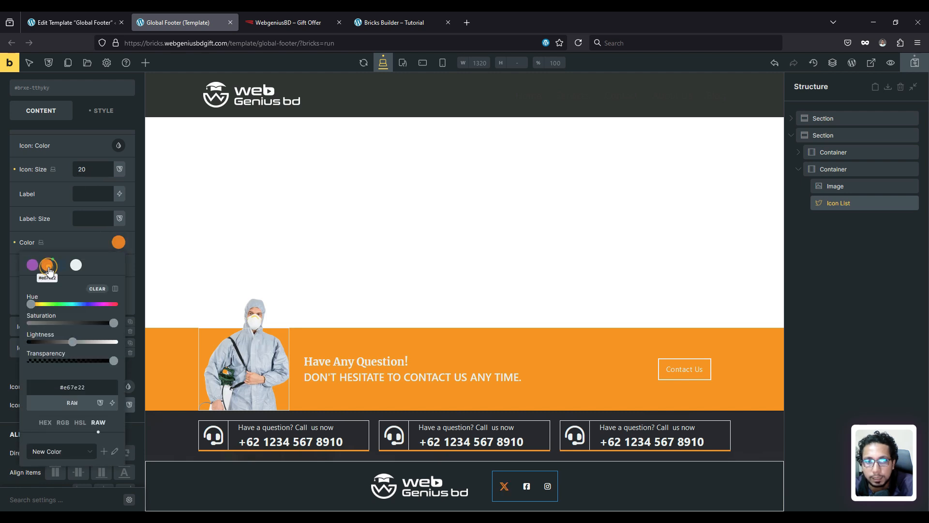
pyautogui.click(42, 145)
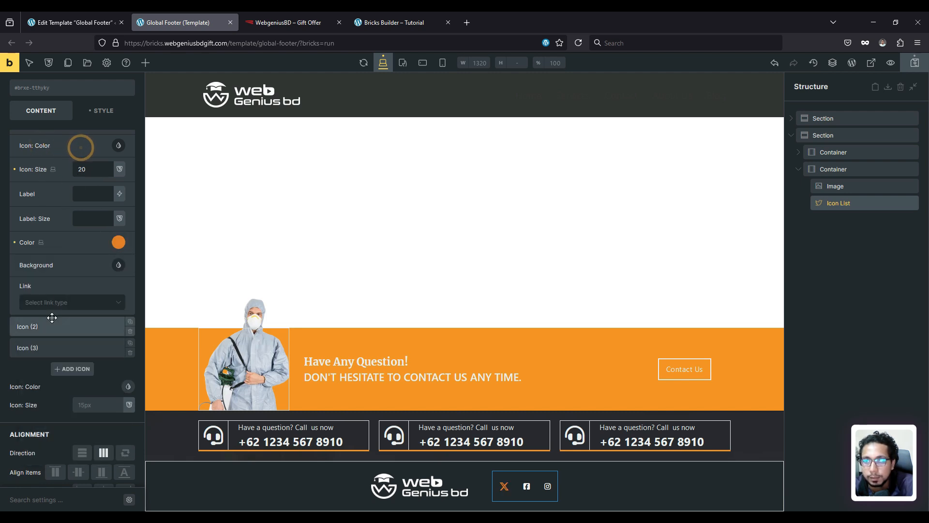
# - Colour the Facebook and Instagram icons in the Icon List orange #e67e22
pyautogui.scroll(-2, 48, 314)
pyautogui.click(47, 263)
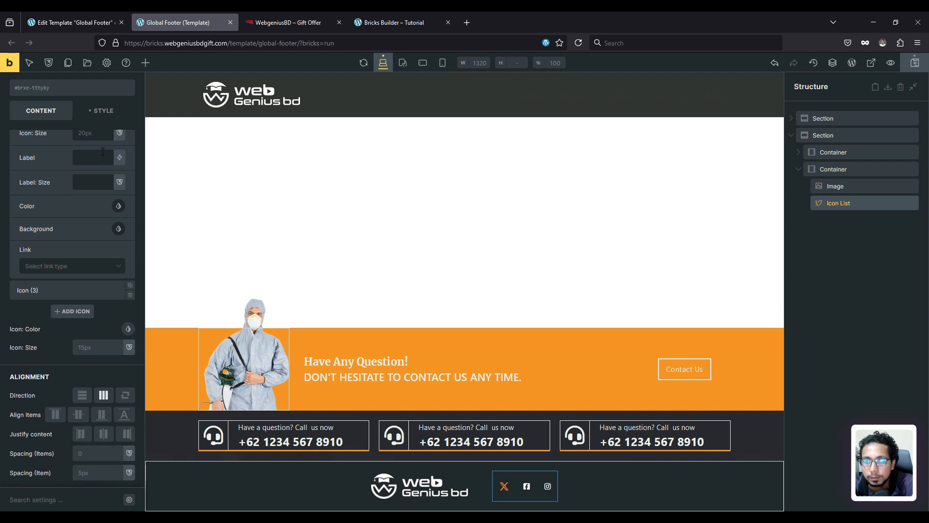
pyautogui.scroll(2, 90, 222)
pyautogui.scroll(-2, 85, 289)
pyautogui.click(117, 203)
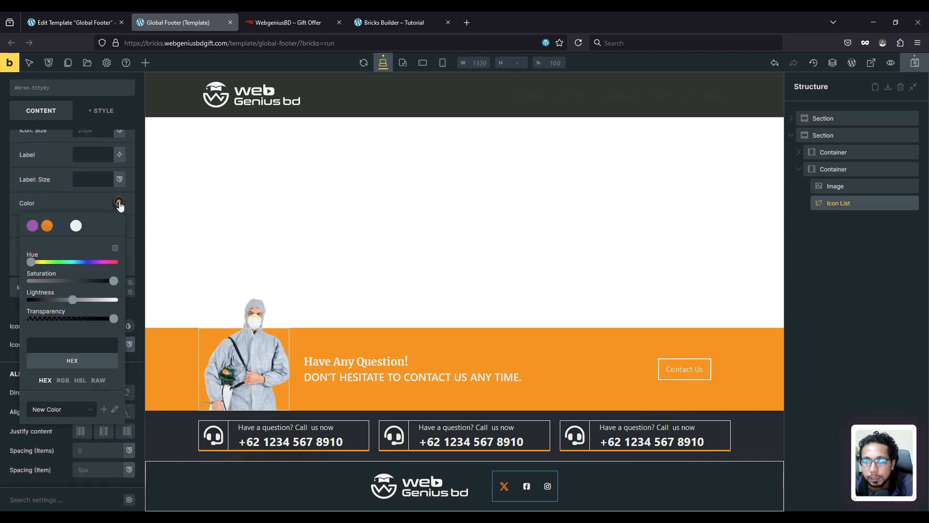
pyautogui.click(48, 226)
pyautogui.click(26, 203)
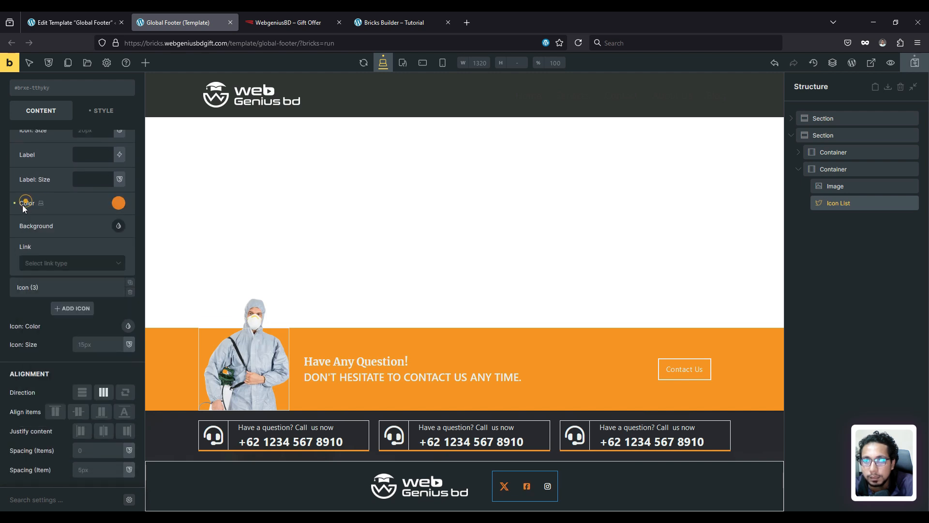
pyautogui.click(43, 285)
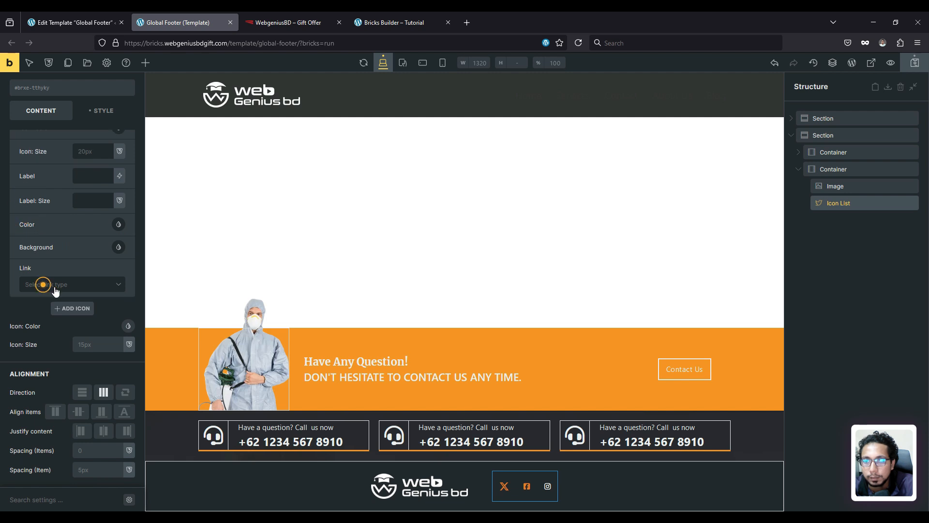
pyautogui.click(118, 224)
pyautogui.click(48, 247)
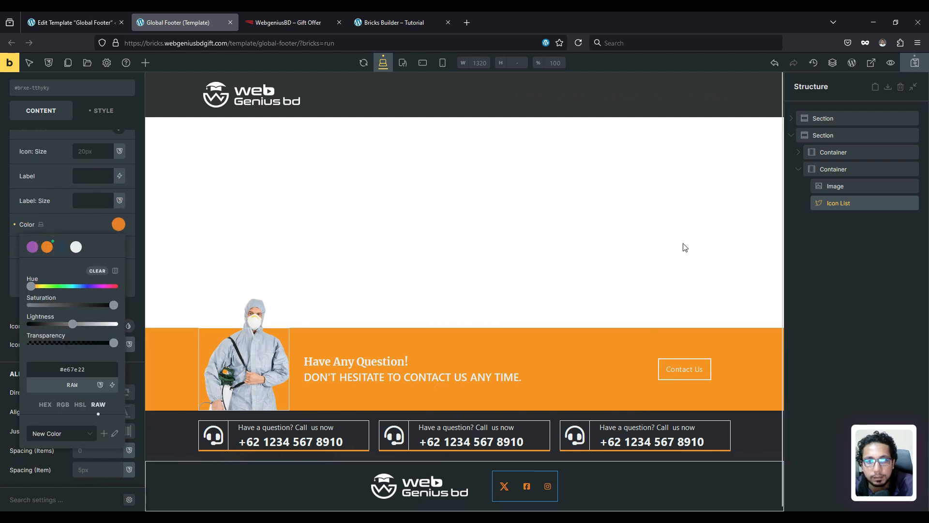
# - Save the template and compare the social icons on the reloaded live page with the reference site
pyautogui.click(915, 62)
pyautogui.click(405, 23)
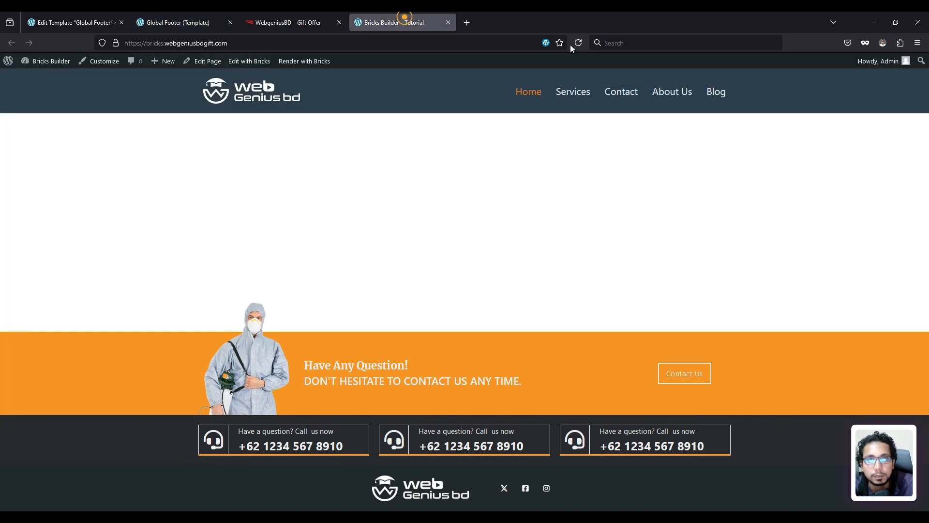
pyautogui.click(578, 42)
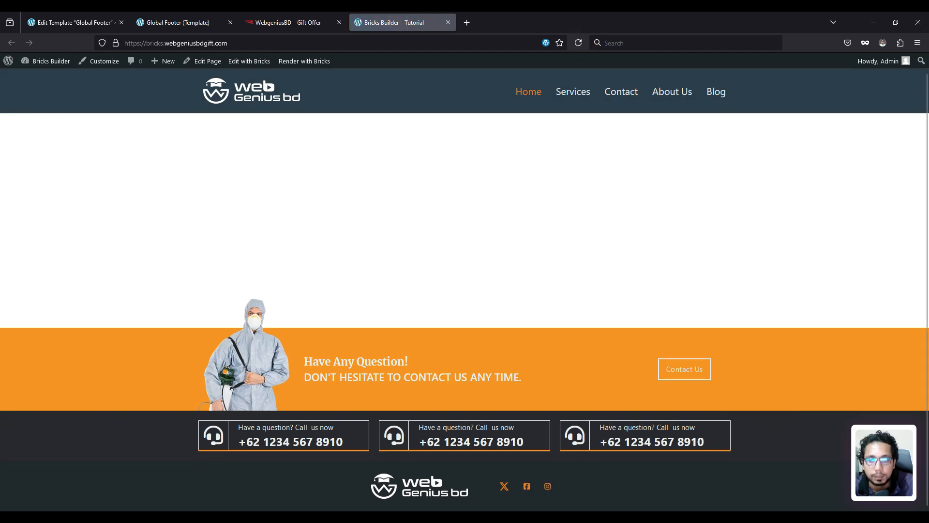
pyautogui.click(267, 23)
pyautogui.click(216, 22)
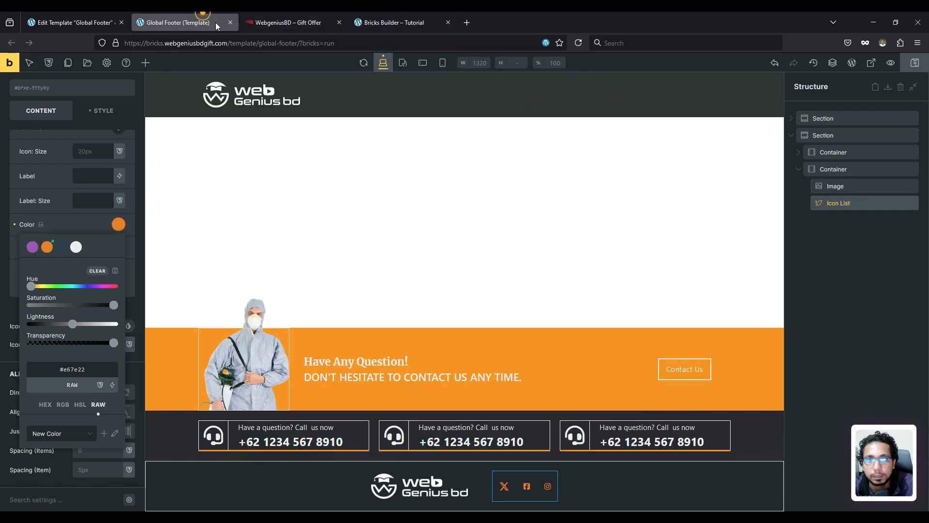
# - Set the top and bottom padding of the section holding the contact boxes and logo bar to 40, and save the template
pyautogui.click(841, 137)
pyautogui.click(108, 145)
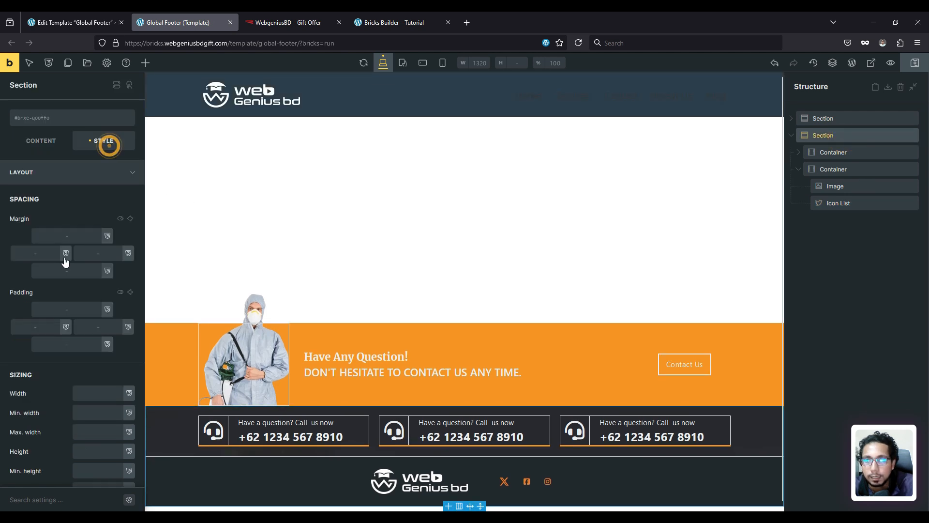
pyautogui.click(67, 312)
pyautogui.write('20')
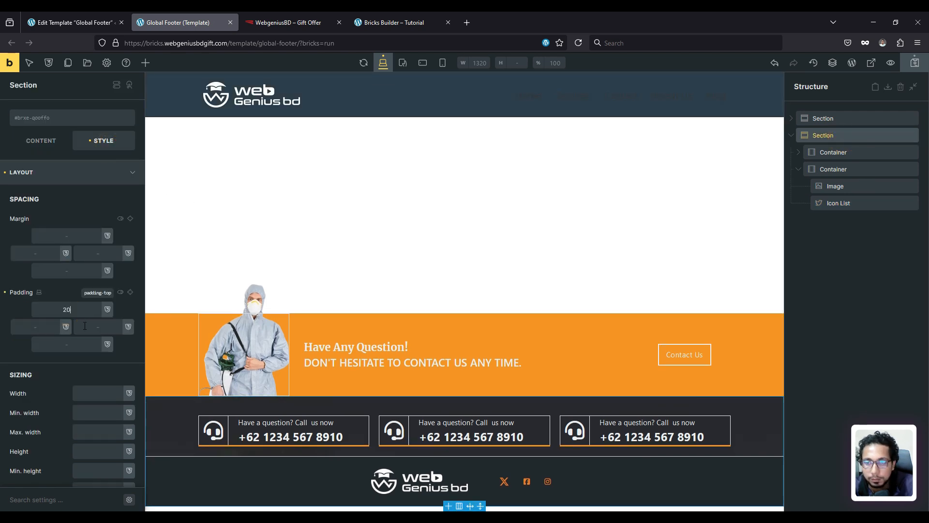
pyautogui.write('20')
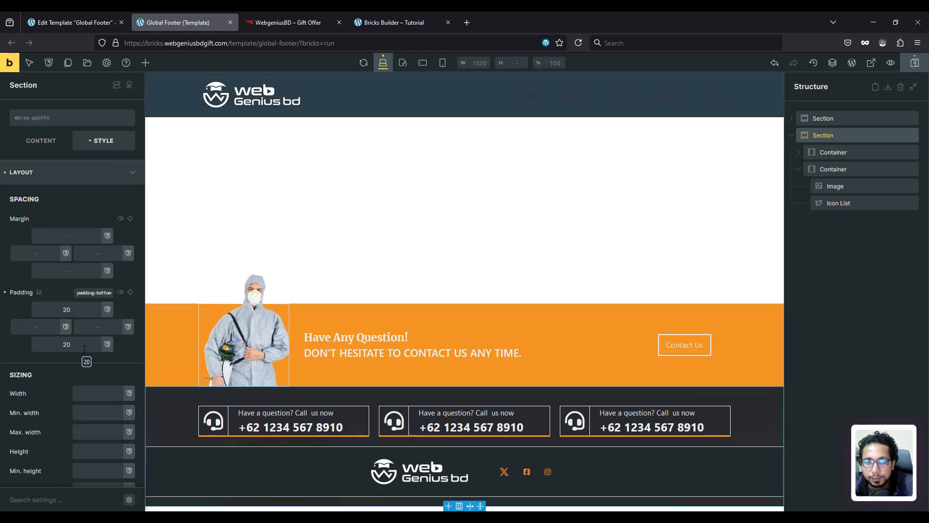
pyautogui.write('30')
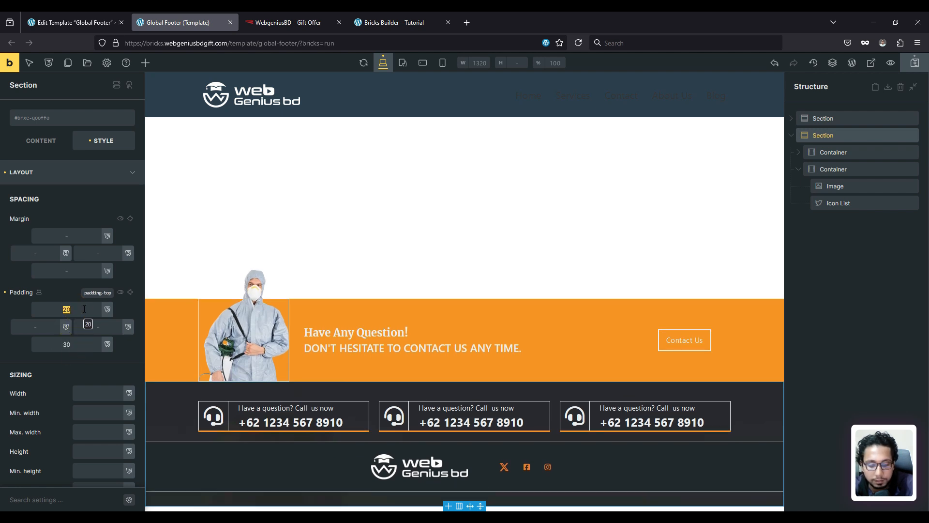
pyautogui.write('40')
pyautogui.write('4')
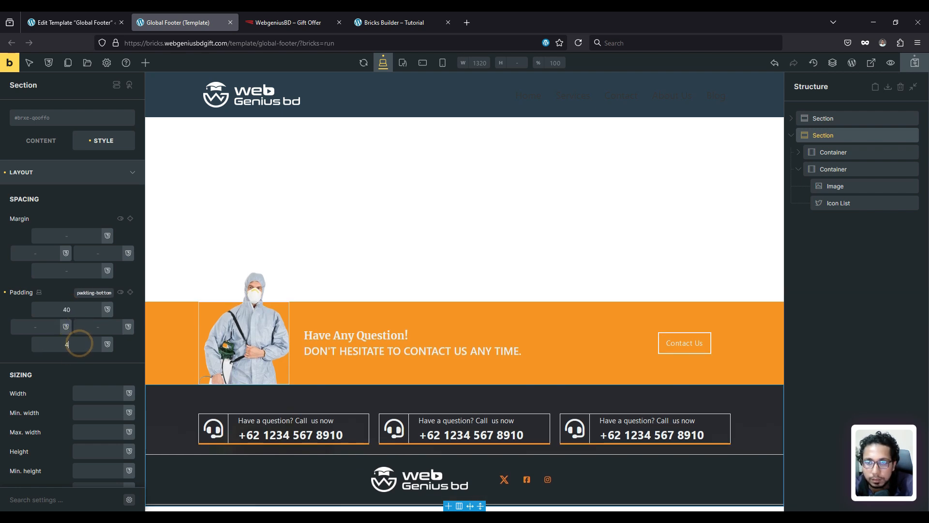
pyautogui.write('0')
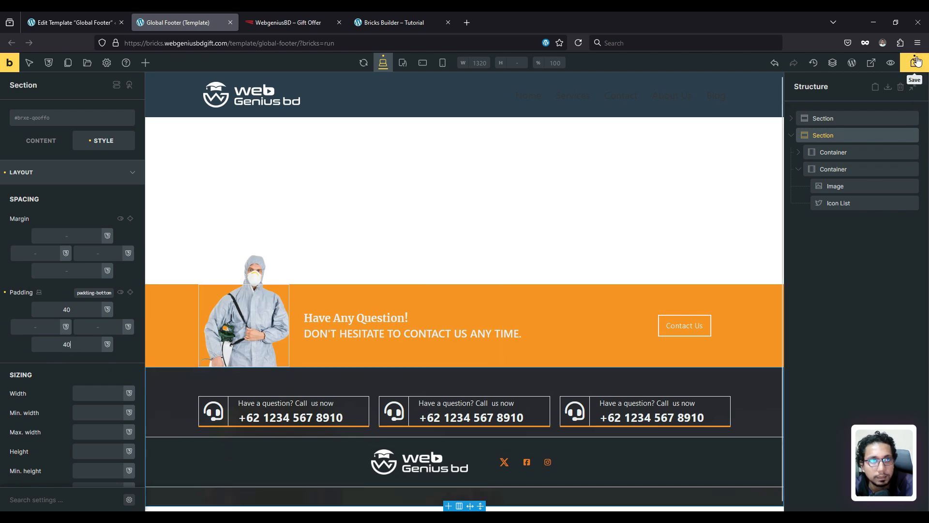
pyautogui.click(387, 15)
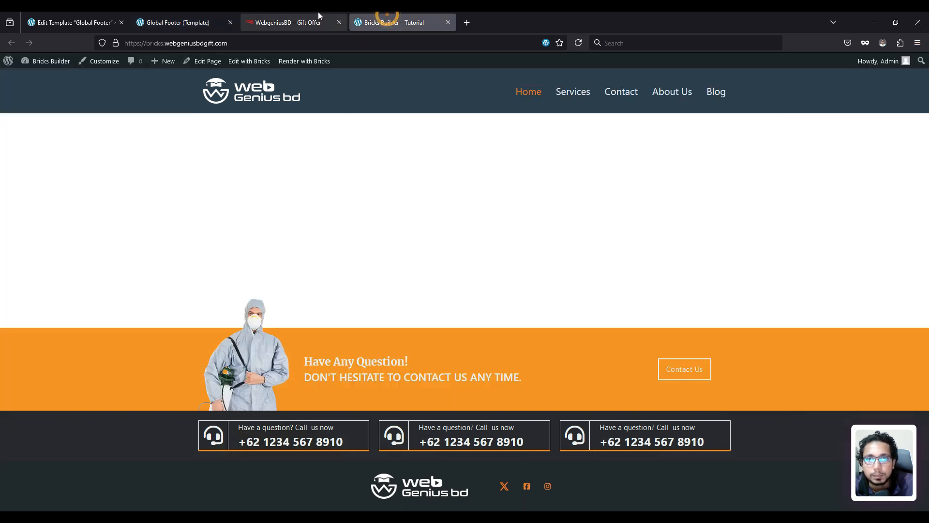
# - Examine the copyright line beneath the logo bar on the reference site, highlighting its text
pyautogui.click(291, 14)
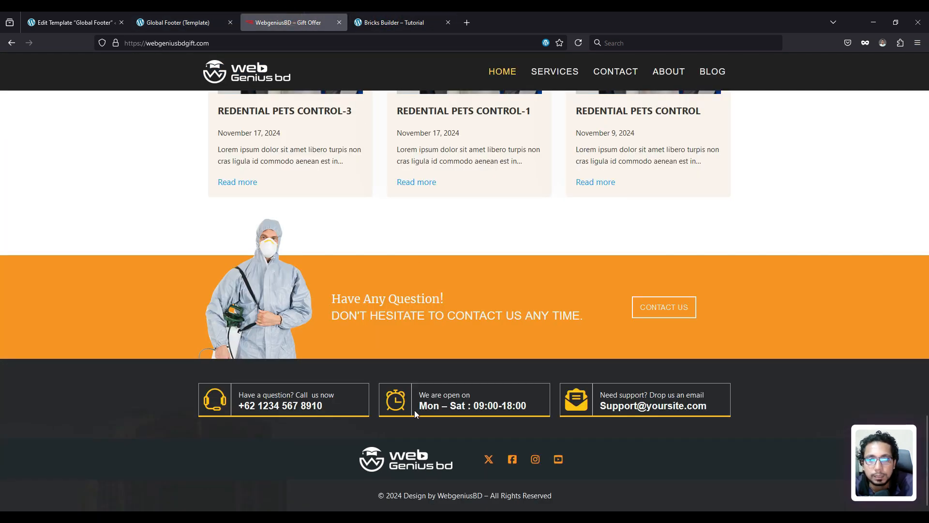
pyautogui.moveTo(378, 497); pyautogui.dragTo(570, 498)
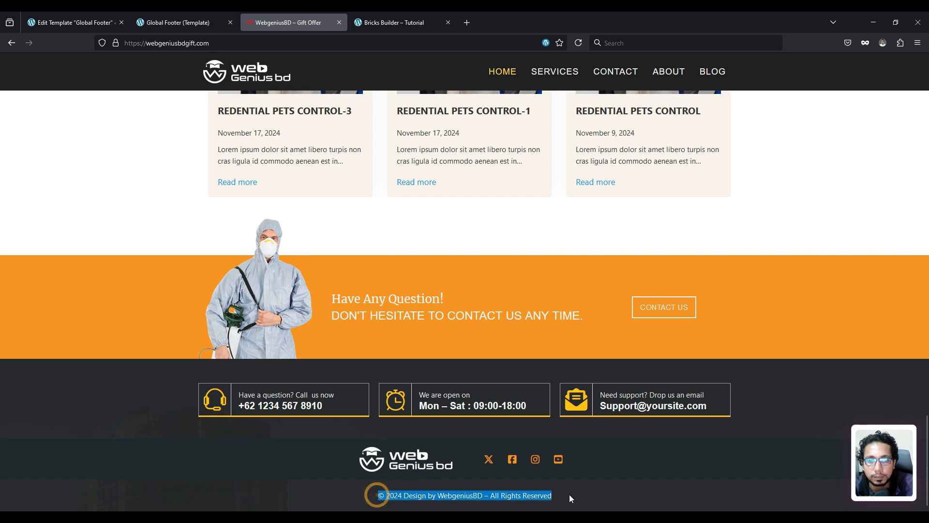
pyautogui.click(213, 22)
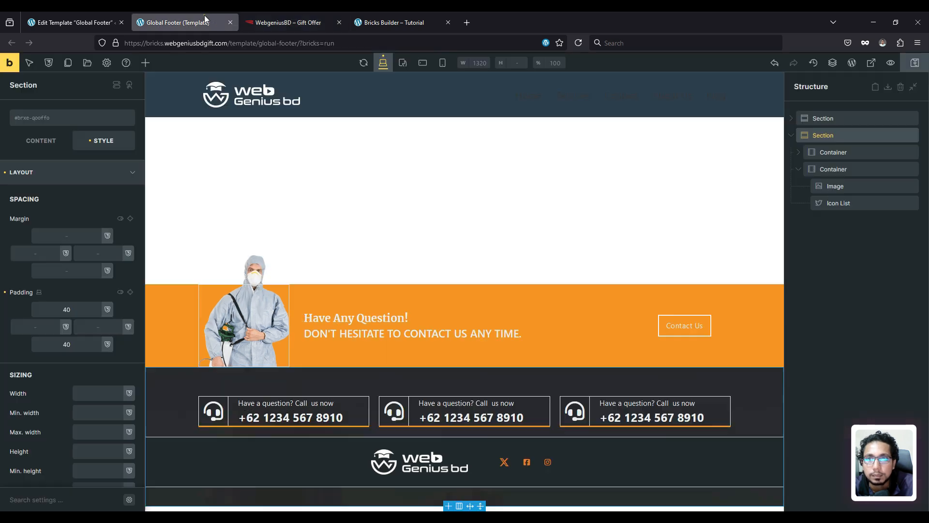
# - Collapse the logo and icon container in the structure and add a new Container element inside it
pyautogui.click(796, 171)
pyautogui.click(798, 170)
pyautogui.click(799, 170)
pyautogui.click(832, 170)
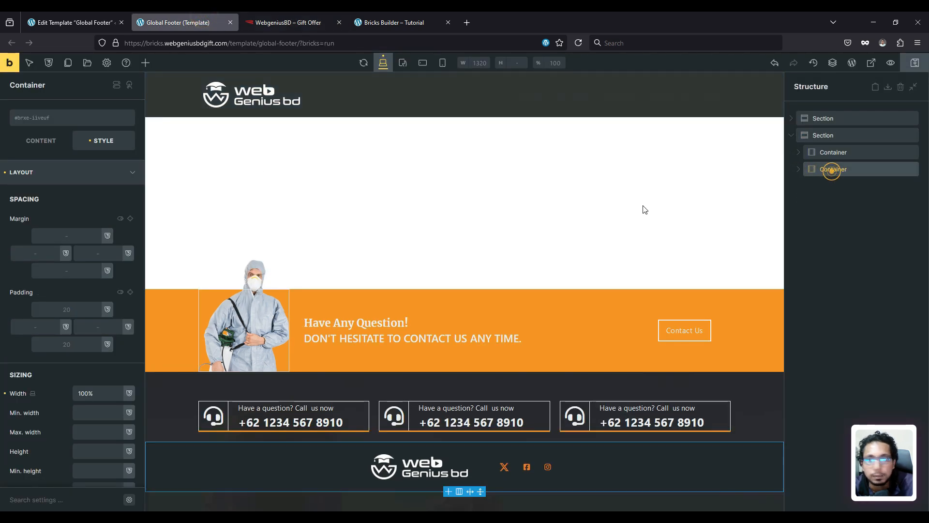
pyautogui.click(145, 63)
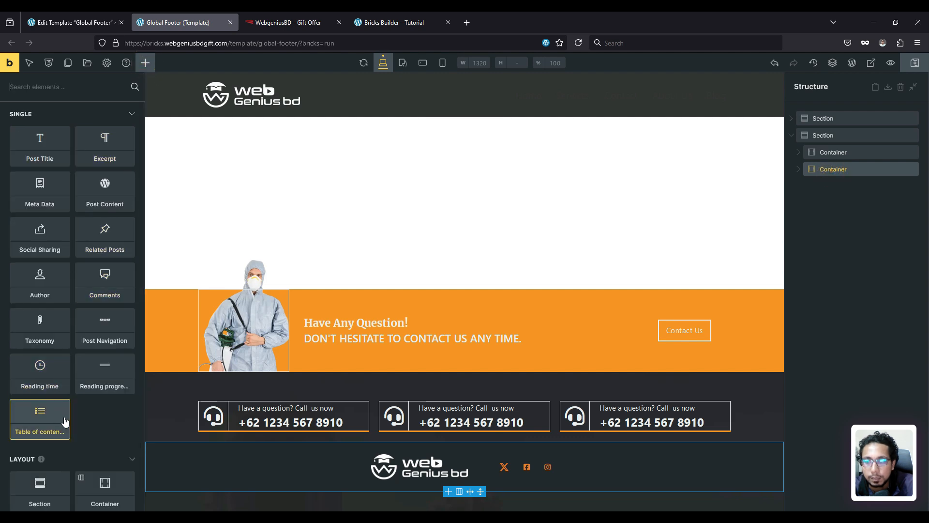
pyautogui.scroll(-3, 89, 403)
pyautogui.click(104, 352)
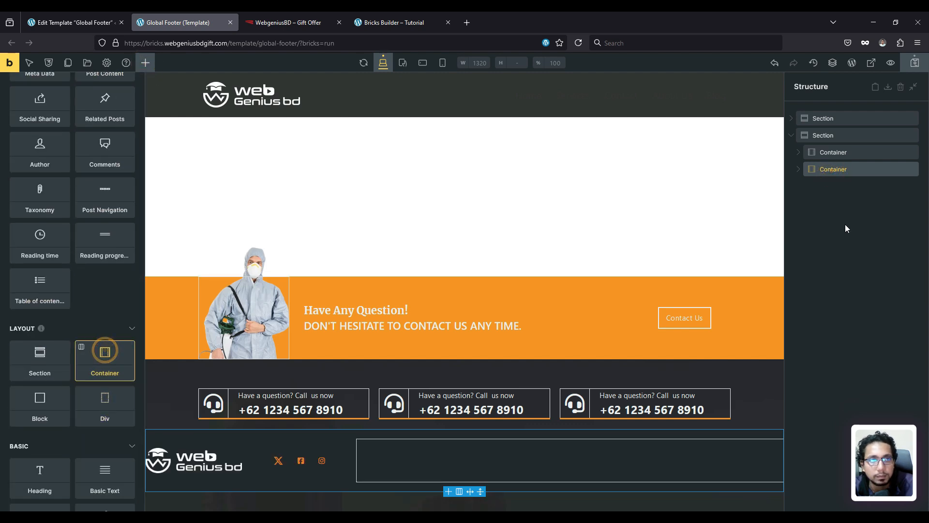
pyautogui.click(847, 171)
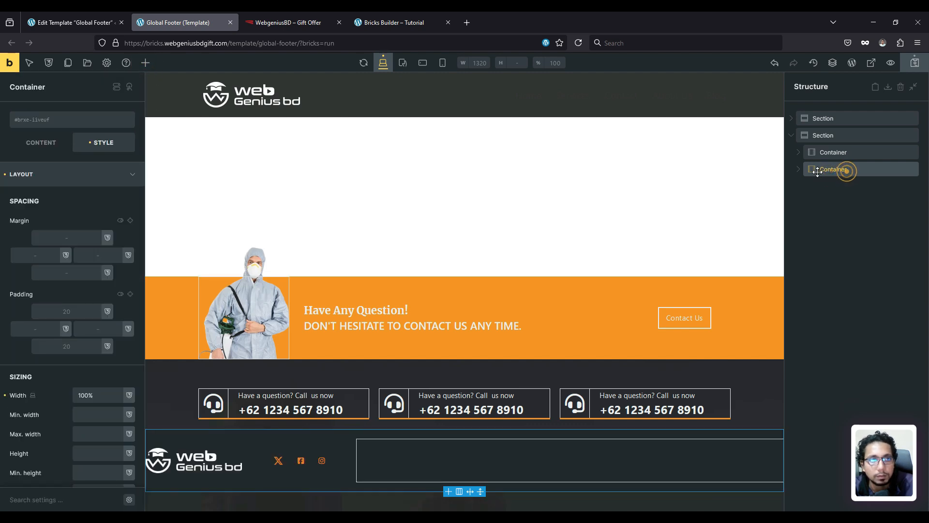
# - Move the new empty container out of the logo and icon container so it sits directly below it within the section
pyautogui.click(803, 169)
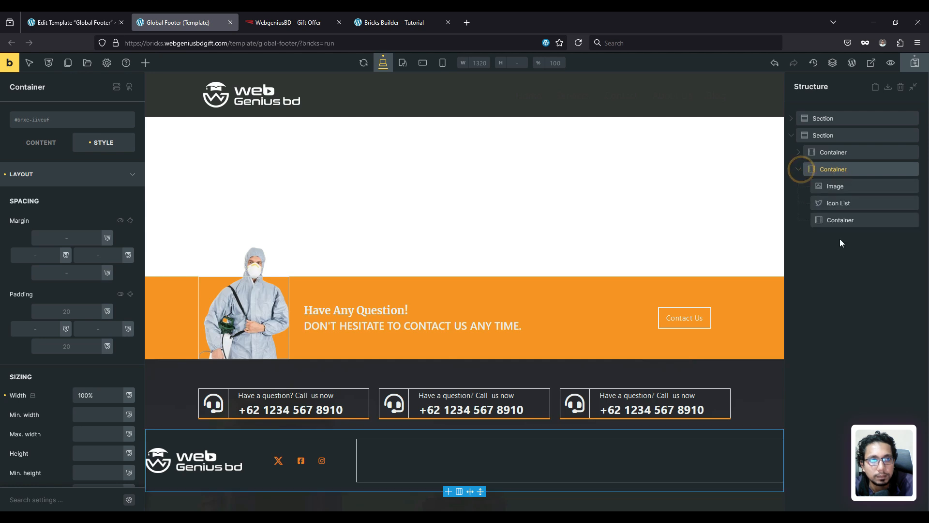
pyautogui.click(834, 220)
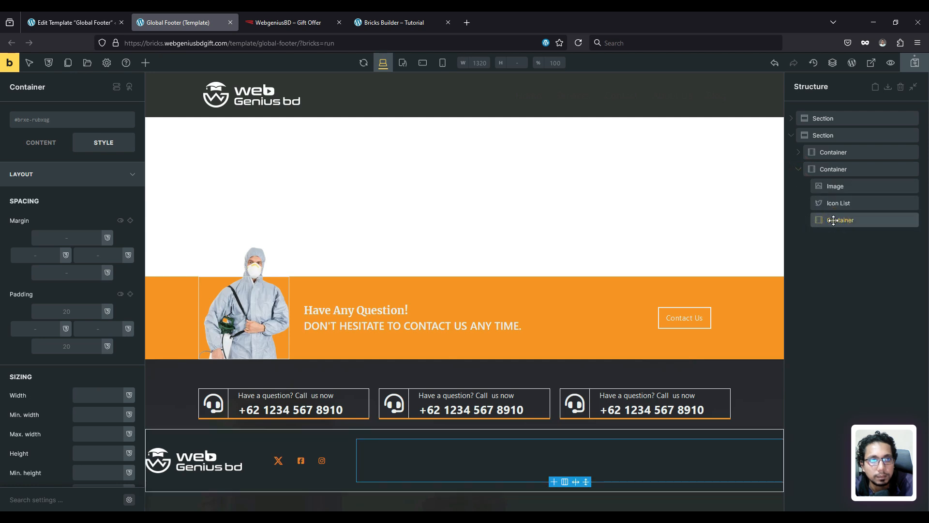
pyautogui.moveTo(830, 220); pyautogui.dragTo(863, 227)
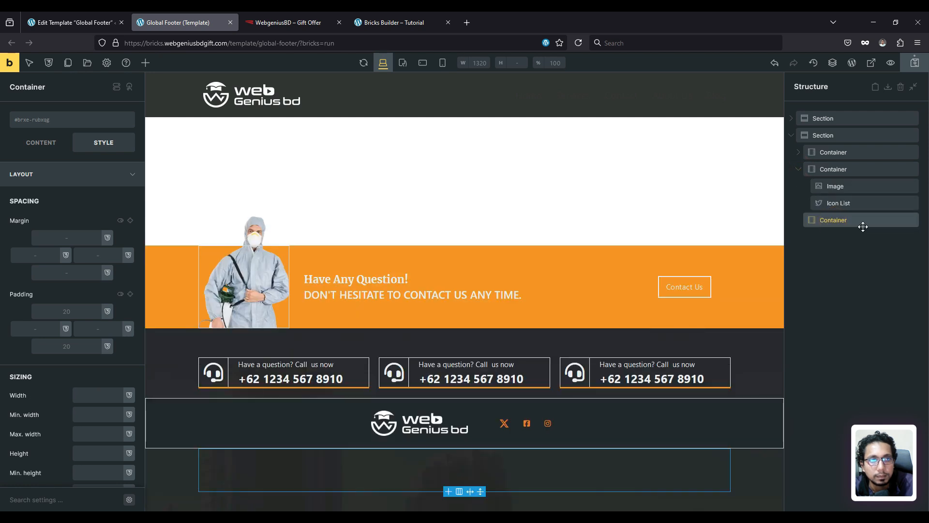
pyautogui.click(799, 170)
pyautogui.click(823, 189)
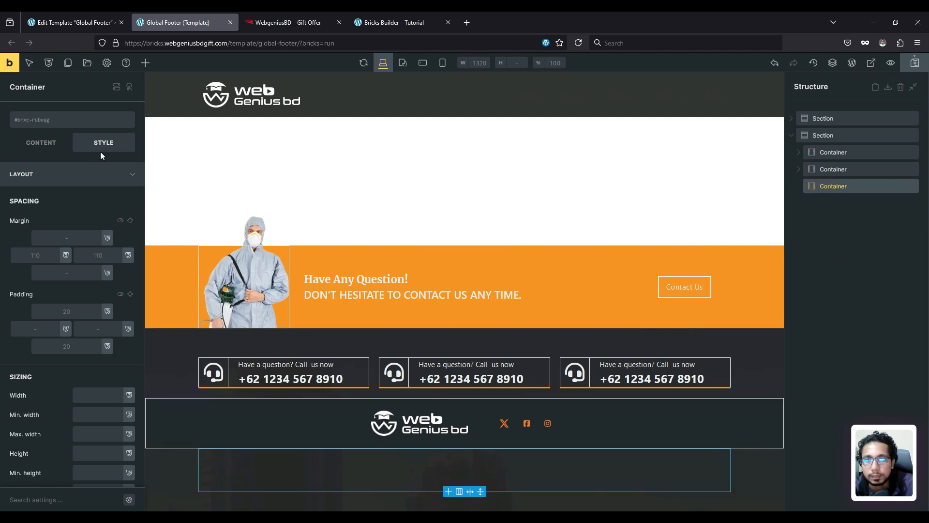
# - Add a Rich Text element inside the new container below the logo and icon bar
pyautogui.click(146, 62)
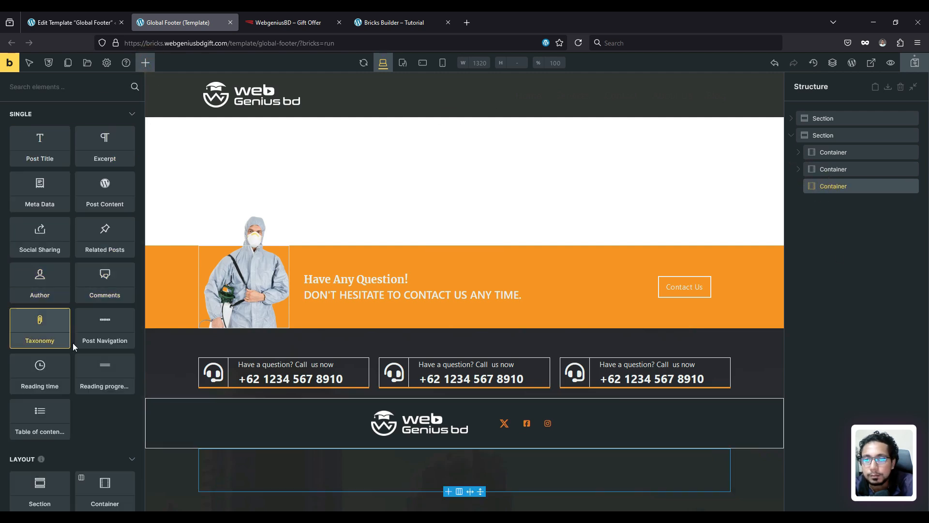
pyautogui.scroll(-3, 67, 358)
pyautogui.scroll(-3, 52, 318)
pyautogui.scroll(1, 37, 201)
pyautogui.scroll(-4, 45, 216)
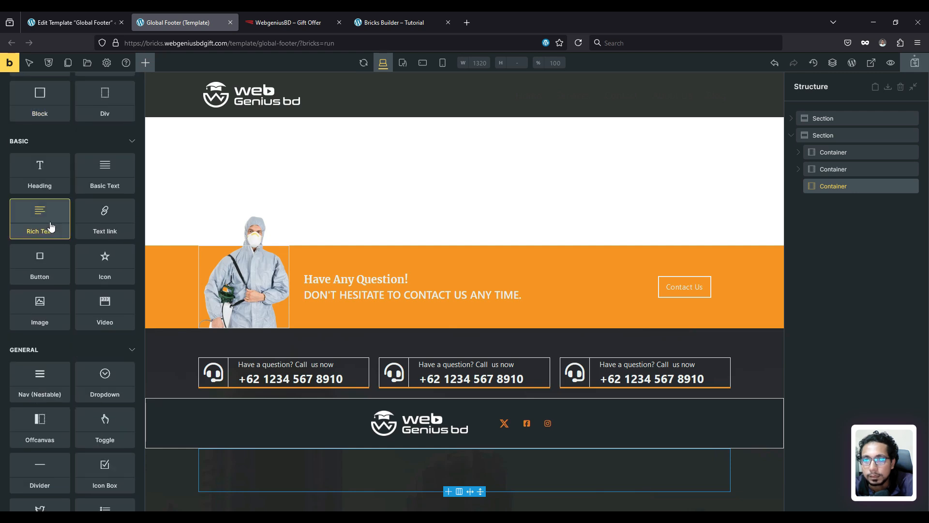
pyautogui.click(37, 225)
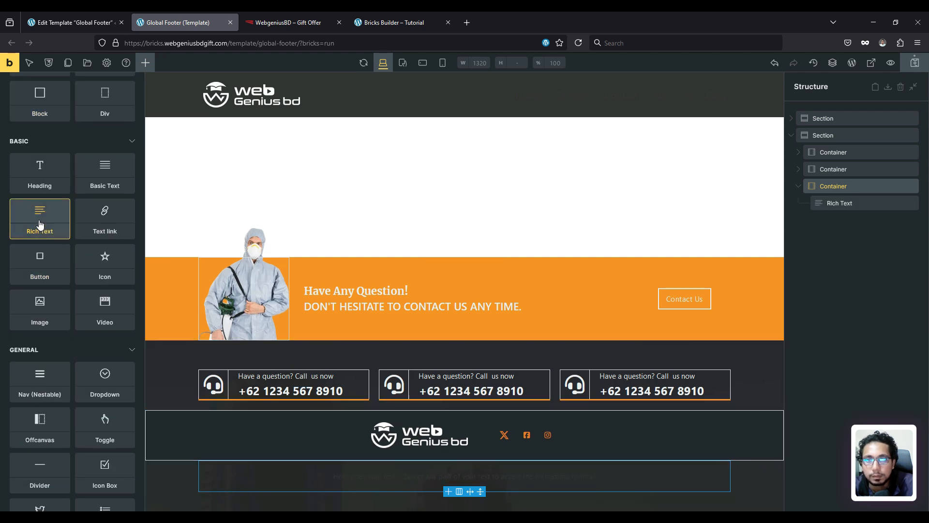
# - Open the Rich Text element's content and clear its placeholder text
pyautogui.click(842, 203)
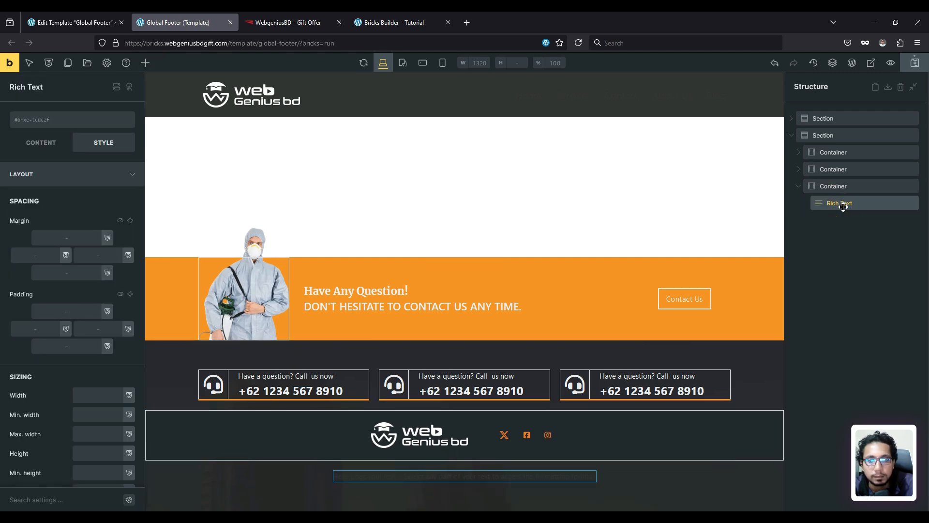
pyautogui.click(854, 207)
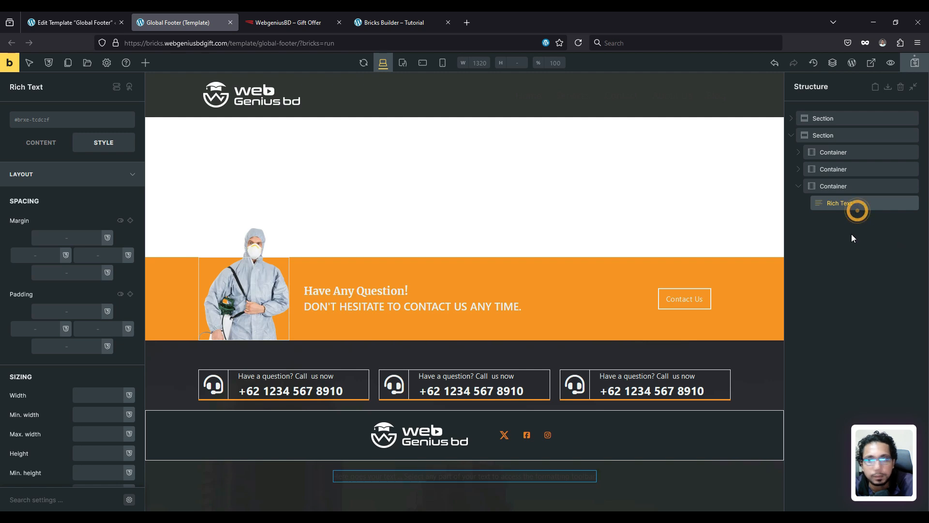
pyautogui.click(41, 144)
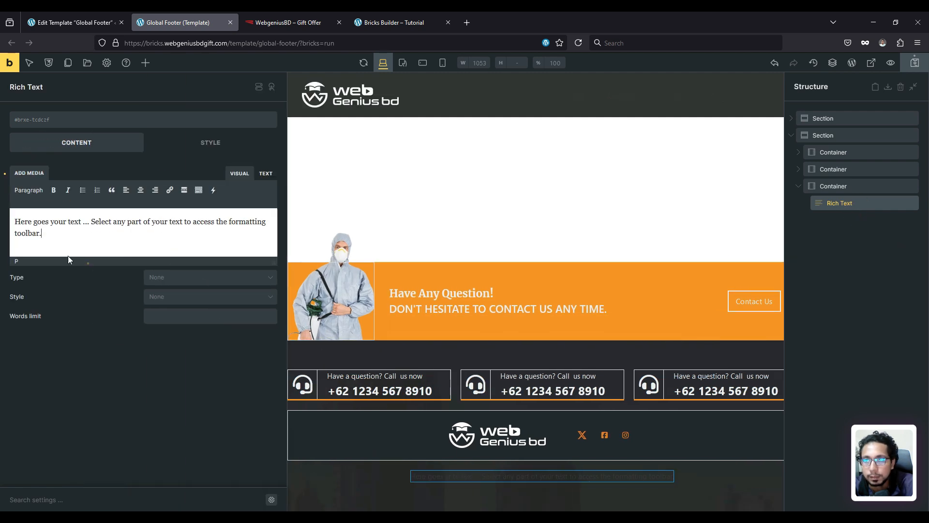
pyautogui.moveTo(87, 259); pyautogui.dragTo(39, 225)
pyautogui.press('BackSpace')
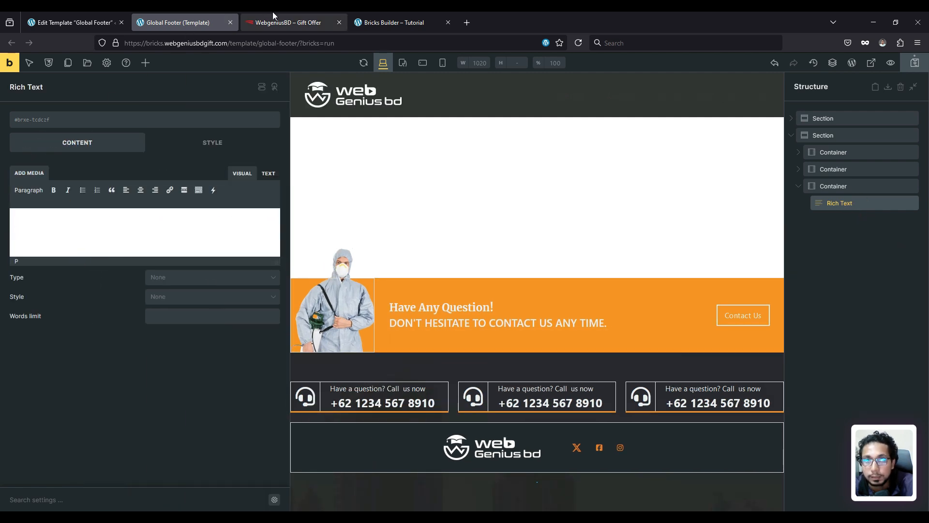
# - Copy "© 2024 Design by WebgeniusBD – All Rights Reserved" from the reference site and paste it into the Rich Text element
pyautogui.click(273, 19)
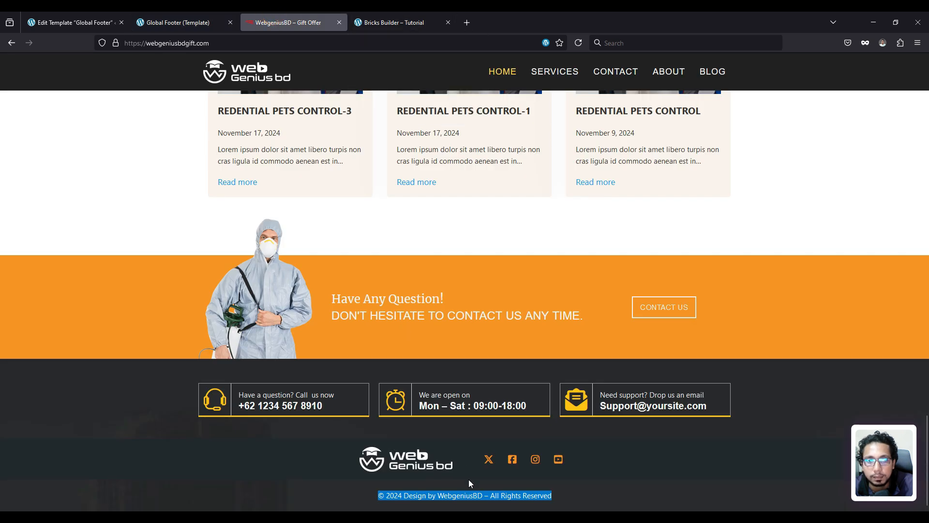
pyautogui.tripleClick(464, 495)
pyautogui.rightClick(470, 495)
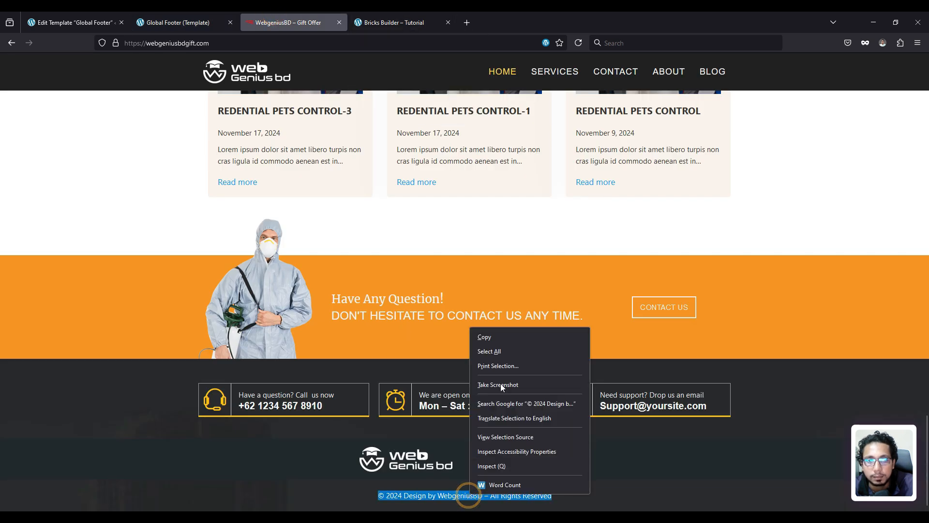
pyautogui.click(502, 342)
pyautogui.click(140, 23)
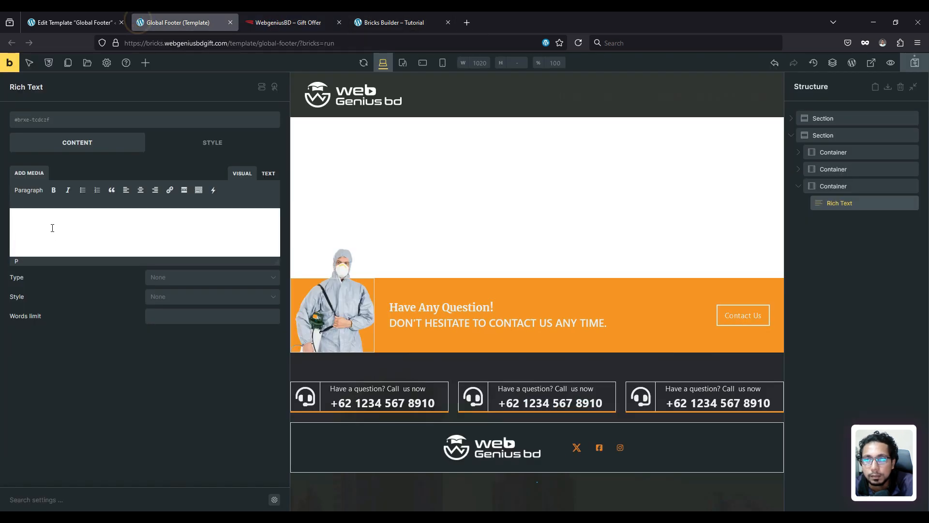
pyautogui.hotkey('ctrl', 'v')
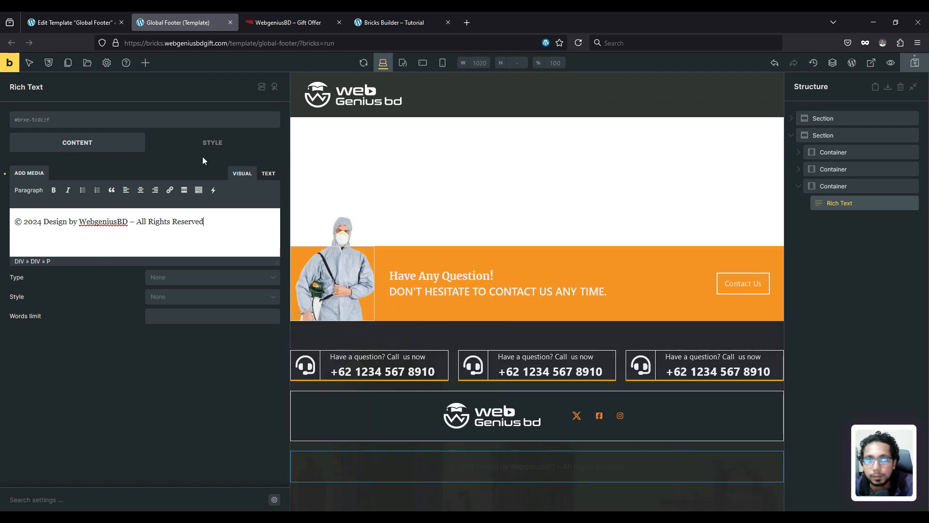
# - Set the copyright text's typography color to the off-white palette swatch, #ecf0f1
pyautogui.click(220, 152)
pyautogui.click(39, 145)
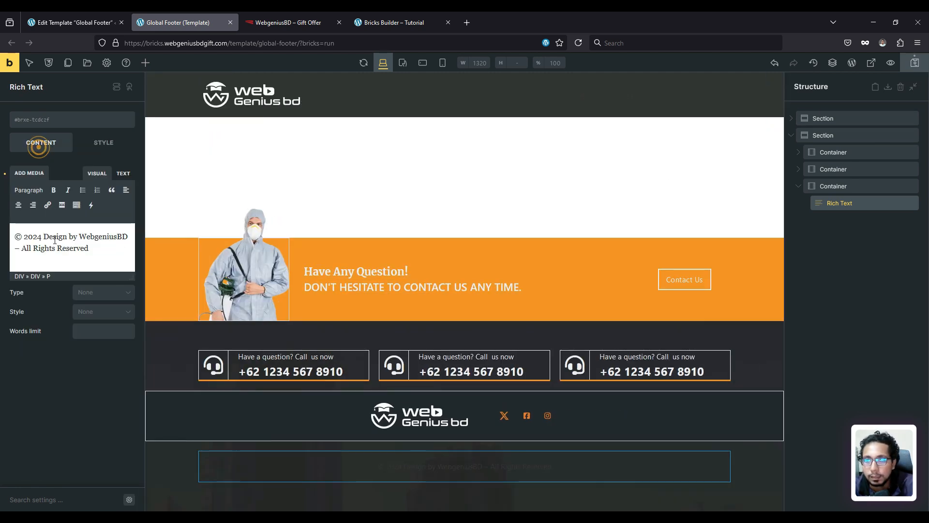
pyautogui.click(107, 154)
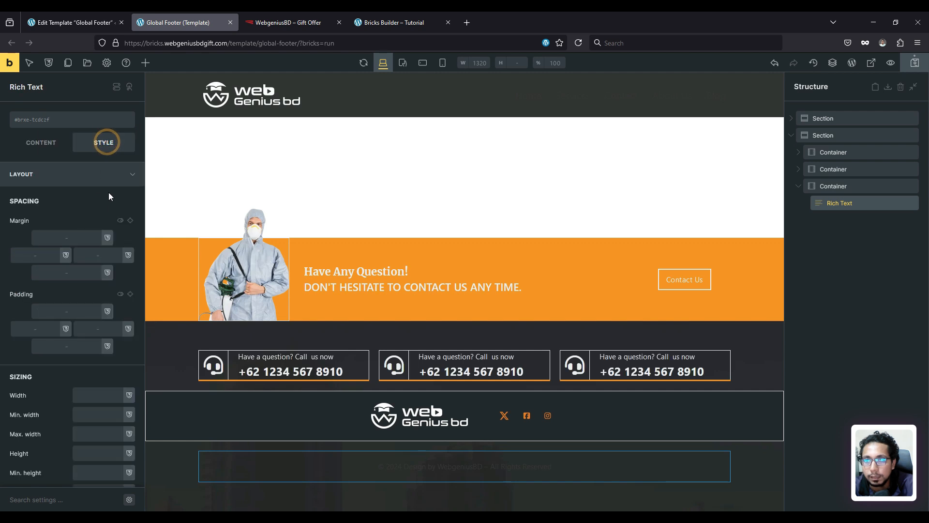
pyautogui.click(101, 175)
pyautogui.click(103, 200)
pyautogui.click(127, 222)
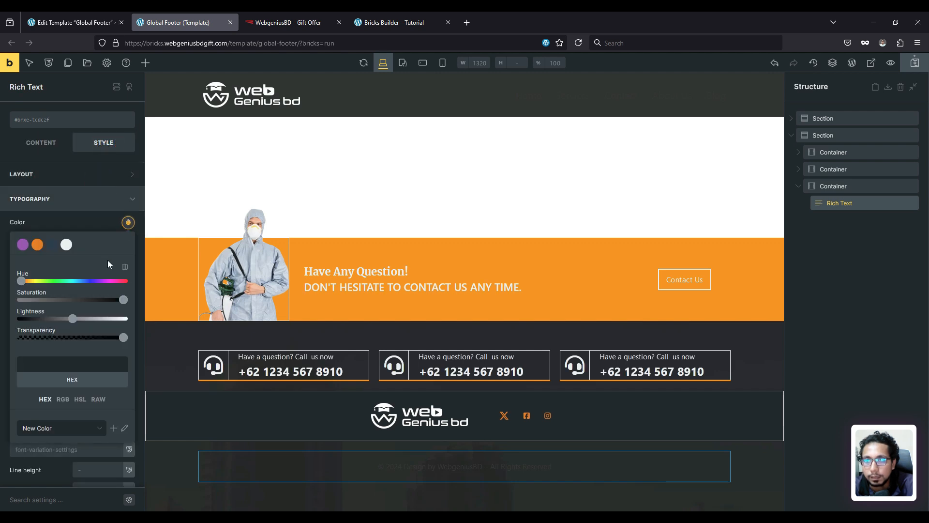
pyautogui.click(71, 246)
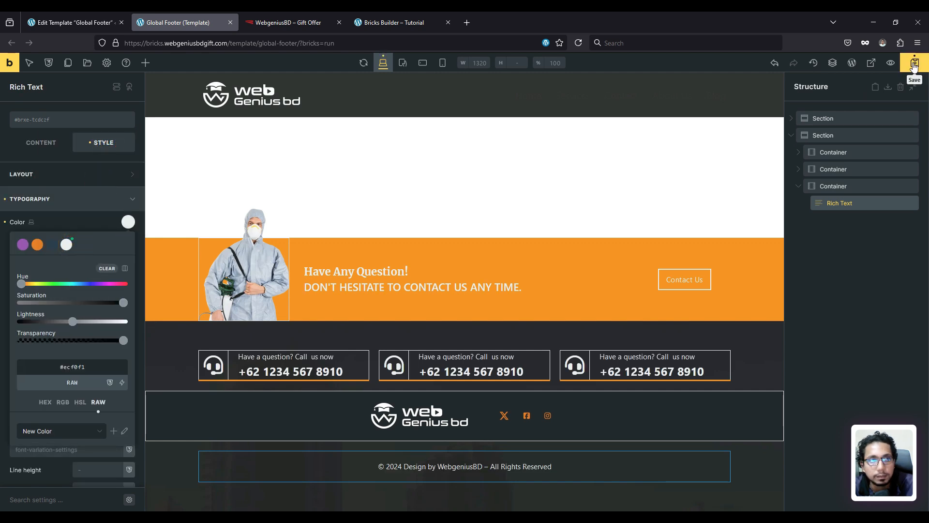
# - Save the template and check the copyright line on the reloaded live page
pyautogui.hotkey('ctrl', 's')
pyautogui.click(395, 23)
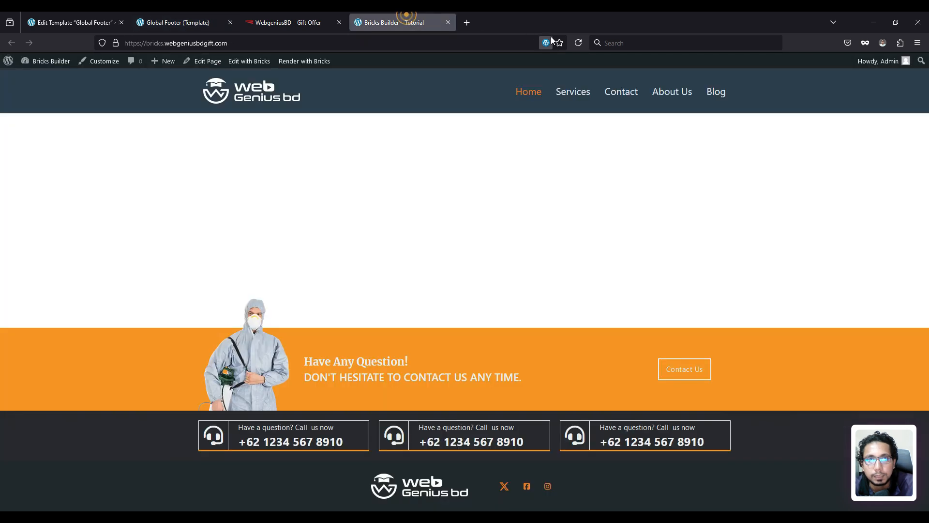
pyautogui.click(586, 43)
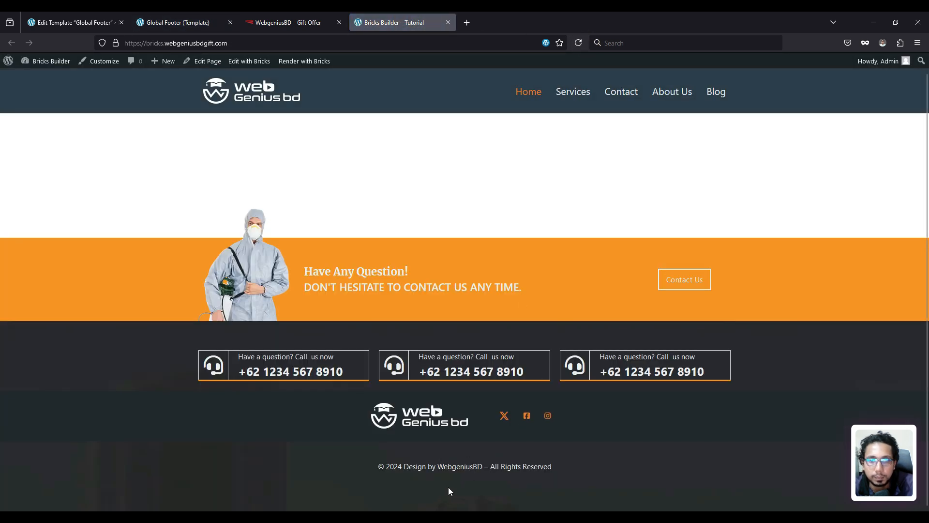
pyautogui.moveTo(293, 12)
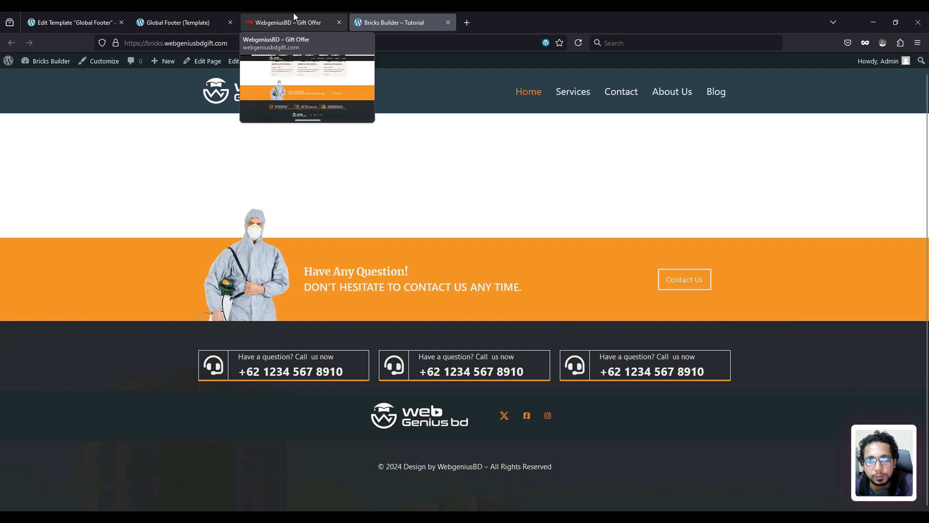
# - Inspect the live page's footer section and test its spacing with the 40px bottom padding disabled
pyautogui.rightClick(411, 480)
pyautogui.click(448, 452)
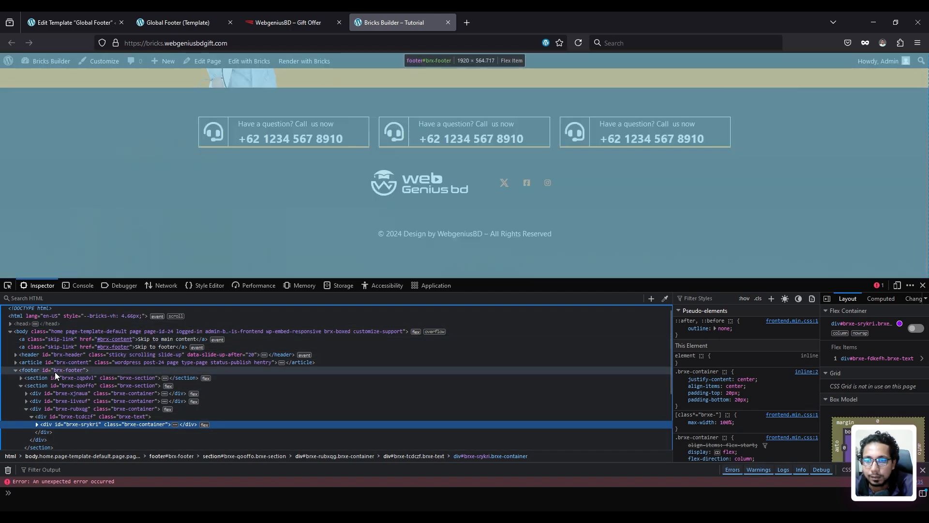
pyautogui.click(54, 371)
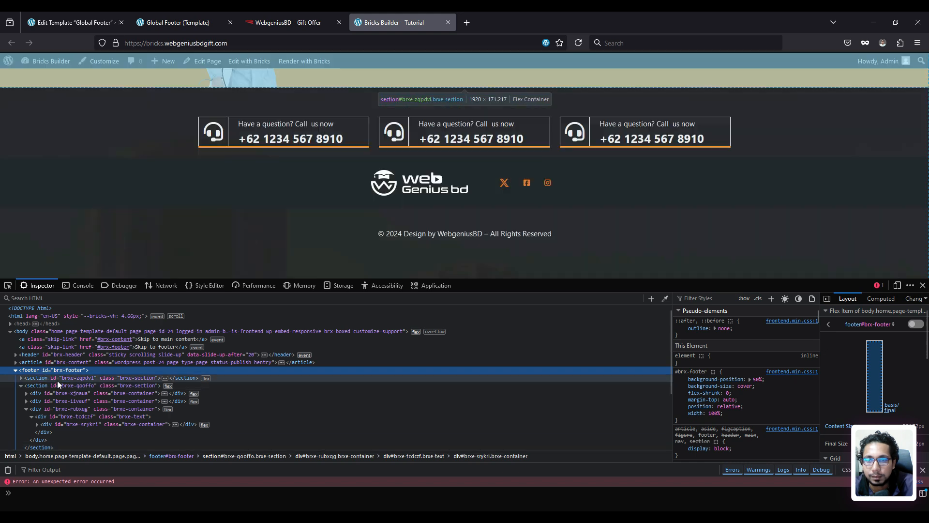
pyautogui.click(57, 386)
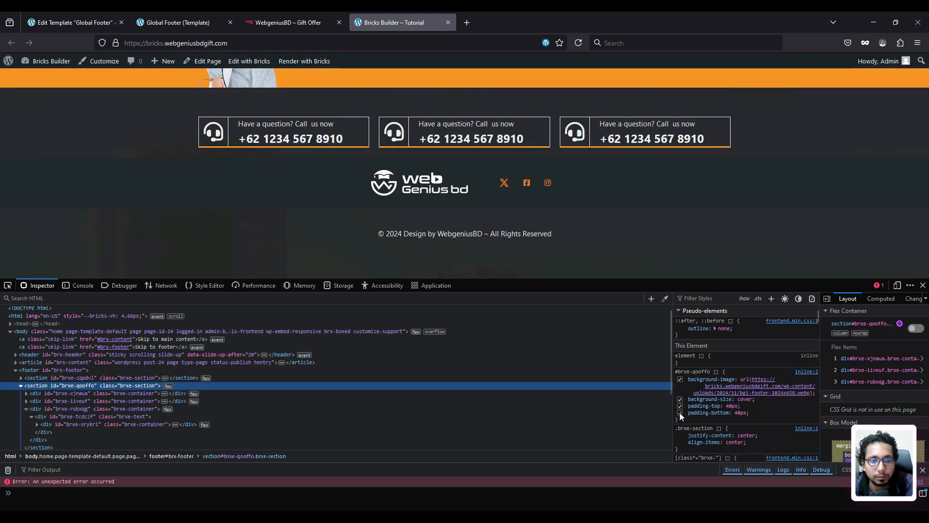
pyautogui.click(679, 412)
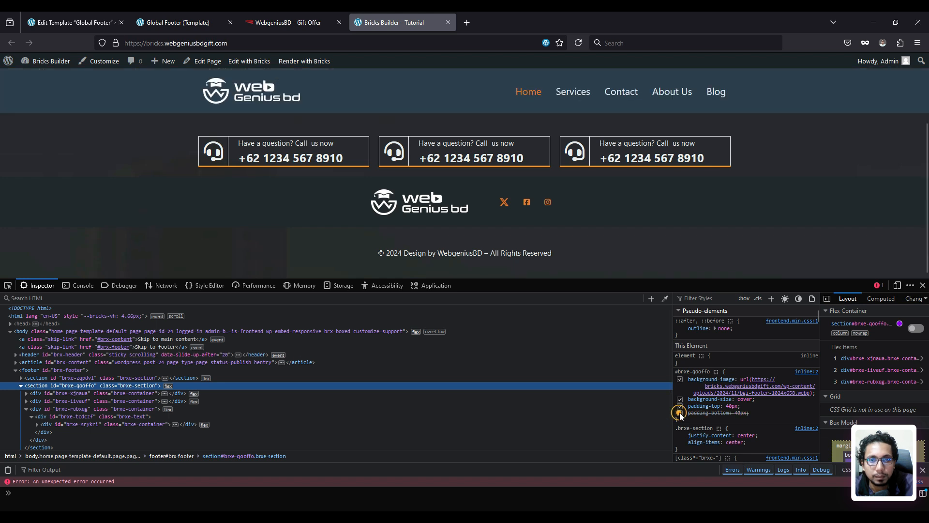
pyautogui.click(922, 285)
# - Clear the bottom padding of the section holding the contact boxes, logo bar and copyright line
pyautogui.click(198, 16)
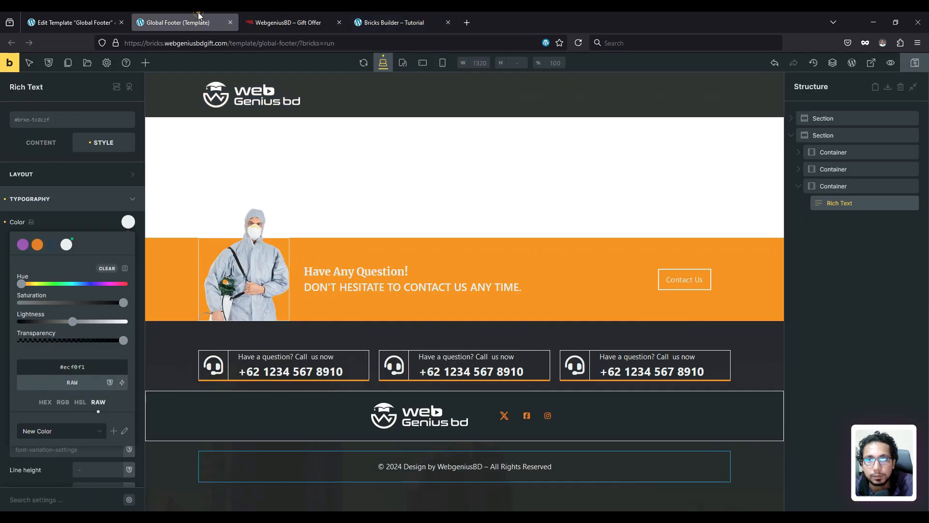
pyautogui.click(833, 118)
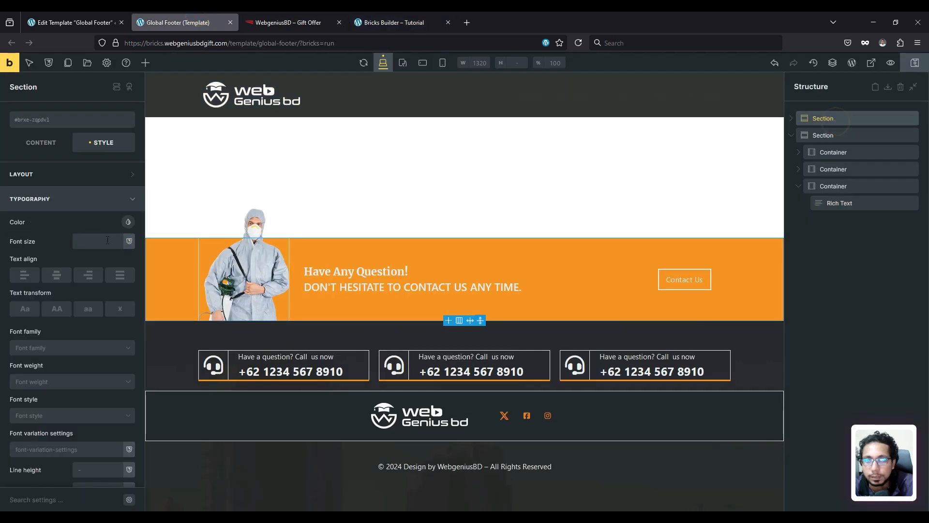
pyautogui.click(833, 135)
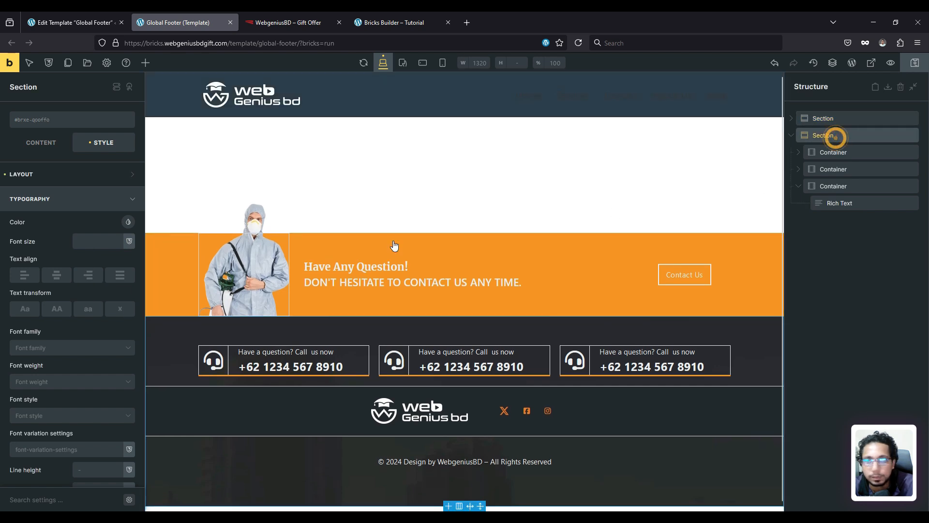
pyautogui.click(52, 178)
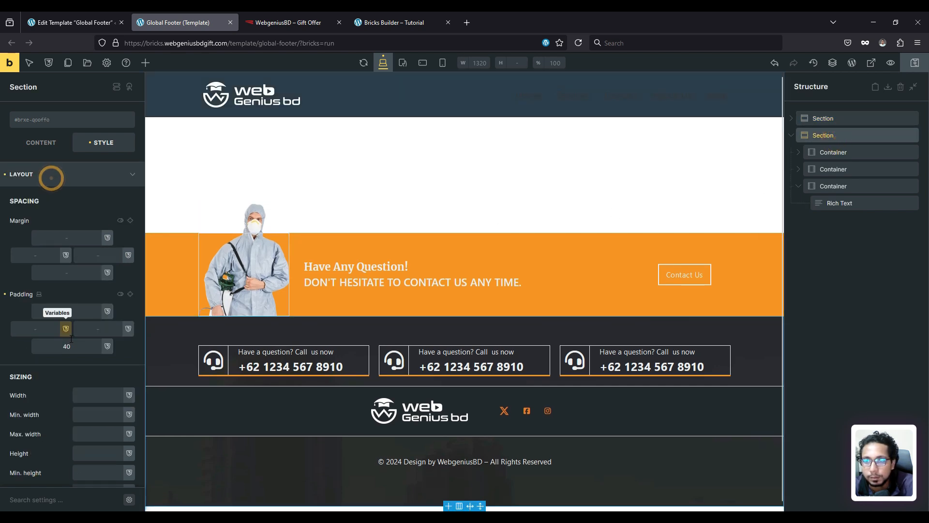
pyautogui.moveTo(72, 346); pyautogui.dragTo(55, 343)
pyautogui.press('BackSpace')
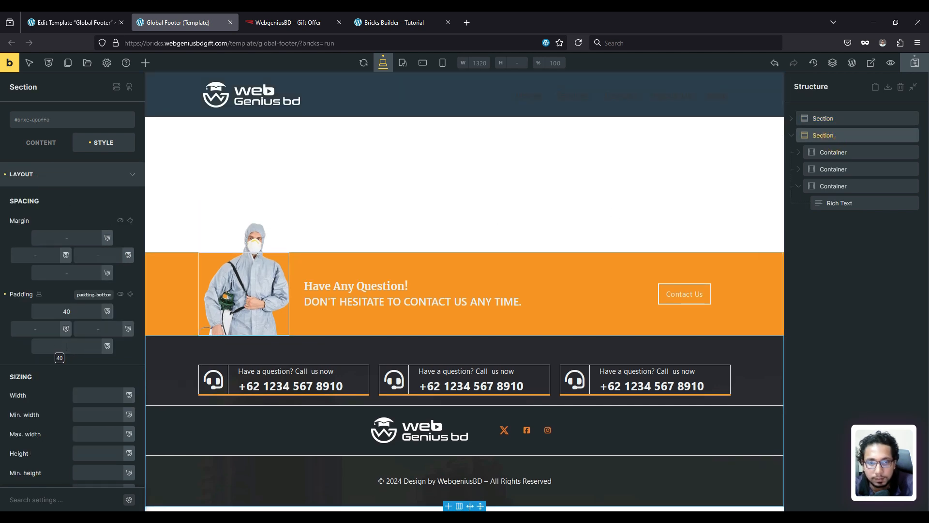
# - Save the template and check the spacing around the copyright line on the live page
pyautogui.click(916, 63)
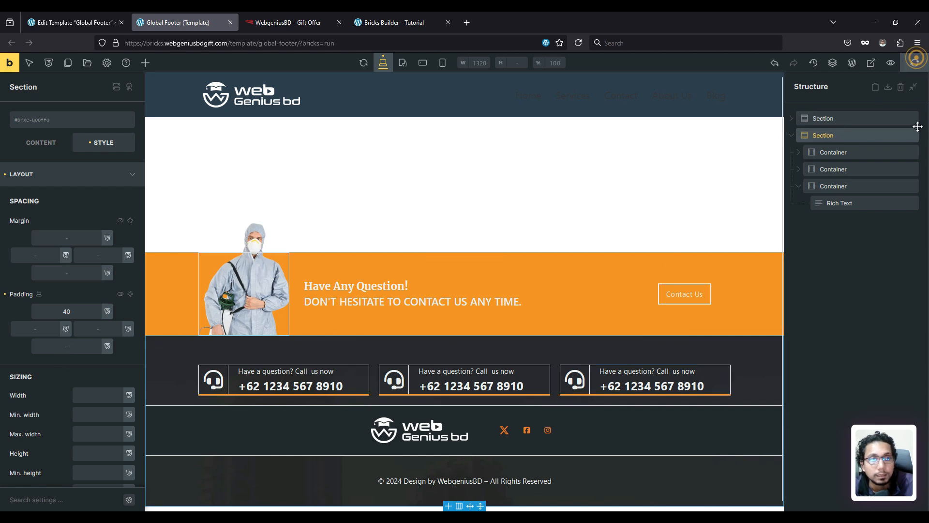
pyautogui.click(412, 22)
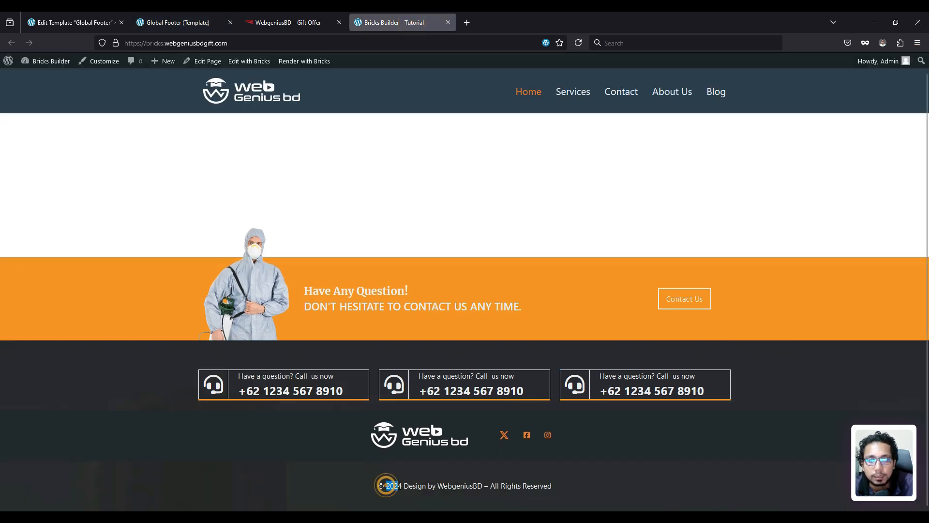
pyautogui.doubleClick(390, 486)
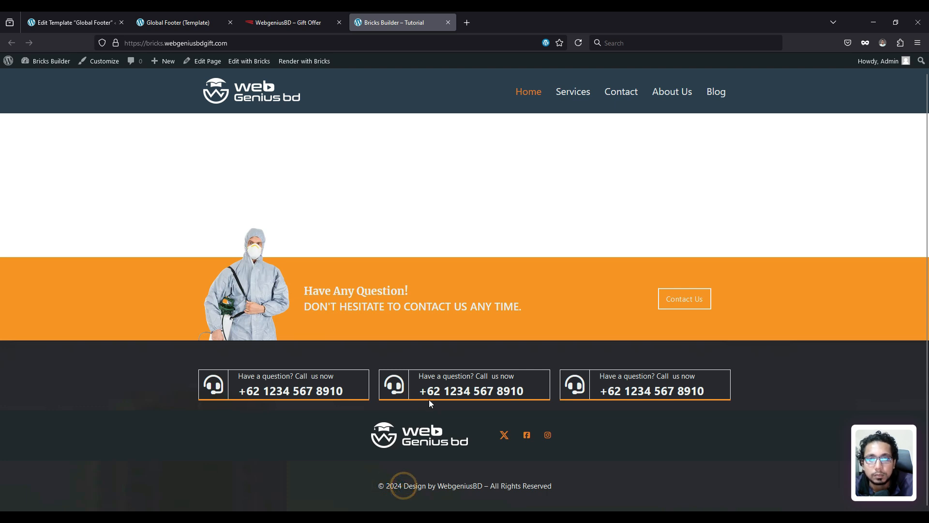
# - Search the web for "current year shortcode wordpress" in a new browser tab
pyautogui.click(467, 22)
pyautogui.click(454, 41)
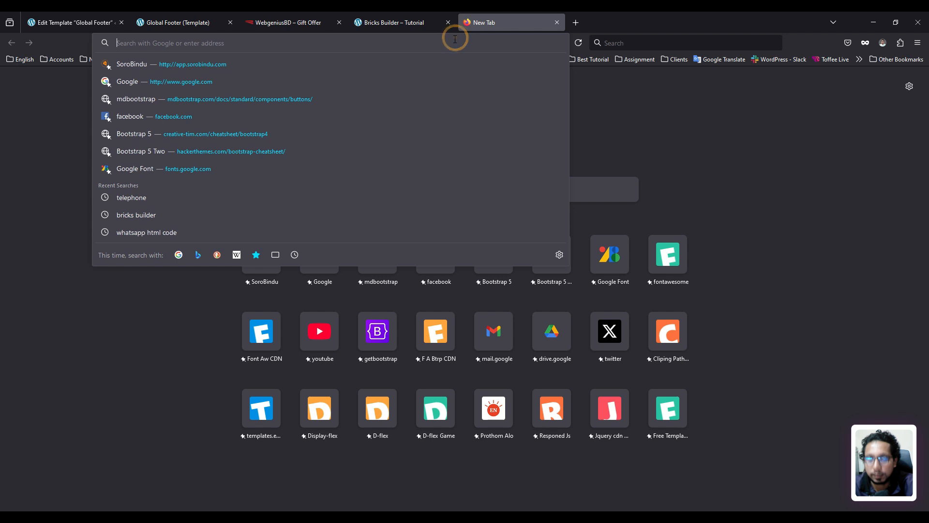
pyautogui.write('current')
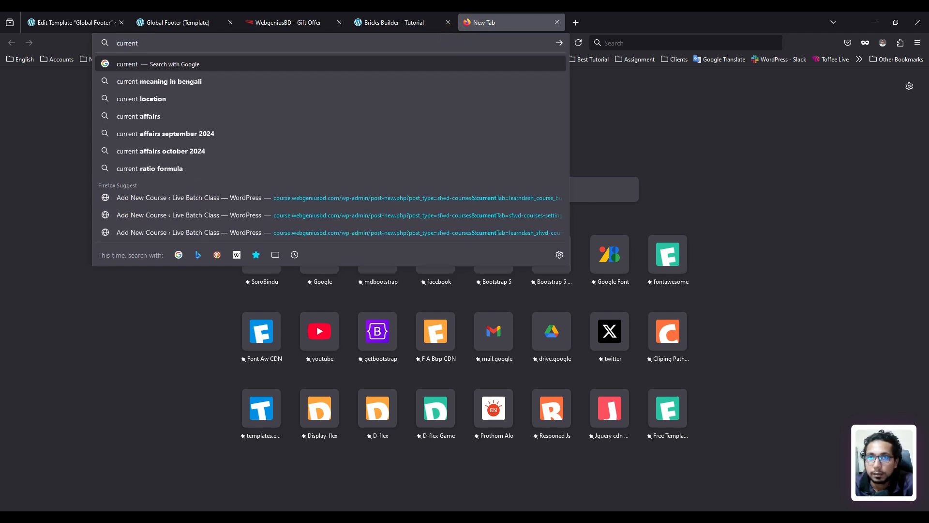
pyautogui.write(' year')
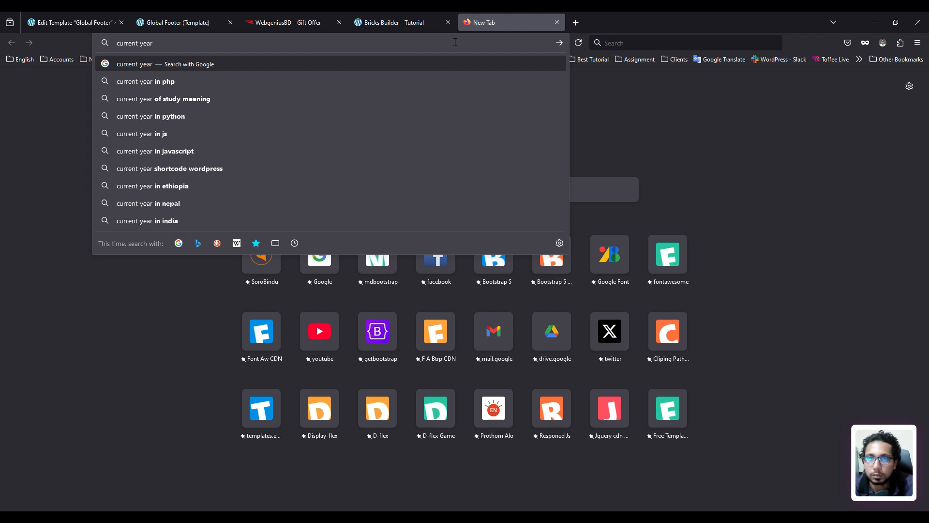
pyautogui.click(208, 164)
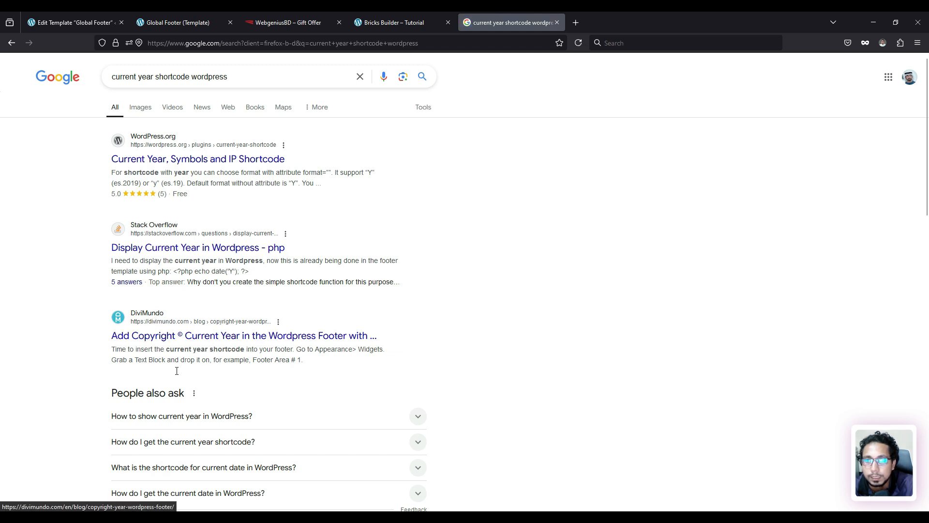
# - Open the DiviMundo copyright-year article in a new tab and copy its functions.php code for displaying the current year
pyautogui.rightClick(157, 340)
pyautogui.click(213, 137)
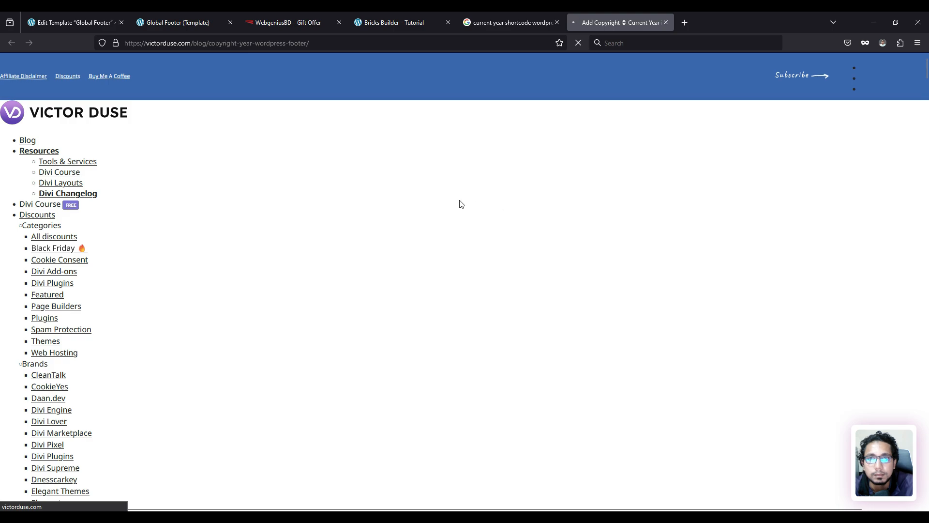
pyautogui.scroll(-8, 448, 280)
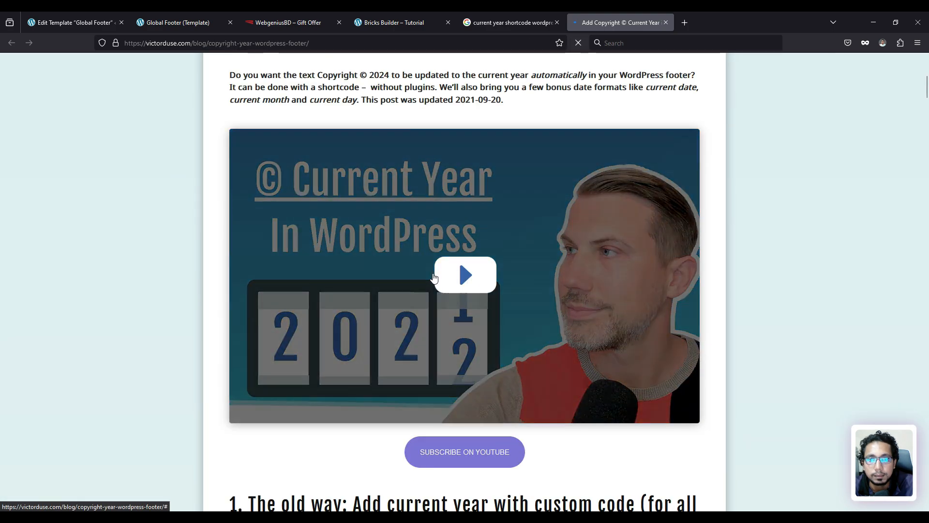
pyautogui.scroll(-15, 434, 277)
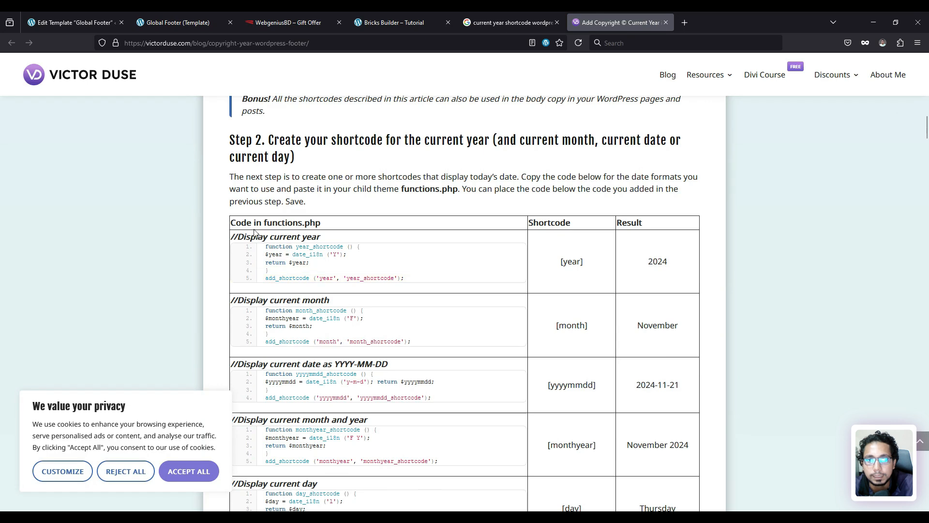
pyautogui.moveTo(648, 260); pyautogui.dragTo(683, 264)
pyautogui.click(660, 279)
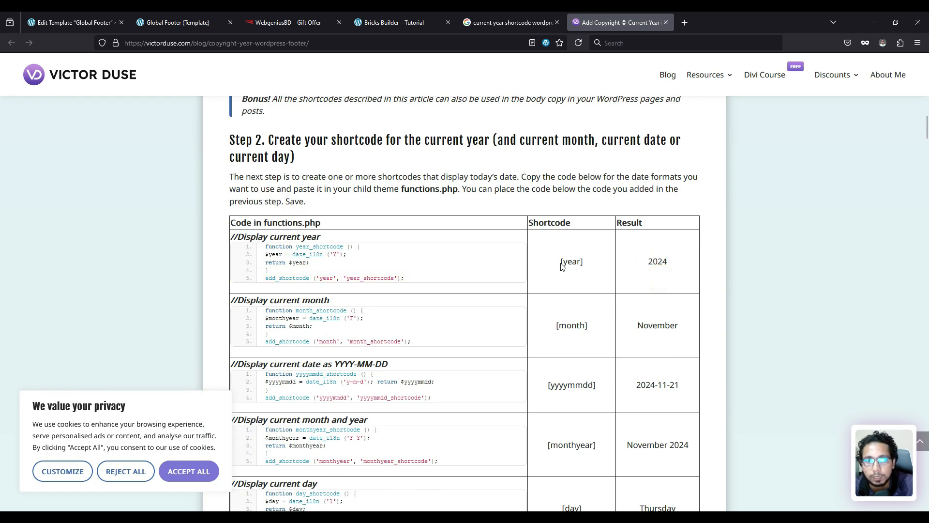
pyautogui.moveTo(328, 268)
pyautogui.click(501, 253)
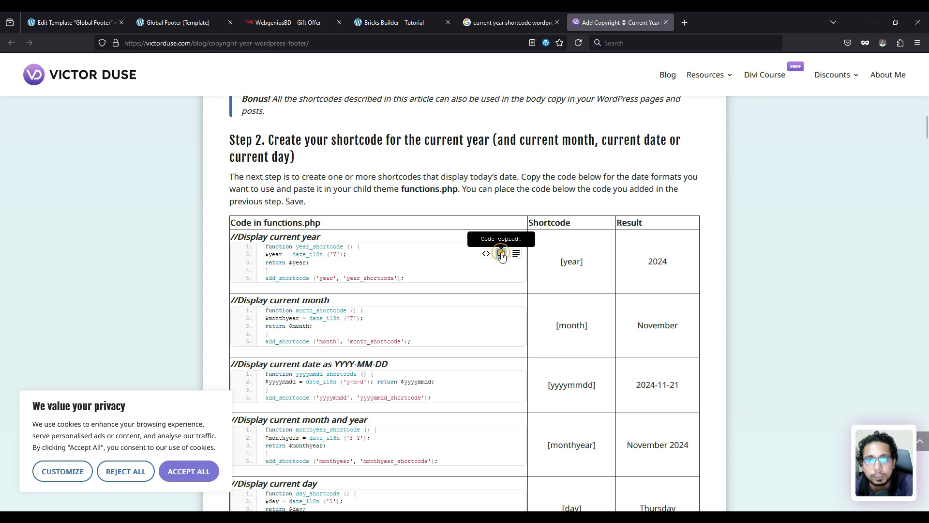
# - Search the WordPress plugin directory for "code", and install and activate the Code Snippets plugin
pyautogui.click(92, 20)
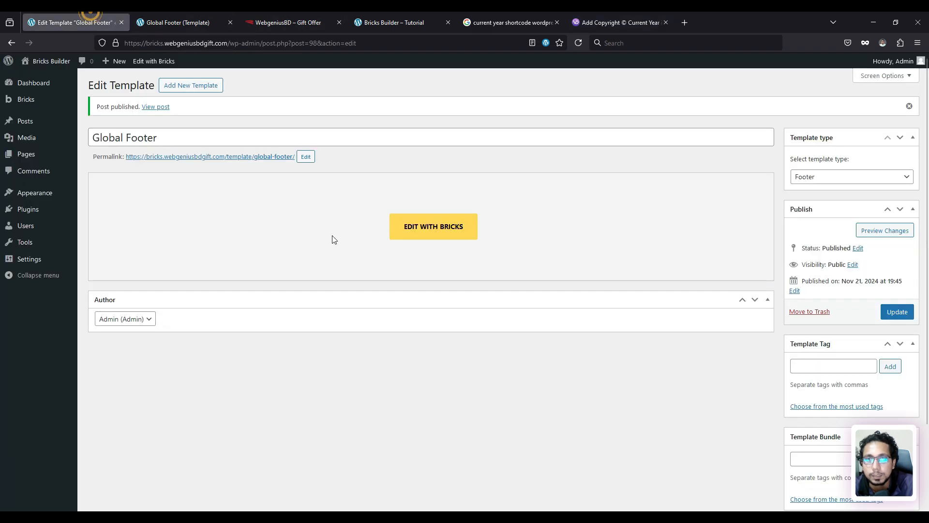
pyautogui.moveTo(28, 212)
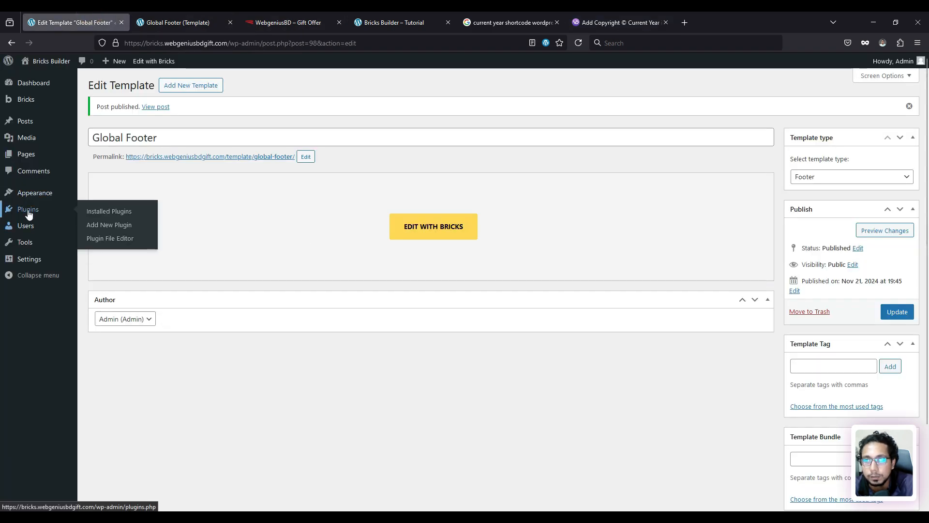
pyautogui.click(102, 227)
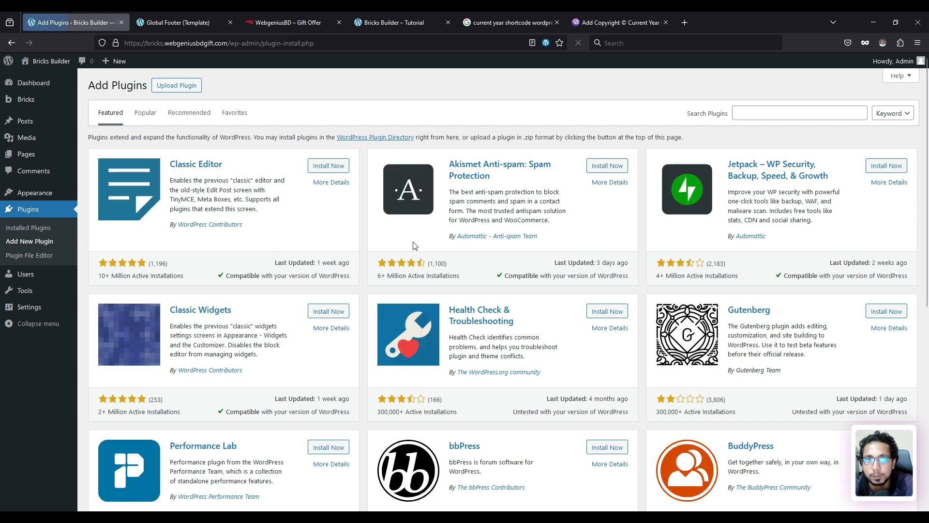
pyautogui.click(816, 112)
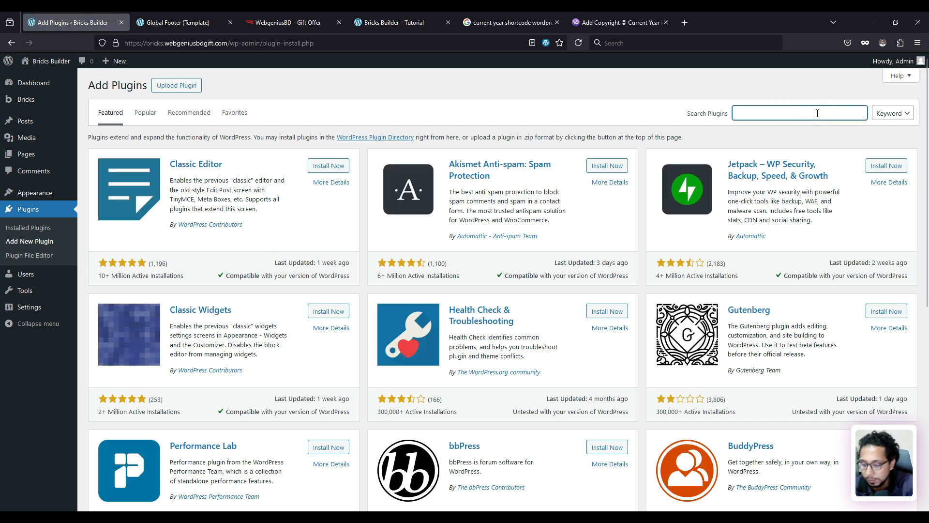
pyautogui.write('code')
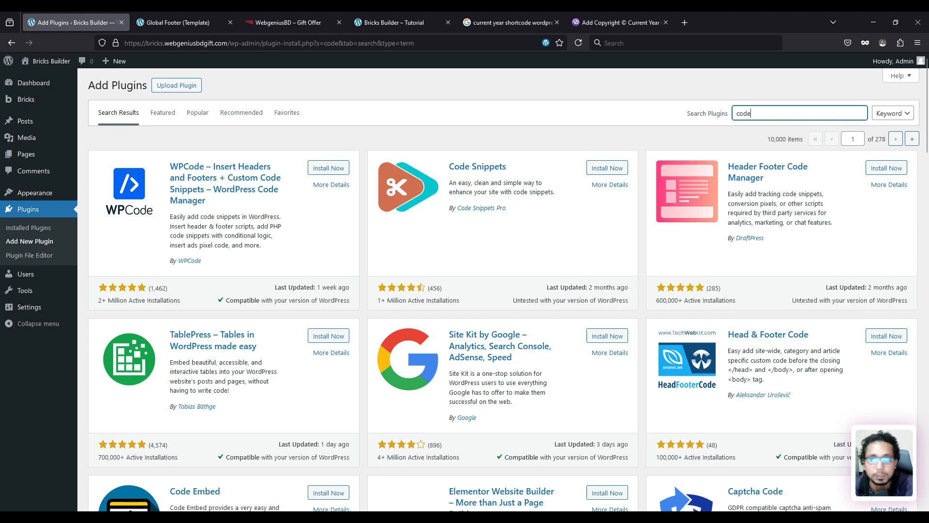
pyautogui.click(613, 171)
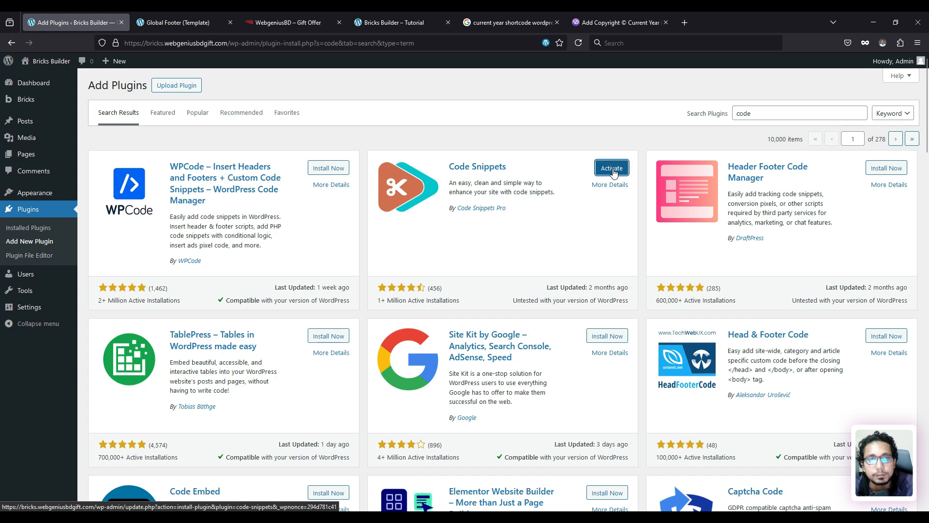
pyautogui.click(611, 168)
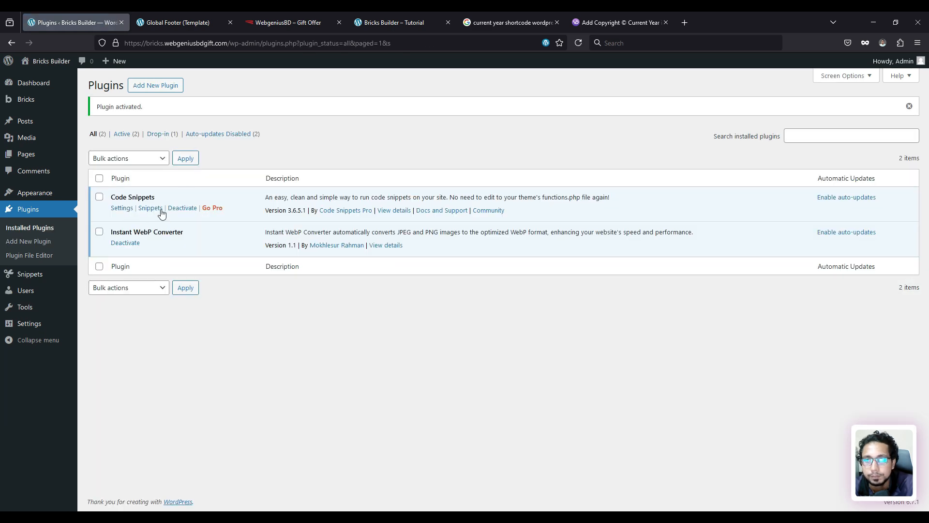
# - Add a new PHP functions snippet containing the copied year_shortcode code, and close the article and search results tabs
pyautogui.moveTo(68, 279)
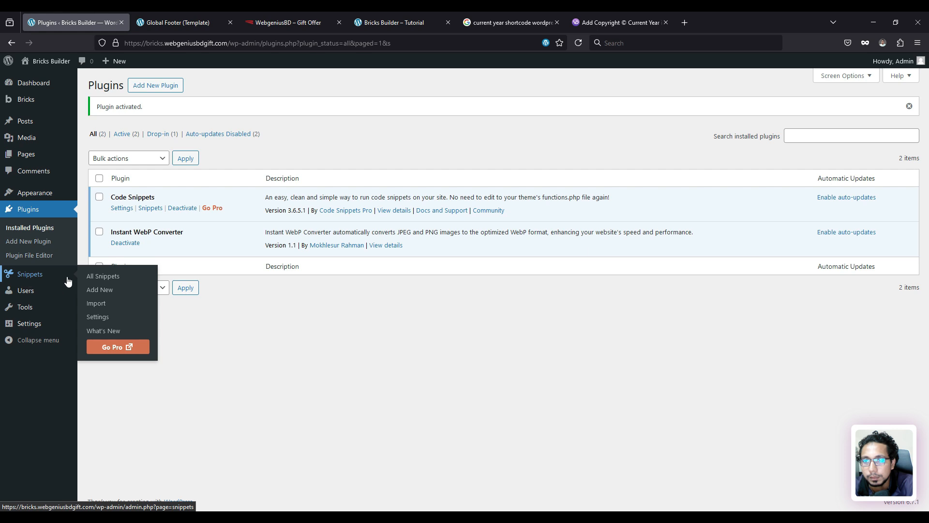
pyautogui.click(103, 290)
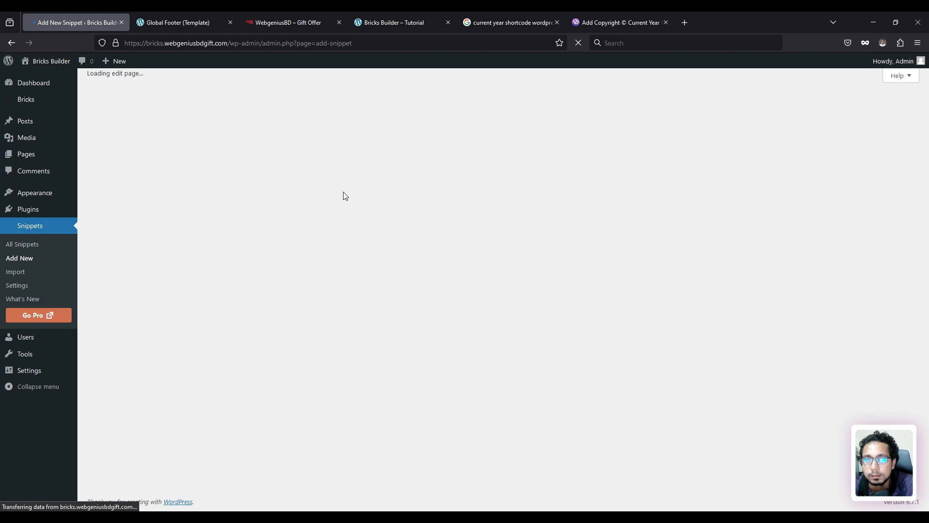
pyautogui.click(556, 22)
pyautogui.click(555, 22)
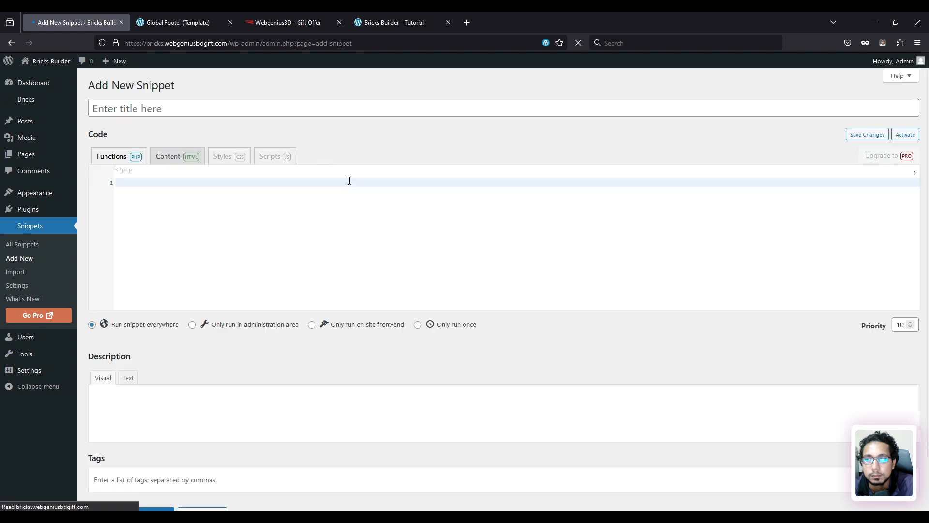
pyautogui.click(161, 187)
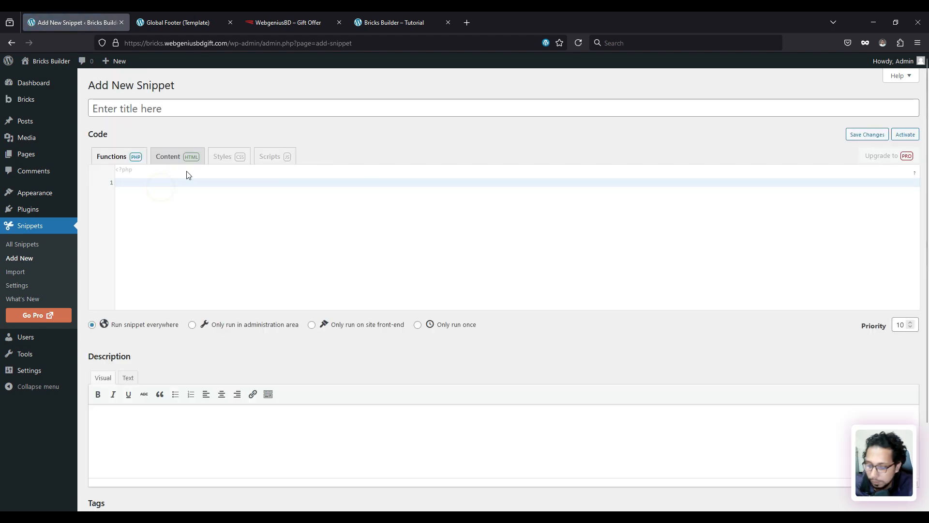
pyautogui.hotkey('ctrl', 'v')
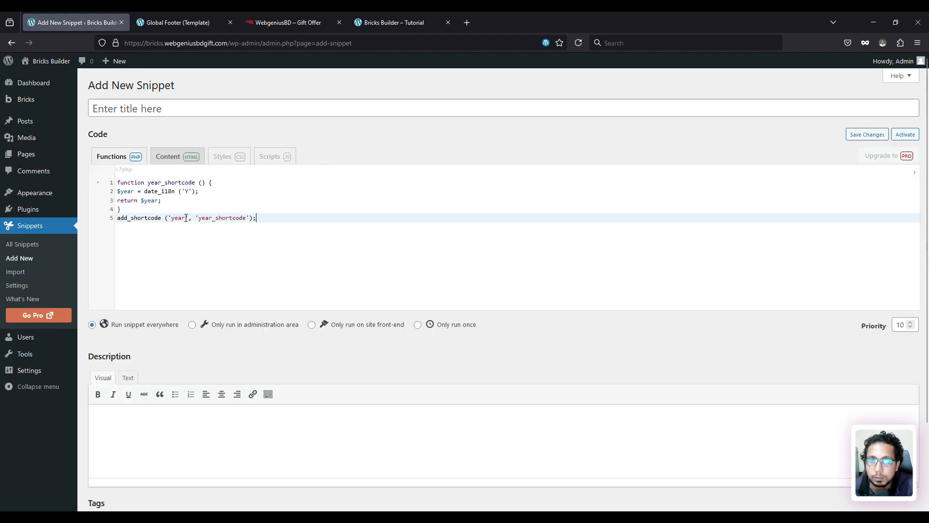
pyautogui.doubleClick(182, 218)
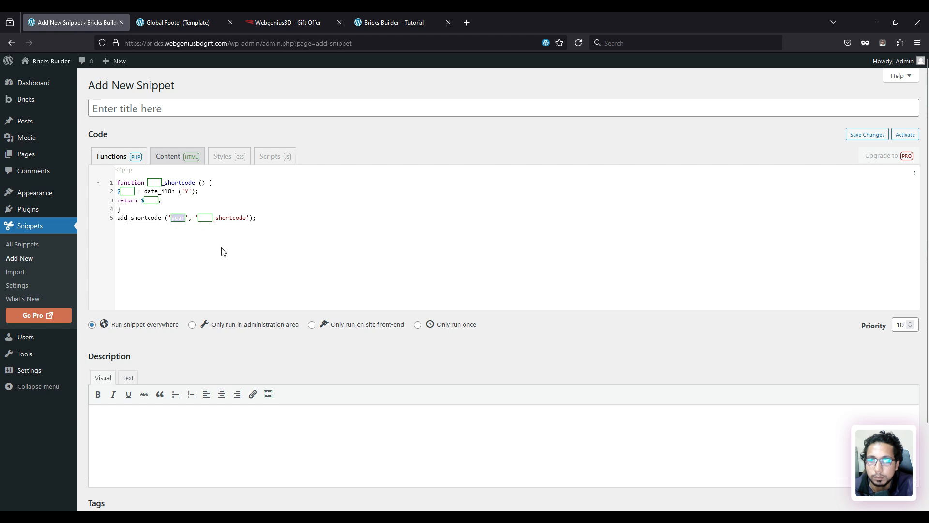
# - Title the snippet "Current Year", save it and activate it
pyautogui.click(136, 110)
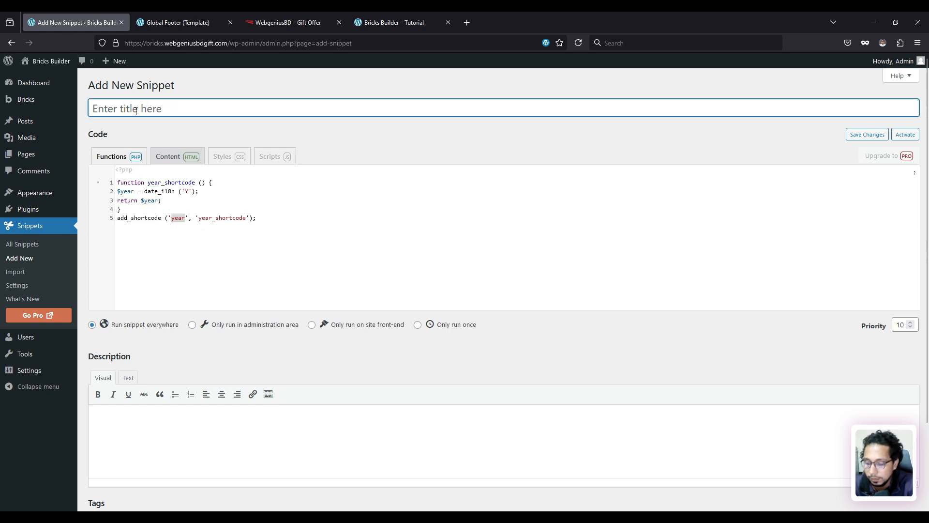
pyautogui.write('Cure')
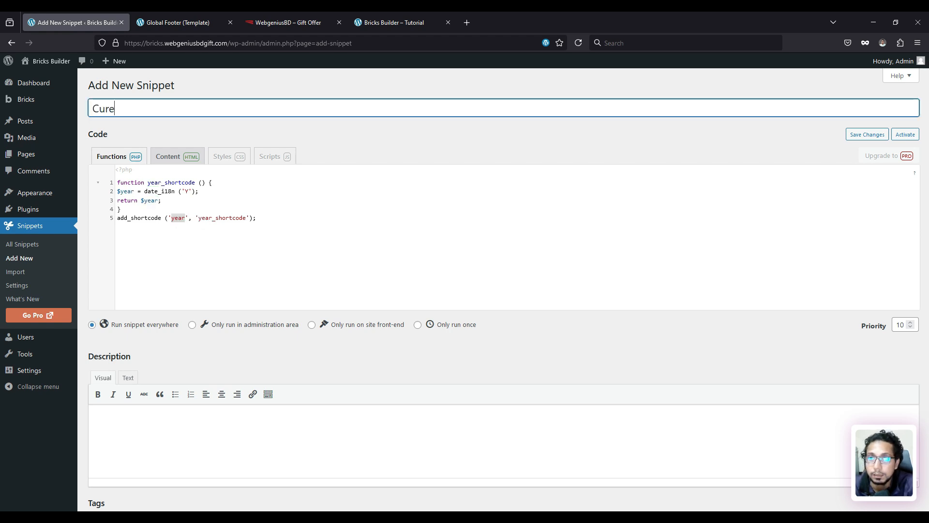
pyautogui.write('e')
pyautogui.press('BackSpace')
pyautogui.press('BackSpace')
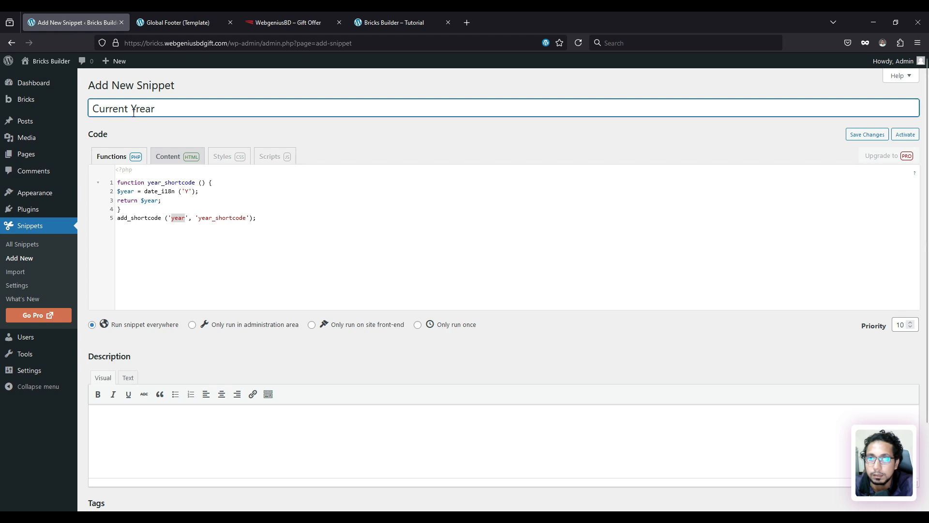
pyautogui.doubleClick(181, 219)
pyautogui.click(873, 138)
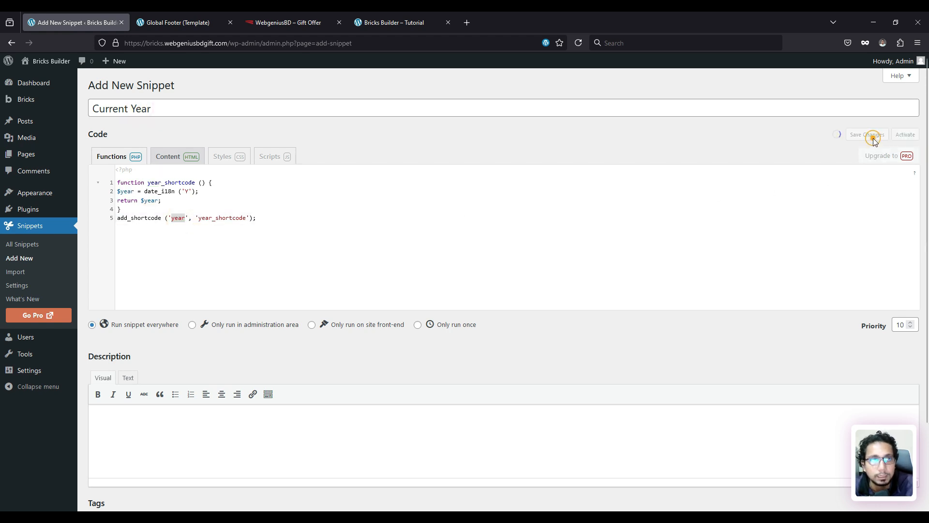
pyautogui.click(906, 160)
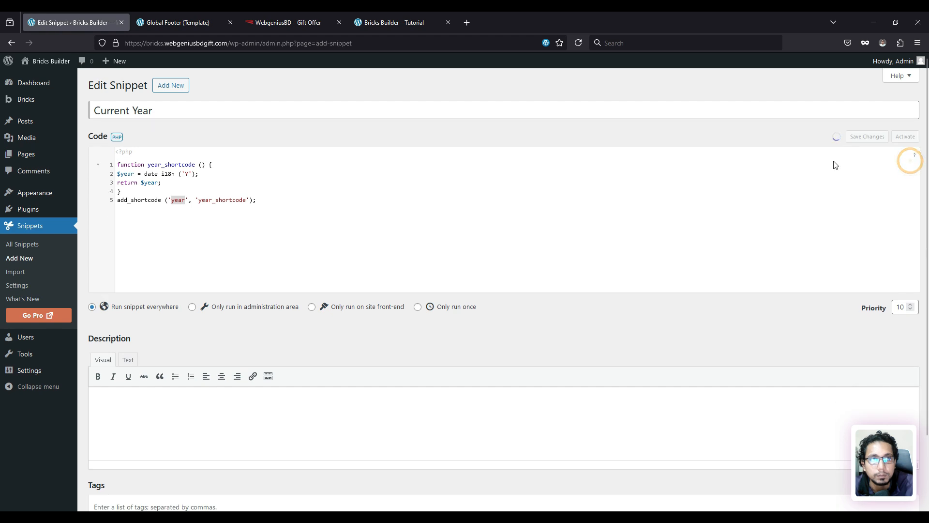
# - In the Global Footer template, remove the blank line above the copyright text and replace 2024 with the [year] shortcode
pyautogui.click(185, 225)
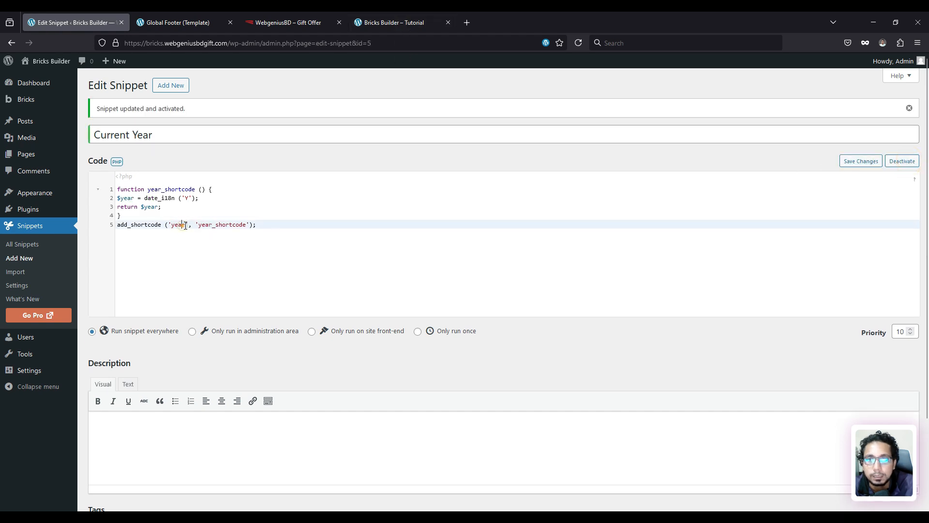
pyautogui.doubleClick(184, 224)
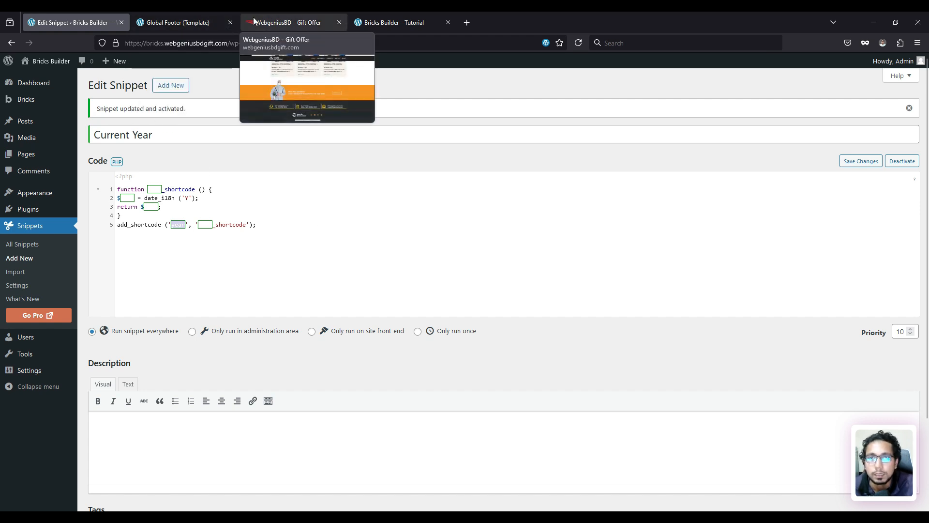
pyautogui.click(202, 20)
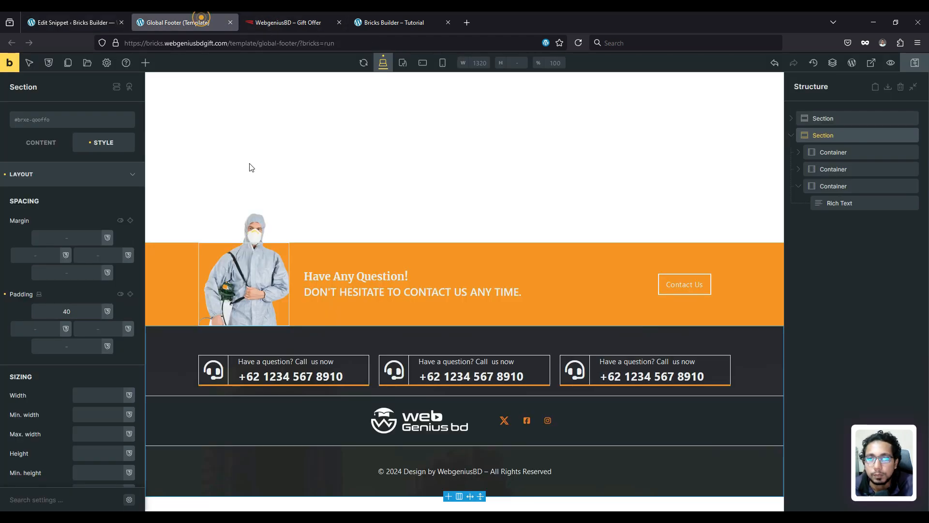
pyautogui.click(467, 473)
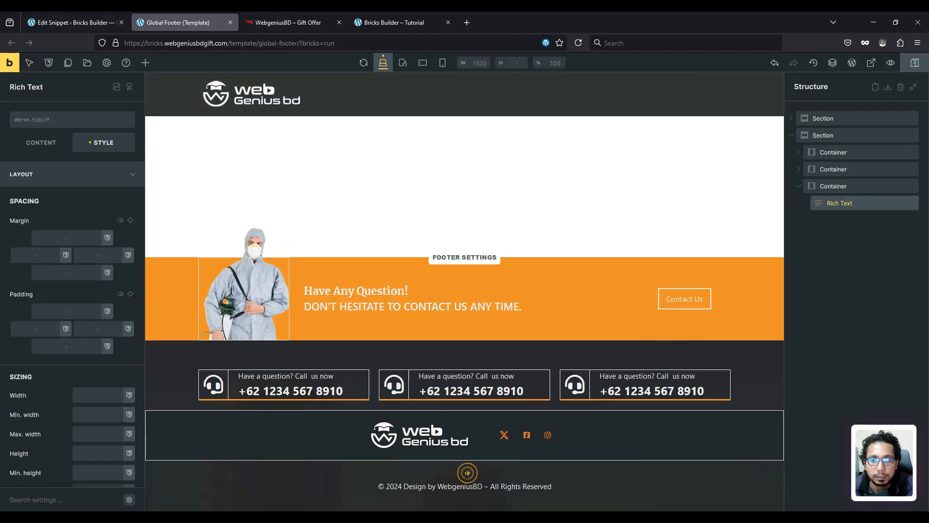
pyautogui.click(34, 141)
pyautogui.click(43, 257)
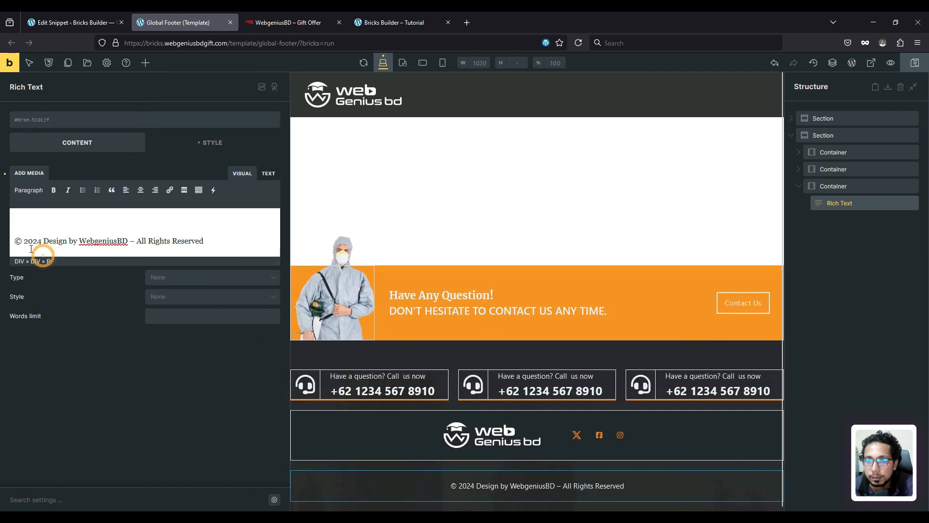
pyautogui.press('BackSpace')
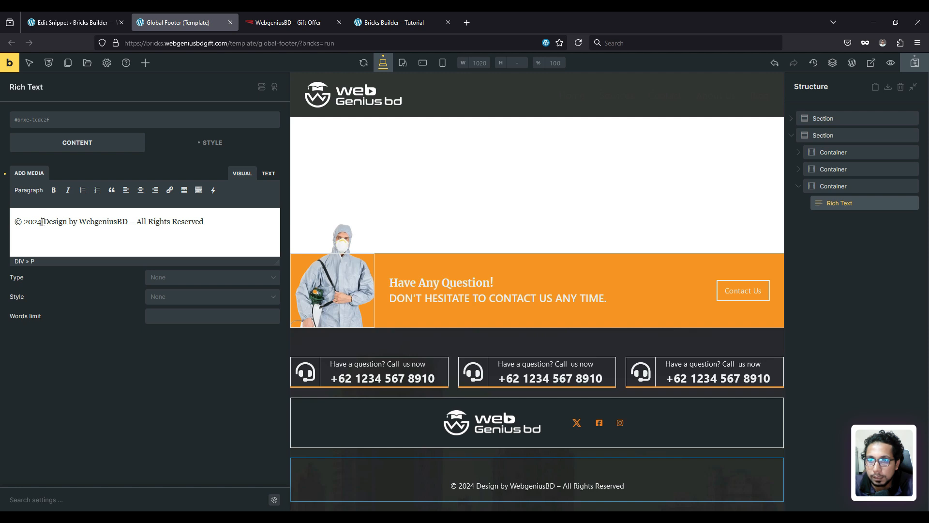
pyautogui.moveTo(43, 222); pyautogui.dragTo(24, 222)
pyautogui.write('[]')
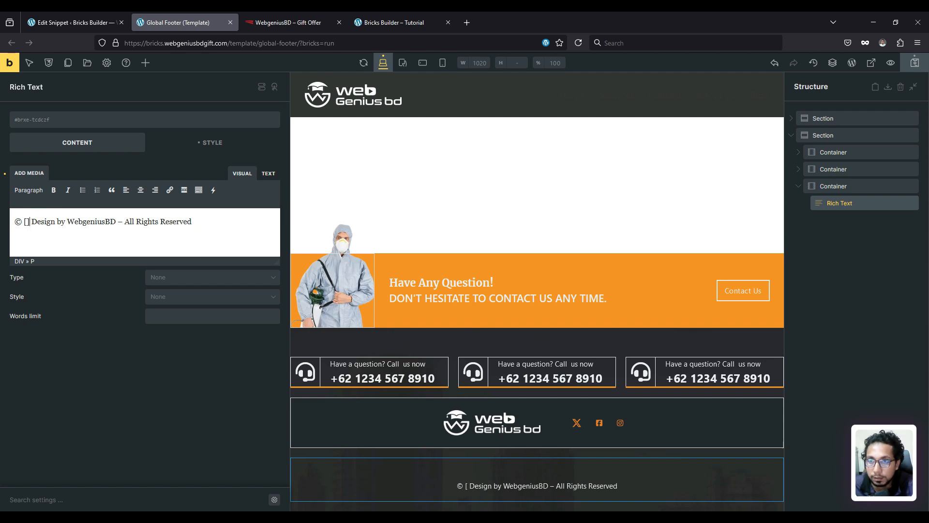
pyautogui.write('year')
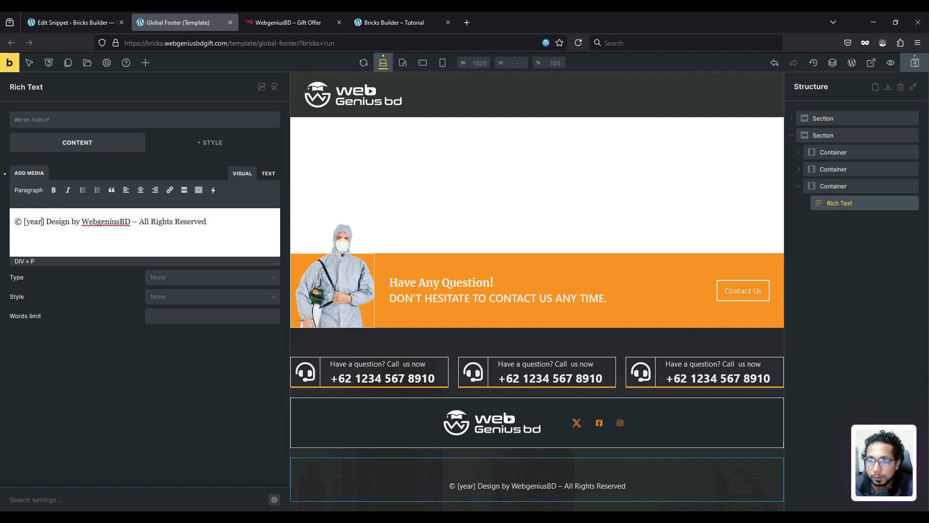
# - Save the Global Footer template and reload the Bricks Builder tutorial site to check the copyright line
pyautogui.click(914, 66)
pyautogui.click(413, 21)
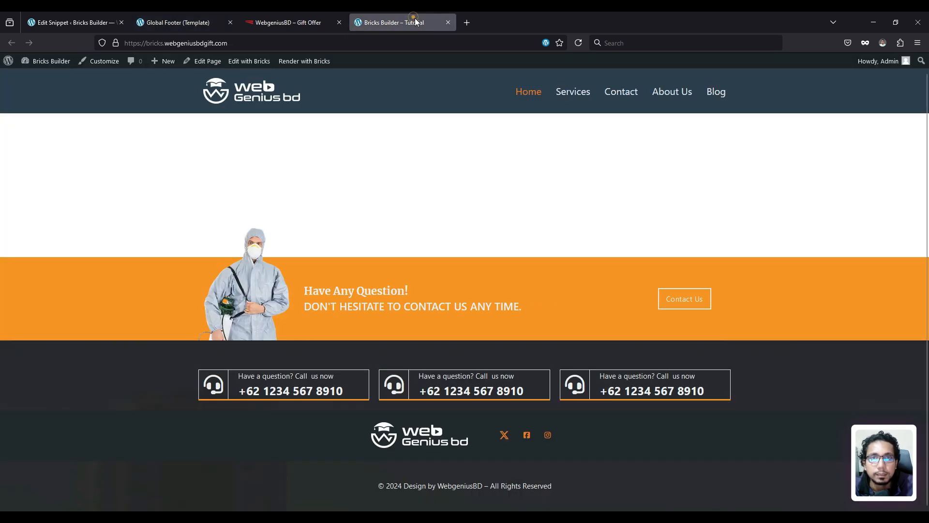
pyautogui.click(579, 43)
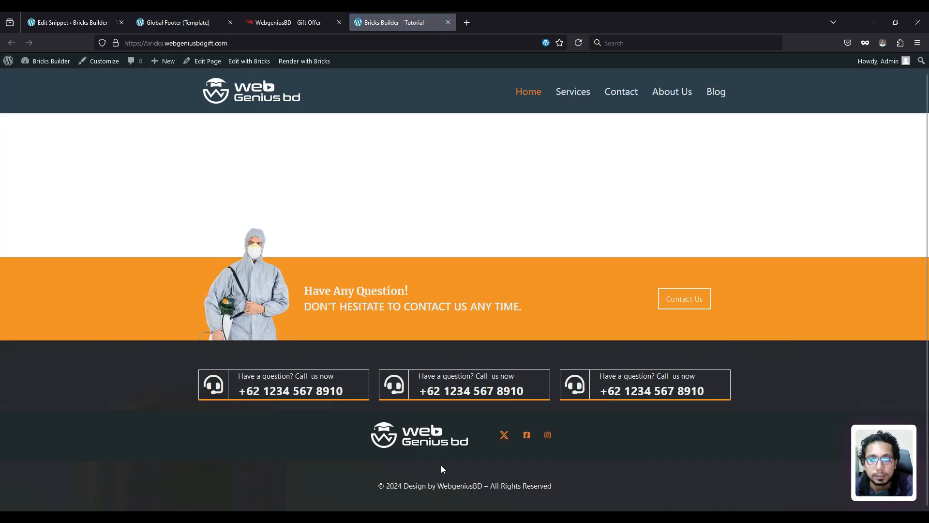
pyautogui.click(405, 488)
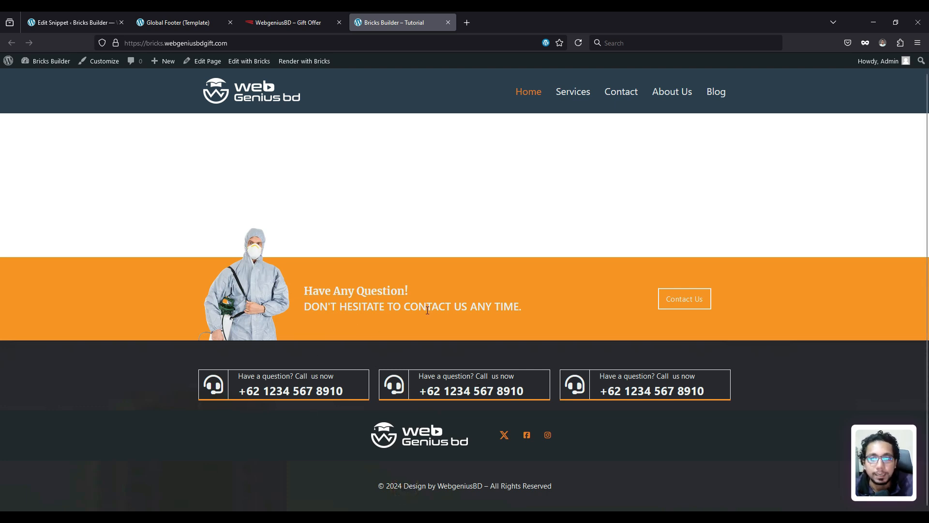
# - Compare the footer on the WebgeniusBD reference site with the one on the Bricks Builder tutorial site
pyautogui.click(309, 20)
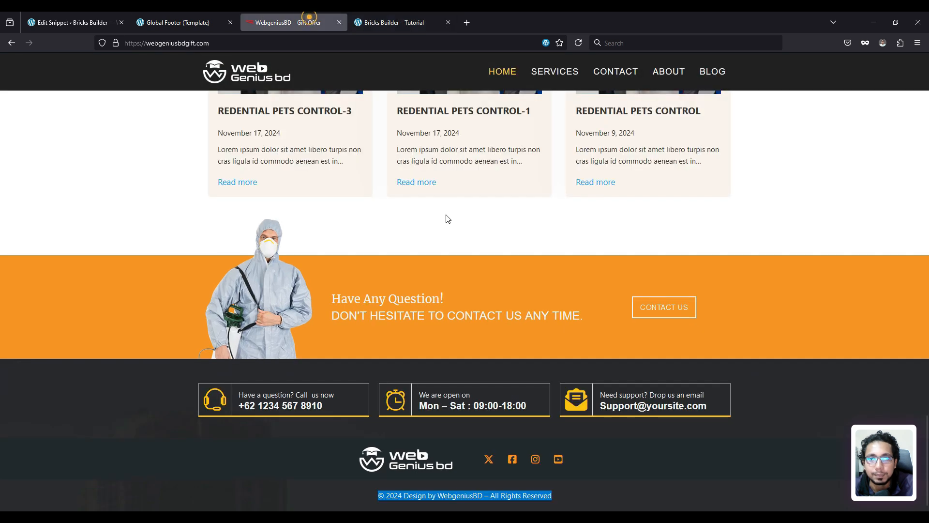
pyautogui.scroll(3, 440, 249)
pyautogui.scroll(-2, 439, 250)
pyautogui.click(393, 19)
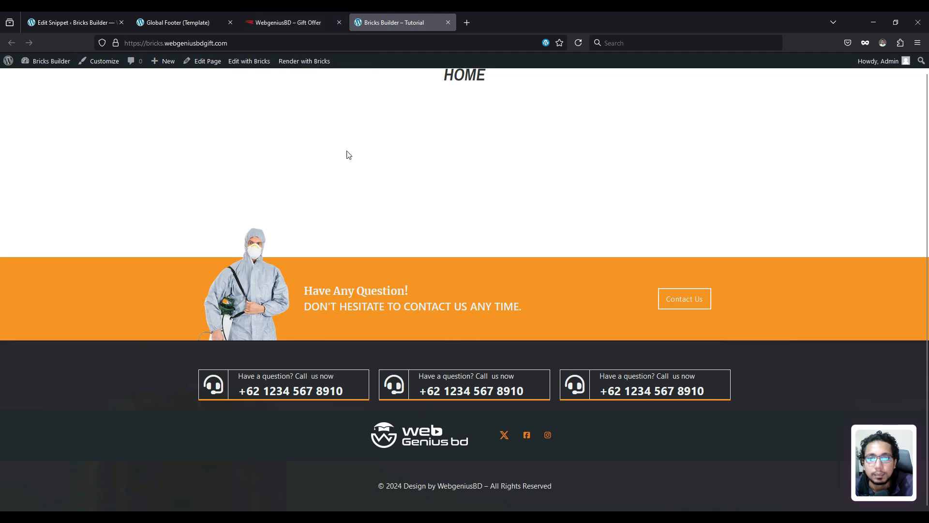
pyautogui.click(298, 21)
# - Return to the Global Footer template and preview it at the tablet portrait and mobile landscape breakpoints
pyautogui.click(176, 21)
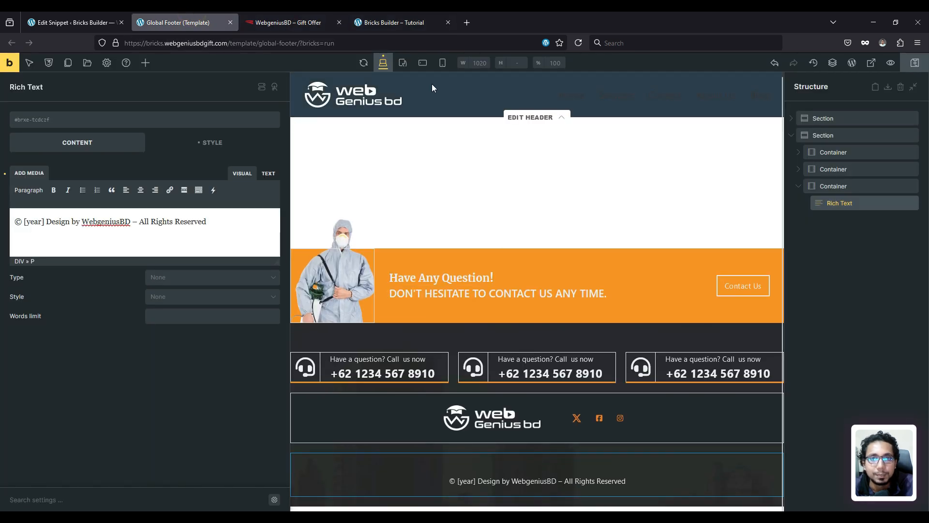
pyautogui.click(402, 63)
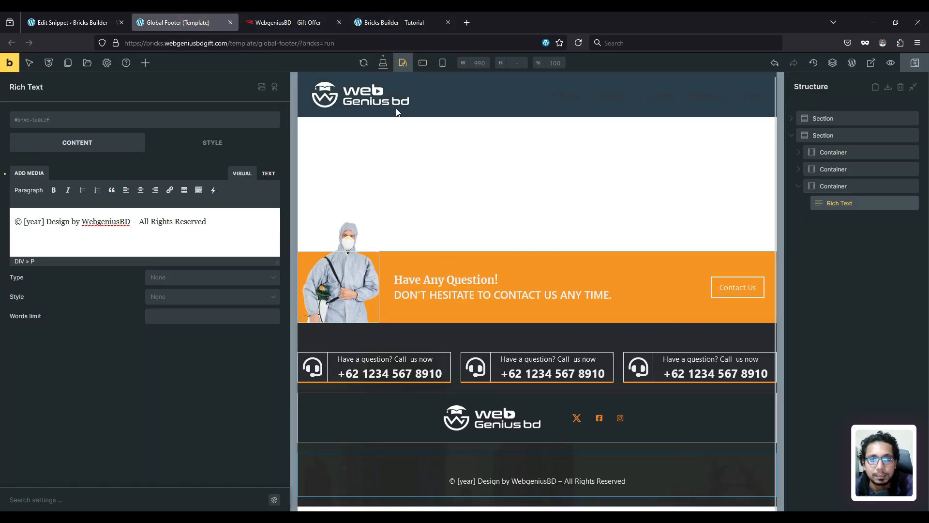
pyautogui.click(422, 62)
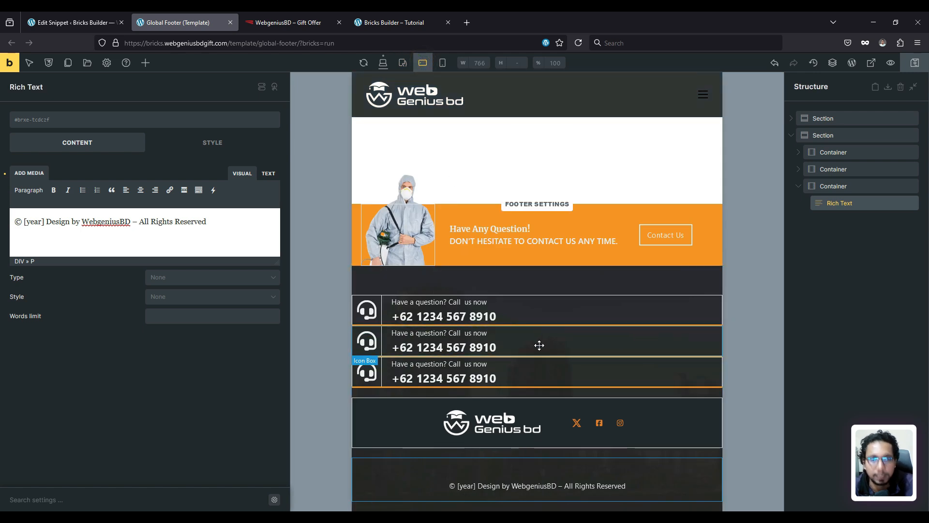
# - At the mobile portrait breakpoint, set the top and bottom margins of the middle icon box's block to 10
pyautogui.click(441, 63)
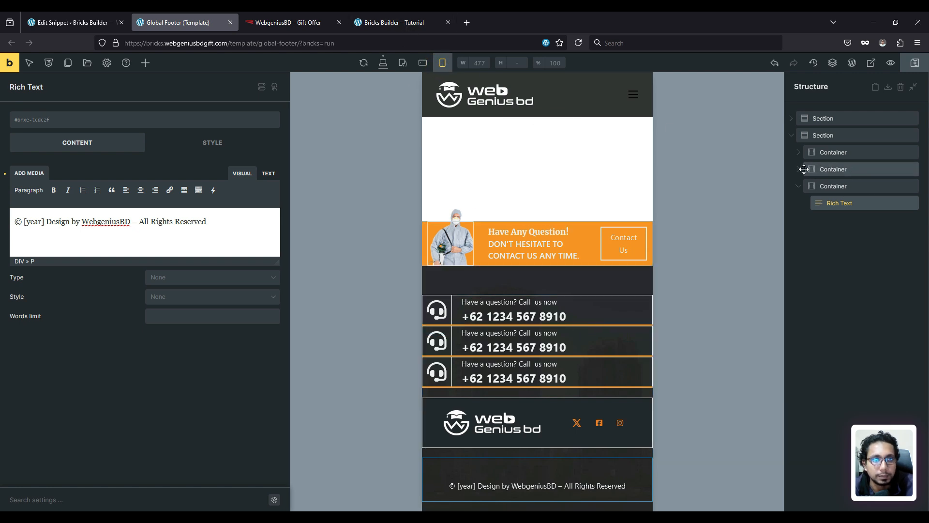
pyautogui.click(829, 166)
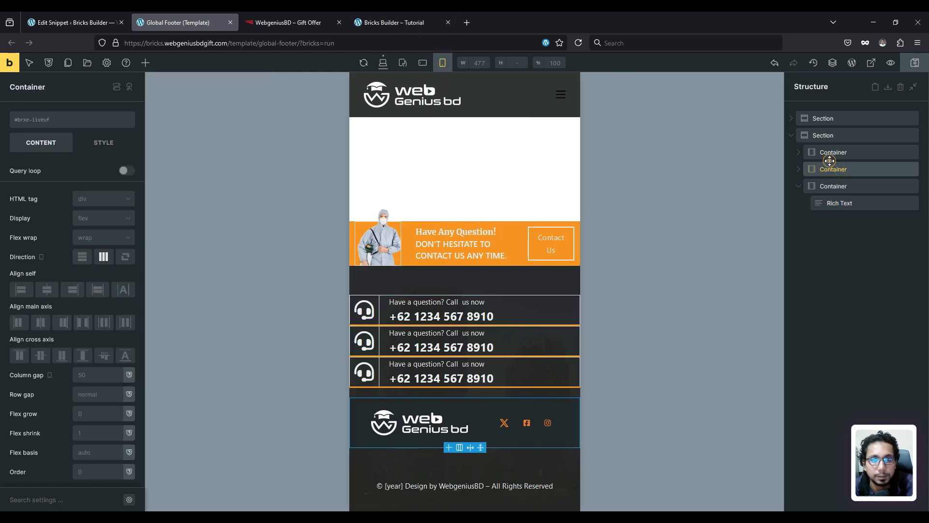
pyautogui.click(832, 152)
pyautogui.click(798, 153)
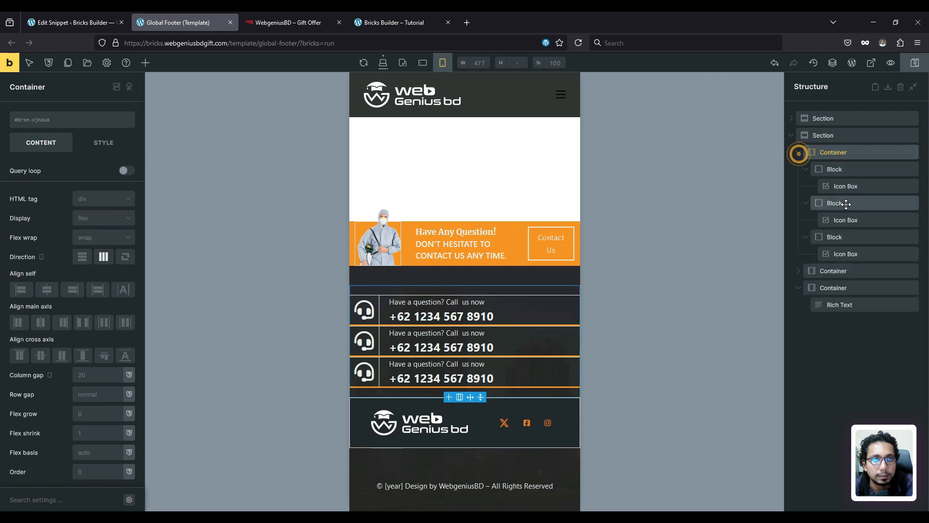
pyautogui.click(846, 204)
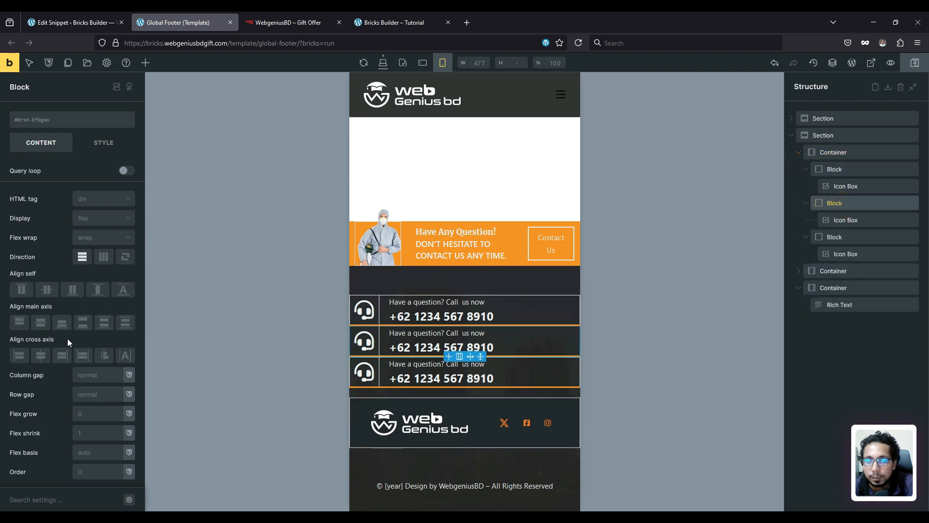
pyautogui.click(104, 141)
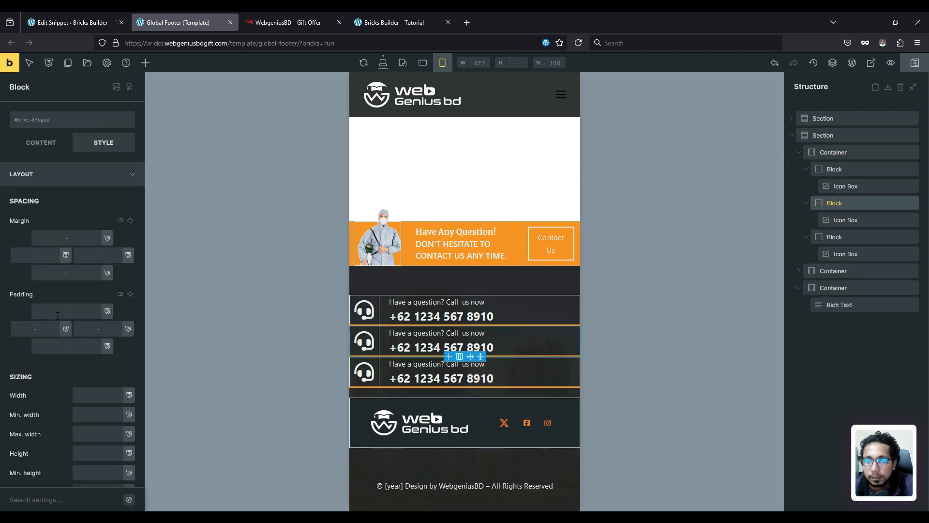
pyautogui.click(35, 328)
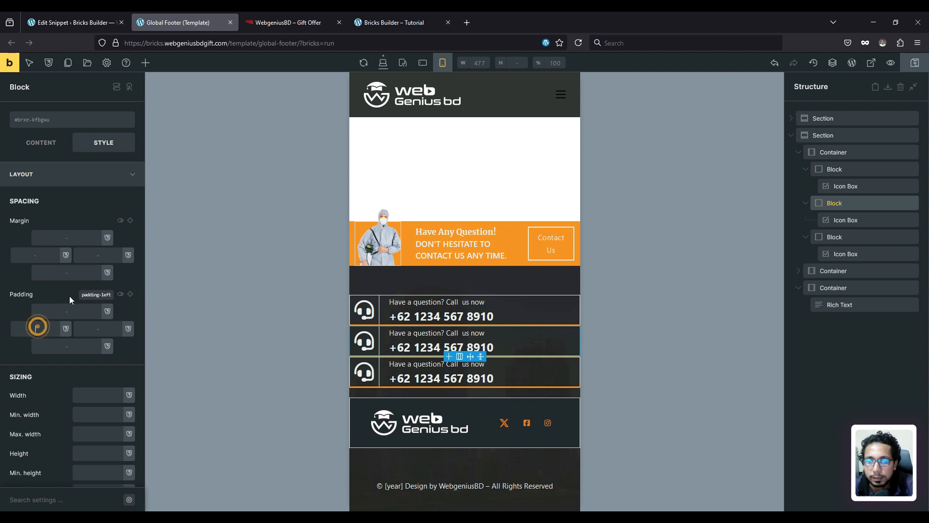
pyautogui.click(68, 237)
pyautogui.write('10')
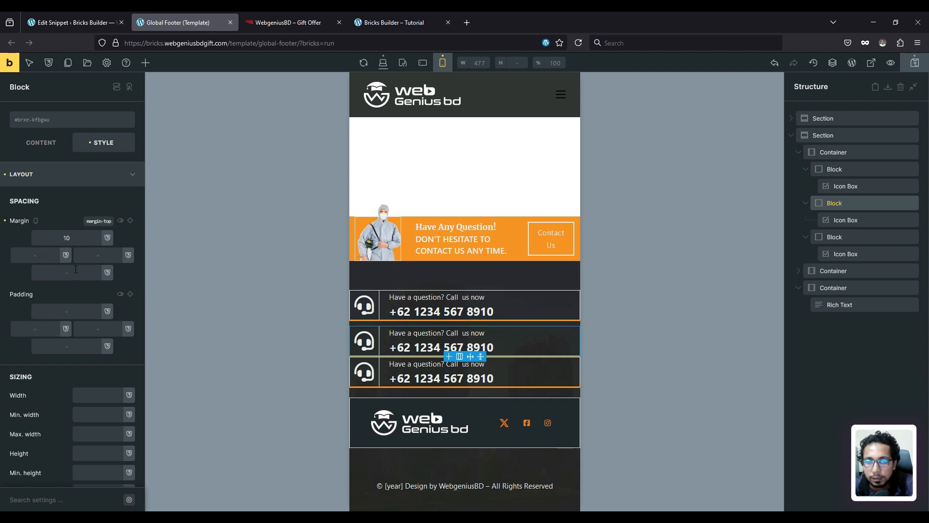
pyautogui.click(68, 272)
pyautogui.write('10')
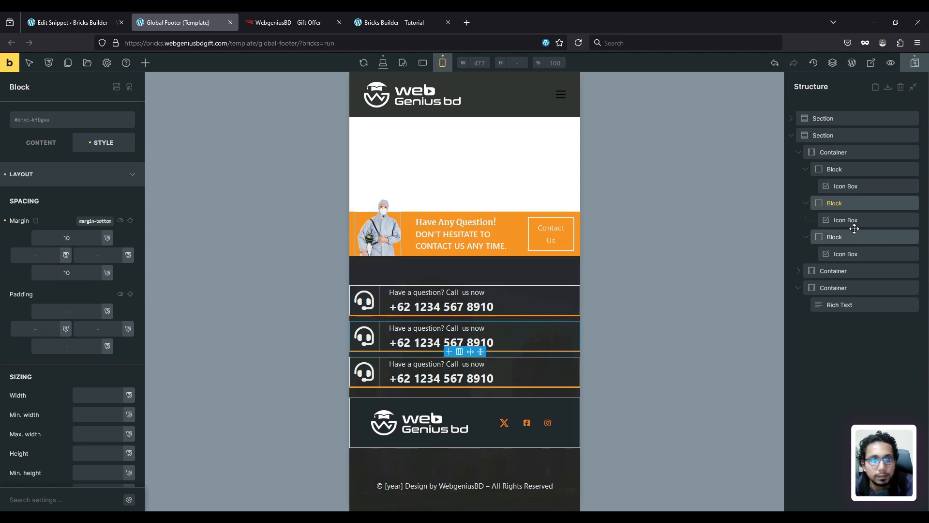
# - Set the left and right padding of the container holding the three icon boxes to 20 at the mobile portrait breakpoint
pyautogui.click(833, 152)
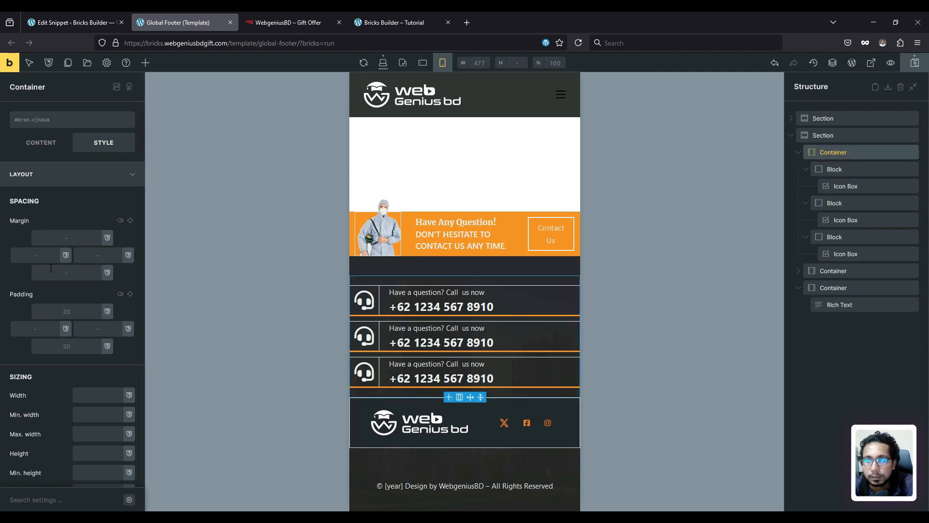
pyautogui.click(27, 328)
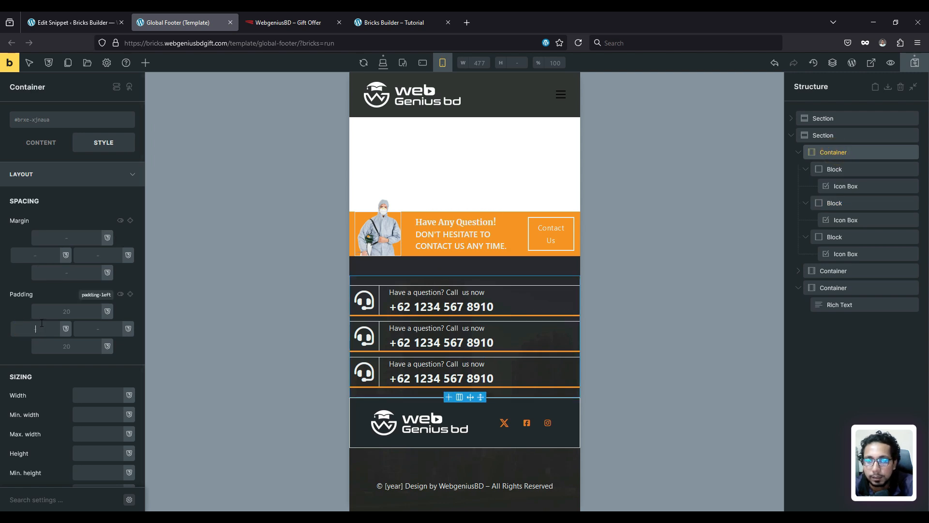
pyautogui.write('20')
pyautogui.click(88, 328)
pyautogui.write('20')
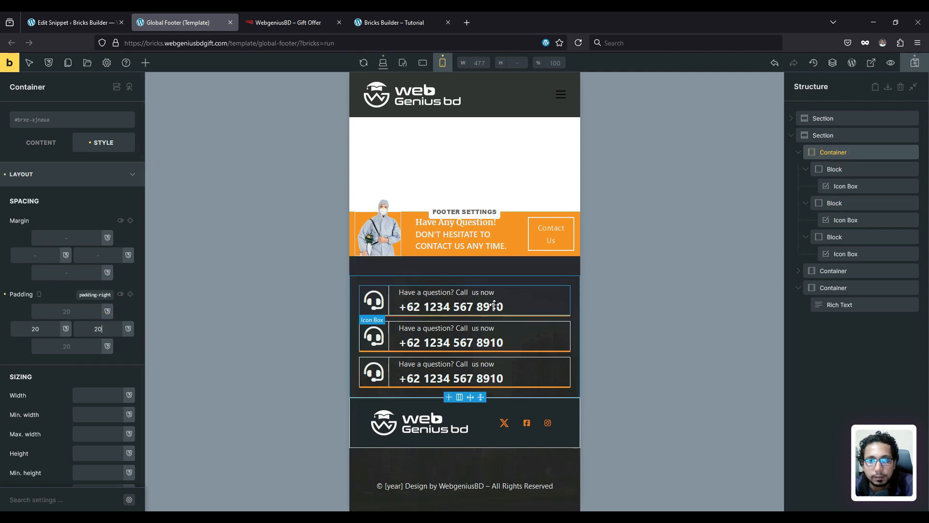
# - At the mobile landscape breakpoint, set the top and bottom margins of the middle icon box's block to 10
pyautogui.click(426, 63)
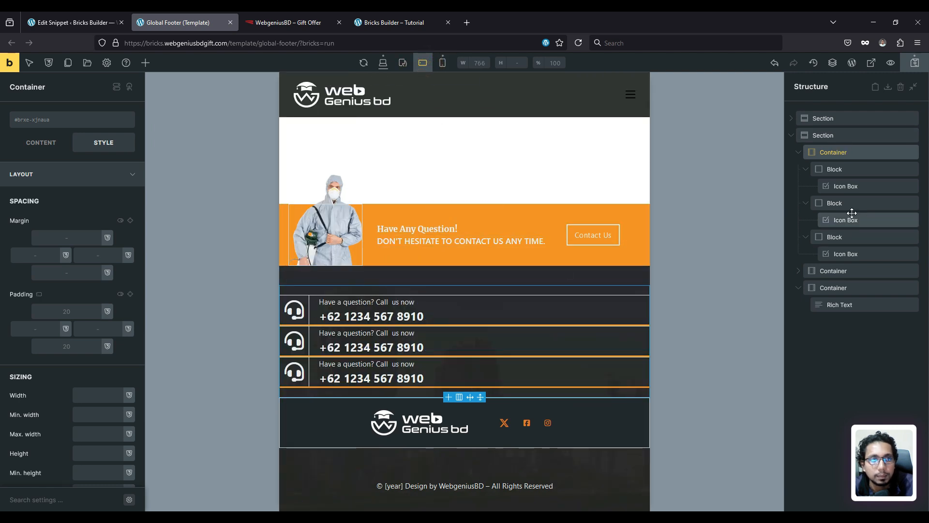
pyautogui.click(839, 203)
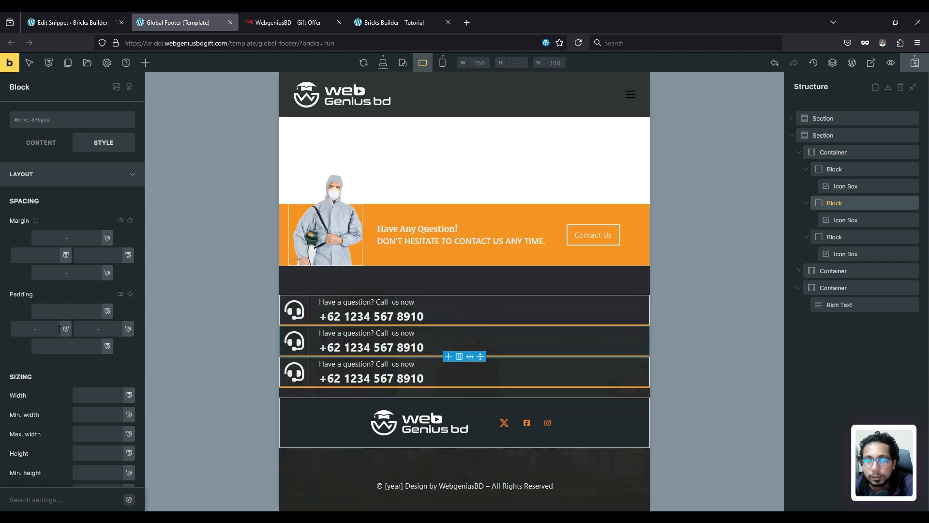
pyautogui.click(75, 311)
pyautogui.click(68, 235)
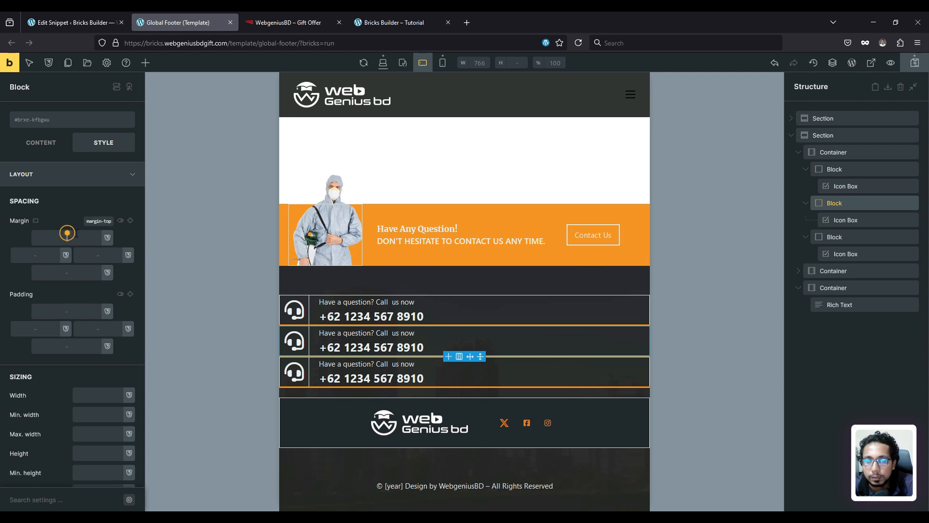
pyautogui.write('10')
pyautogui.click(69, 273)
pyautogui.write('10')
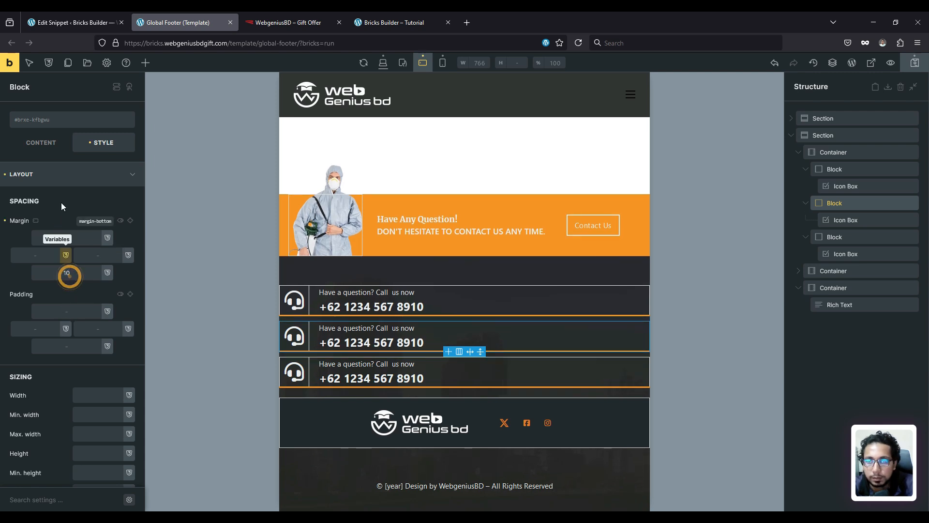
pyautogui.click(40, 142)
pyautogui.click(103, 142)
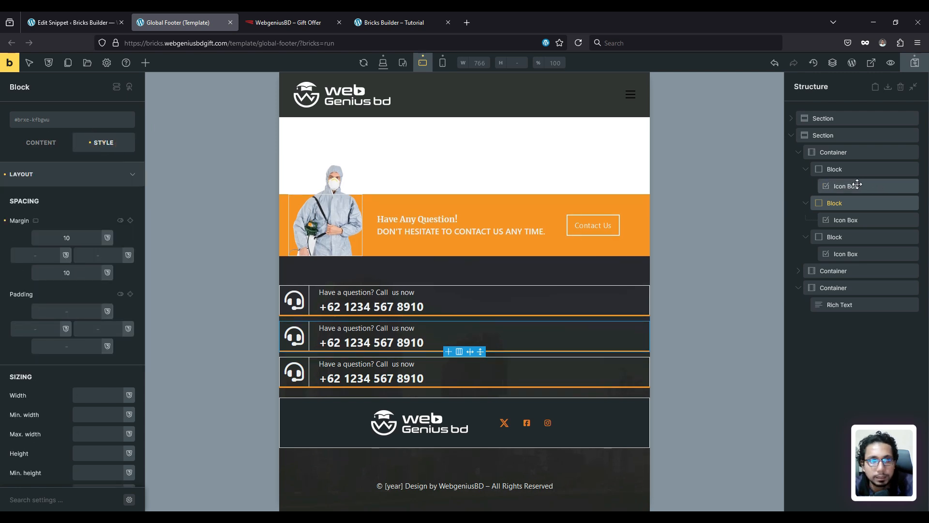
# - Set the icon box container's left and right padding to 20 at the mobile landscape breakpoint, and save the template
pyautogui.click(847, 152)
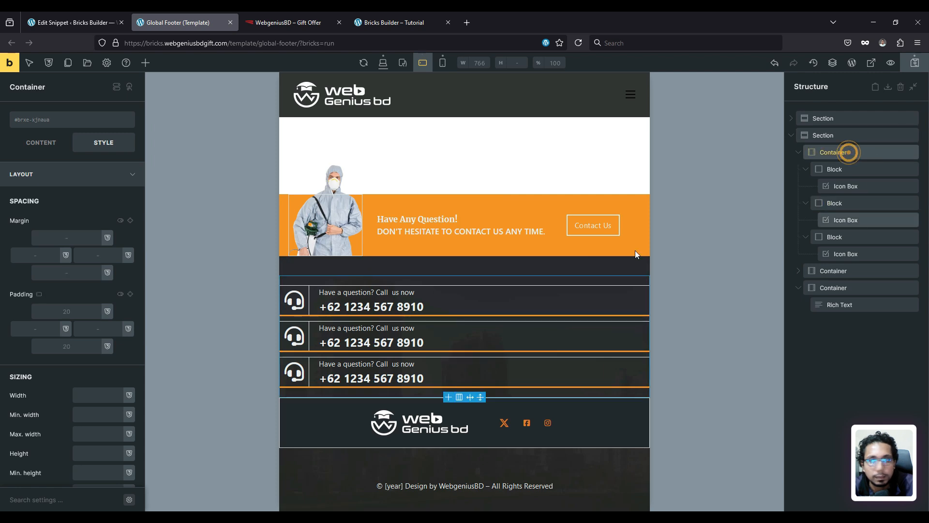
pyautogui.click(38, 327)
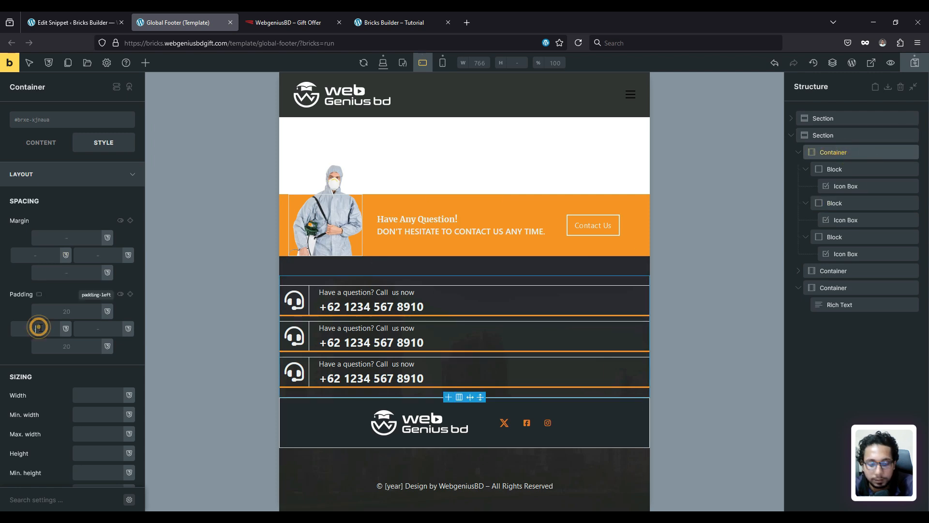
pyautogui.write('20')
pyautogui.click(104, 330)
pyautogui.write('20')
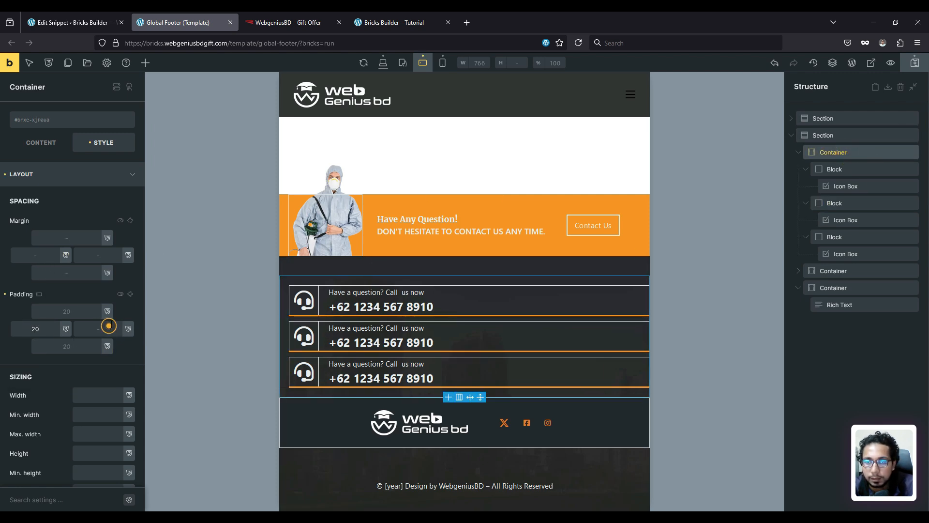
pyautogui.click(110, 322)
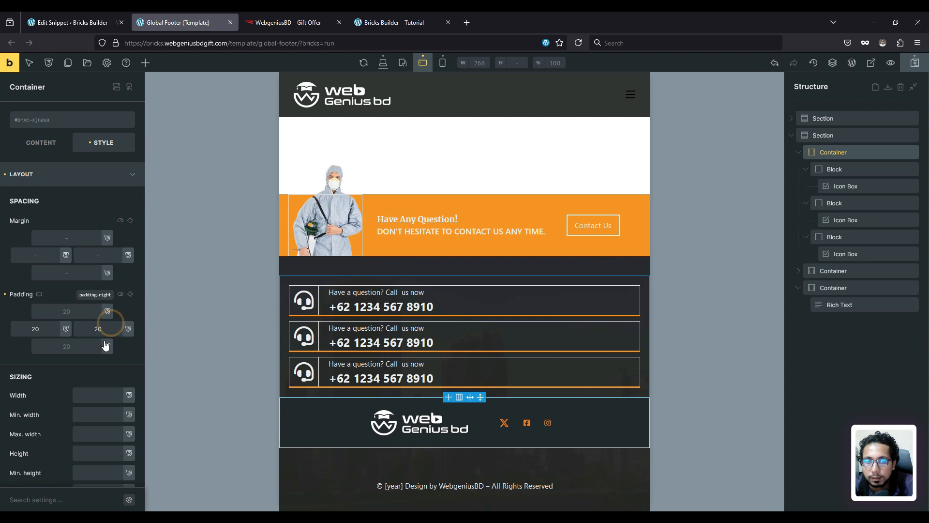
pyautogui.click(916, 62)
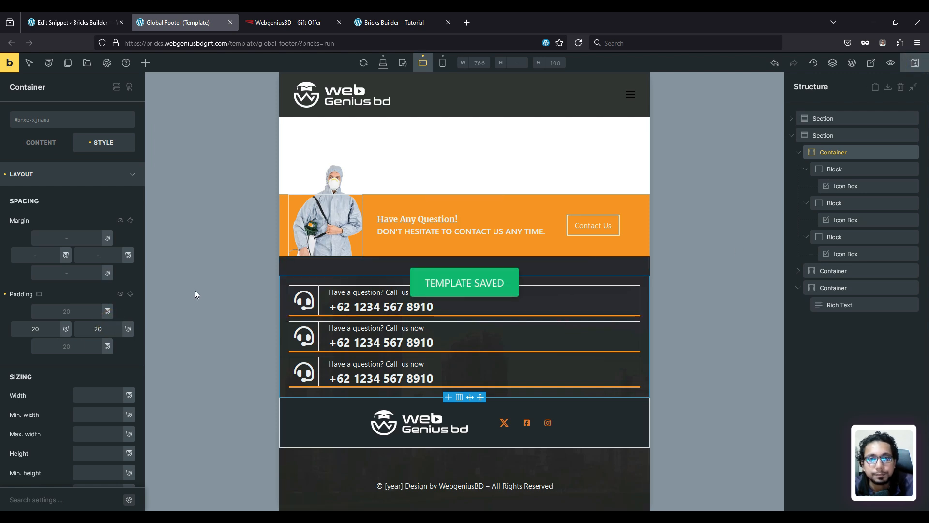